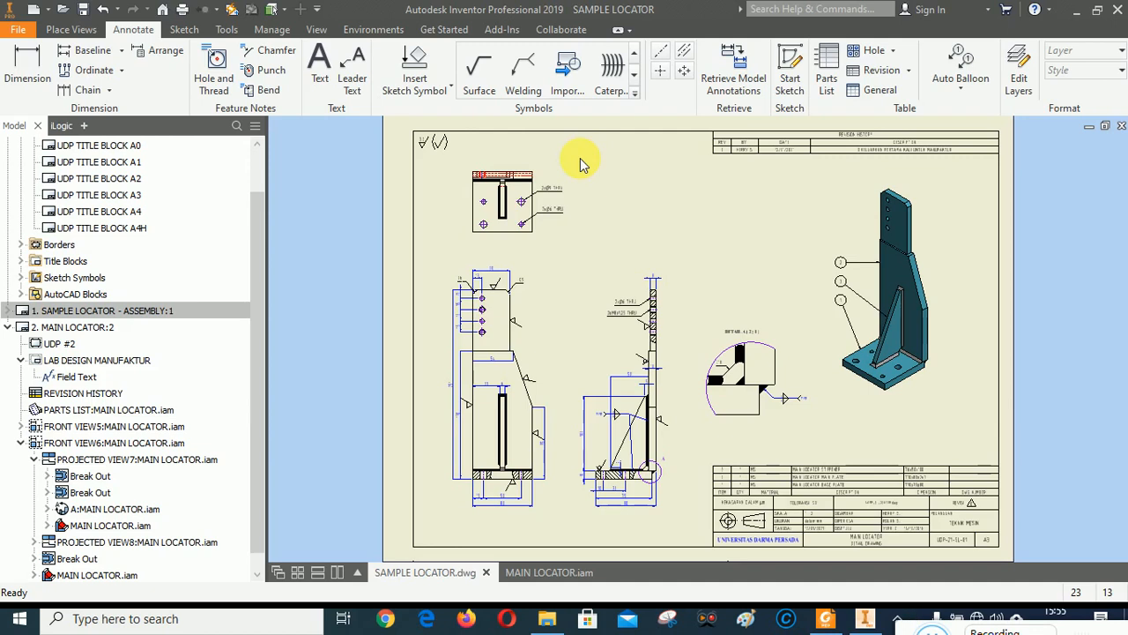
Step: Activate the SAMPLE LOCATOR - ASSEMBLY sheet and examine its parts list and title block
{"action": "left_click", "coordinate": [7, 327]}
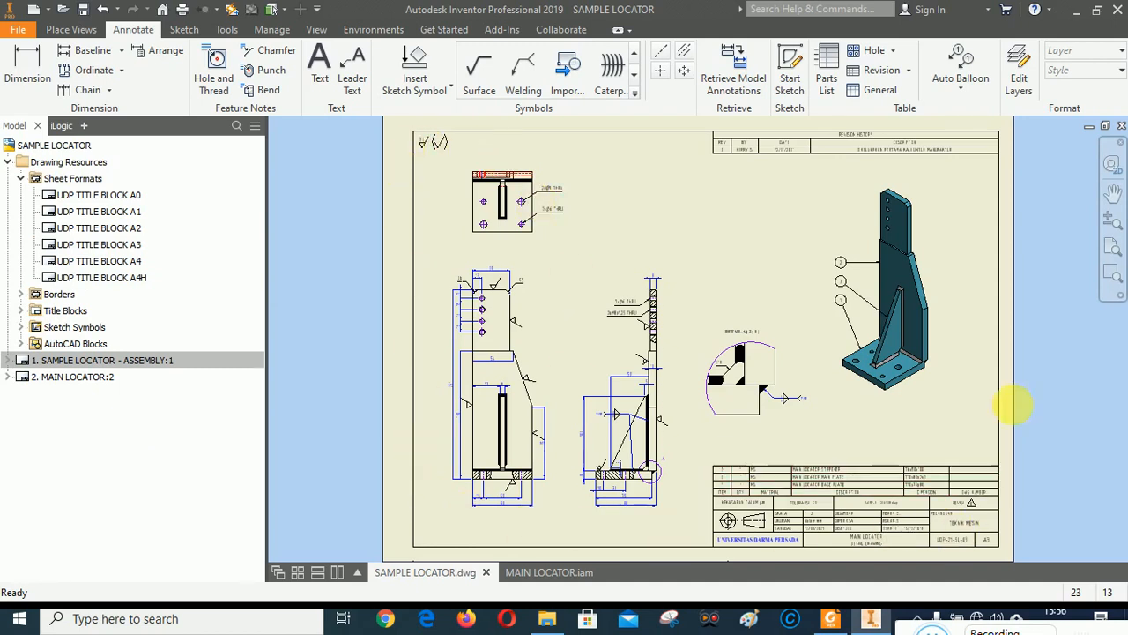
{"action": "left_click", "coordinate": [922, 146]}
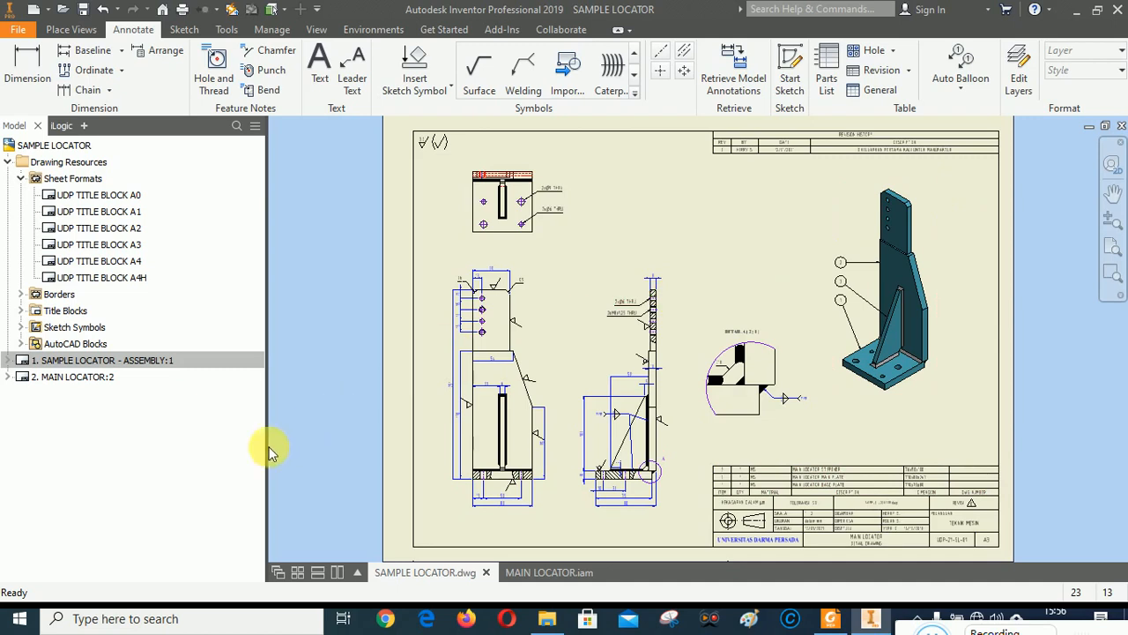
{"action": "left_click", "coordinate": [95, 361]}
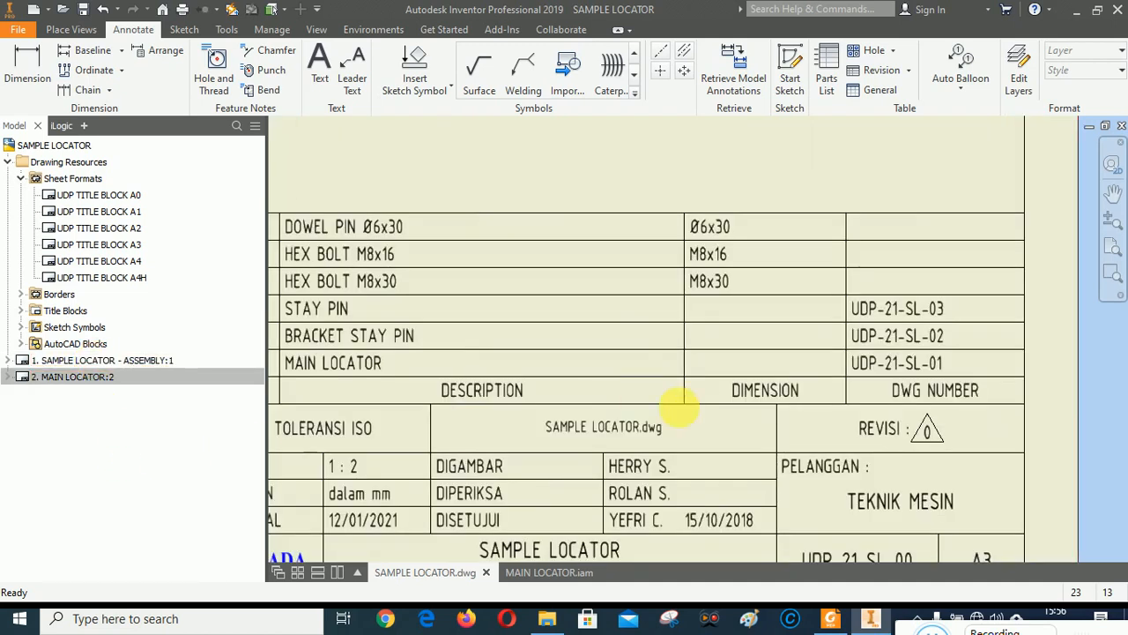
{"action": "scroll", "coordinate": [846, 366], "scroll_direction": "down", "scroll_amount": 5}
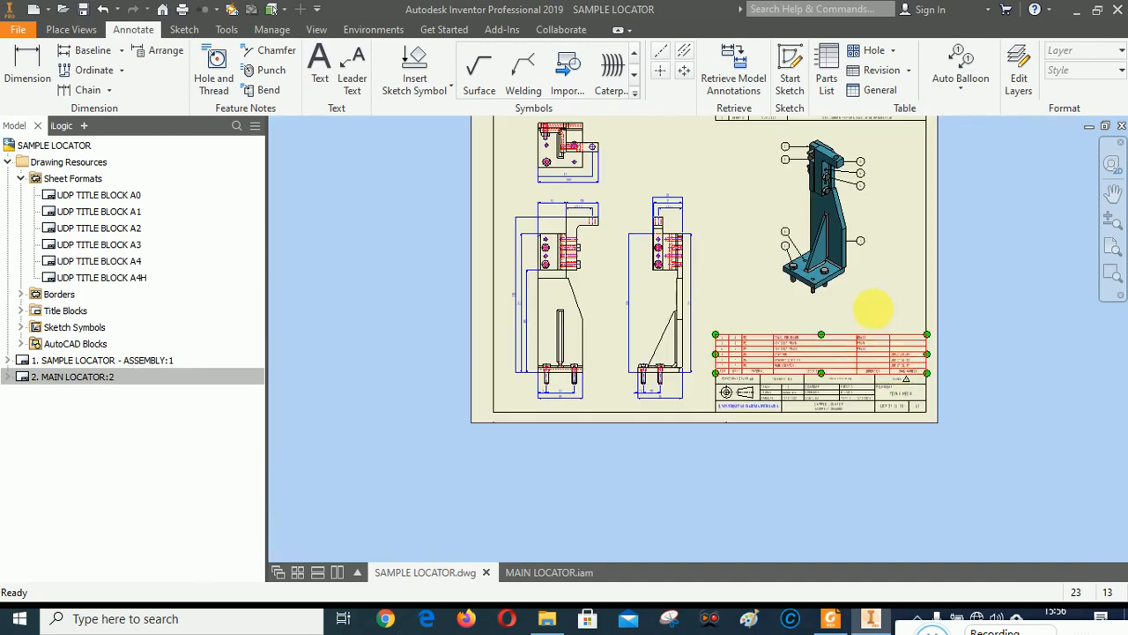
{"action": "left_click", "coordinate": [1112, 248]}
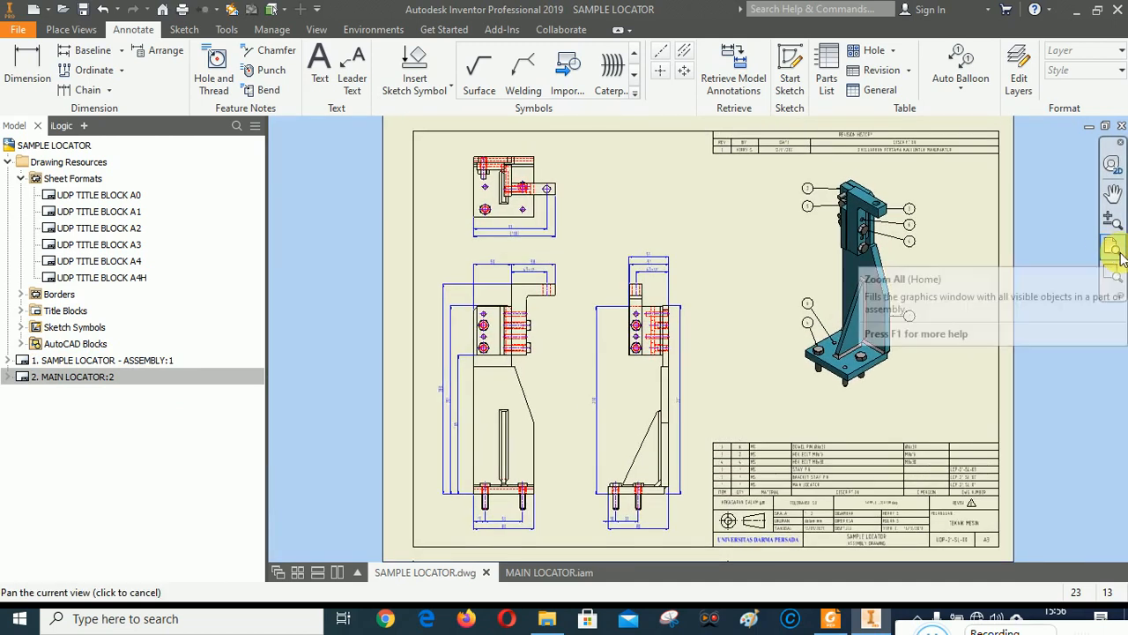
{"action": "left_click", "coordinate": [766, 240]}
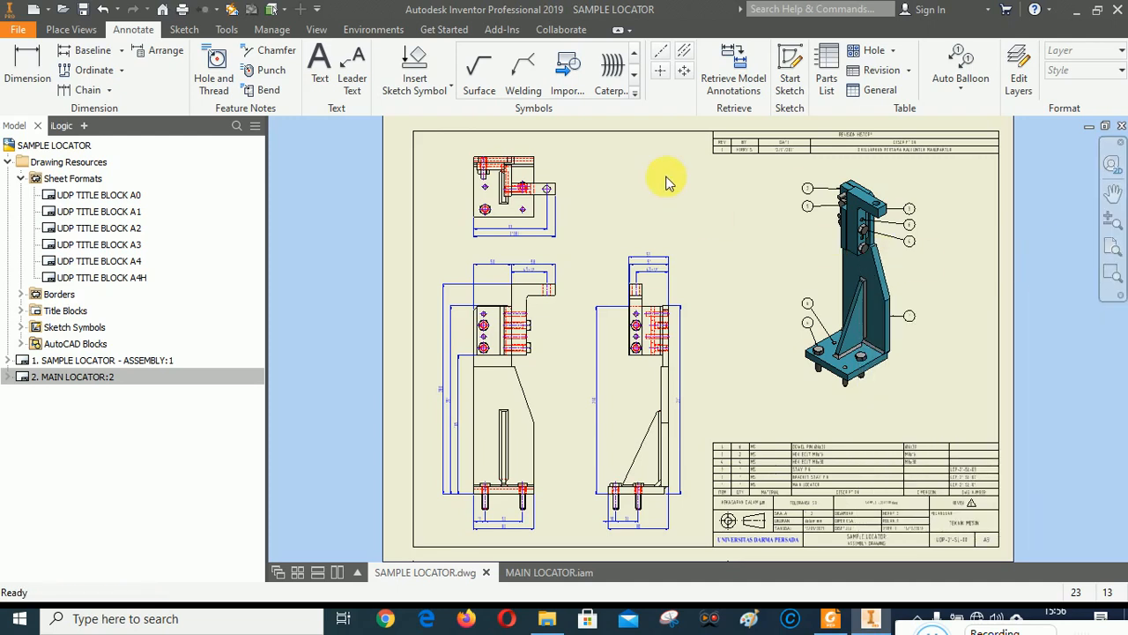
{"action": "scroll", "coordinate": [900, 508], "scroll_direction": "up", "scroll_amount": 5}
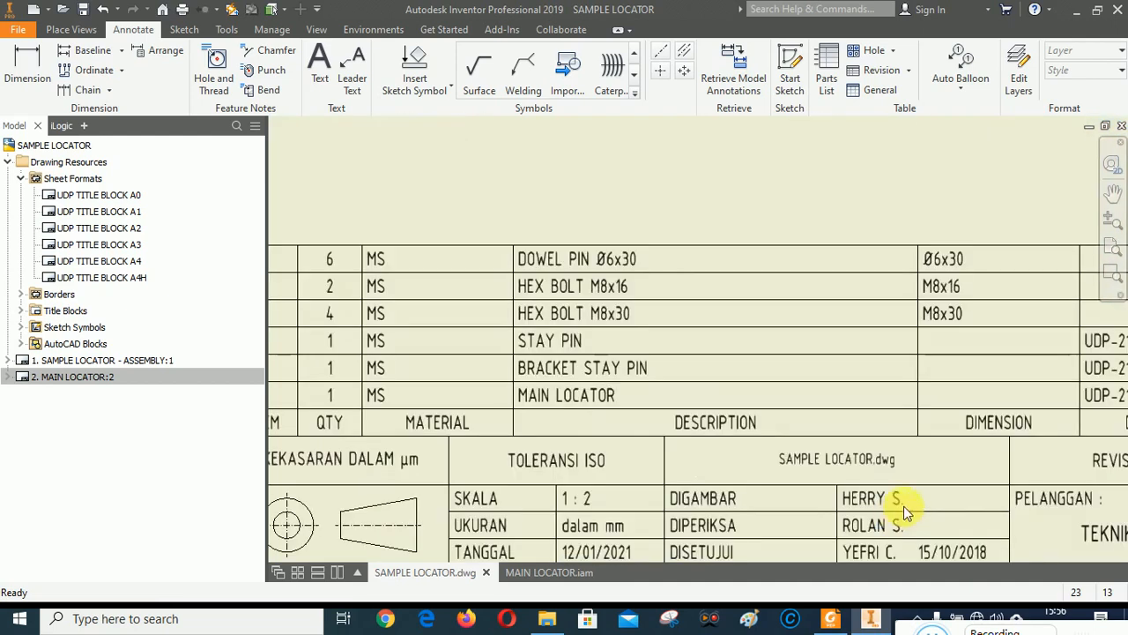
{"action": "scroll", "coordinate": [829, 344], "scroll_direction": "down", "scroll_amount": 2}
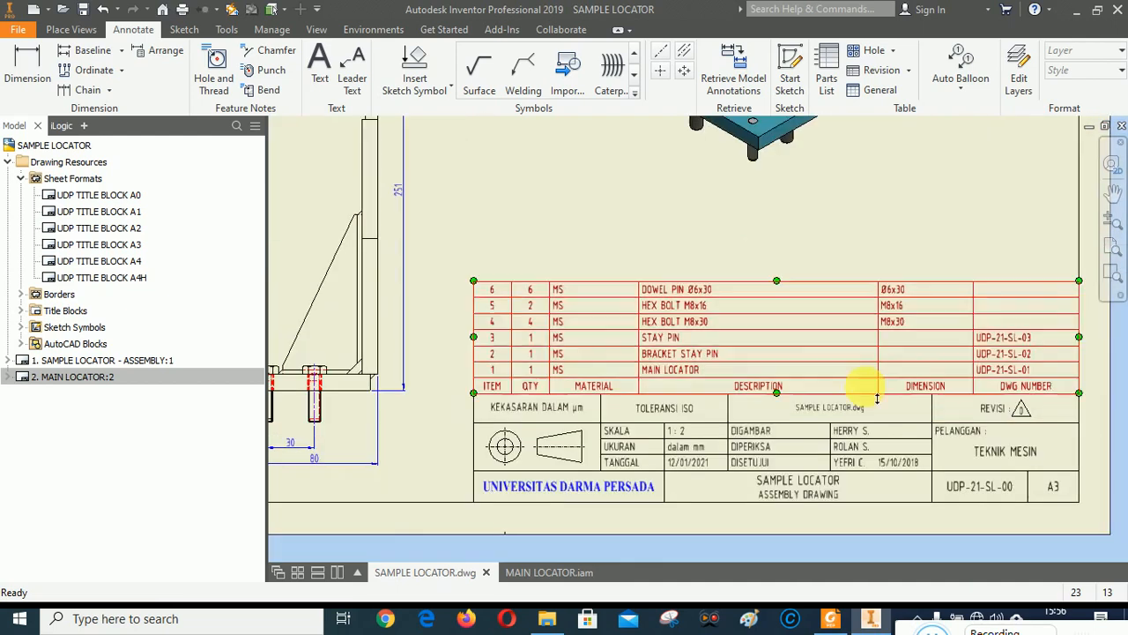
Step: Switch to Foxit Reader, go to the BRACKET STAY PIN drawing on page 4, and rotate the page left
{"action": "left_click", "coordinate": [833, 618]}
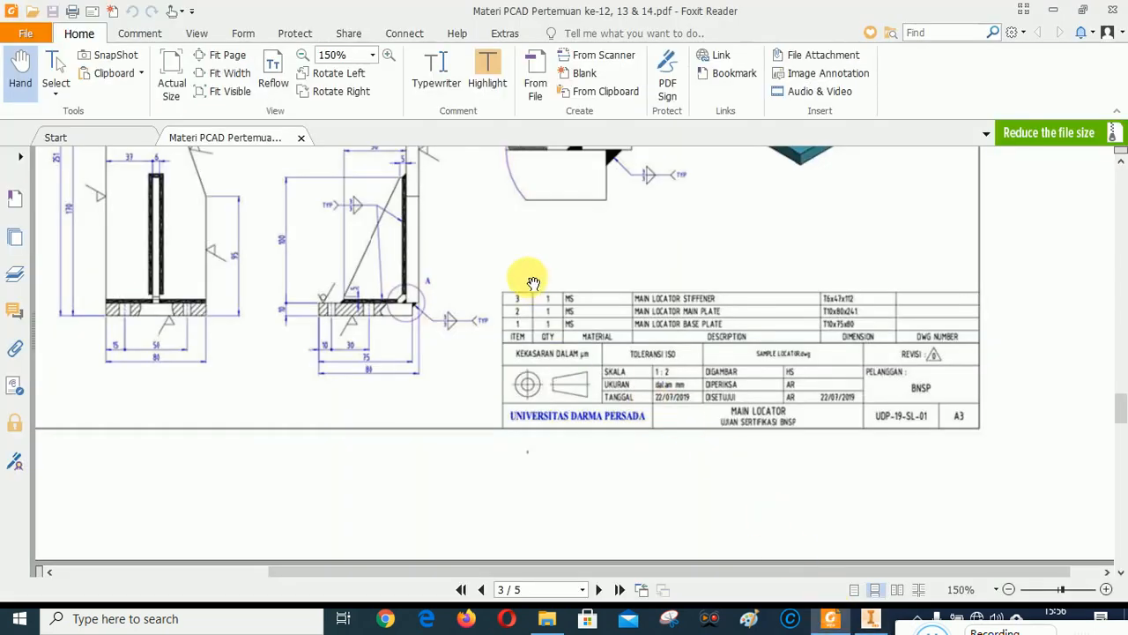
{"action": "scroll", "coordinate": [653, 343], "scroll_direction": "down", "scroll_amount": 5}
{"action": "scroll", "coordinate": [585, 260], "scroll_direction": "down", "scroll_amount": 3}
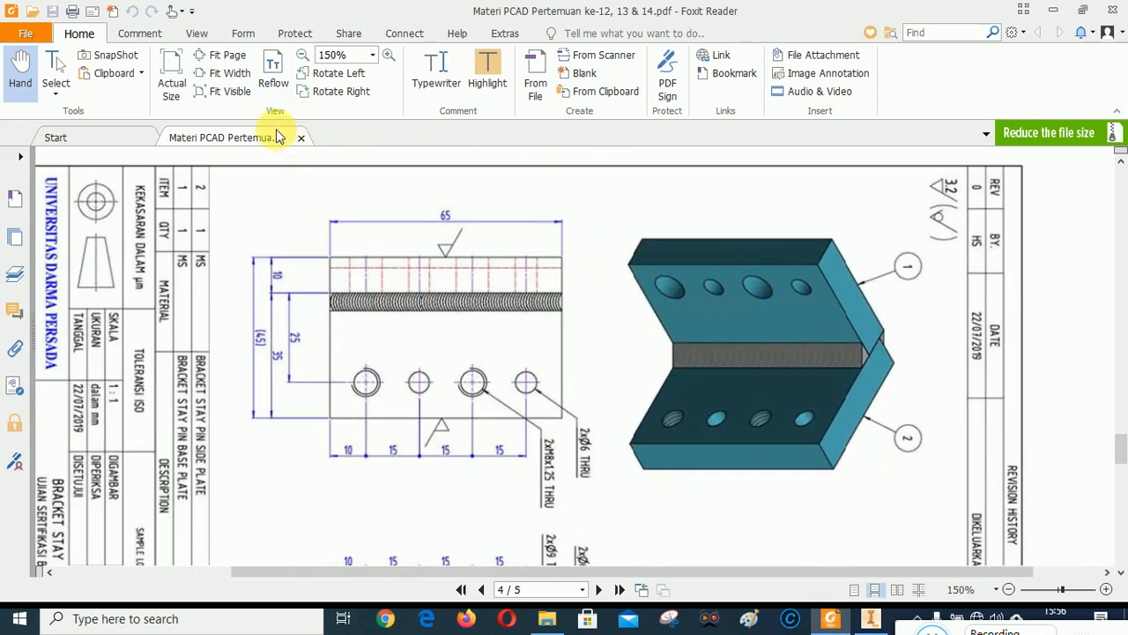
{"action": "left_click", "coordinate": [335, 74]}
{"action": "scroll", "coordinate": [559, 301], "scroll_direction": "down", "scroll_amount": 1}
{"action": "scroll", "coordinate": [559, 301], "scroll_direction": "down", "scroll_amount": 2}
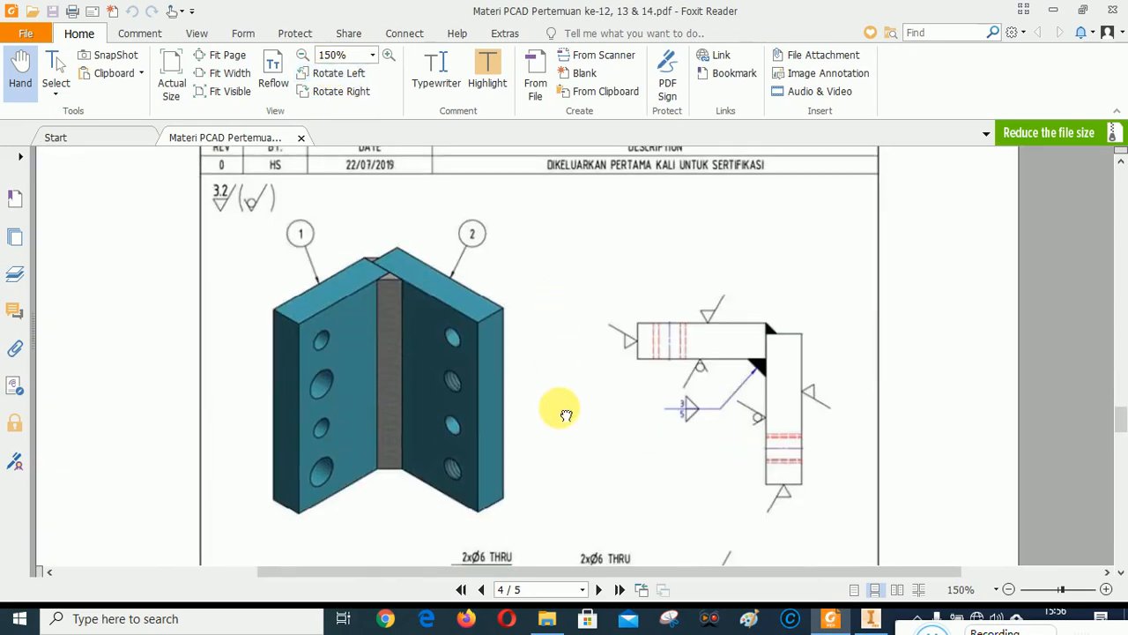
Step: Examine the bracket stay pin's views, hole callouts, dimensions, weld symbols, parts list and title block in the reference drawing
{"action": "scroll", "coordinate": [556, 406], "scroll_direction": "down", "scroll_amount": 1}
{"action": "scroll", "coordinate": [572, 415], "scroll_direction": "down", "scroll_amount": 5}
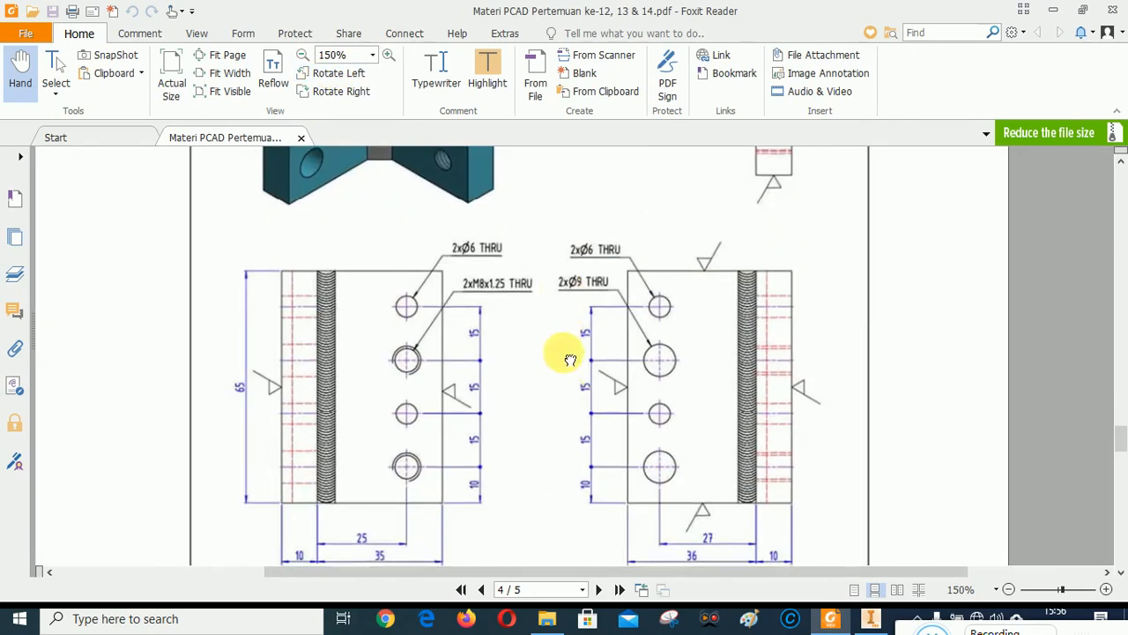
{"action": "scroll", "coordinate": [573, 360], "scroll_direction": "down", "scroll_amount": 2}
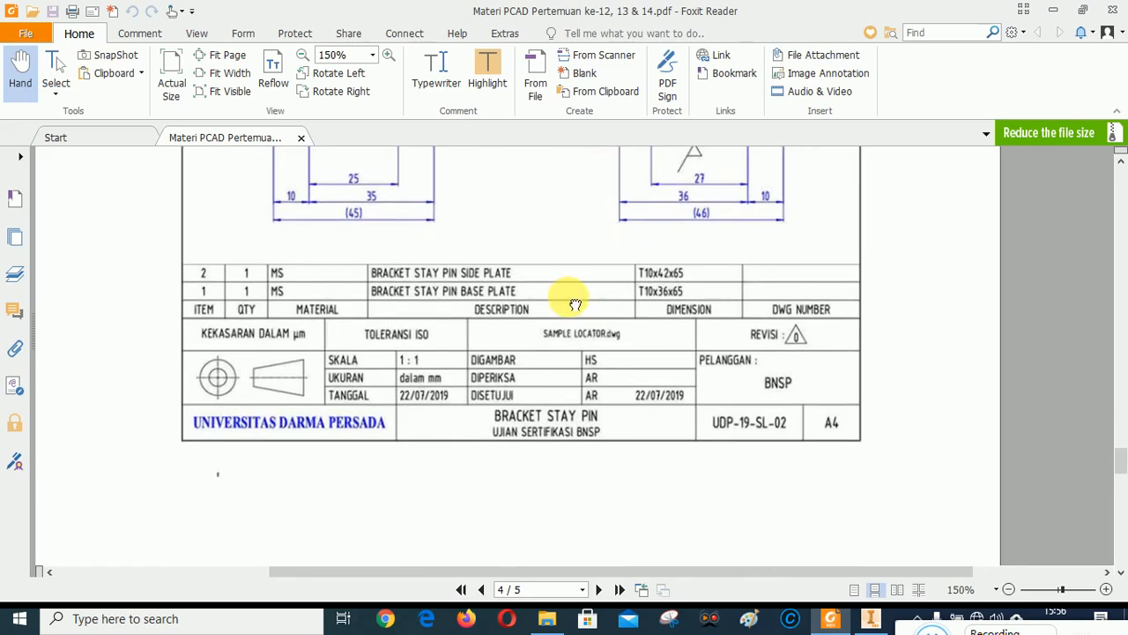
{"action": "scroll", "coordinate": [604, 305], "scroll_direction": "up", "scroll_amount": 1}
{"action": "scroll", "coordinate": [606, 305], "scroll_direction": "up", "scroll_amount": 8}
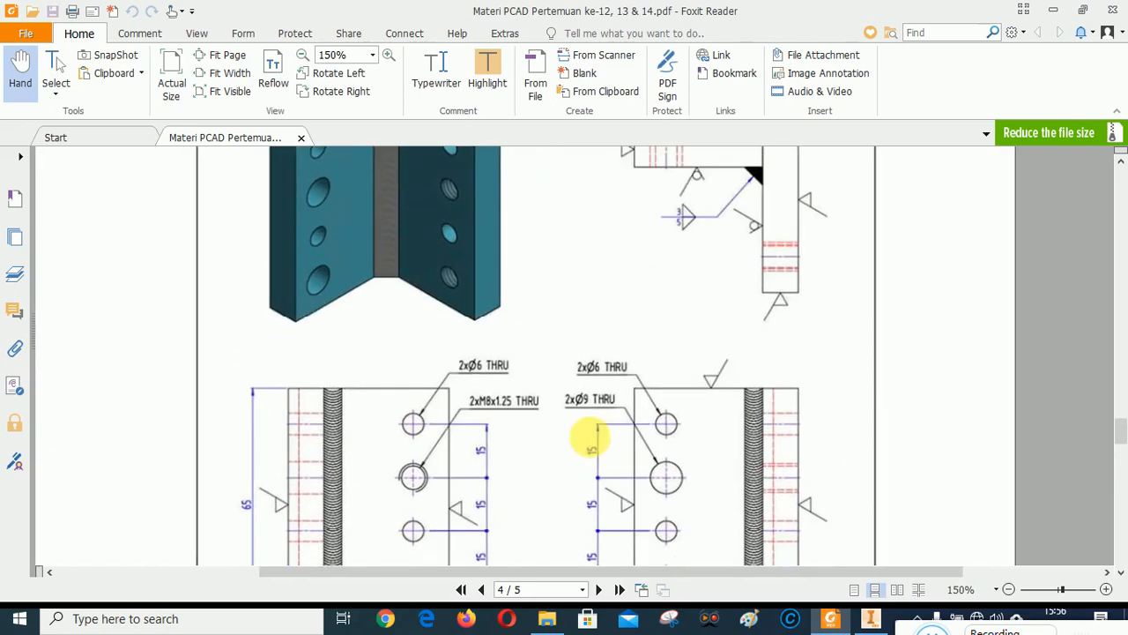
{"action": "mouse_move", "coordinate": [612, 477]}
{"action": "left_mouse_down"}
{"action": "mouse_move", "coordinate": [613, 539]}
{"action": "mouse_move", "coordinate": [616, 480]}
{"action": "left_mouse_up"}
{"action": "scroll", "coordinate": [615, 479], "scroll_direction": "down", "scroll_amount": 4}
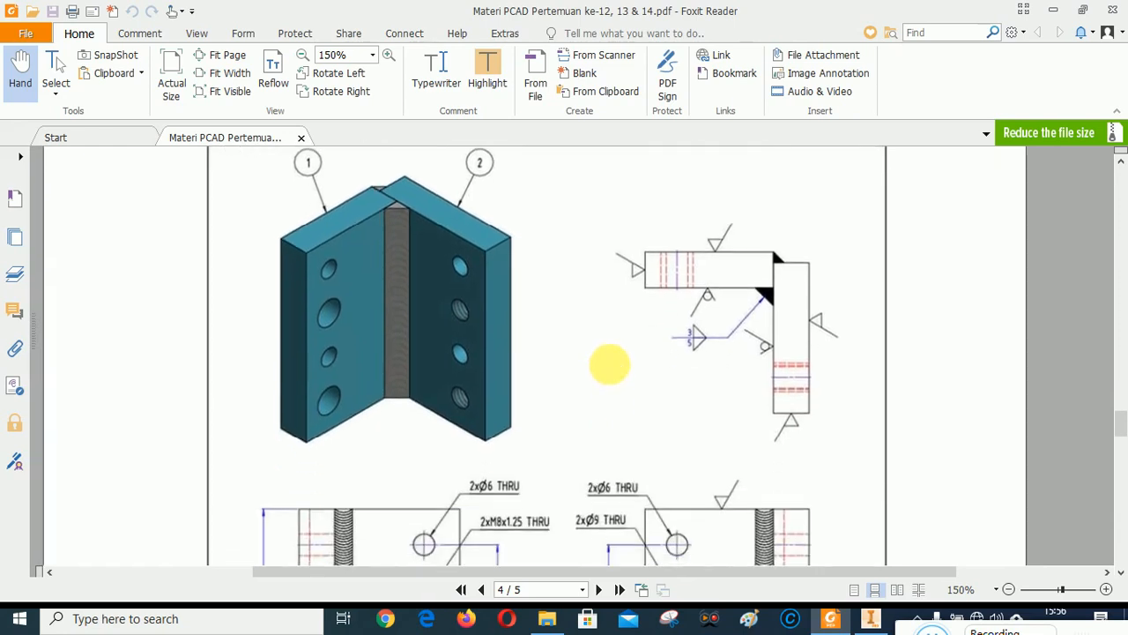
{"action": "scroll", "coordinate": [640, 419], "scroll_direction": "up", "scroll_amount": 4}
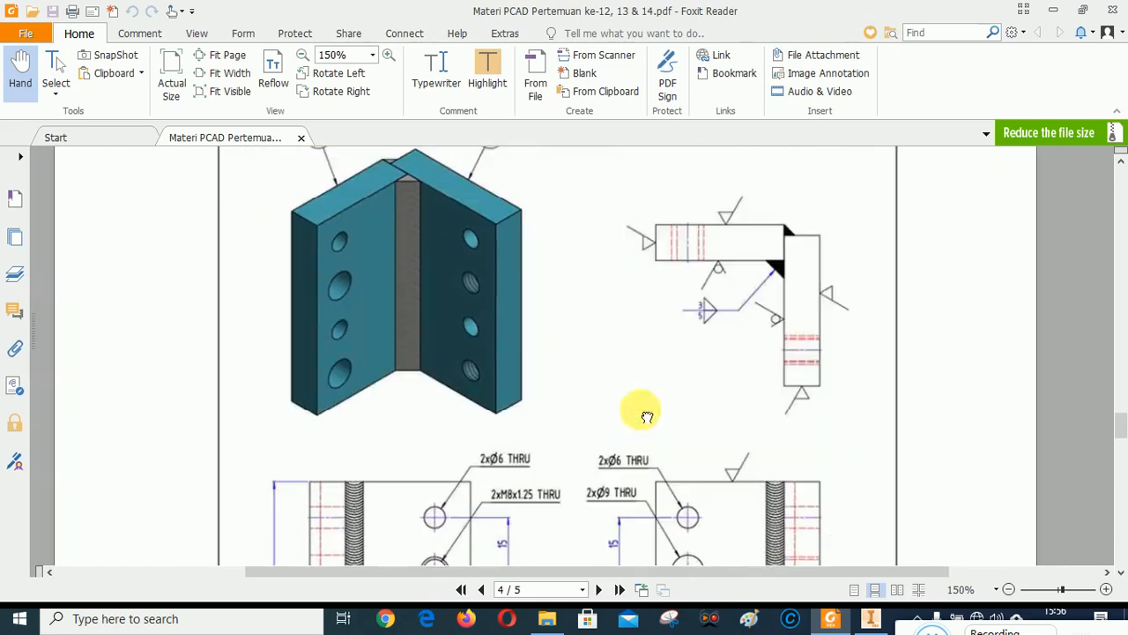
{"action": "scroll", "coordinate": [675, 340], "scroll_direction": "down", "scroll_amount": 1}
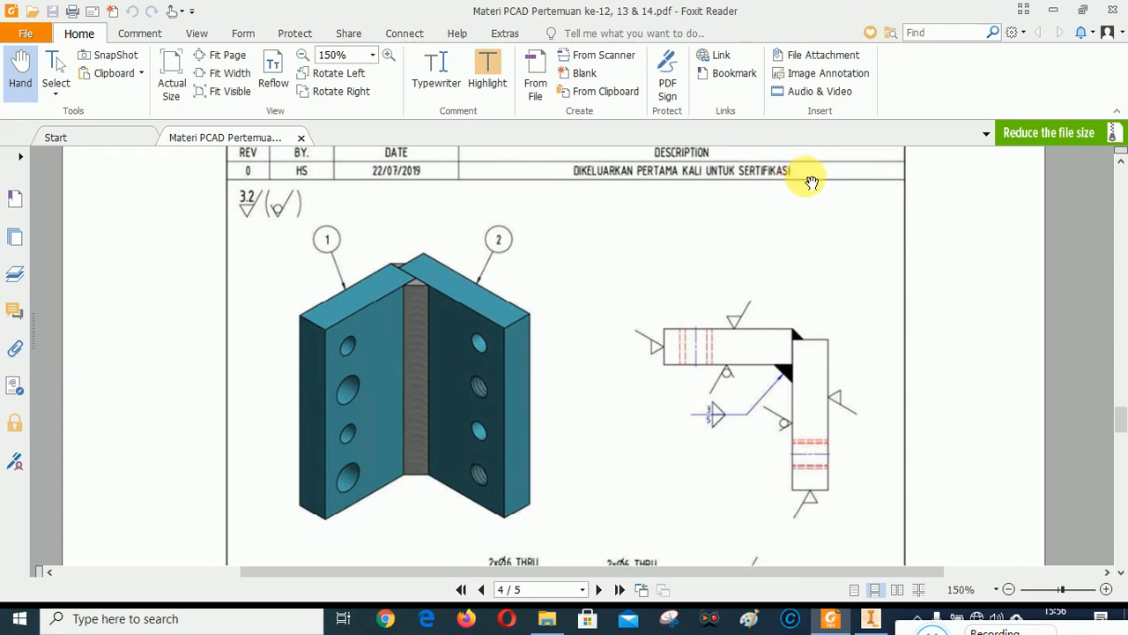
Step: Switch back to Inventor and activate the MAIN LOCATOR sheet
{"action": "left_click", "coordinate": [870, 618]}
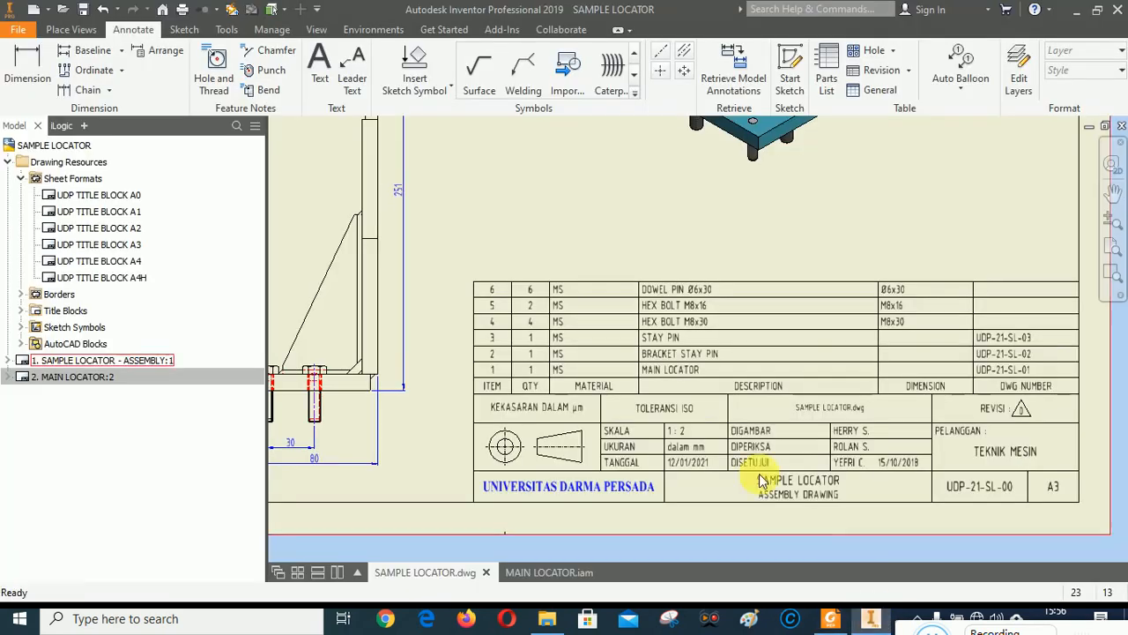
{"action": "left_click", "coordinate": [1113, 250]}
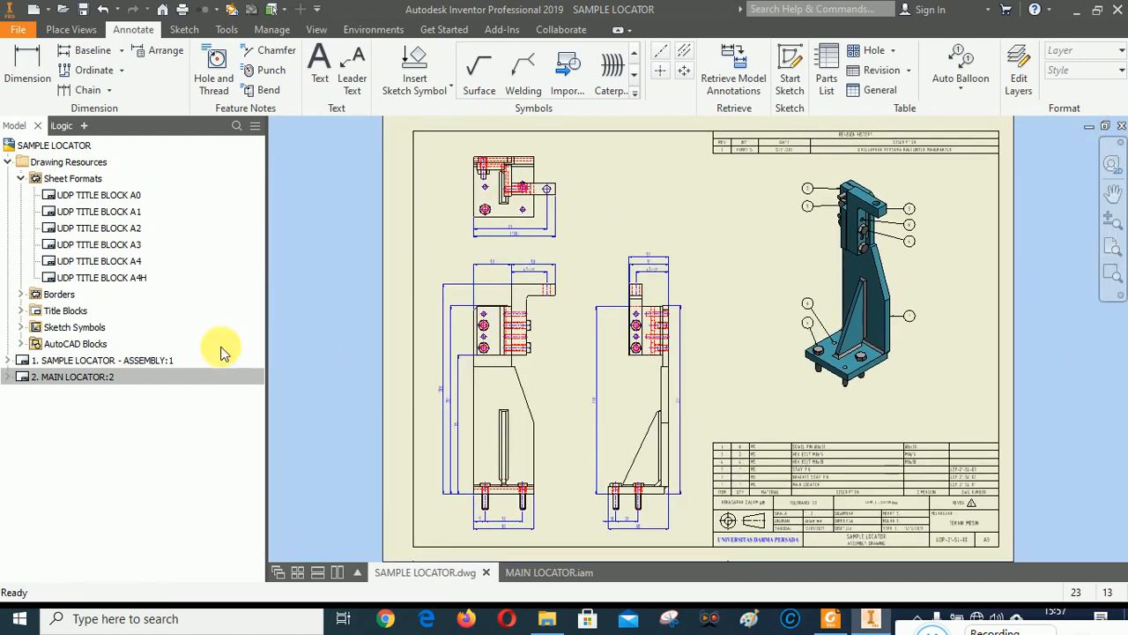
{"action": "double_click", "coordinate": [76, 376]}
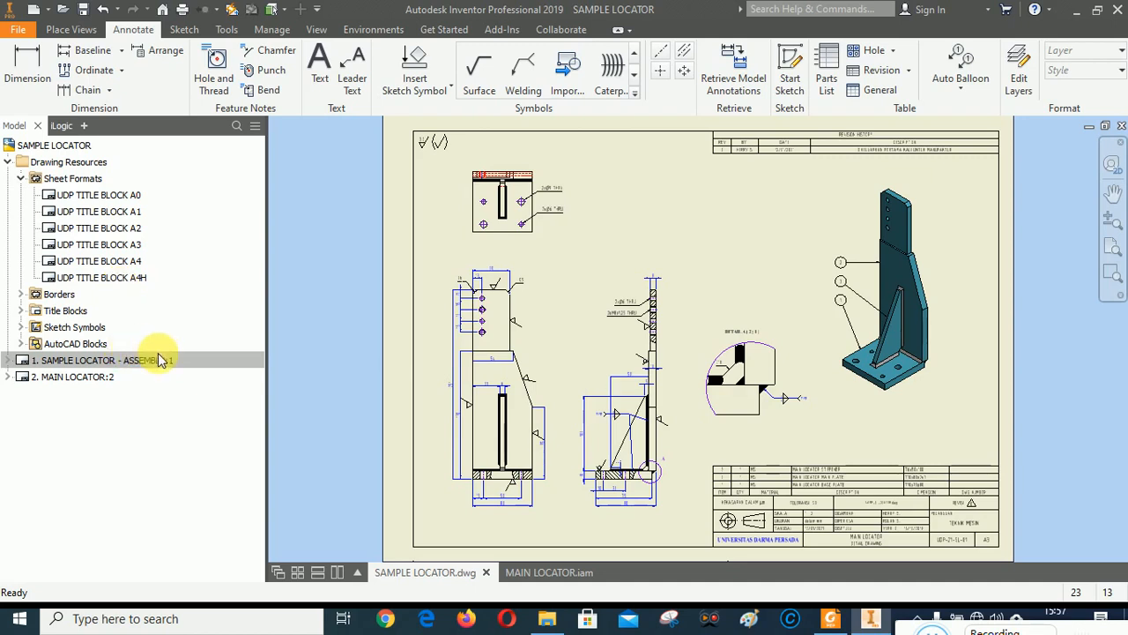
Step: Switch to Foxit Reader and check the parts list and title block of the BRACKET STAY PIN reference drawing
{"action": "left_click", "coordinate": [831, 618]}
{"action": "scroll", "coordinate": [587, 302], "scroll_direction": "down", "scroll_amount": 10}
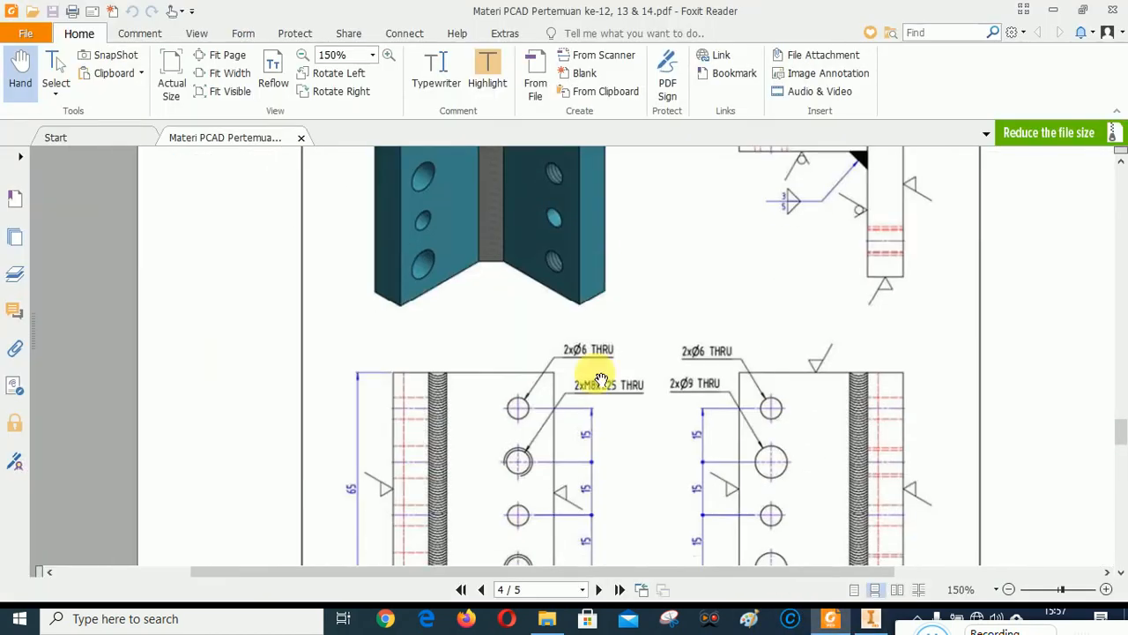
{"action": "scroll", "coordinate": [589, 281], "scroll_direction": "down", "scroll_amount": 3}
{"action": "scroll", "coordinate": [605, 282], "scroll_direction": "up", "scroll_amount": 6}
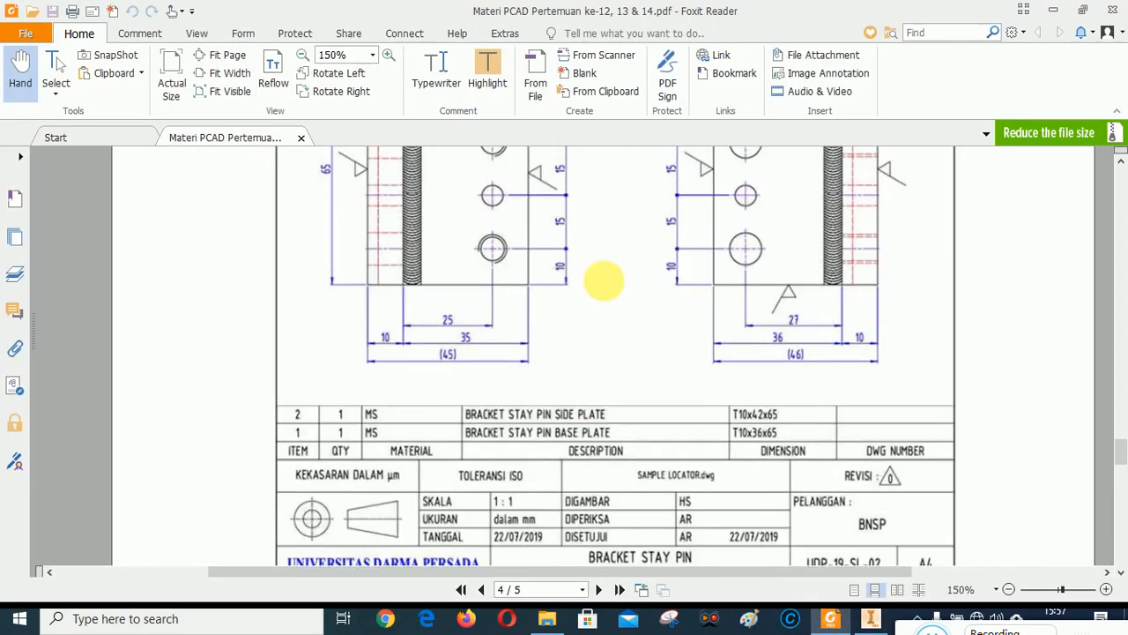
Step: Return to Inventor and start a new sheet from the UDP TITLE BLOCK A4 format with BRACKET STAY PIN as its description
{"action": "left_click", "coordinate": [875, 622]}
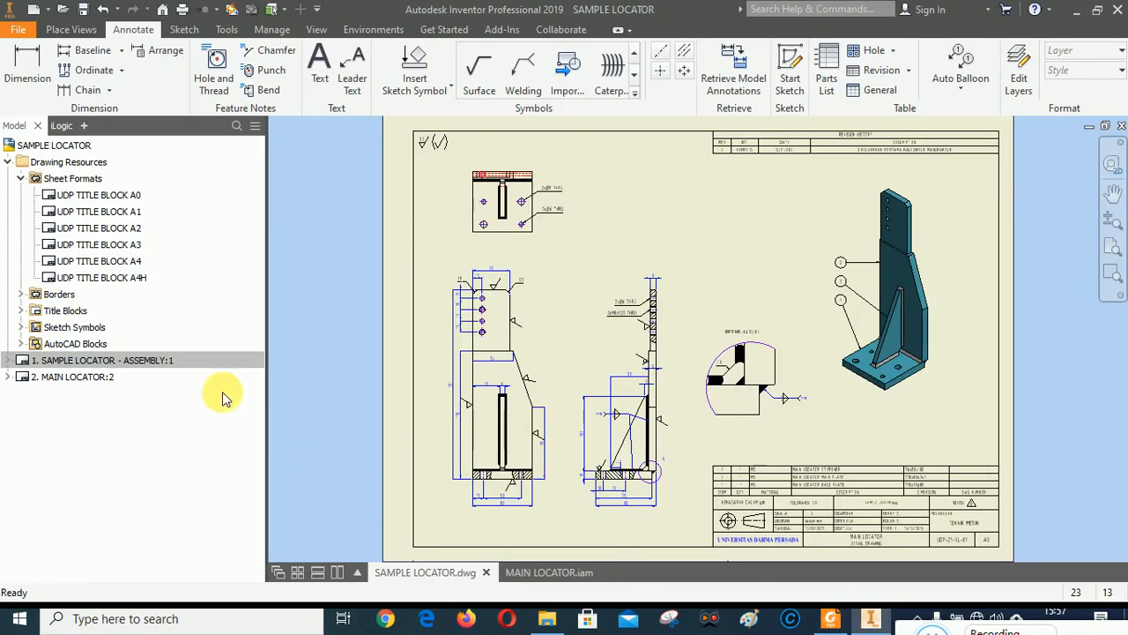
{"action": "right_click", "coordinate": [97, 265]}
{"action": "left_click", "coordinate": [137, 339]}
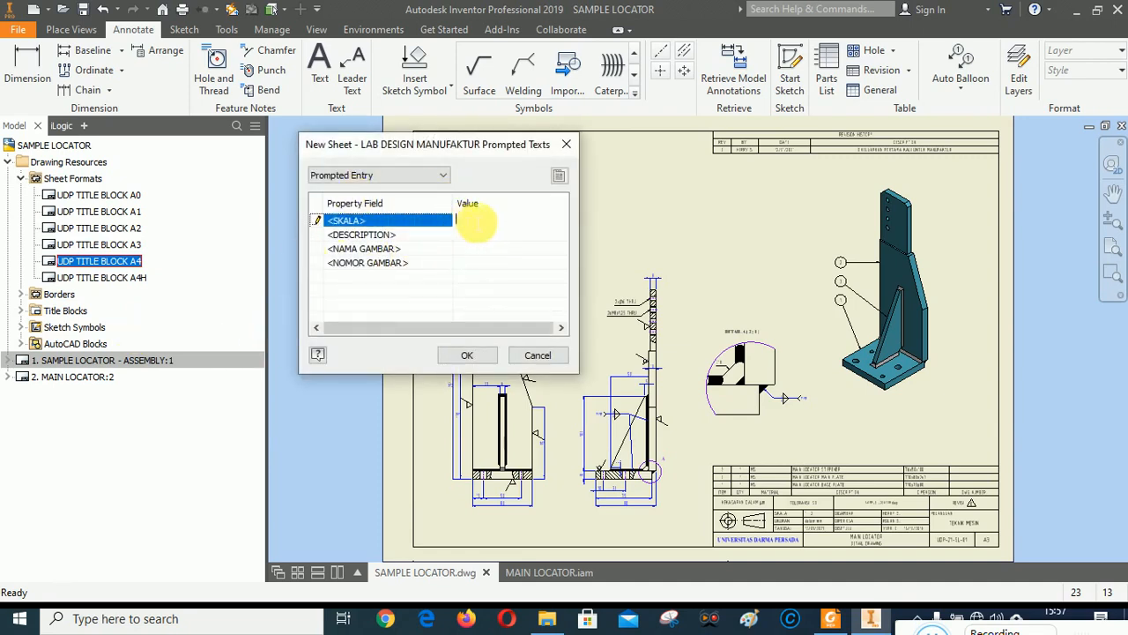
{"action": "left_click", "coordinate": [472, 240]}
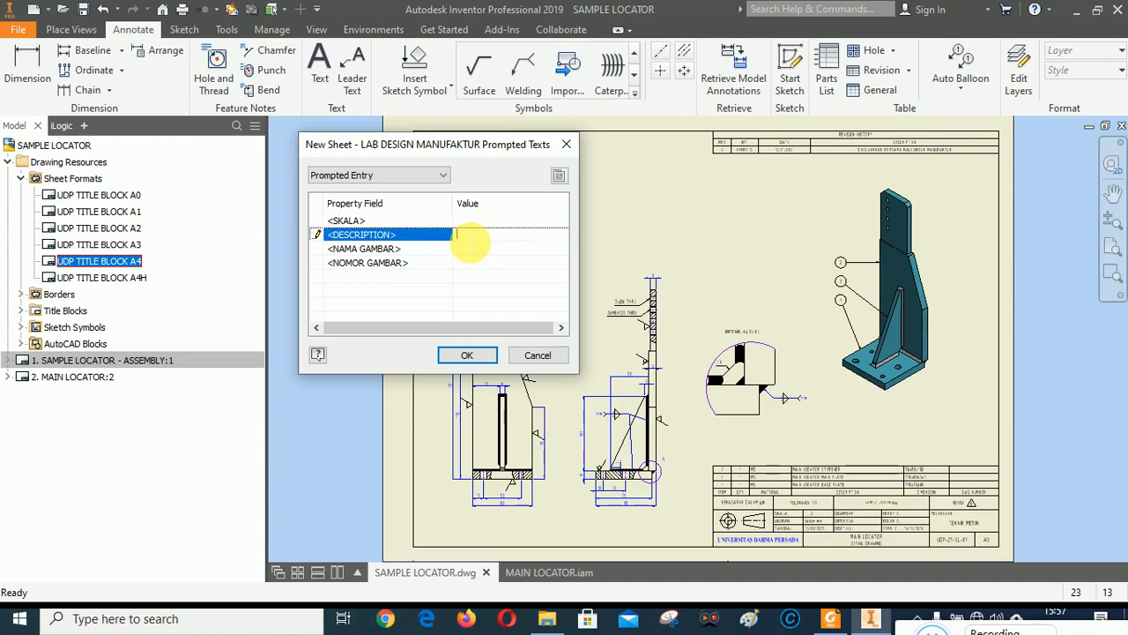
{"action": "type", "text": "BR"}
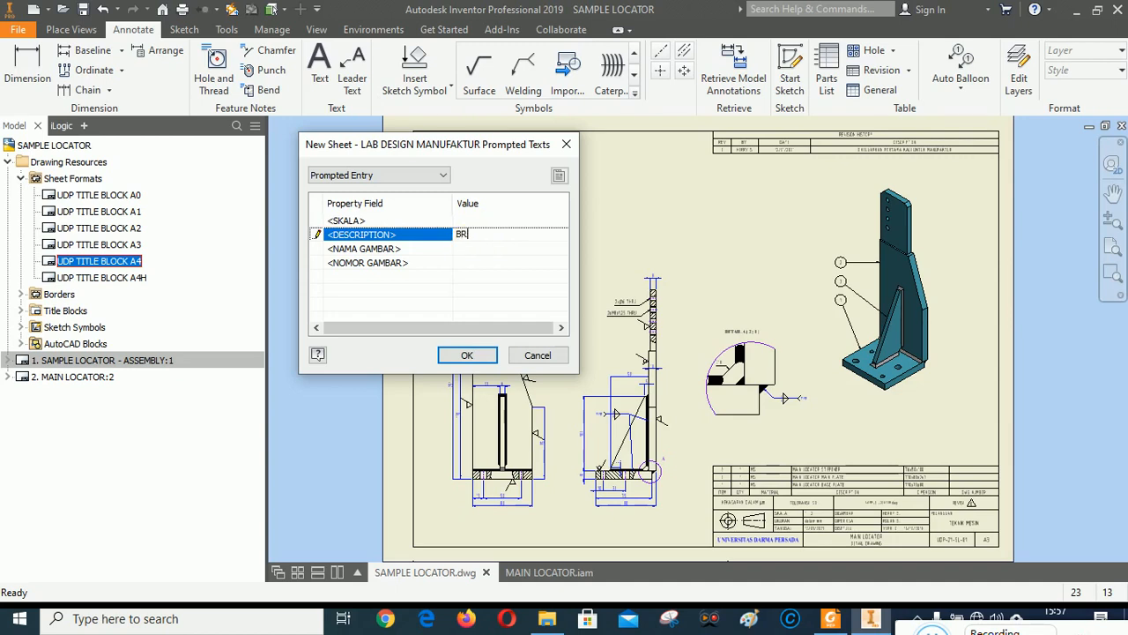
{"action": "type", "text": "ACKET STAY PIN"}
Step: Set NAMA GAMBAR to DETAIL DRAWING and NOMOR GAMBAR to UDP-21-SL-02, and create the new sheet
{"action": "left_click", "coordinate": [480, 250]}
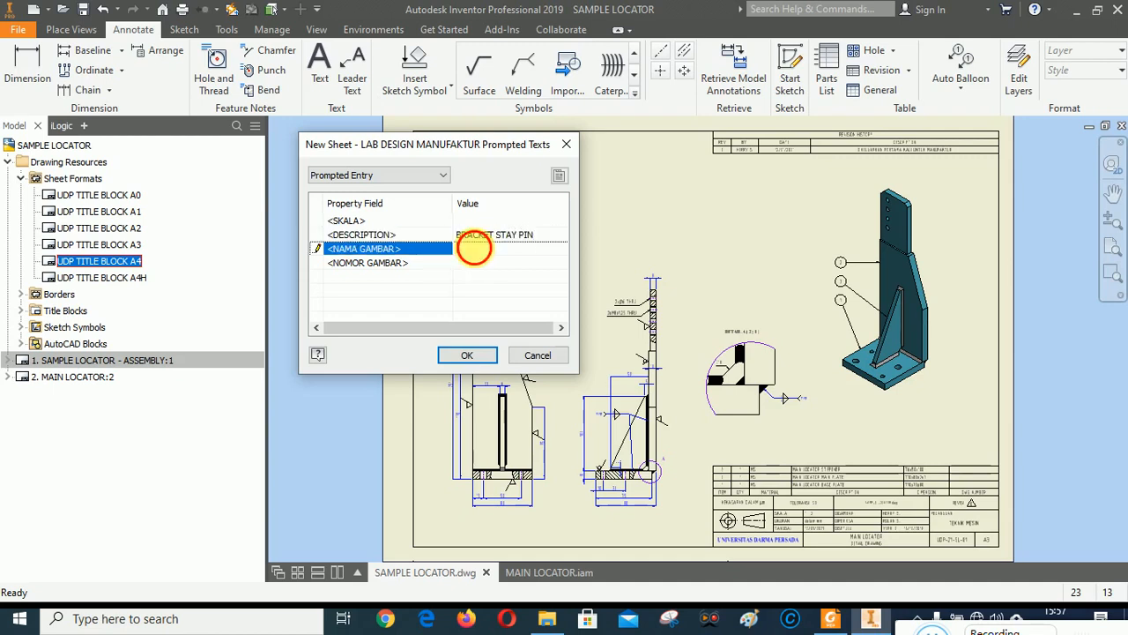
{"action": "type", "text": "DETAIL D"}
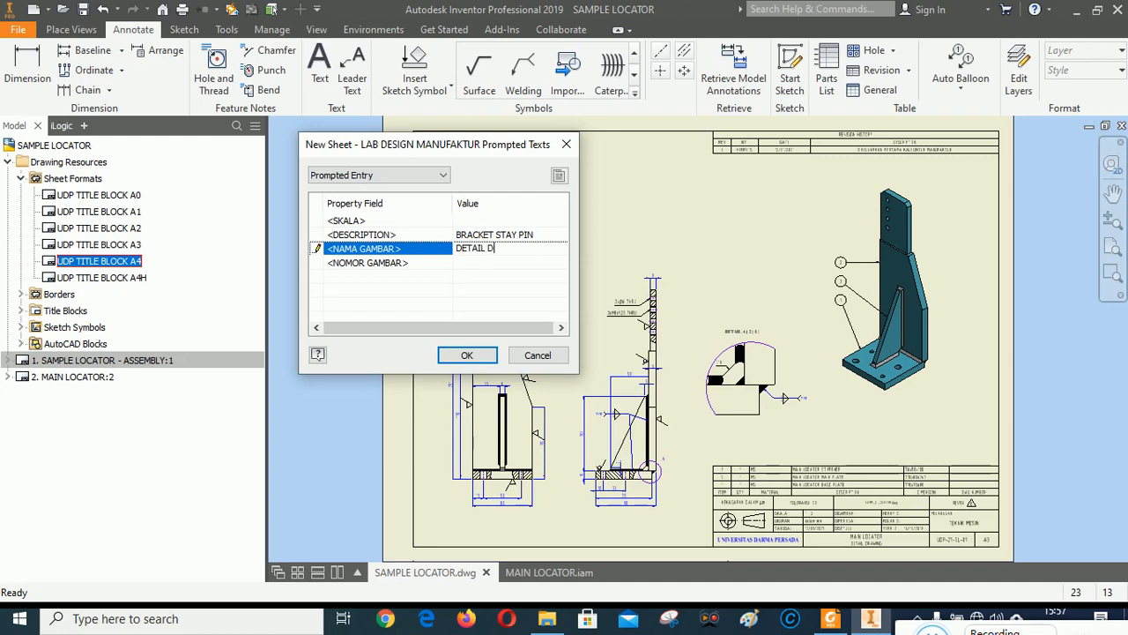
{"action": "type", "text": "RAWING"}
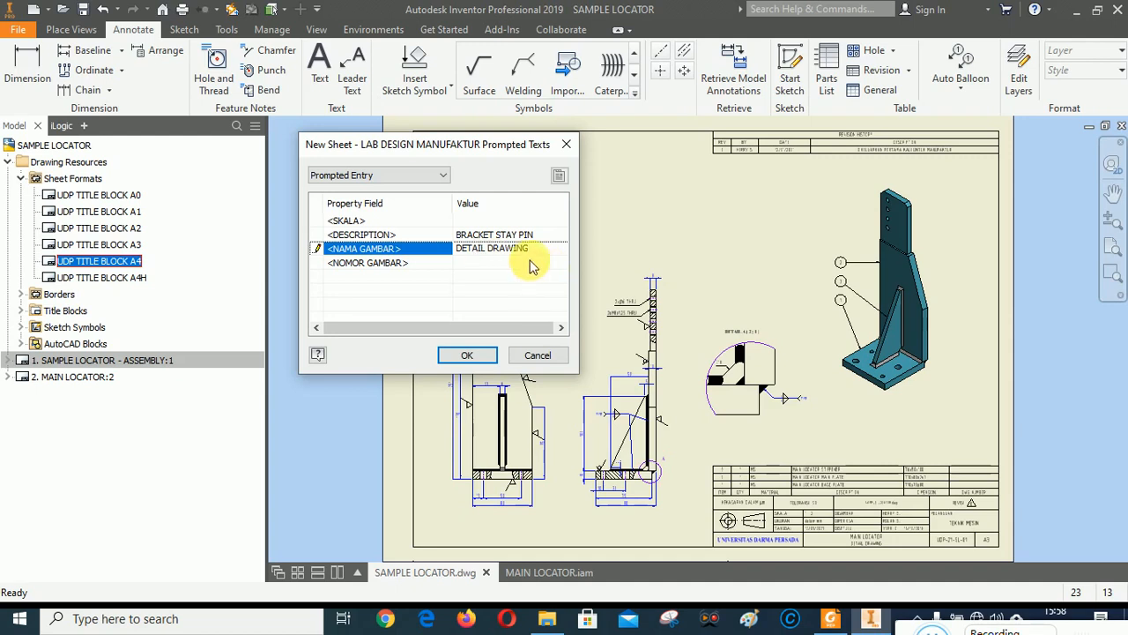
{"action": "left_click", "coordinate": [476, 265]}
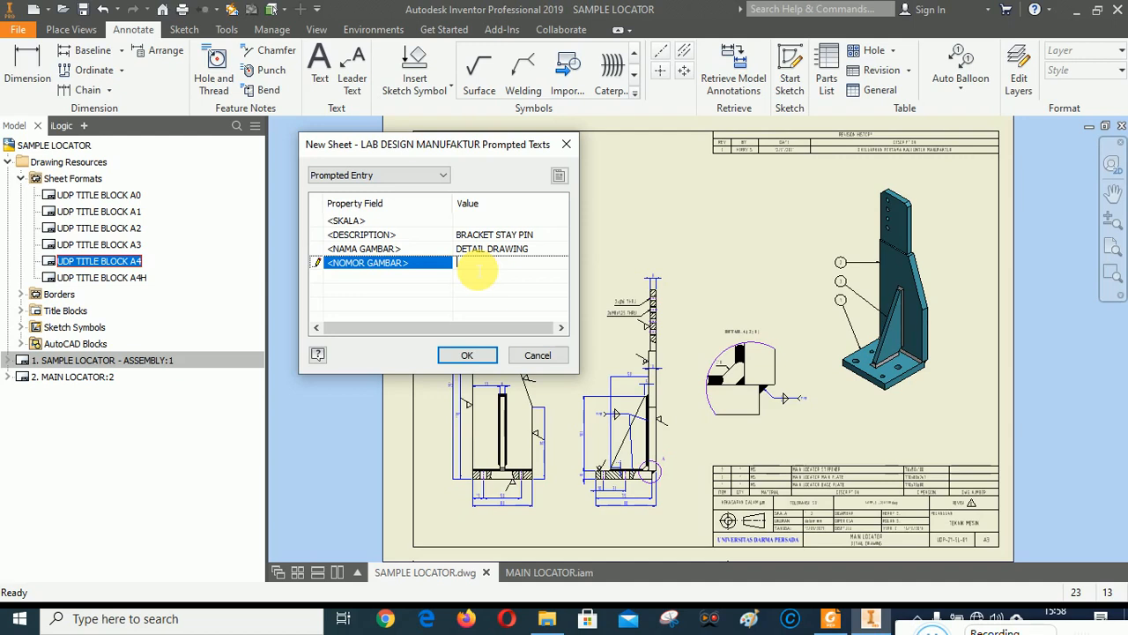
{"action": "type", "text": "UDP-21-SL-0"}
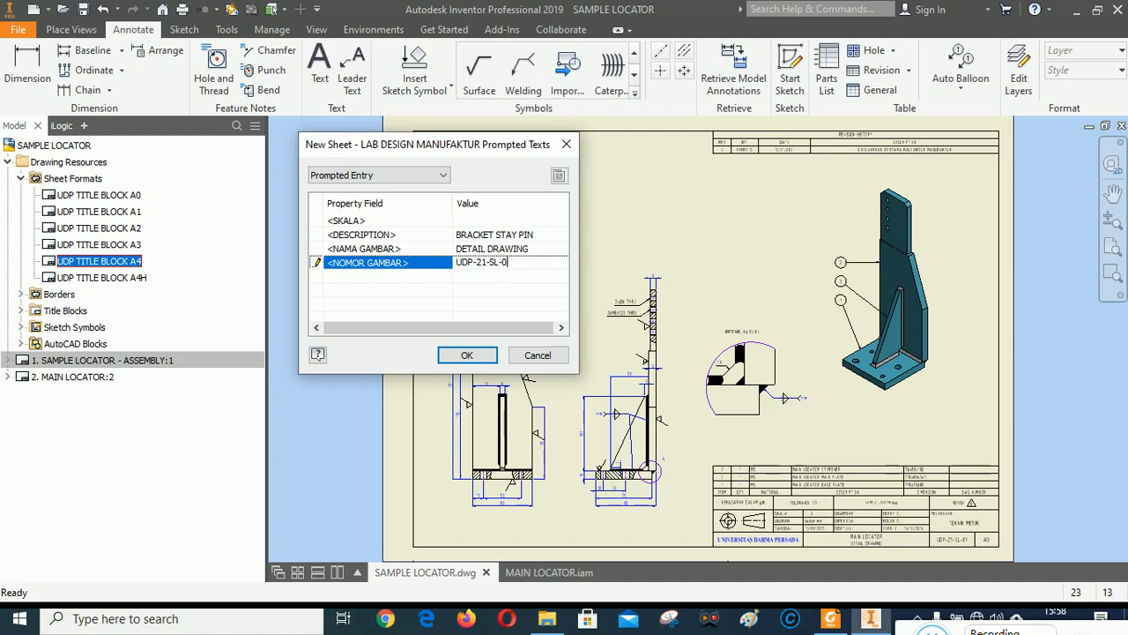
{"action": "type", "text": "2"}
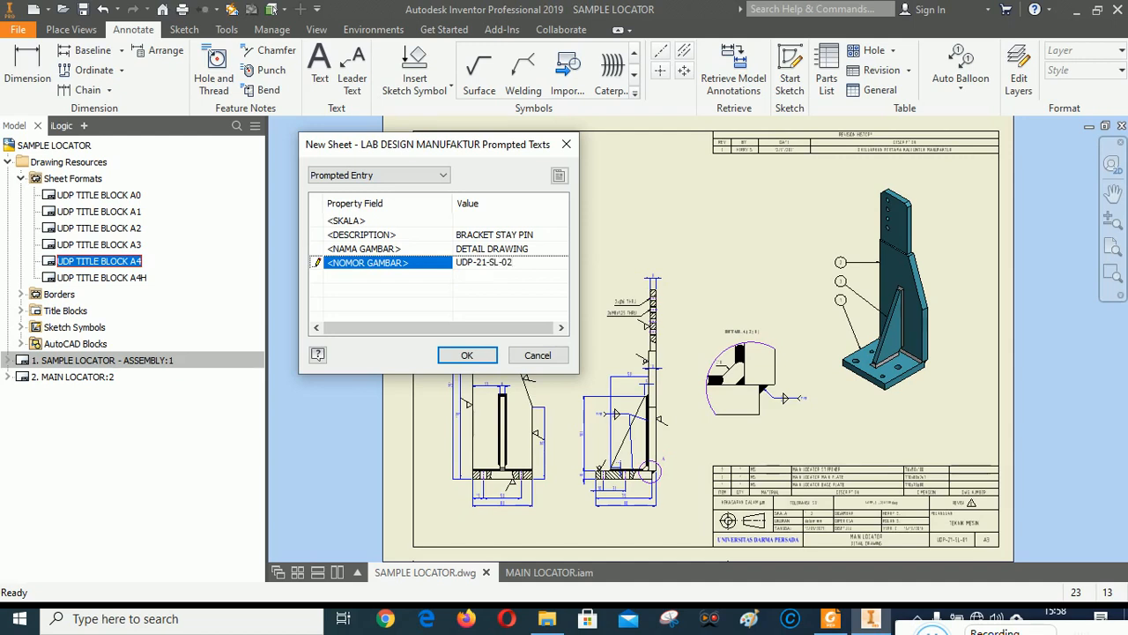
{"action": "left_click", "coordinate": [467, 354]}
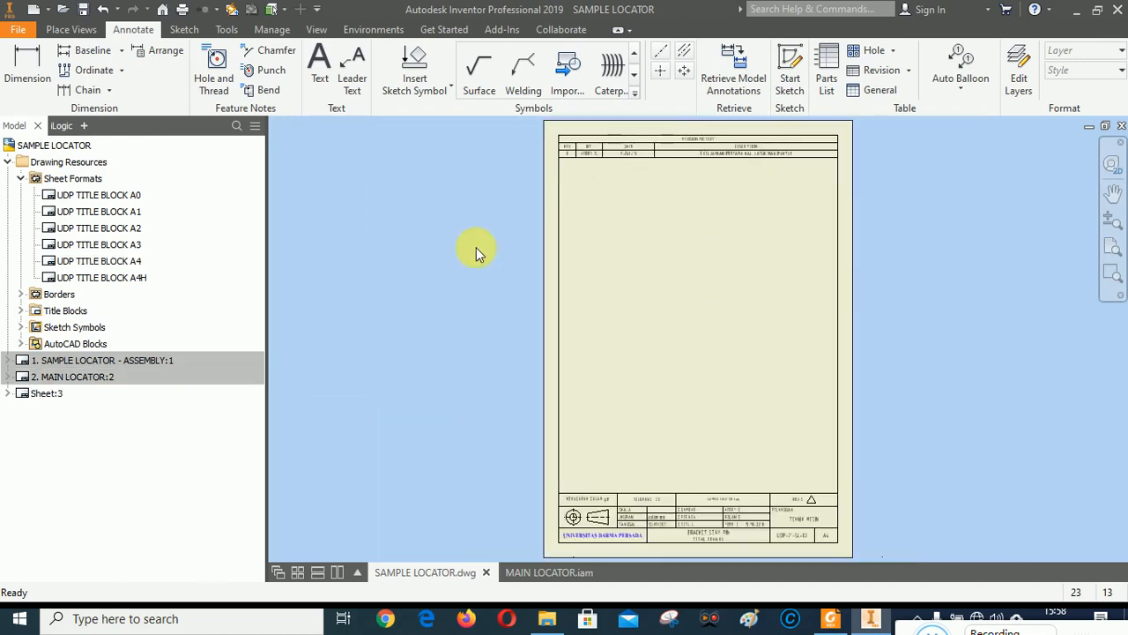
Step: Rename the new sheet in the model browser as 3. BRACKET STAY PIN
{"action": "left_click", "coordinate": [46, 393]}
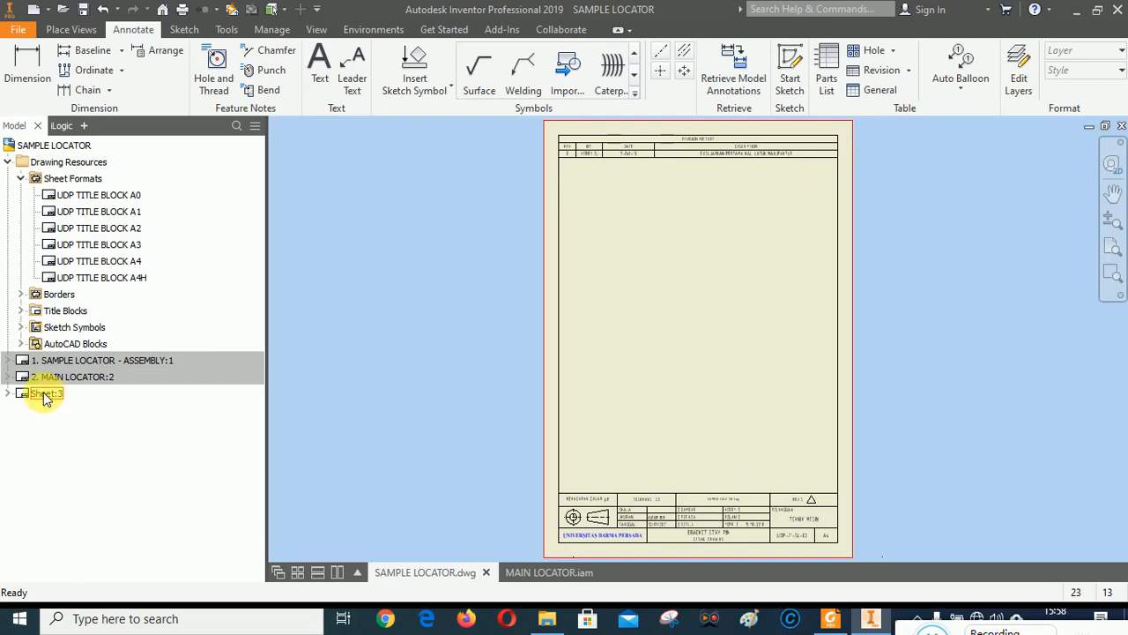
{"action": "left_click", "coordinate": [48, 395]}
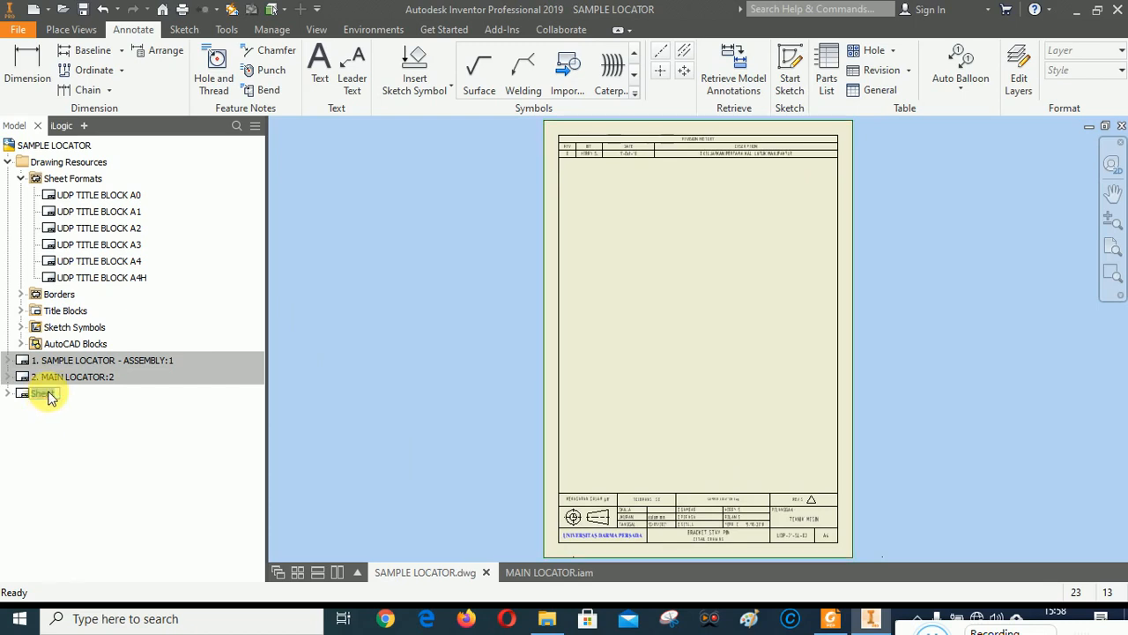
{"action": "type", "text": "3. BRACKE"}
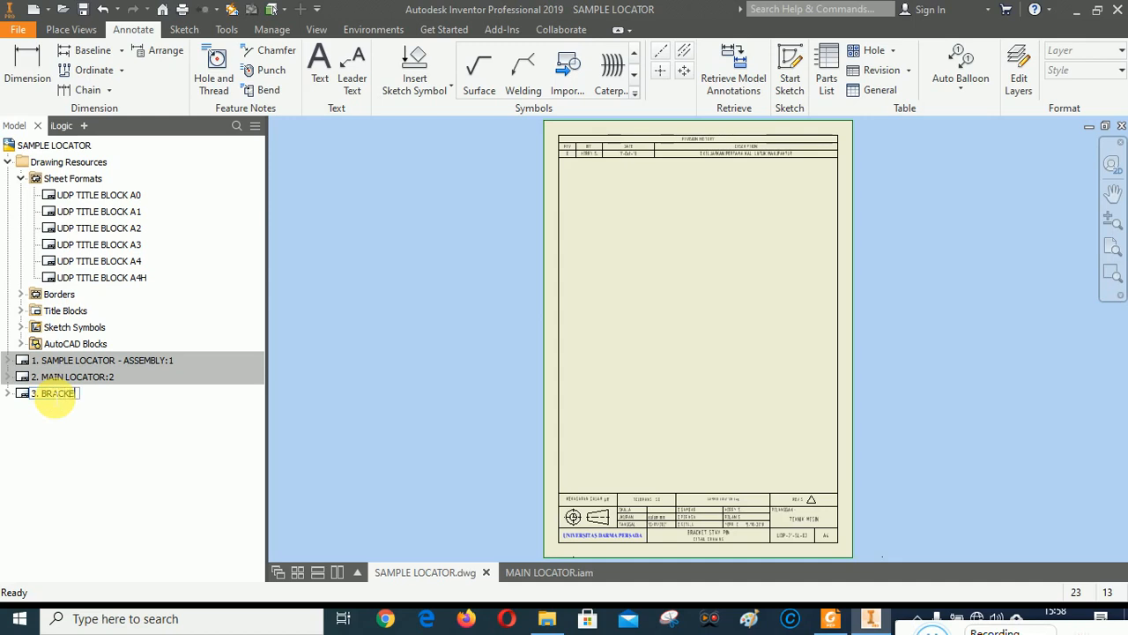
{"action": "type", "text": "T STAY PIN"}
{"action": "left_click", "coordinate": [134, 450]}
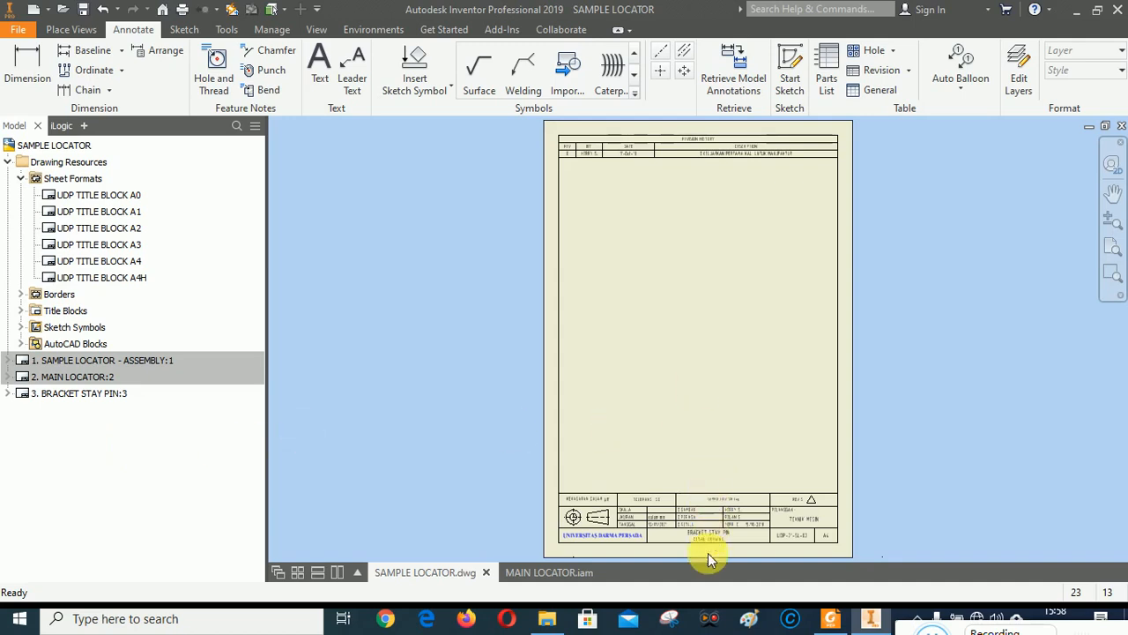
Step: Check the filled-in title block fields on the BRACKET STAY PIN sheet up close
{"action": "scroll", "coordinate": [708, 553], "scroll_direction": "up", "scroll_amount": 5}
{"action": "scroll", "coordinate": [660, 511], "scroll_direction": "up", "scroll_amount": 2}
{"action": "scroll", "coordinate": [559, 449], "scroll_direction": "down", "scroll_amount": 3}
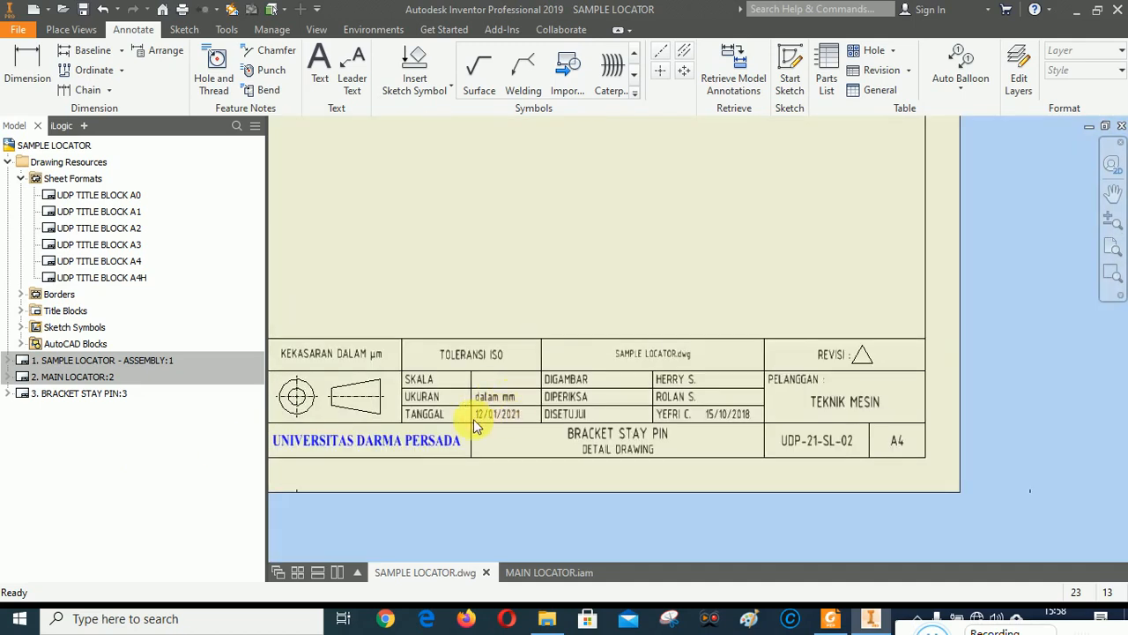
{"action": "scroll", "coordinate": [472, 418], "scroll_direction": "up", "scroll_amount": 3}
{"action": "scroll", "coordinate": [469, 418], "scroll_direction": "down", "scroll_amount": 2}
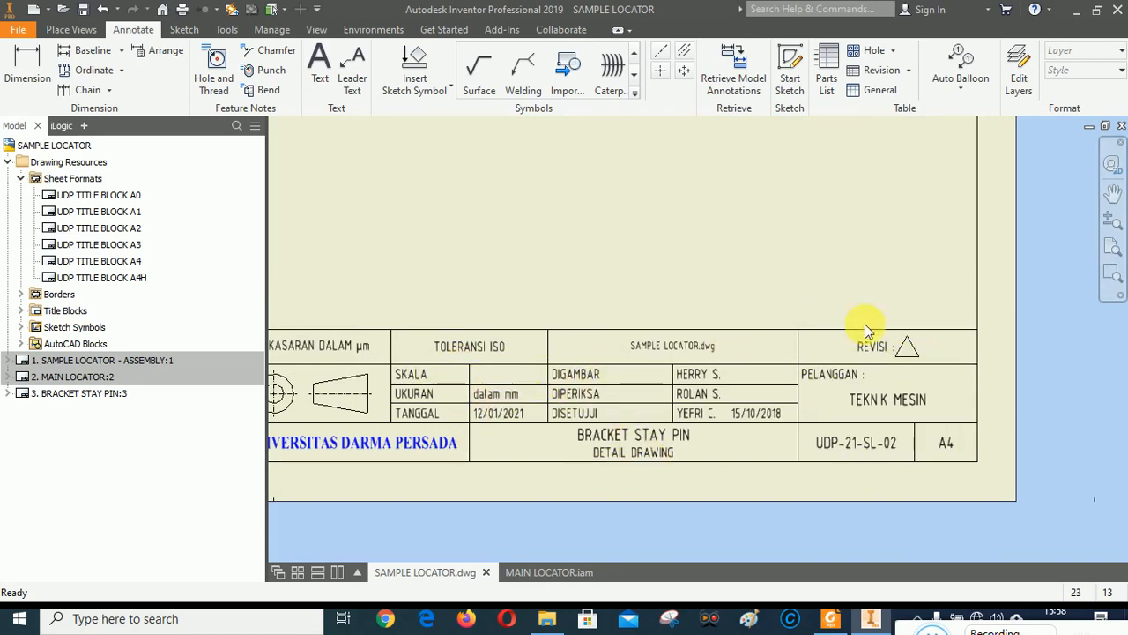
{"action": "left_click", "coordinate": [1112, 247]}
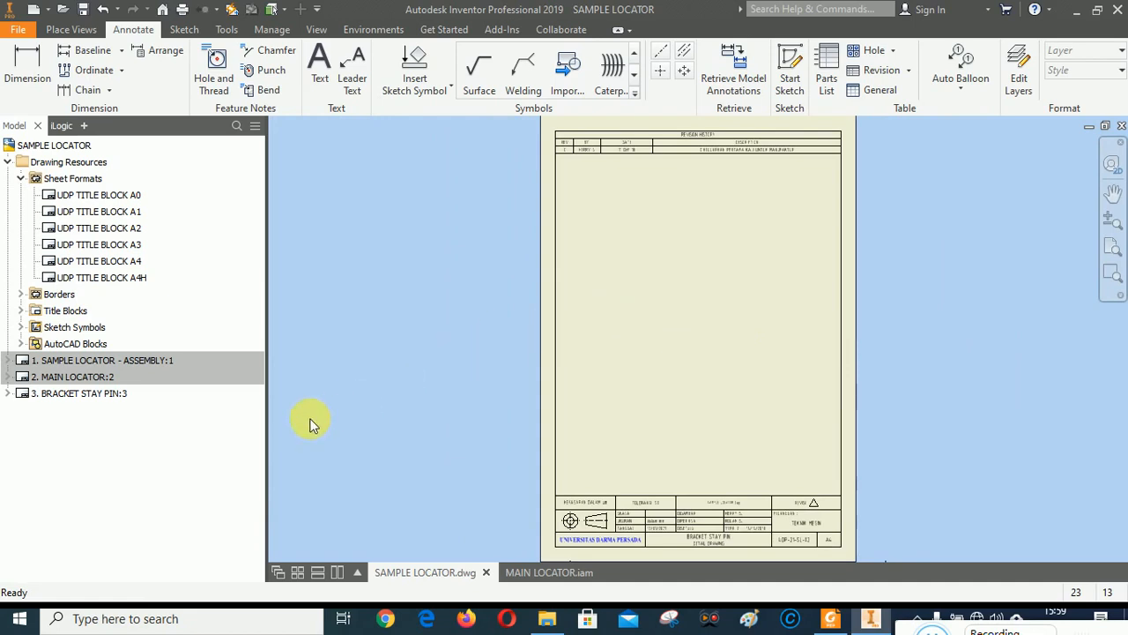
Step: Switch to Foxit Reader and examine the view layout, dimensions and hole callouts of the BRACKET STAY PIN reference drawing
{"action": "left_click", "coordinate": [833, 620]}
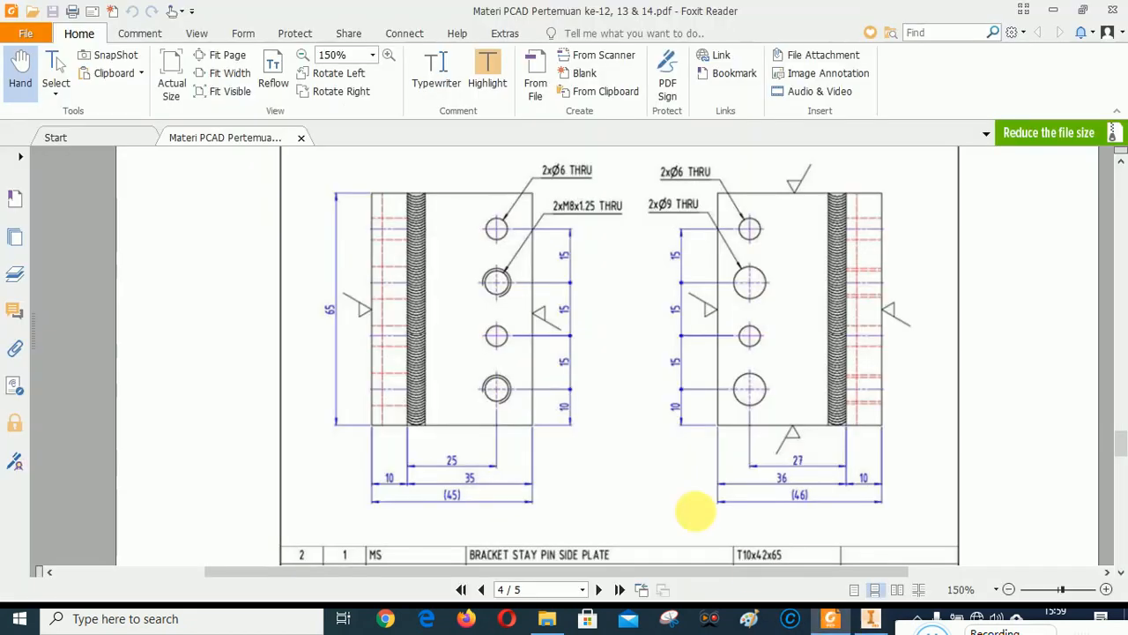
{"action": "left_click_drag", "start_coordinate": [596, 430], "coordinate": [603, 547]}
{"action": "left_click_drag", "start_coordinate": [589, 256], "coordinate": [601, 459]}
{"action": "mouse_move", "coordinate": [677, 280]}
{"action": "left_mouse_down"}
{"action": "mouse_move", "coordinate": [653, 424]}
{"action": "mouse_move", "coordinate": [689, 360]}
{"action": "mouse_move", "coordinate": [655, 318]}
{"action": "left_mouse_up"}
{"action": "left_click_drag", "start_coordinate": [666, 412], "coordinate": [641, 368]}
{"action": "mouse_move", "coordinate": [584, 260]}
{"action": "left_mouse_down"}
{"action": "mouse_move", "coordinate": [576, 398]}
{"action": "mouse_move", "coordinate": [559, 305]}
{"action": "mouse_move", "coordinate": [589, 278]}
{"action": "mouse_move", "coordinate": [612, 395]}
{"action": "mouse_move", "coordinate": [656, 414]}
{"action": "mouse_move", "coordinate": [664, 511]}
{"action": "left_mouse_up"}
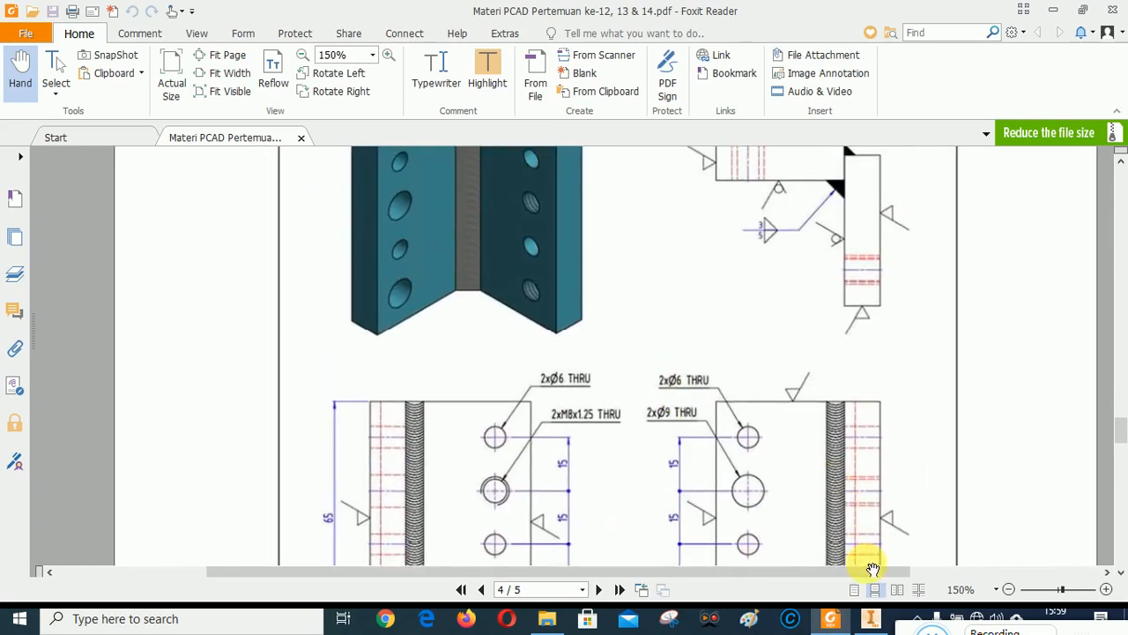
Step: Switch back to Inventor and close the MAIN LOCATOR.iam document
{"action": "left_click", "coordinate": [871, 619]}
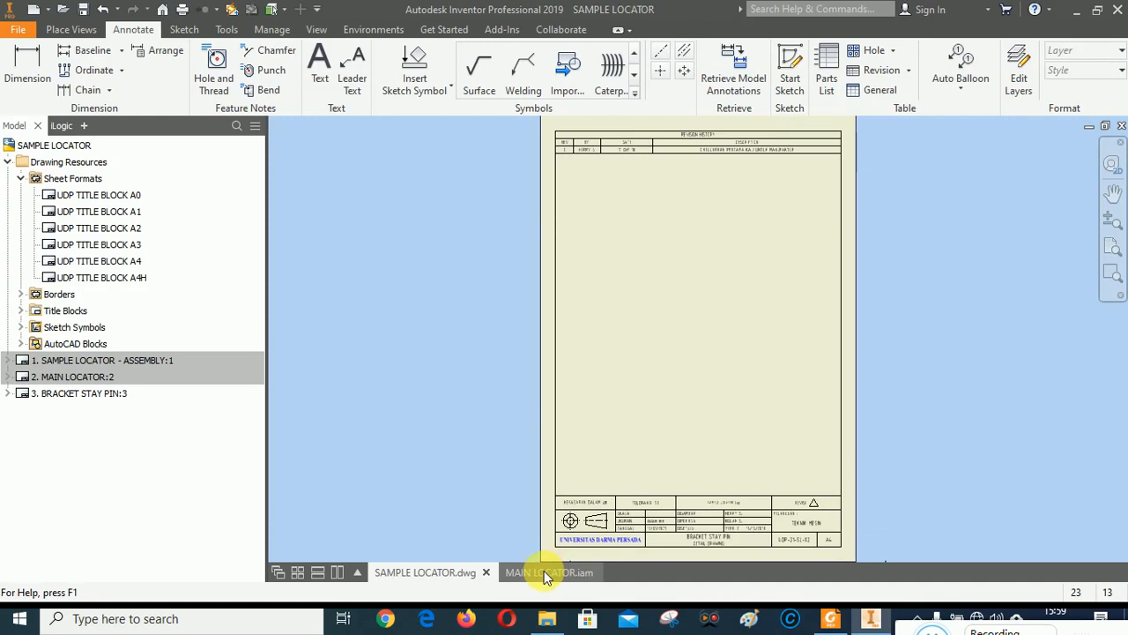
{"action": "mouse_move", "coordinate": [544, 573]}
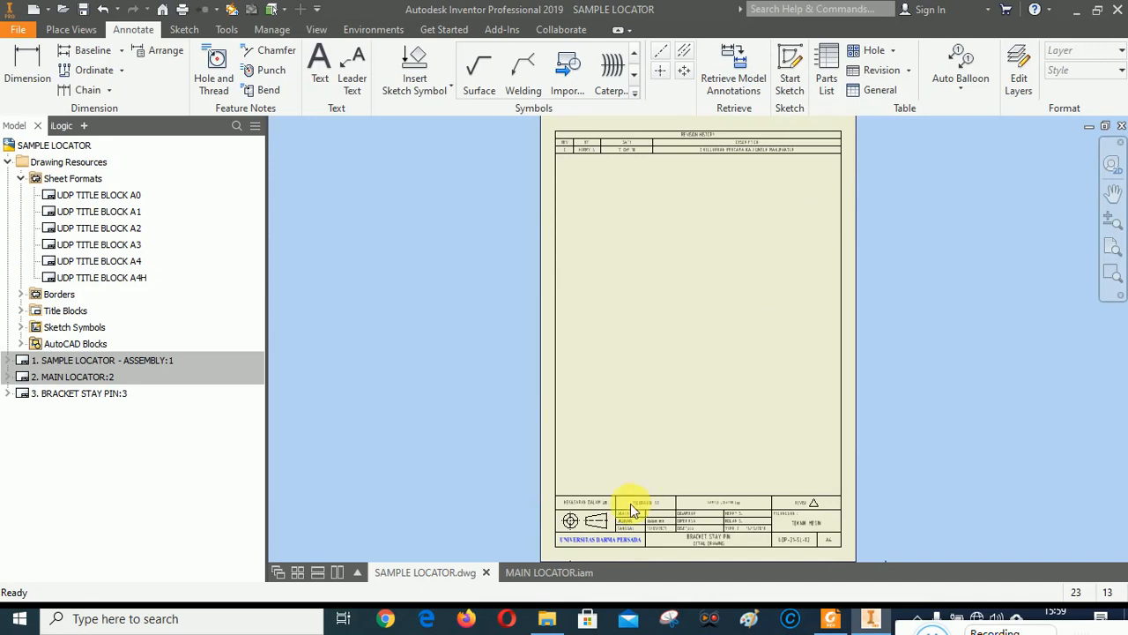
{"action": "left_click", "coordinate": [535, 573]}
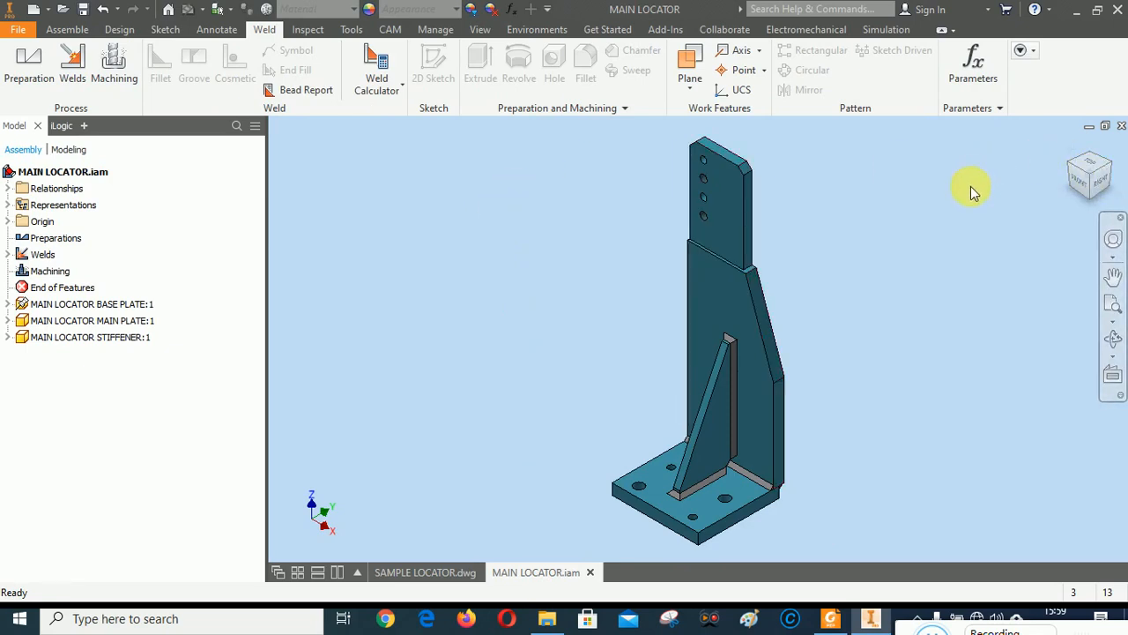
{"action": "left_click", "coordinate": [1121, 126]}
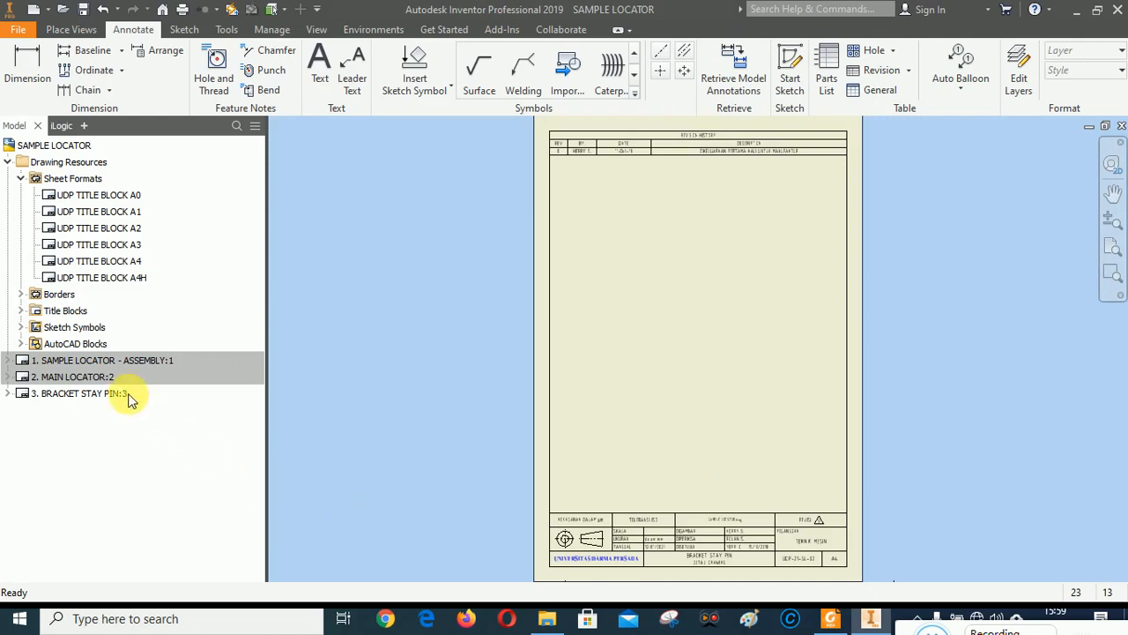
Step: Activate the SAMPLE LOCATOR - ASSEMBLY sheet and open the BRACKET STAY PIN assembly from its parts list
{"action": "double_click", "coordinate": [77, 360]}
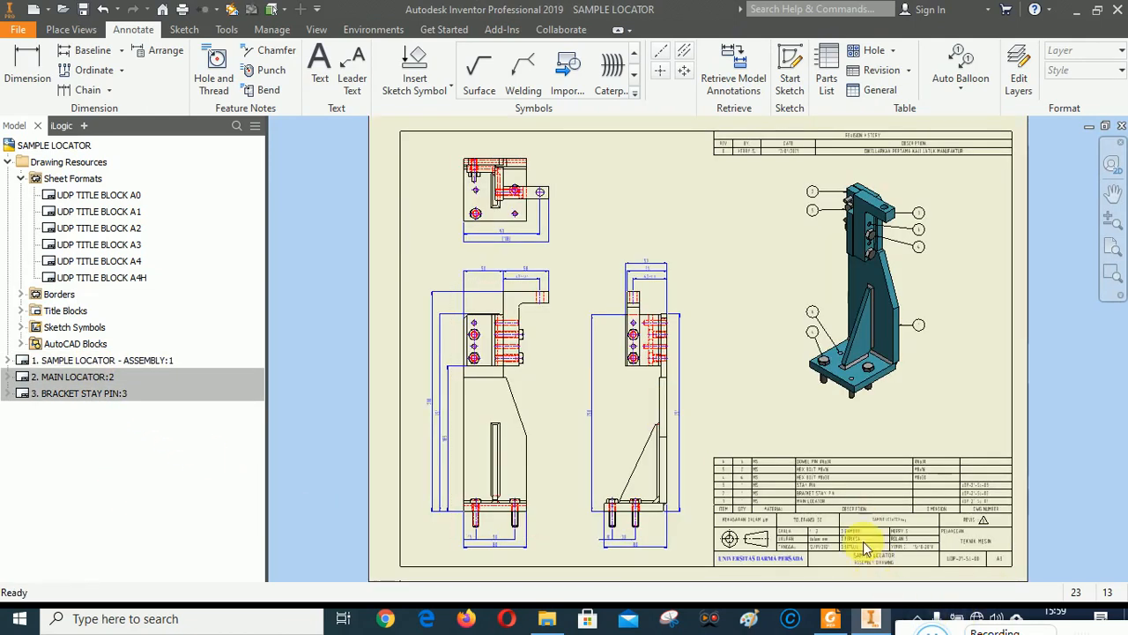
{"action": "right_click", "coordinate": [856, 492]}
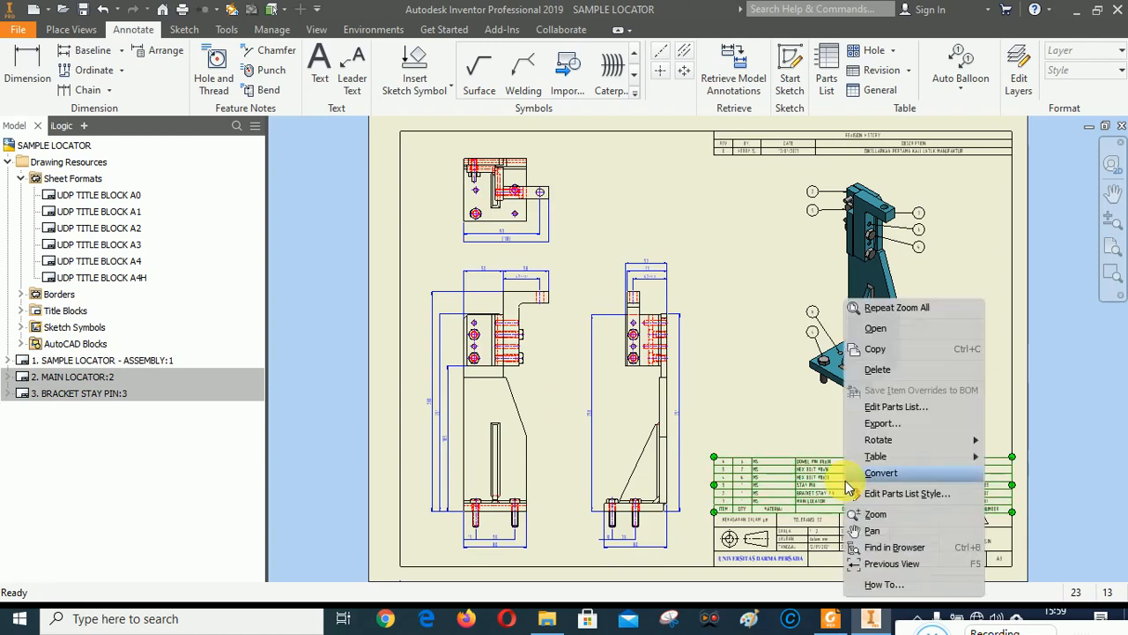
{"action": "left_click", "coordinate": [888, 412]}
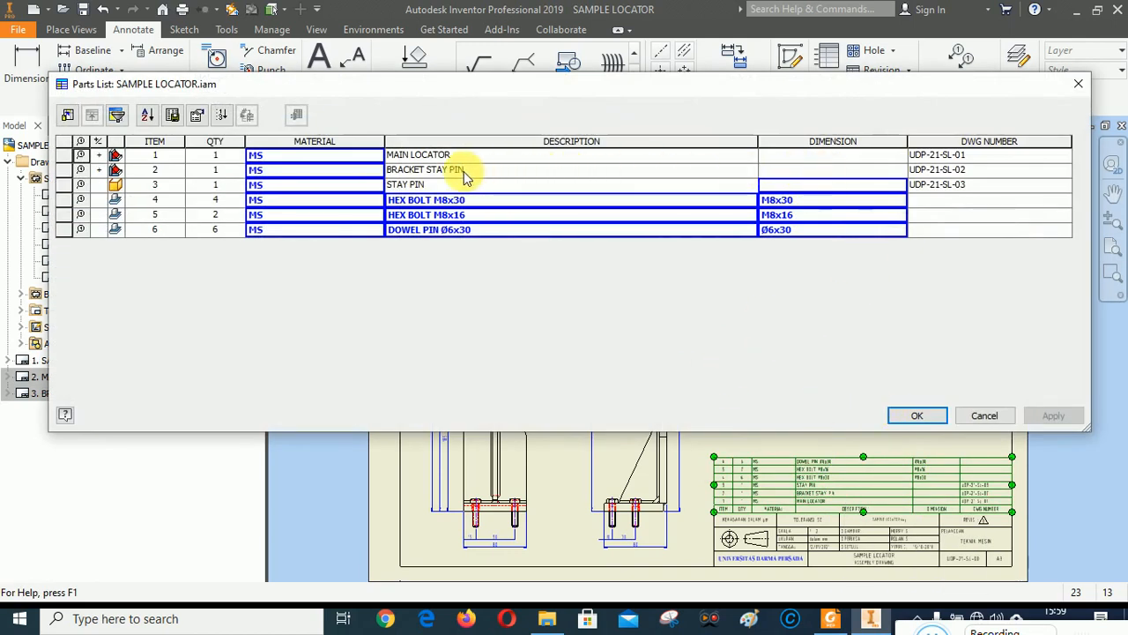
{"action": "right_click", "coordinate": [117, 171]}
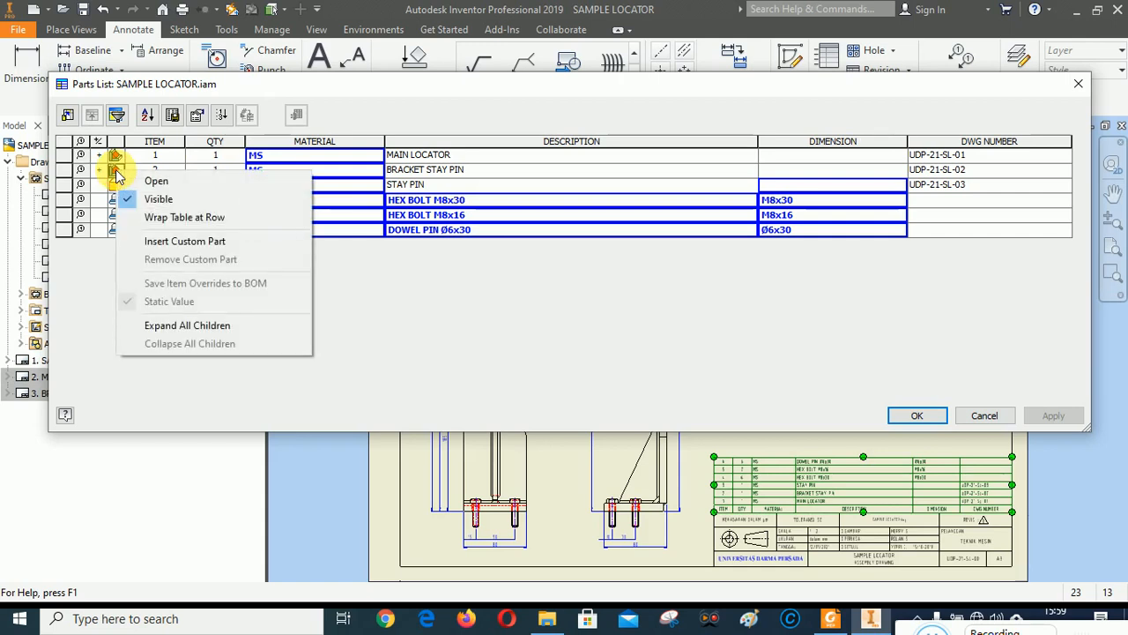
{"action": "left_click", "coordinate": [162, 183]}
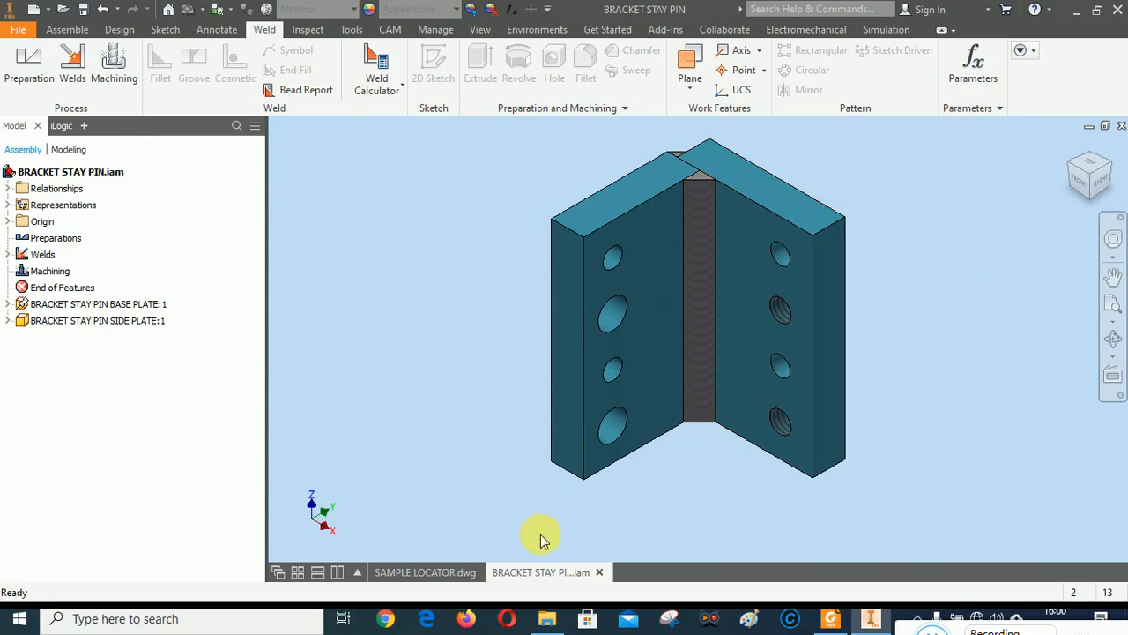
Step: Return to the BRACKET STAY PIN sheet and start an isometric base view of the bracket in the sheet's upper-left area
{"action": "left_click", "coordinate": [411, 573]}
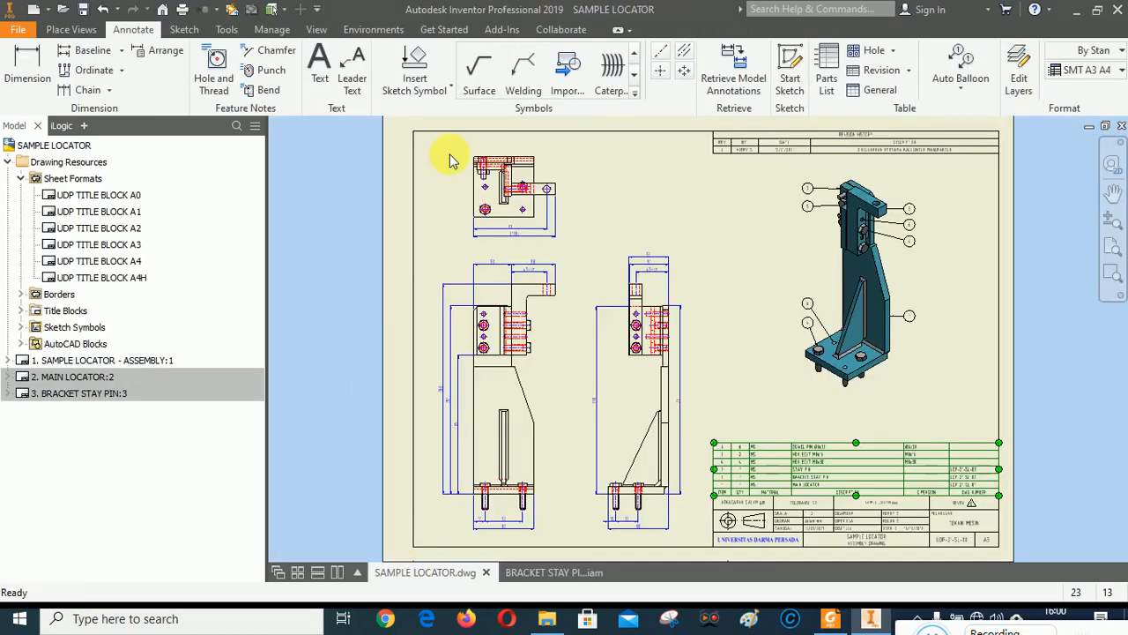
{"action": "double_click", "coordinate": [76, 393]}
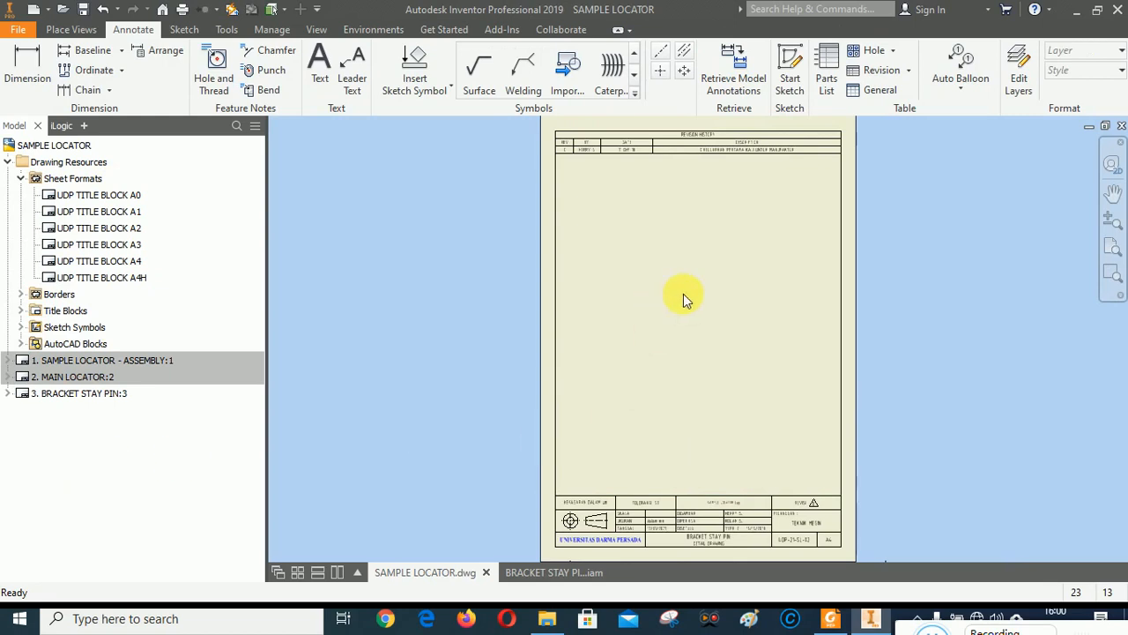
{"action": "left_click", "coordinate": [74, 32]}
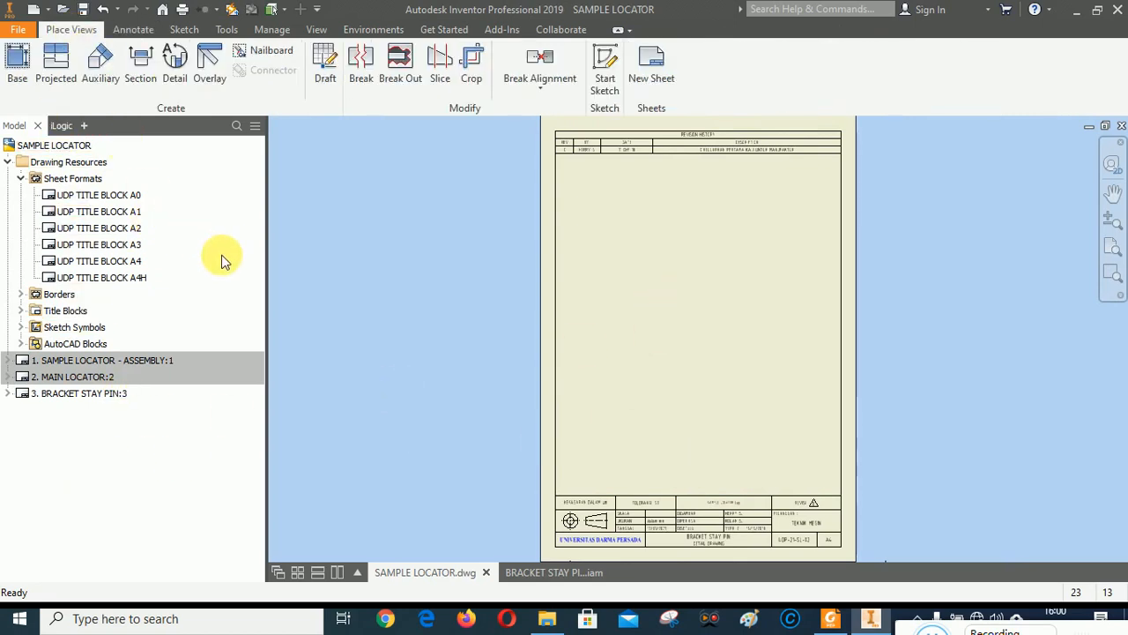
{"action": "left_click", "coordinate": [15, 60]}
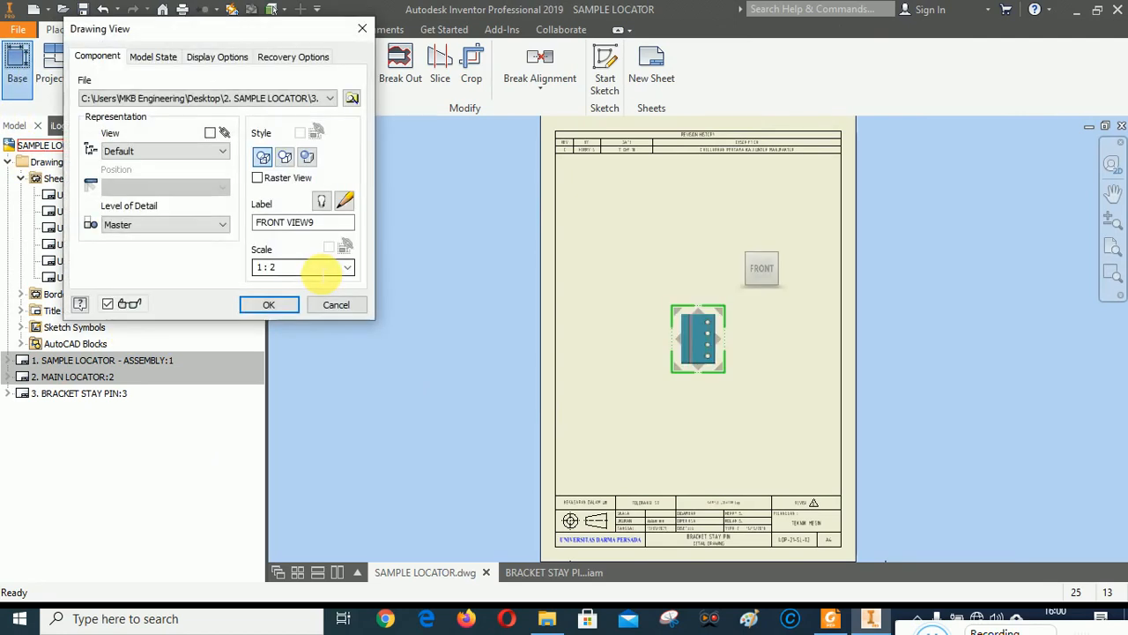
{"action": "left_click", "coordinate": [743, 245]}
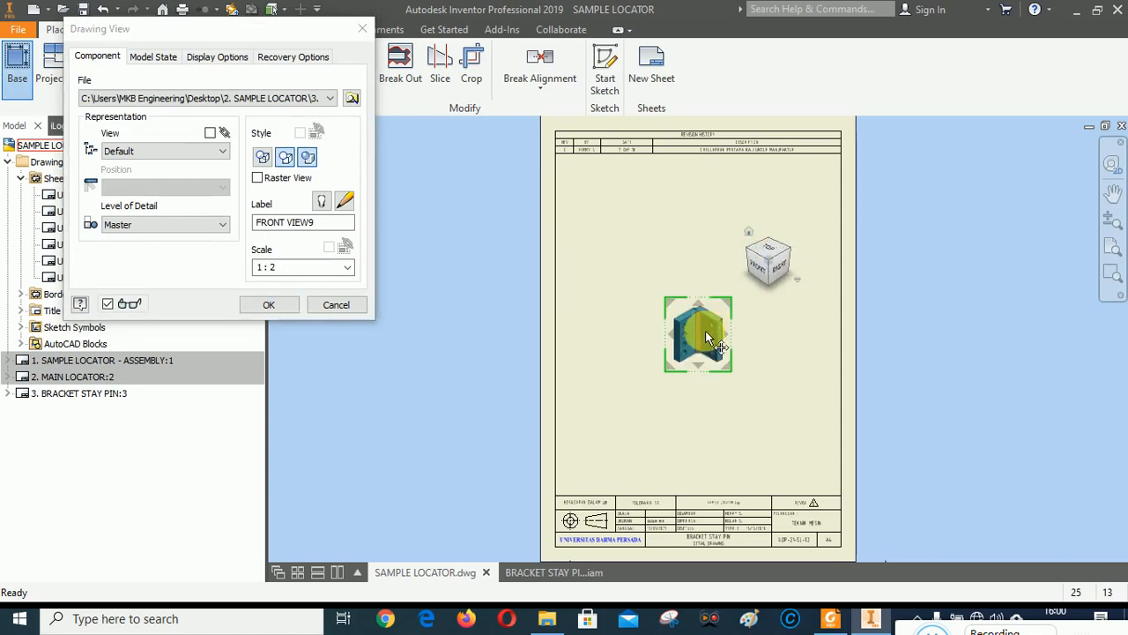
{"action": "left_click_drag", "start_coordinate": [708, 326], "coordinate": [635, 218]}
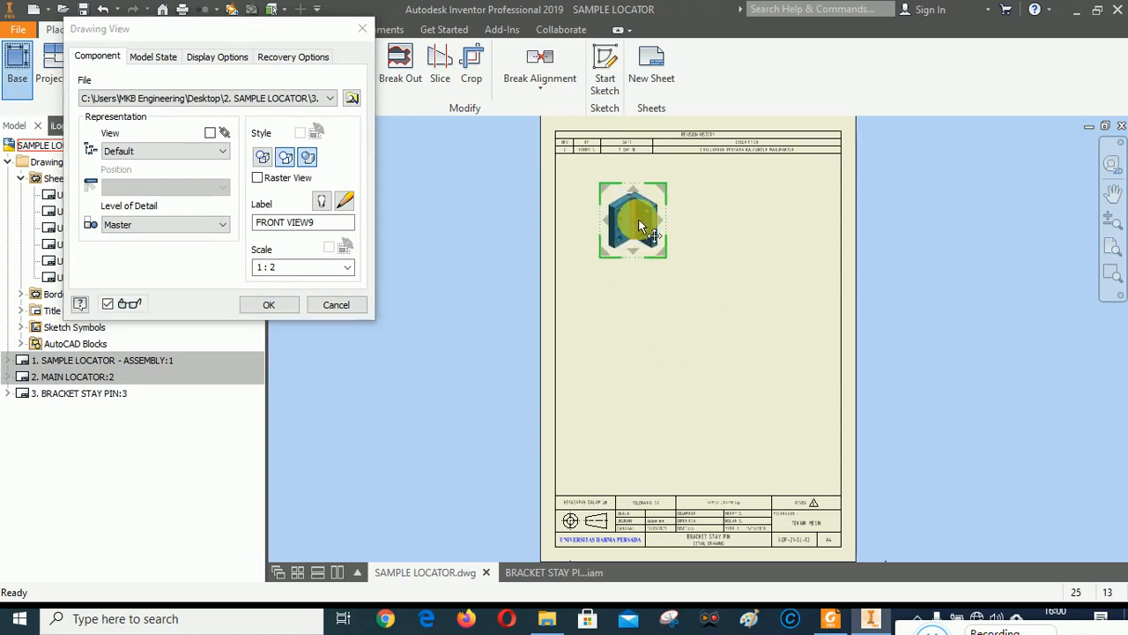
Step: Set the isometric view's scale to 1:1, adjust its position, and create it shaded with interference edges shown
{"action": "left_click", "coordinate": [345, 268]}
{"action": "left_click", "coordinate": [275, 303]}
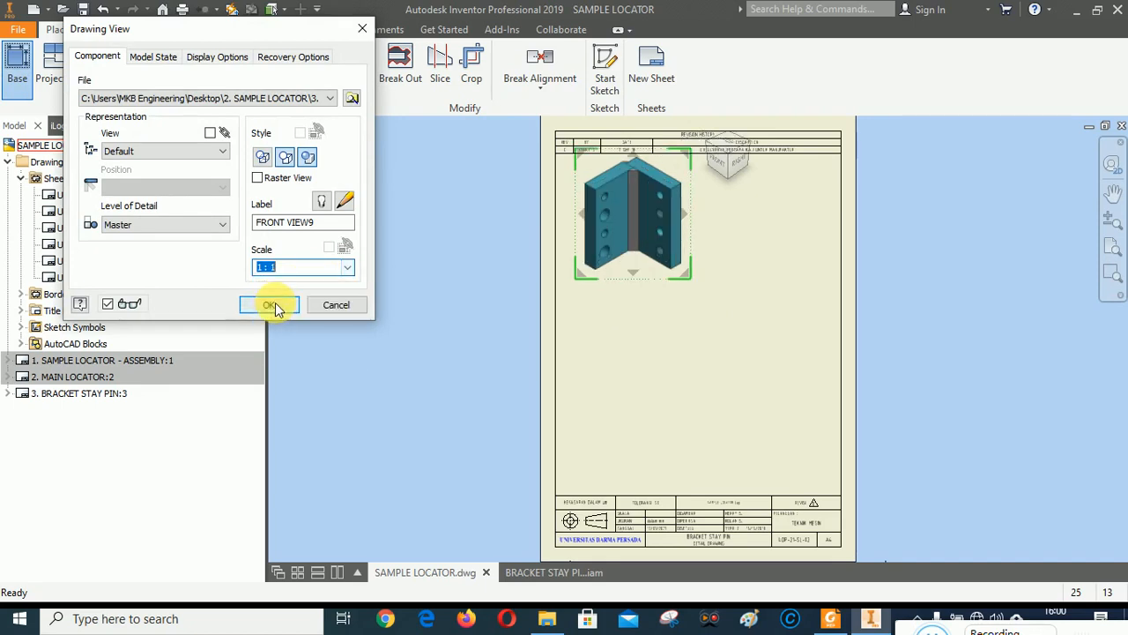
{"action": "mouse_move", "coordinate": [640, 226]}
{"action": "left_mouse_down"}
{"action": "mouse_move", "coordinate": [641, 255]}
{"action": "mouse_move", "coordinate": [642, 240]}
{"action": "left_mouse_up"}
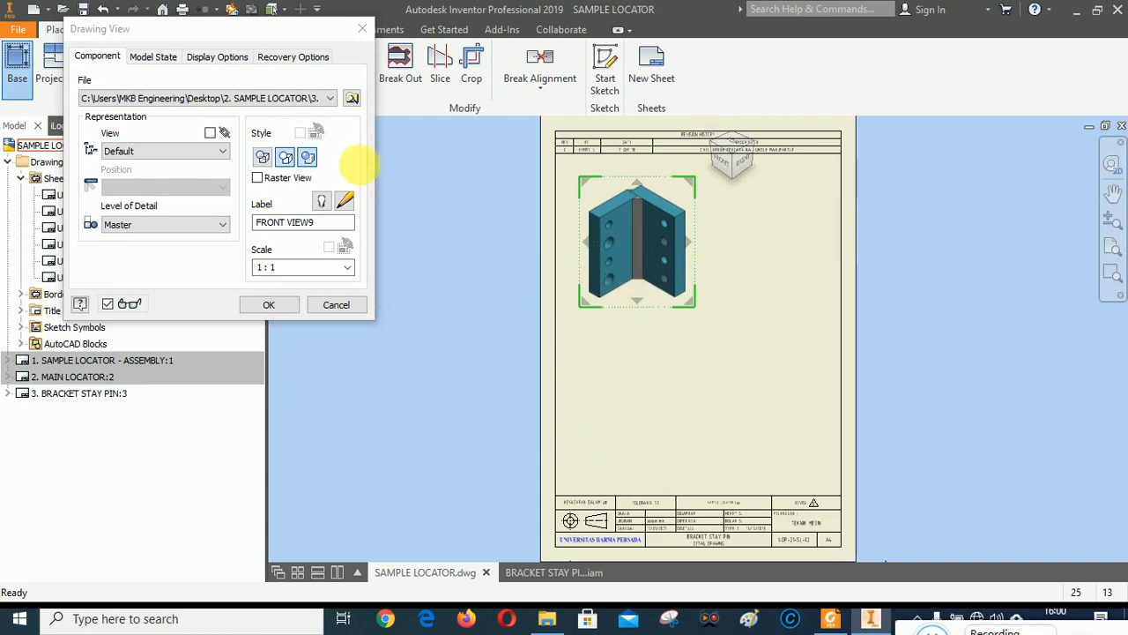
{"action": "left_click", "coordinate": [309, 158]}
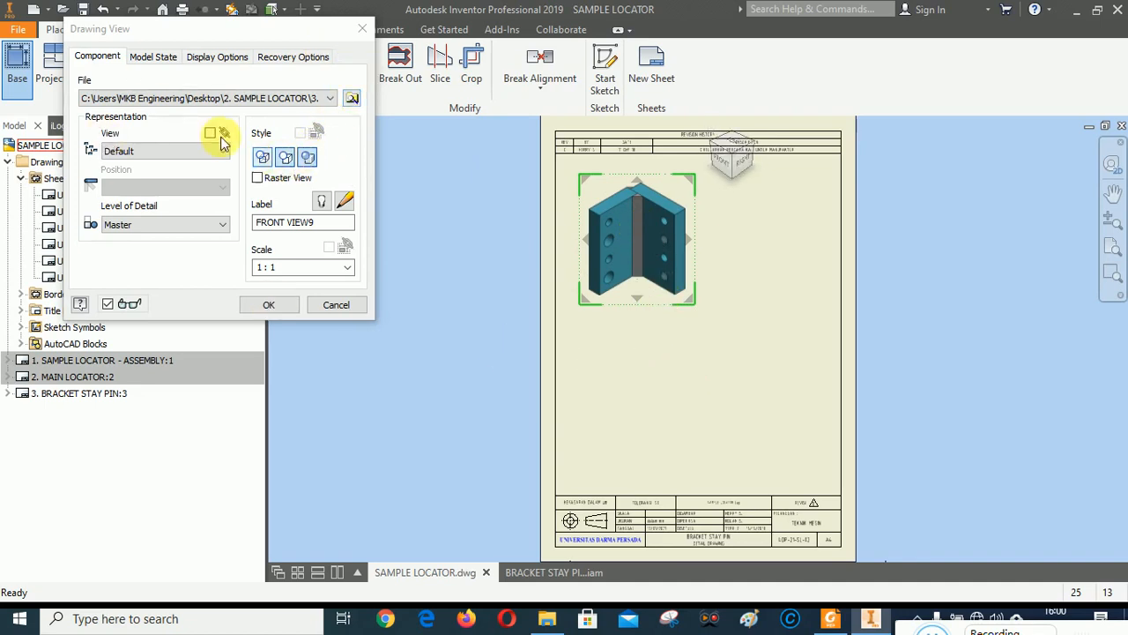
{"action": "left_click", "coordinate": [218, 62]}
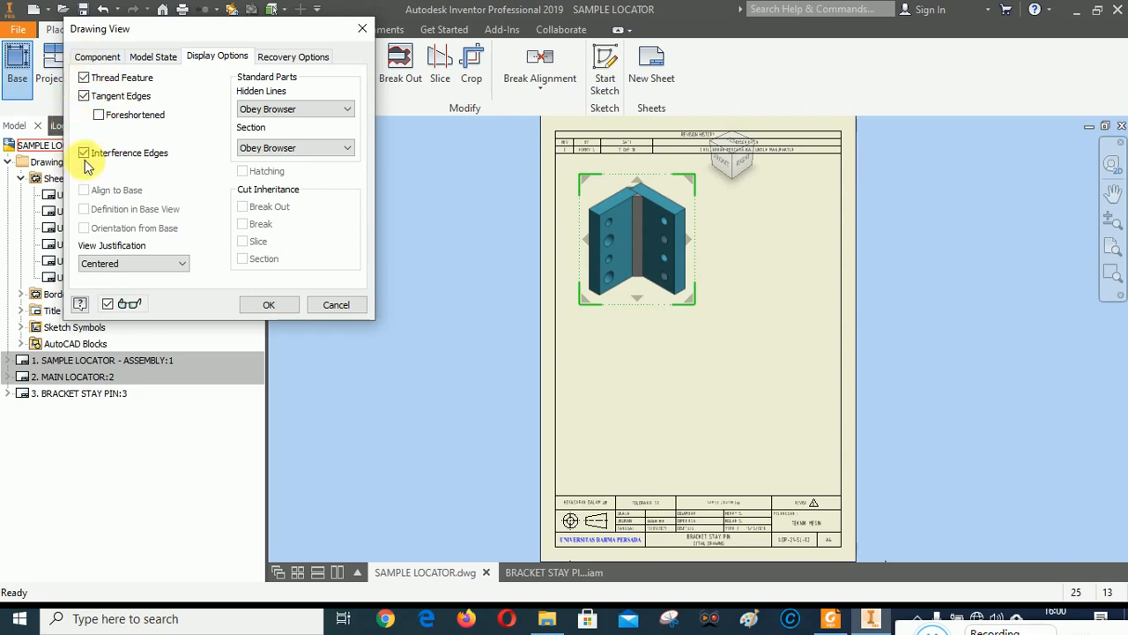
{"action": "left_click", "coordinate": [269, 305]}
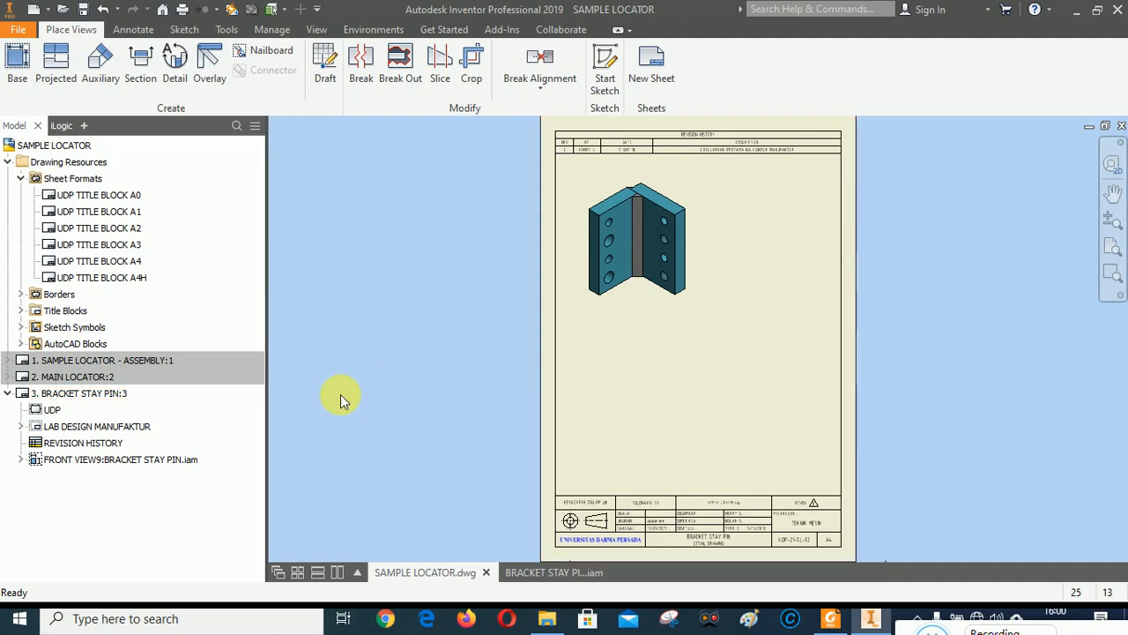
Step: Create a 1:1 right-orientation base view of the bracket in the sheet's lower-right area, with projected views to its left and above it
{"action": "left_click", "coordinate": [16, 66]}
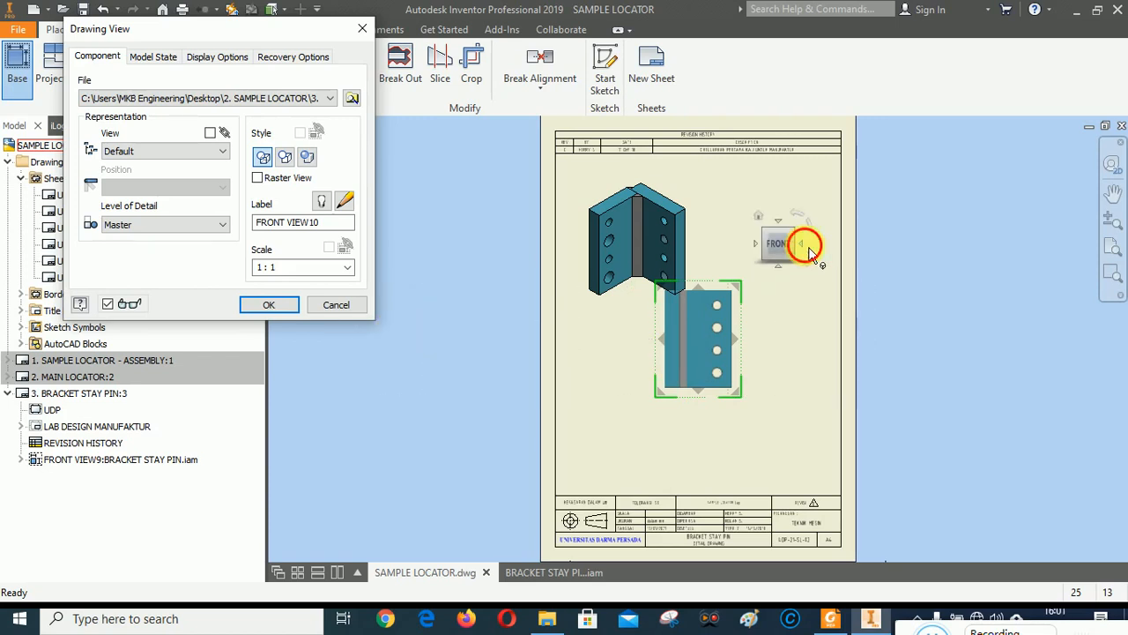
{"action": "left_click", "coordinate": [808, 249]}
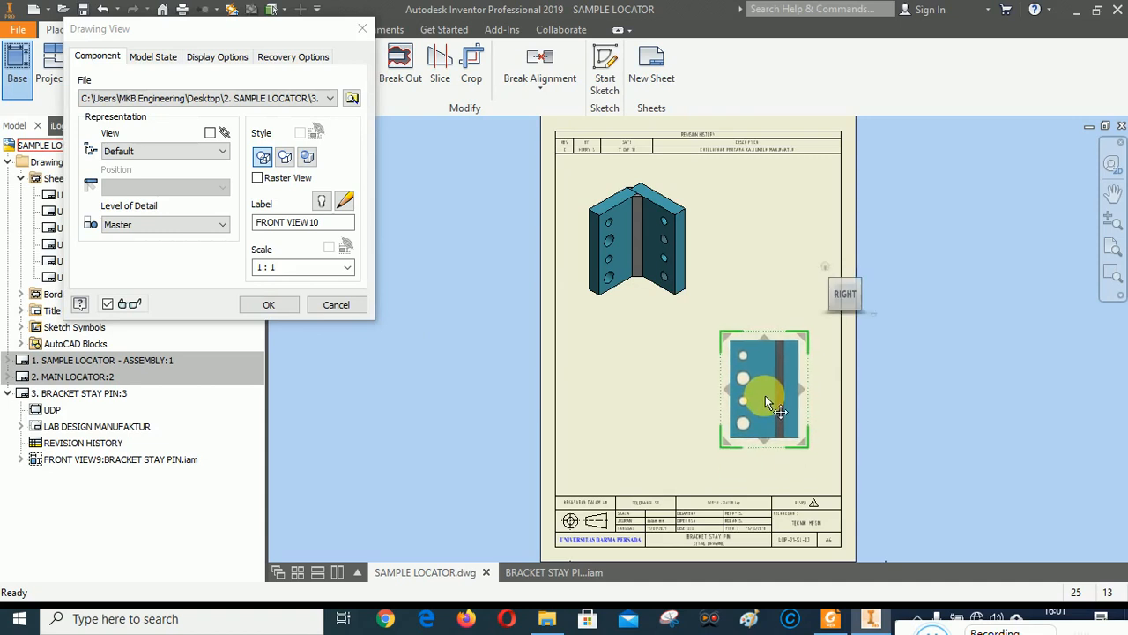
{"action": "left_click", "coordinate": [766, 395]}
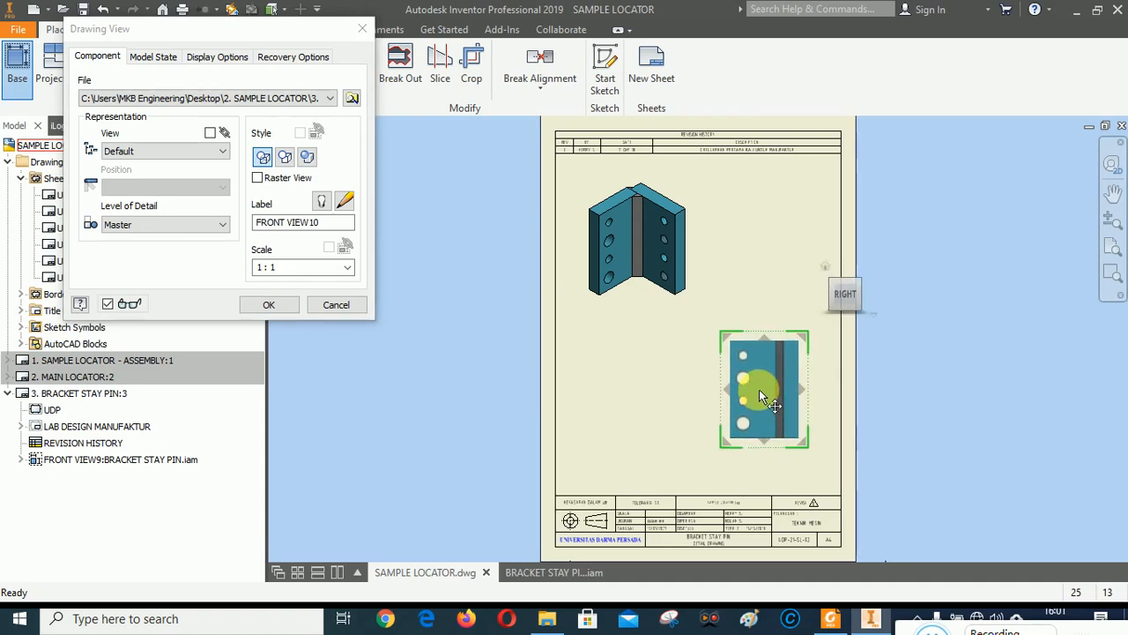
{"action": "left_click", "coordinate": [642, 379]}
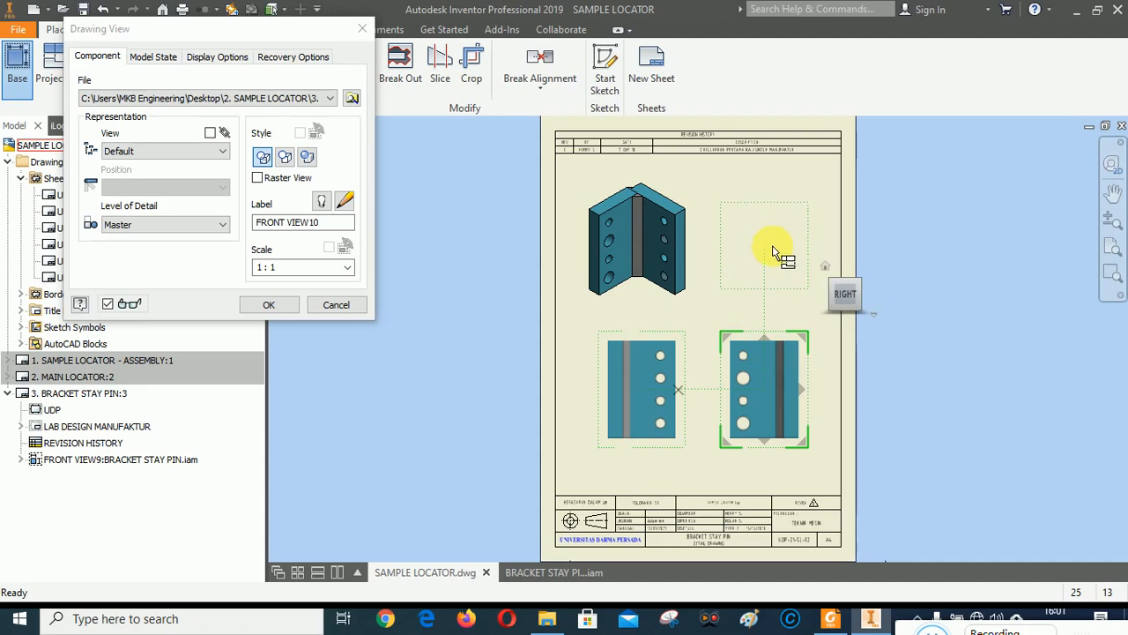
{"action": "left_click", "coordinate": [772, 246]}
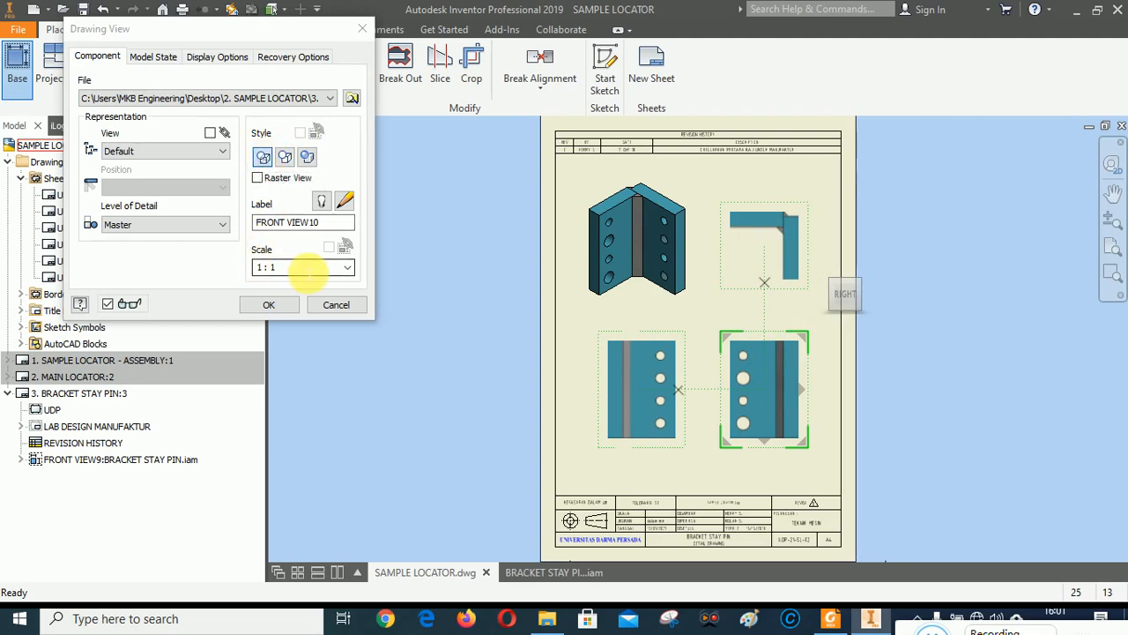
{"action": "left_click", "coordinate": [208, 58]}
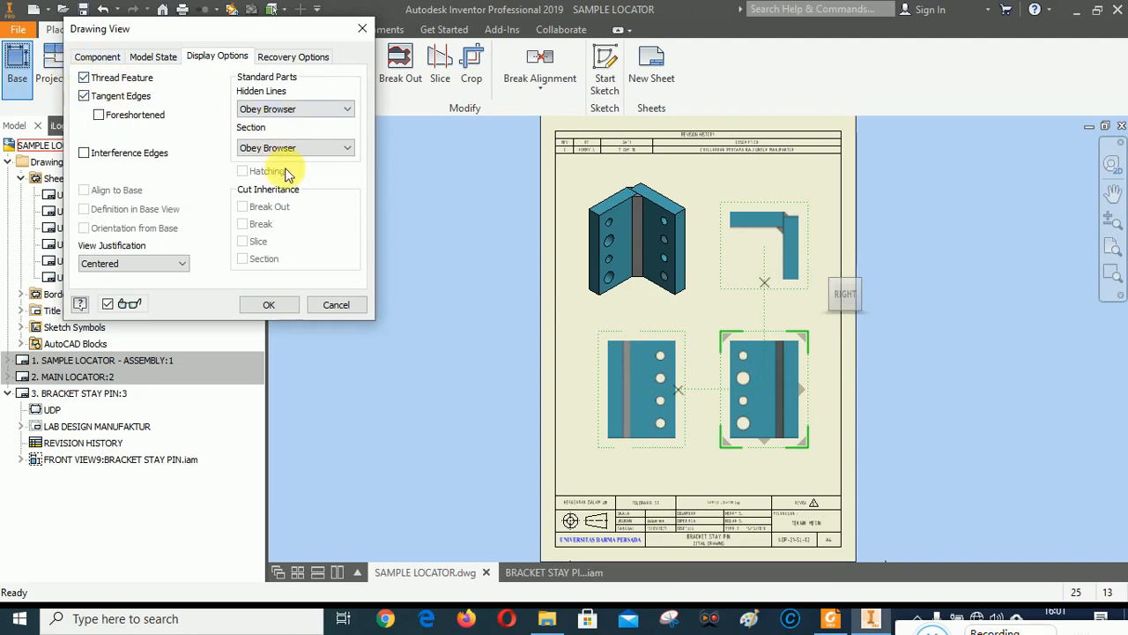
{"action": "left_click", "coordinate": [268, 302]}
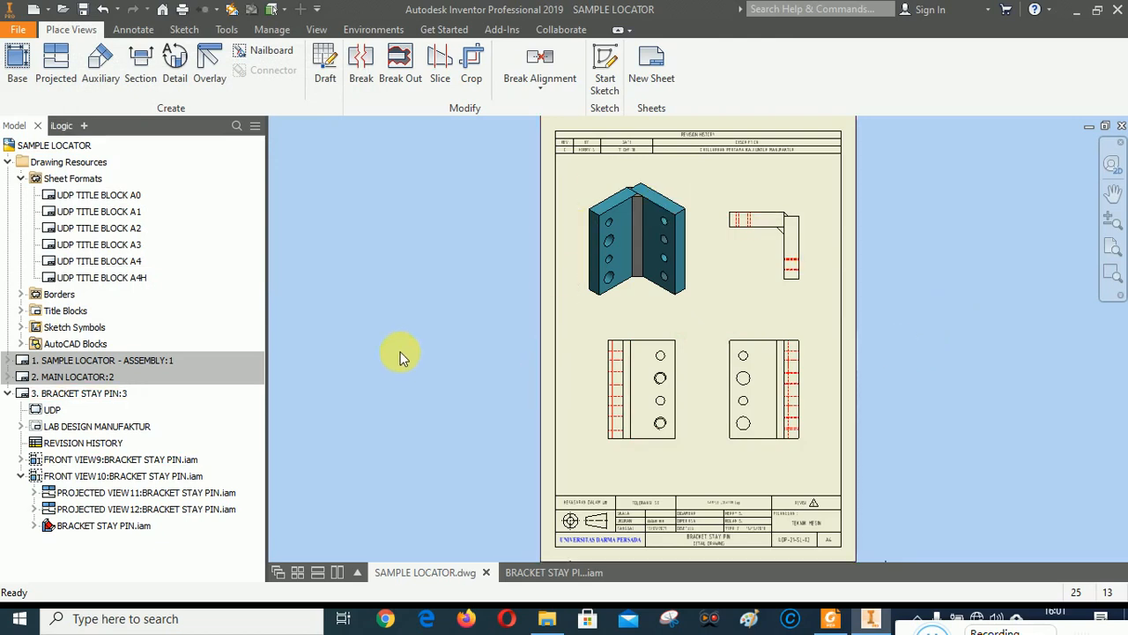
Step: Insert a parts list of the bracket assembly directly above the title block, using the Structured (legacy) BOM view and the SMT A3 A4 style
{"action": "left_click", "coordinate": [133, 29]}
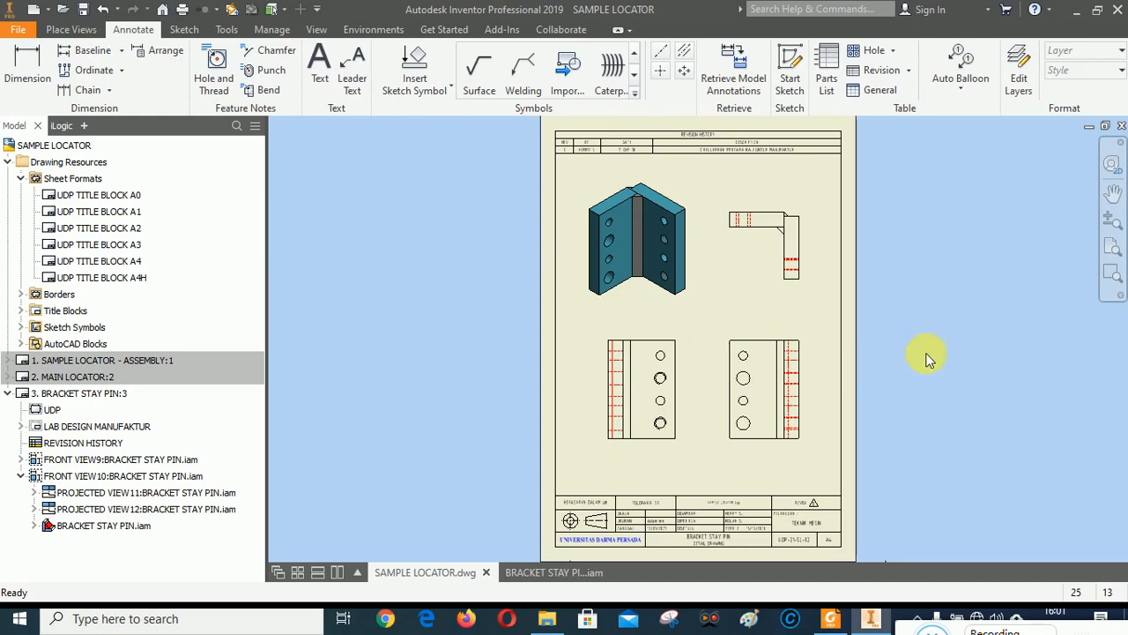
{"action": "left_click", "coordinate": [825, 67]}
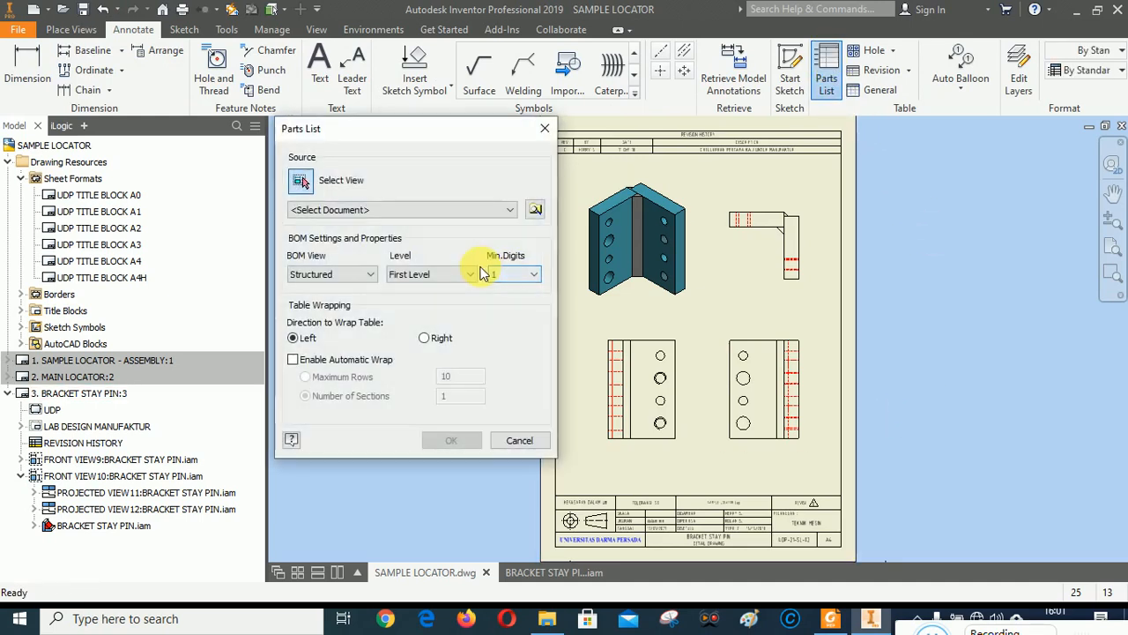
{"action": "left_click", "coordinate": [642, 228]}
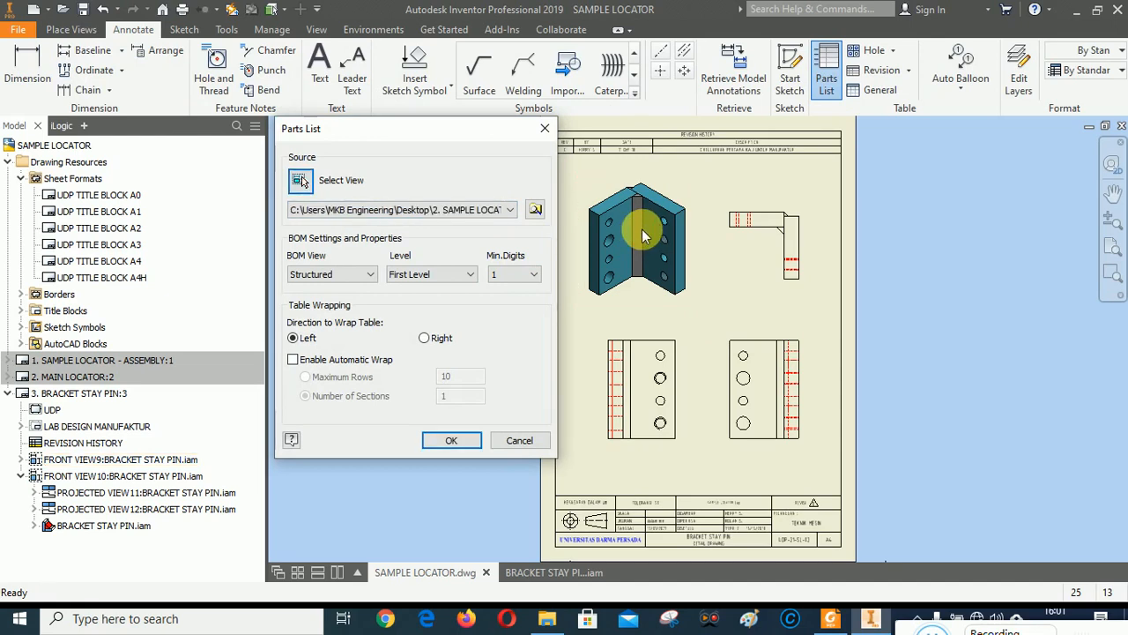
{"action": "left_click", "coordinate": [374, 274]}
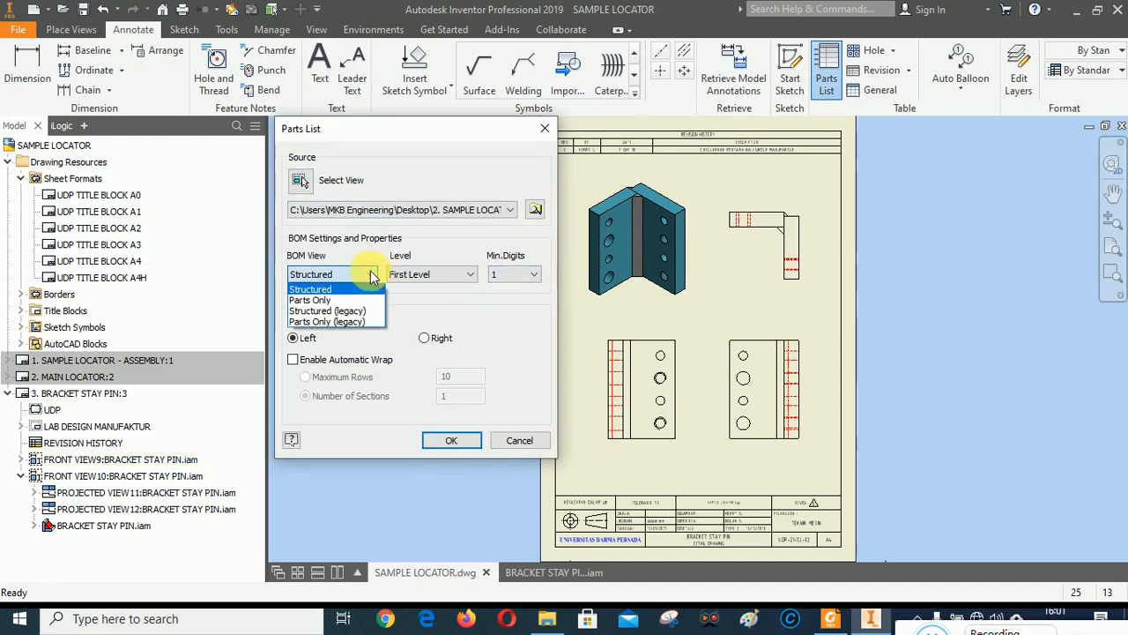
{"action": "left_click", "coordinate": [354, 313]}
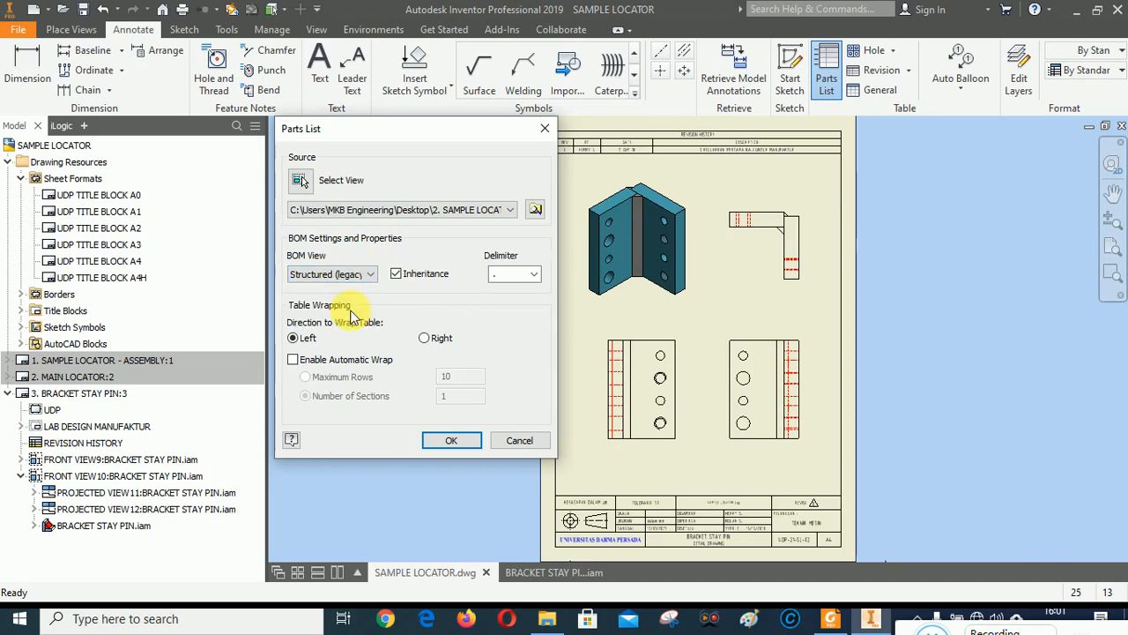
{"action": "left_click", "coordinate": [1094, 71]}
{"action": "left_click", "coordinate": [1049, 124]}
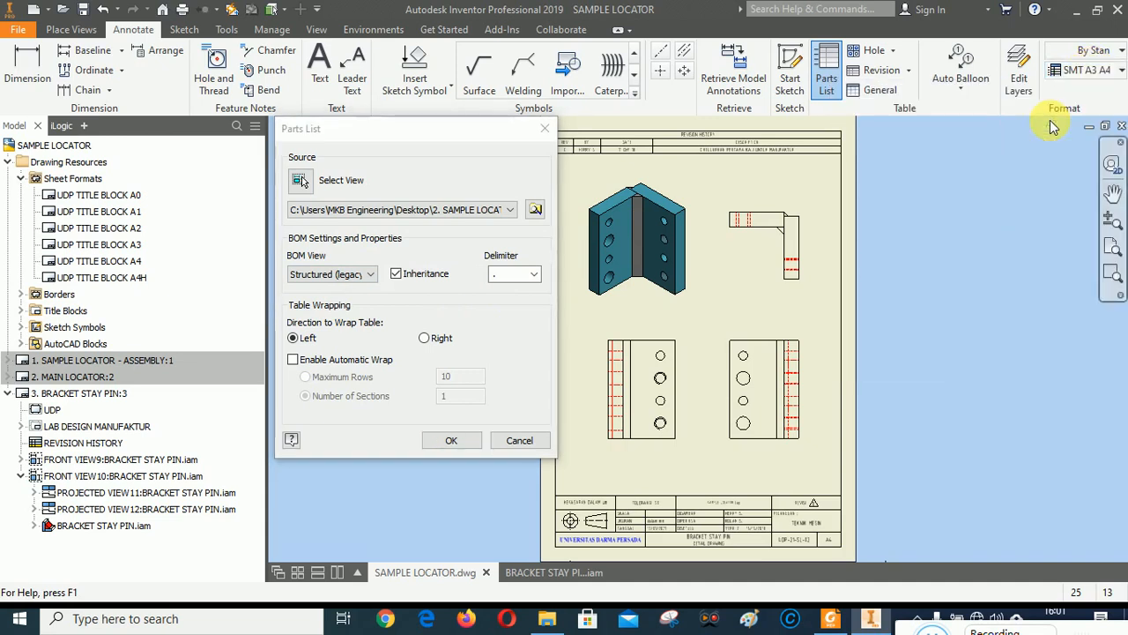
{"action": "left_click", "coordinate": [450, 440]}
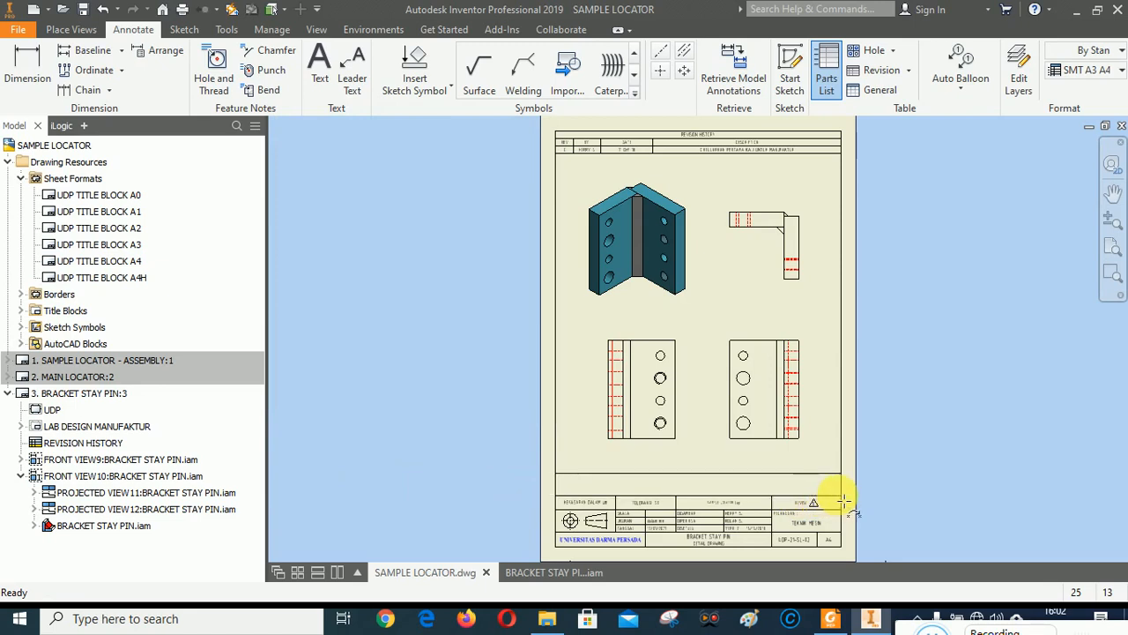
{"action": "left_click", "coordinate": [838, 495]}
Step: Edit the parts list so the material of both the base plate and the side plate reads MS
{"action": "scroll", "coordinate": [623, 518], "scroll_direction": "up", "scroll_amount": 5}
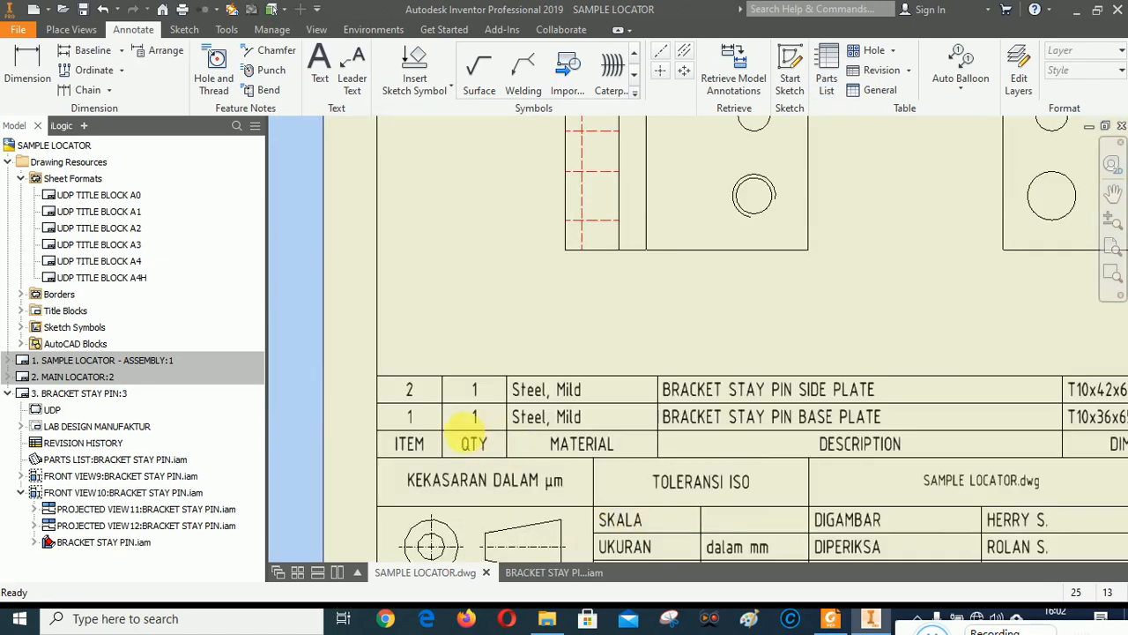
{"action": "scroll", "coordinate": [449, 423], "scroll_direction": "up", "scroll_amount": 2}
{"action": "scroll", "coordinate": [428, 415], "scroll_direction": "down", "scroll_amount": 4}
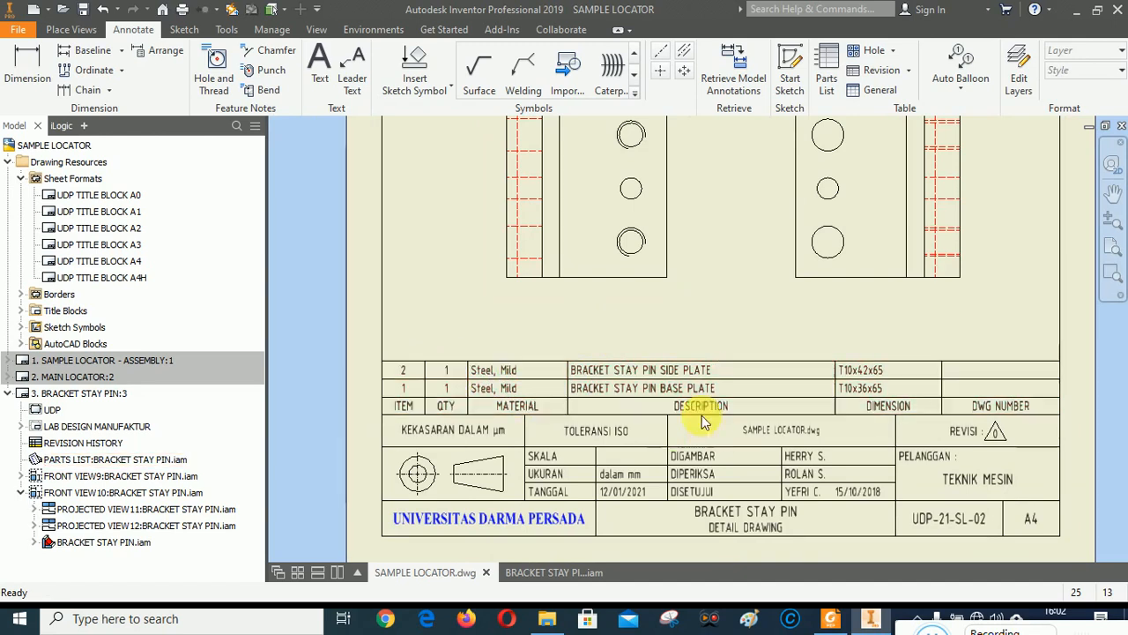
{"action": "right_click", "coordinate": [675, 388]}
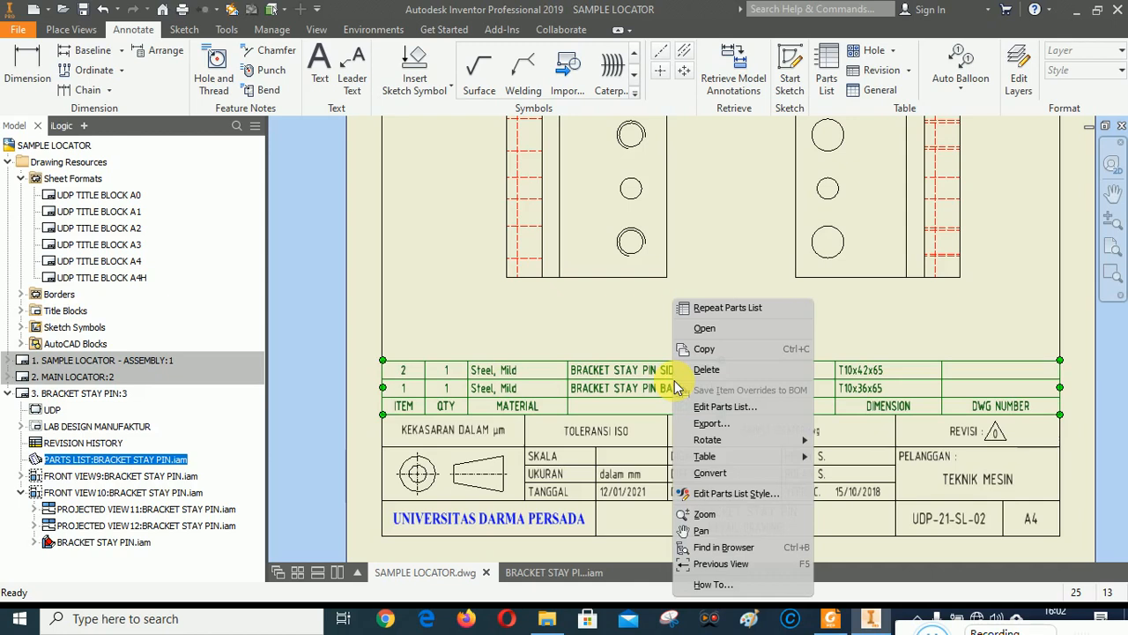
{"action": "left_click", "coordinate": [727, 406]}
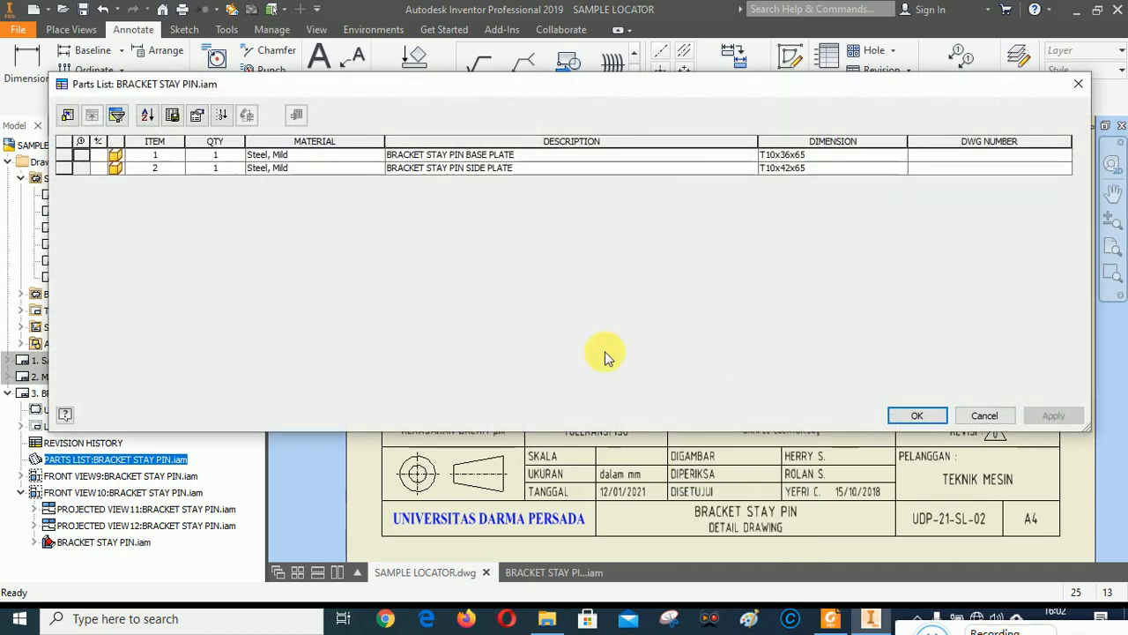
{"action": "left_click", "coordinate": [334, 157]}
{"action": "type", "text": "MS"}
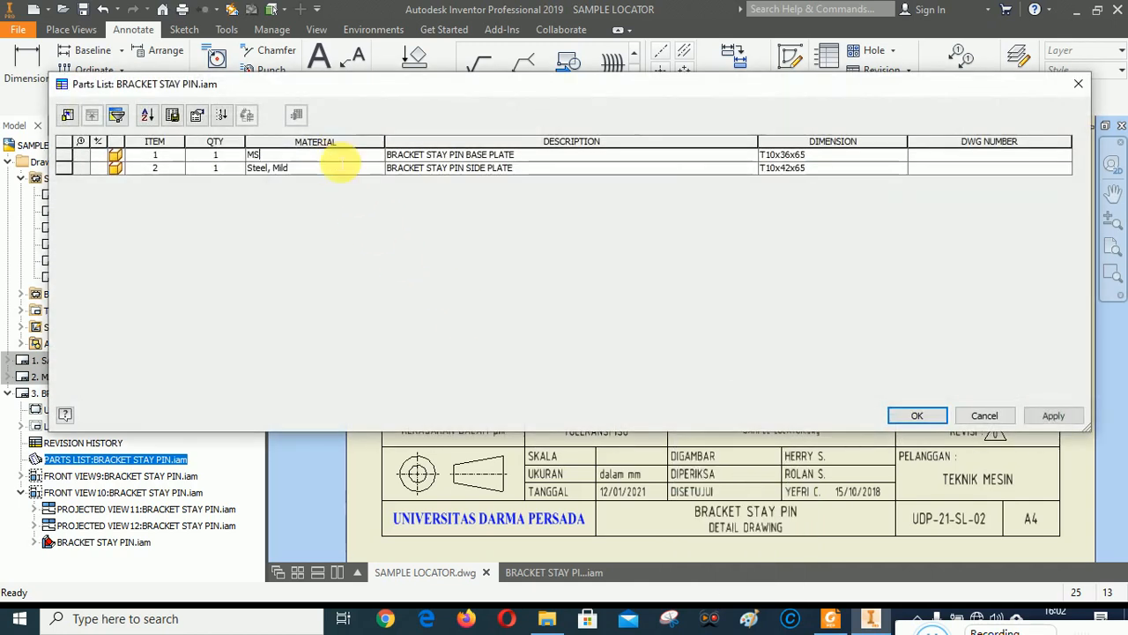
{"action": "left_click", "coordinate": [323, 169]}
{"action": "type", "text": "MS"}
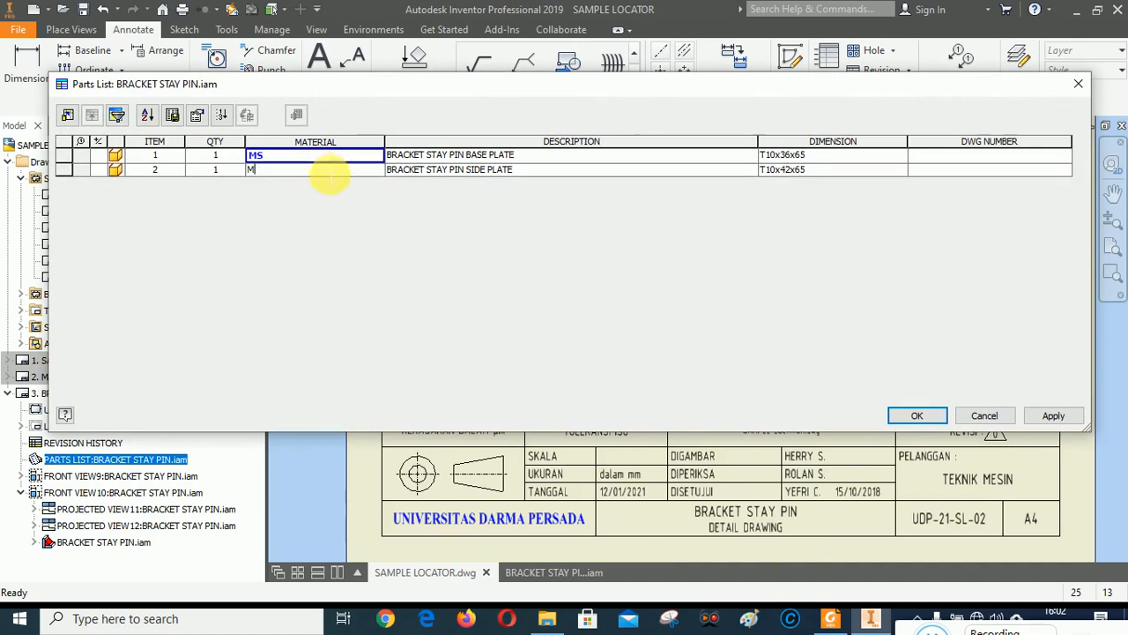
{"action": "left_click", "coordinate": [1053, 416]}
{"action": "left_click", "coordinate": [918, 417]}
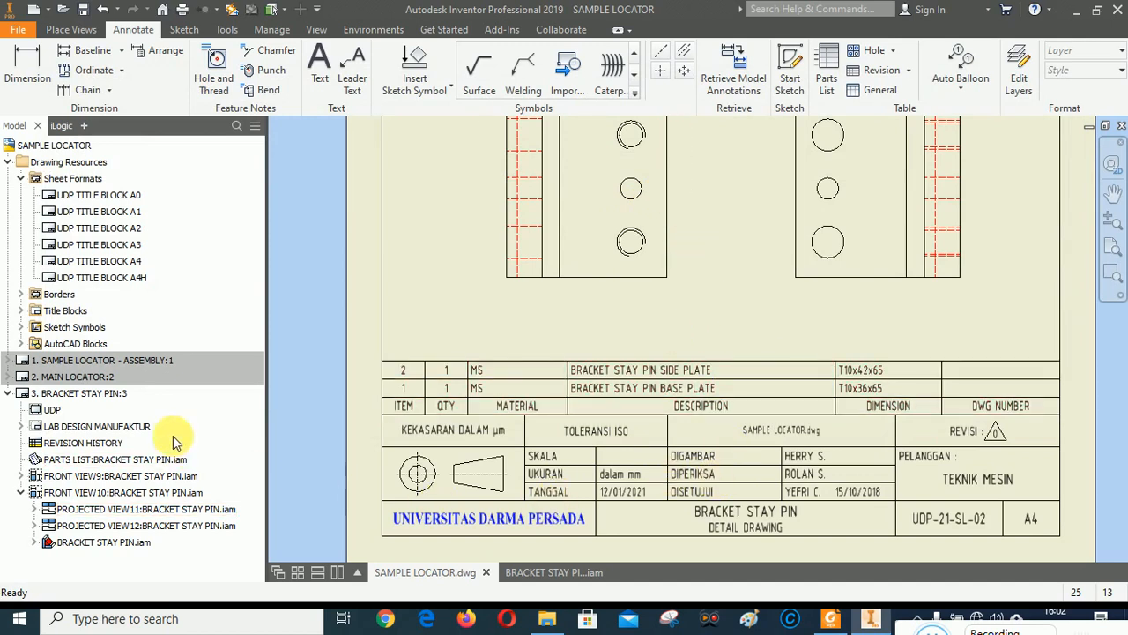
Step: Set the SKALA property field of the BRACKET STAY PIN sheet's title block to 1 : 1
{"action": "left_click", "coordinate": [21, 427]}
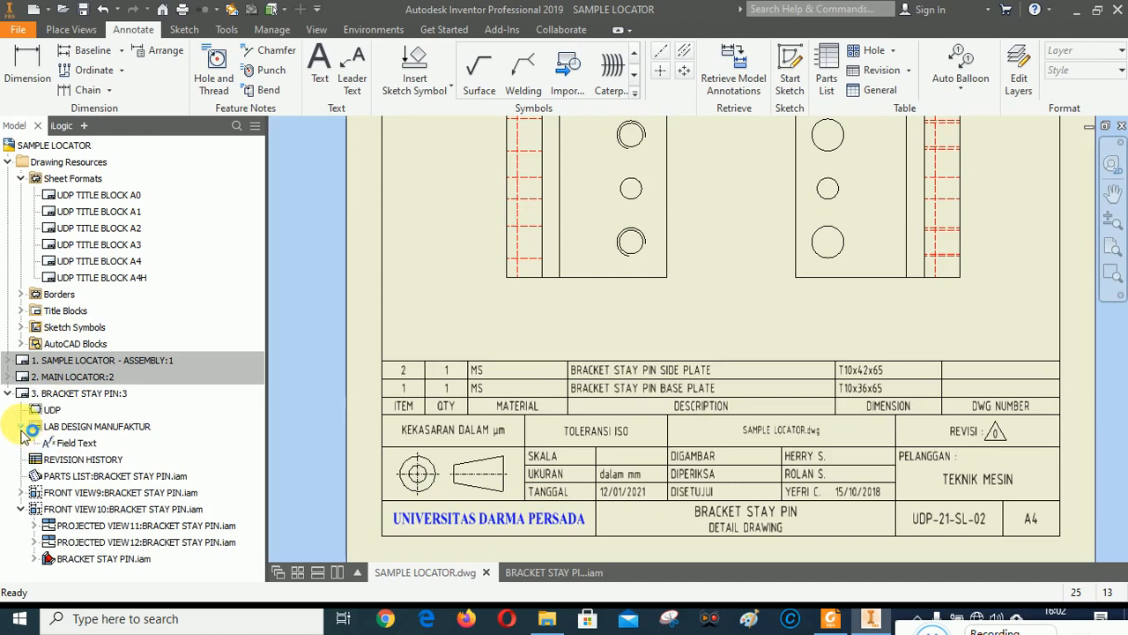
{"action": "right_click", "coordinate": [78, 444]}
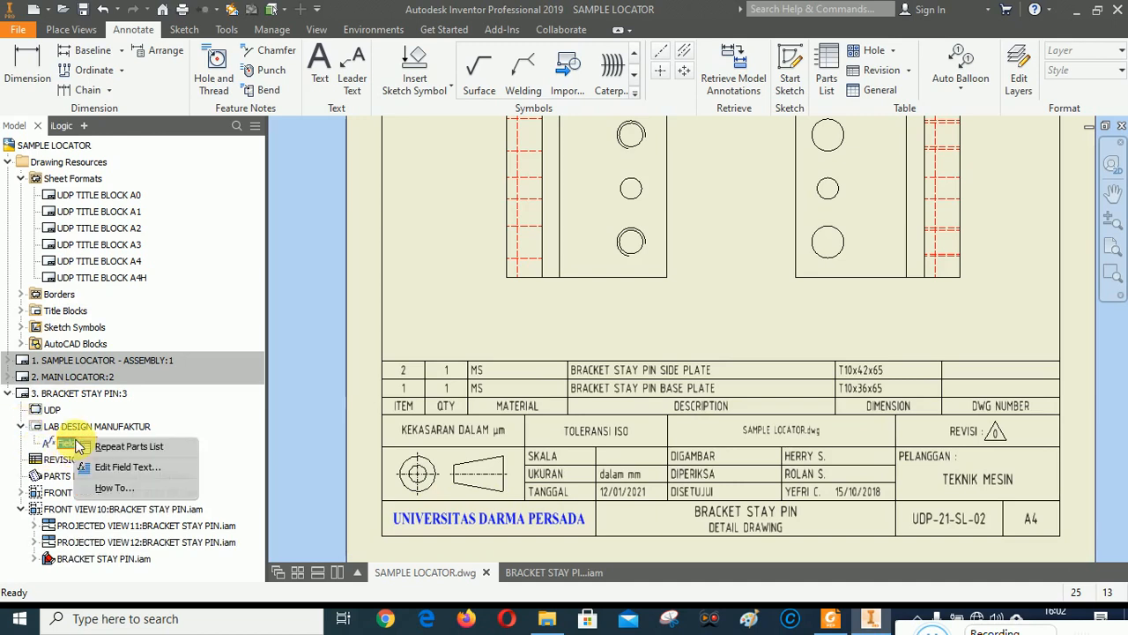
{"action": "left_click", "coordinate": [101, 466]}
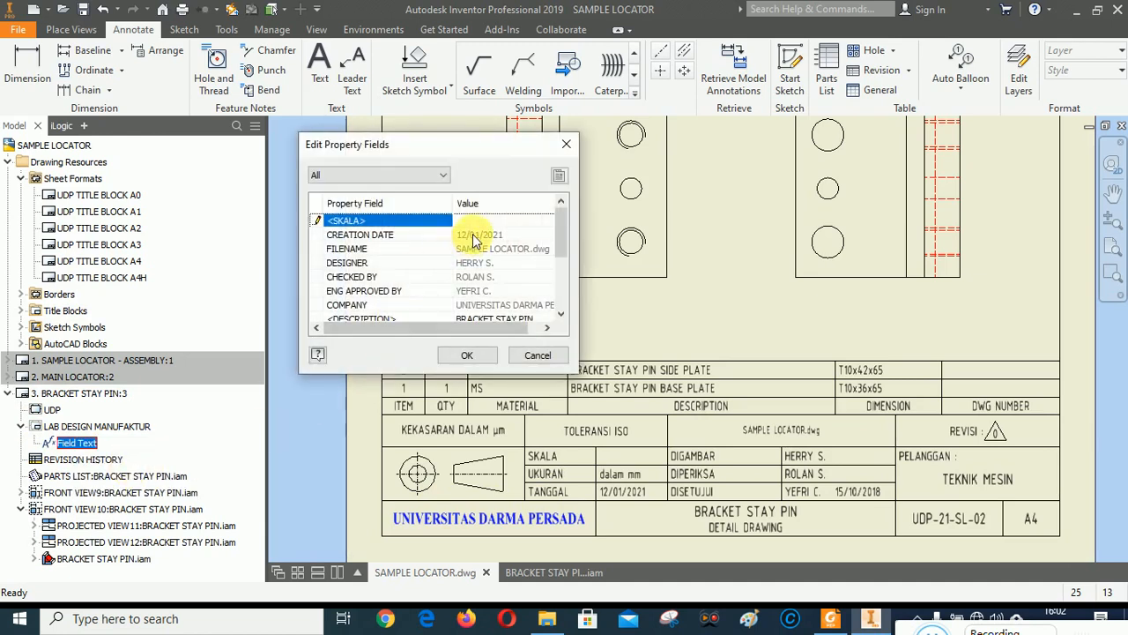
{"action": "type", "text": "1 : 1"}
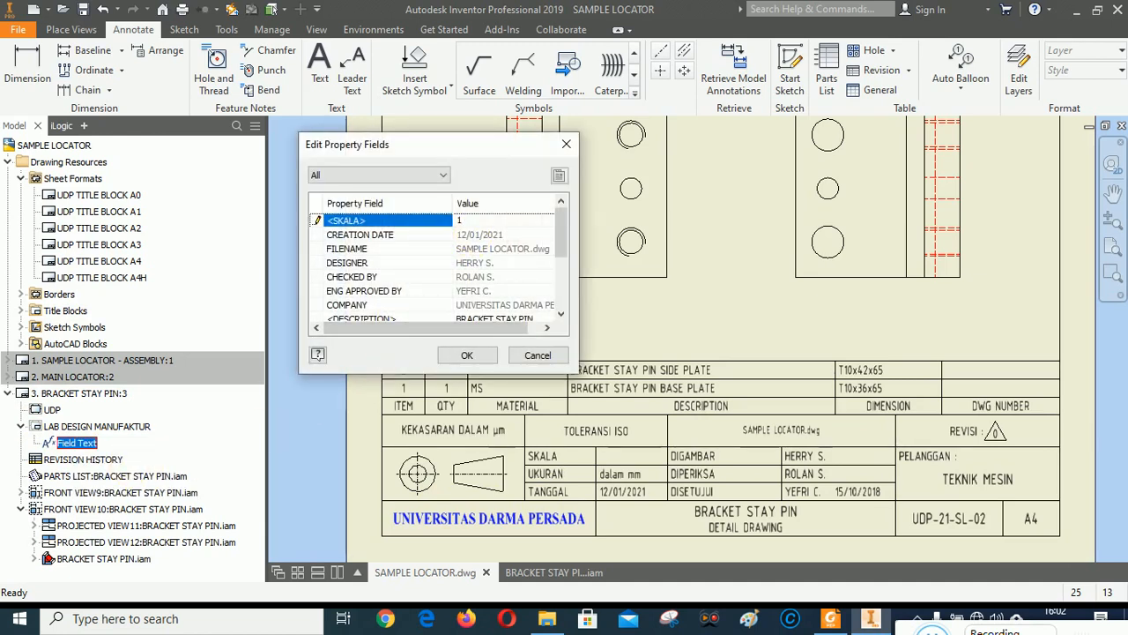
{"action": "left_click", "coordinate": [466, 355]}
Step: Examine the sheet layout and the holes in the two lower bracket views
{"action": "scroll", "coordinate": [718, 460], "scroll_direction": "down", "scroll_amount": 5}
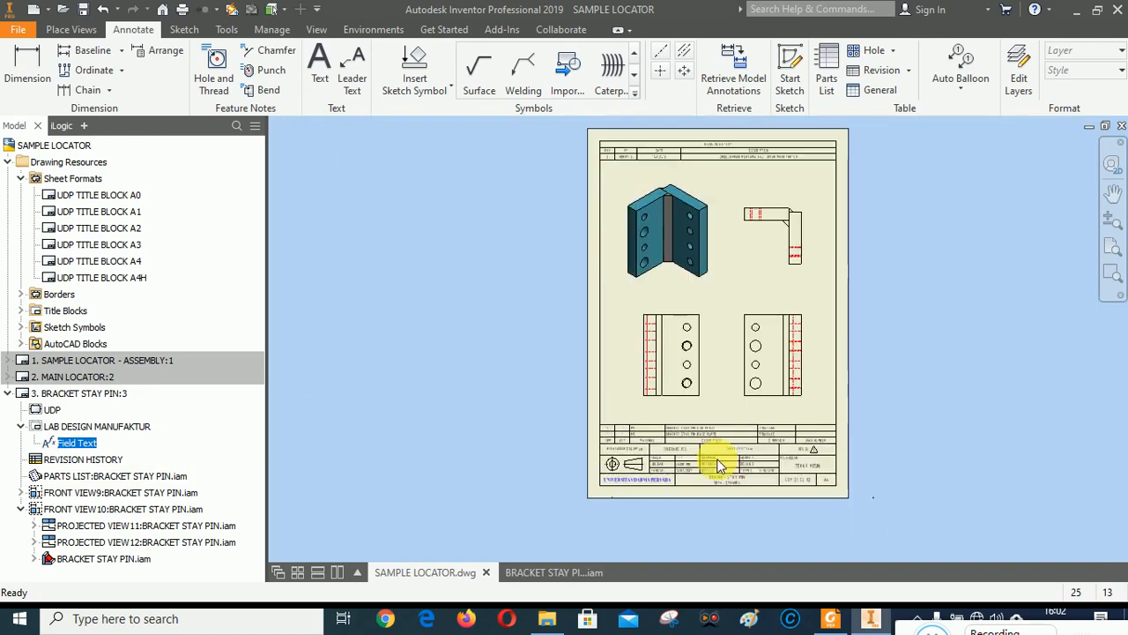
{"action": "left_click", "coordinate": [1111, 270]}
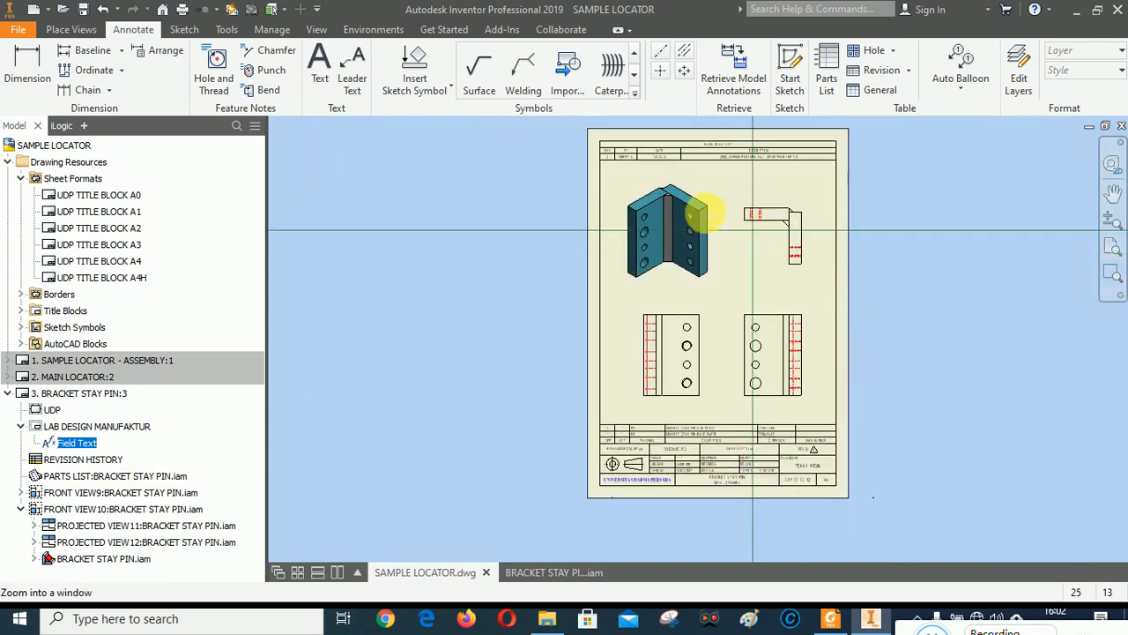
{"action": "left_click", "coordinate": [628, 180]}
{"action": "left_click", "coordinate": [884, 461]}
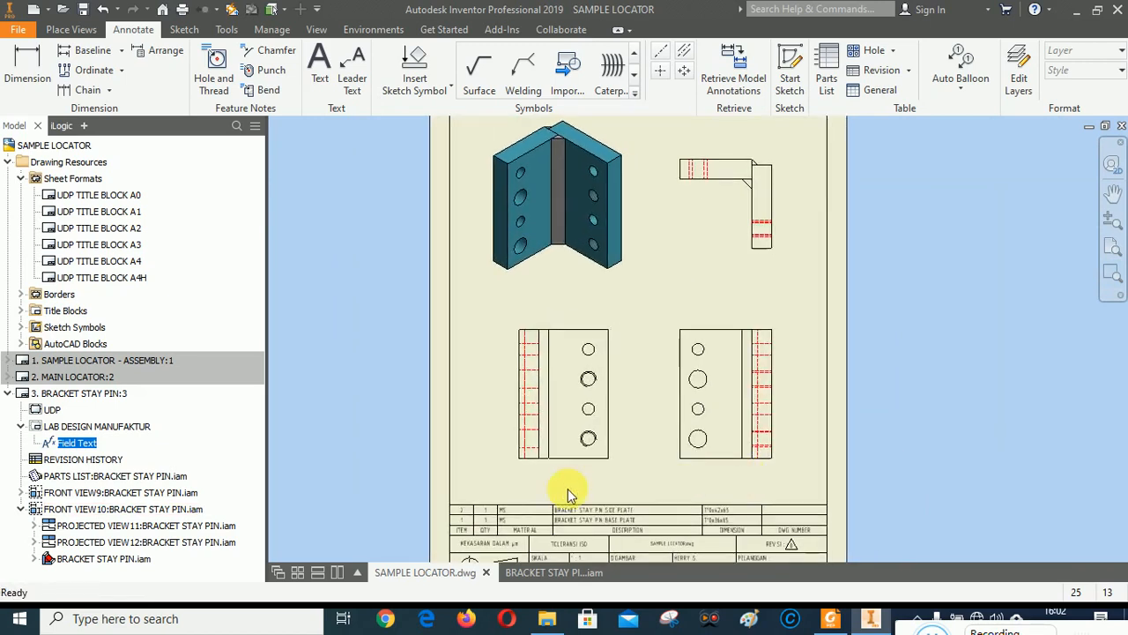
{"action": "scroll", "coordinate": [568, 490], "scroll_direction": "up", "scroll_amount": 3}
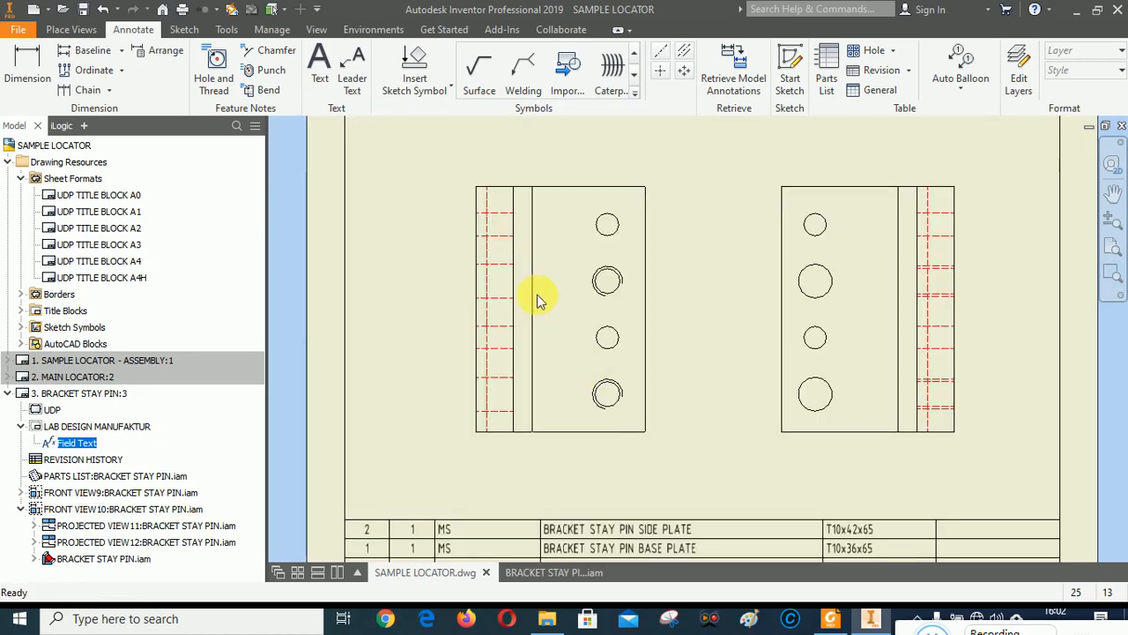
{"action": "scroll", "coordinate": [503, 286], "scroll_direction": "up", "scroll_amount": 4}
{"action": "scroll", "coordinate": [462, 263], "scroll_direction": "down", "scroll_amount": 3}
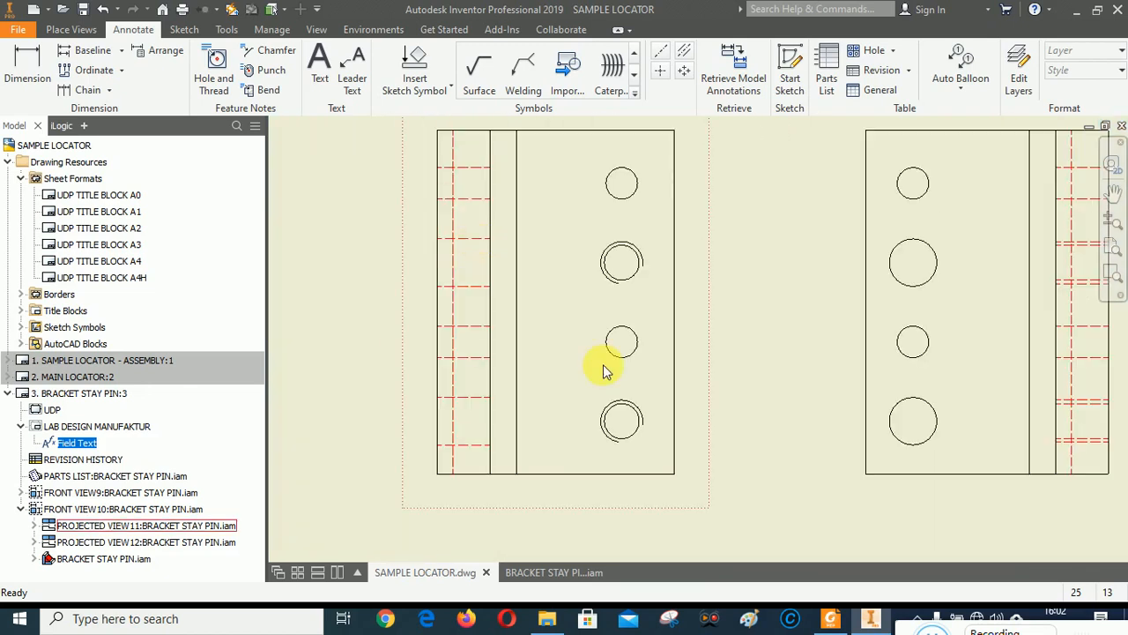
{"action": "scroll", "coordinate": [553, 281], "scroll_direction": "down", "scroll_amount": 2}
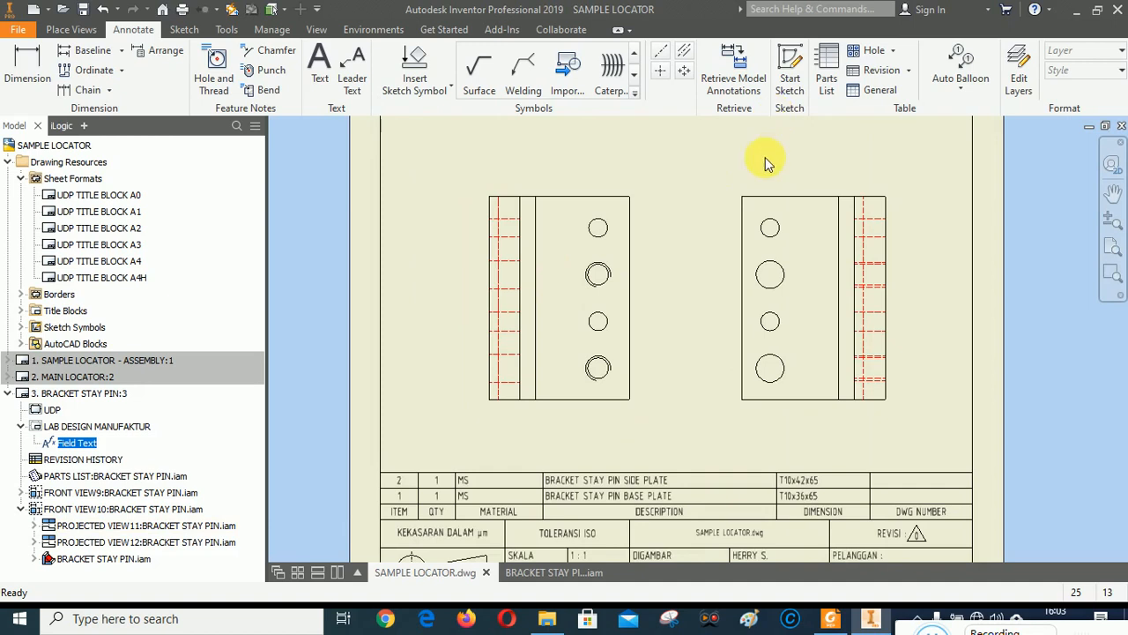
Step: Add center marks to the four holes in the lower-left projected view of the bracket
{"action": "left_click", "coordinate": [659, 72]}
{"action": "scroll", "coordinate": [607, 231], "scroll_direction": "up", "scroll_amount": 3}
{"action": "left_click", "coordinate": [612, 235]}
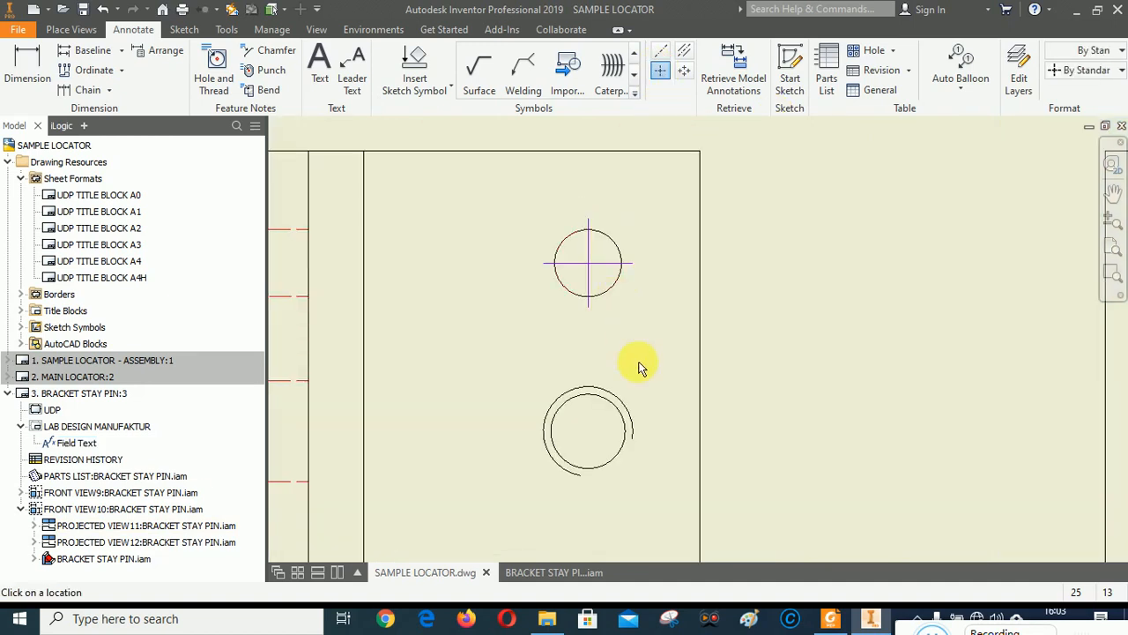
{"action": "left_click", "coordinate": [621, 400]}
{"action": "scroll", "coordinate": [555, 335], "scroll_direction": "down", "scroll_amount": 3}
{"action": "scroll", "coordinate": [554, 339], "scroll_direction": "up", "scroll_amount": 2}
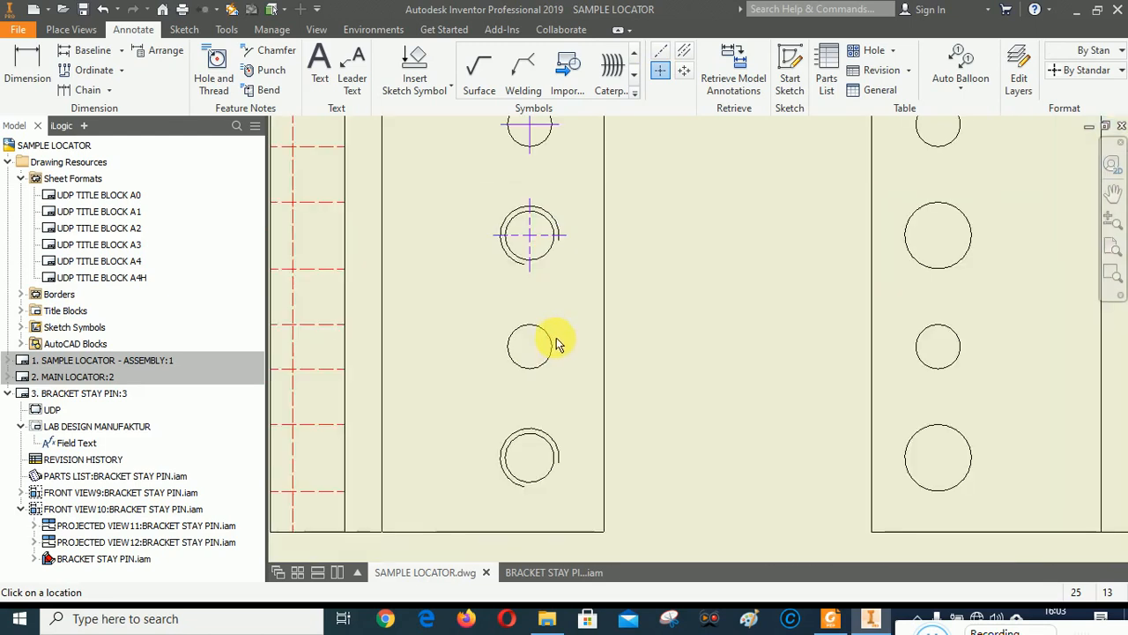
{"action": "left_click", "coordinate": [551, 339]}
{"action": "left_click", "coordinate": [551, 450]}
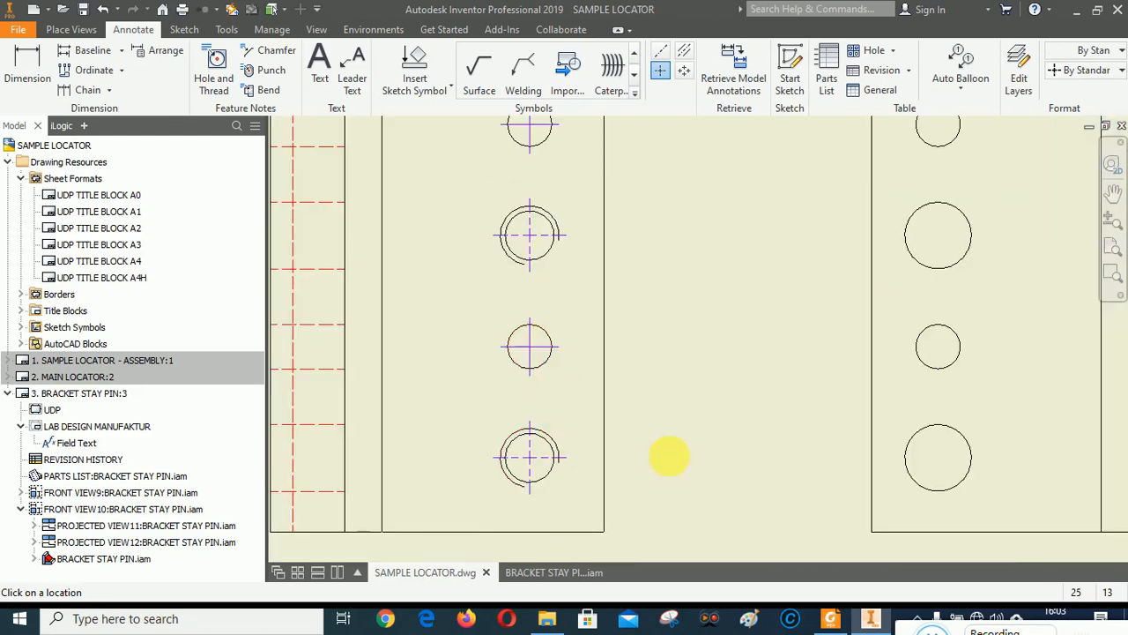
Step: Add center marks to the four holes in the lower-right projected view of the bracket
{"action": "left_click", "coordinate": [971, 447]}
{"action": "left_click", "coordinate": [970, 355]}
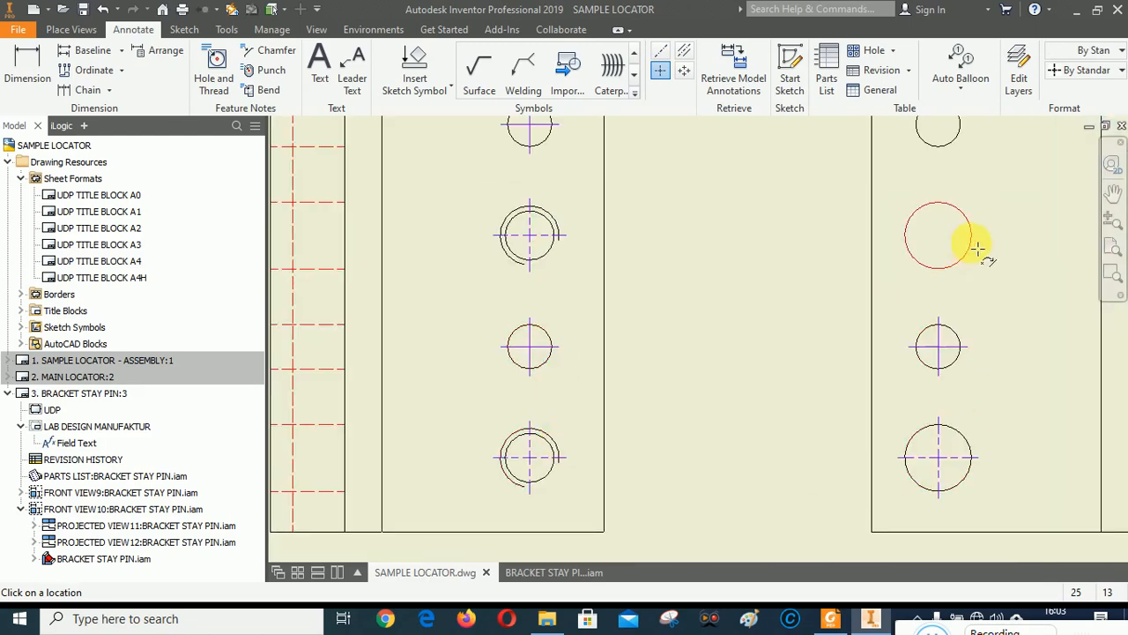
{"action": "left_click", "coordinate": [969, 238]}
{"action": "scroll", "coordinate": [762, 379], "scroll_direction": "down", "scroll_amount": 3}
{"action": "scroll", "coordinate": [794, 352], "scroll_direction": "up", "scroll_amount": 2}
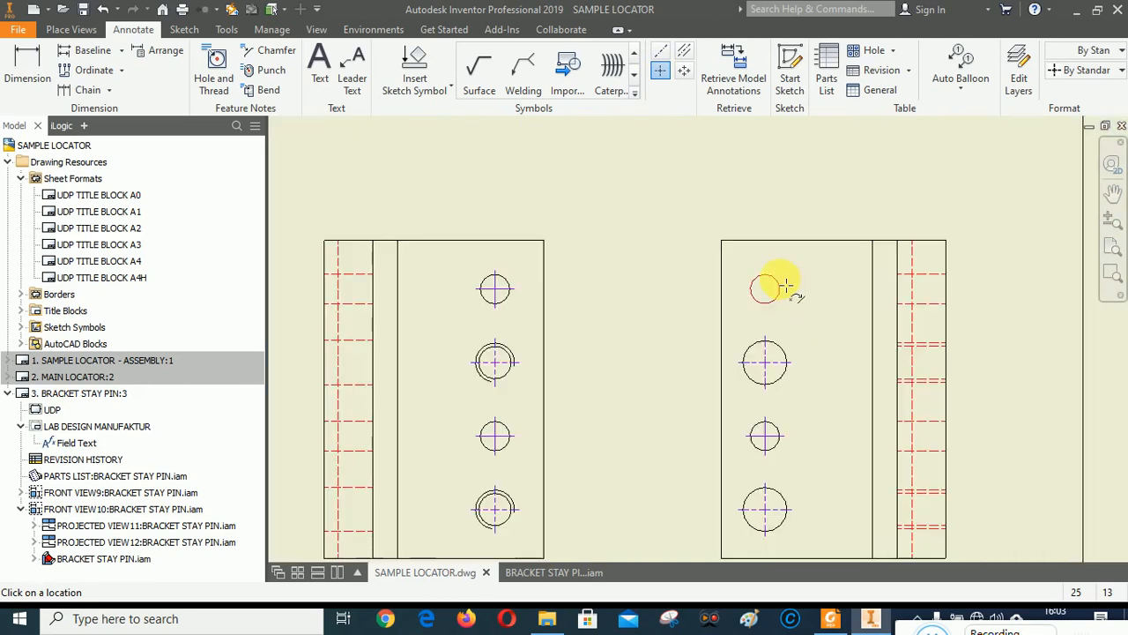
{"action": "scroll", "coordinate": [829, 288], "scroll_direction": "down", "scroll_amount": 6}
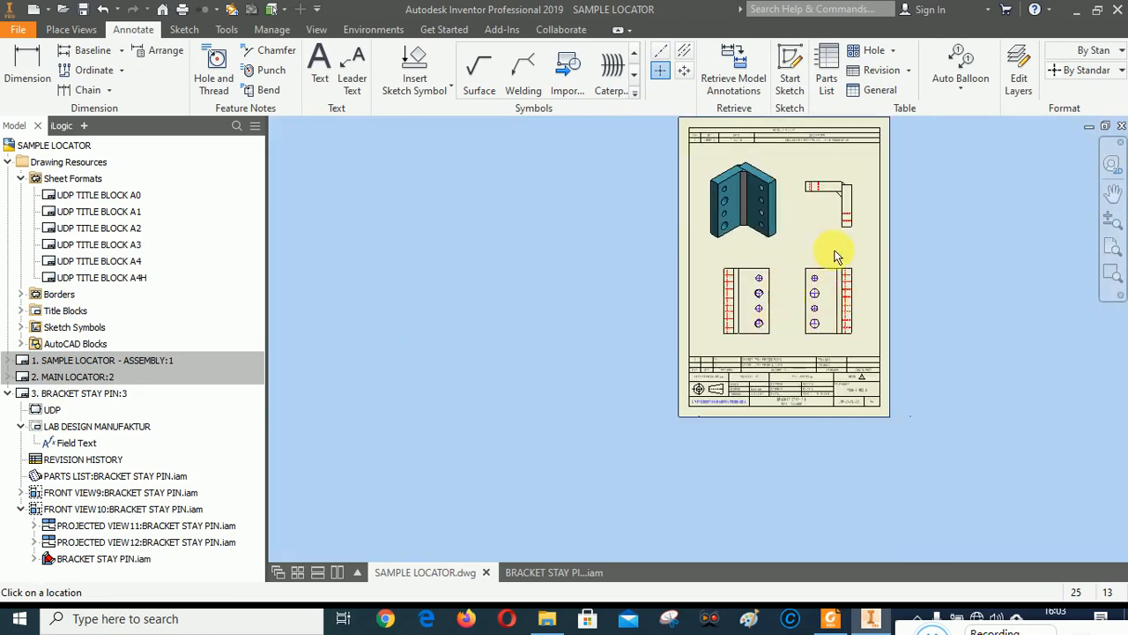
Step: Add bisector centerlines between the hidden edges of the four holes along the outer plate strip of the lower-left view
{"action": "left_click", "coordinate": [686, 53]}
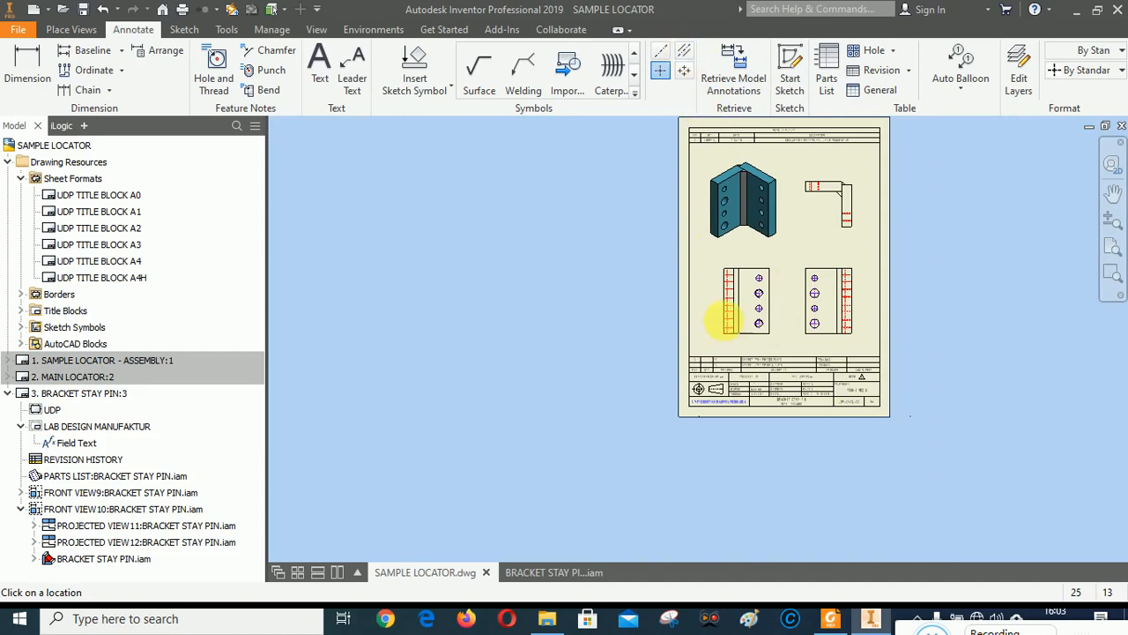
{"action": "scroll", "coordinate": [736, 308], "scroll_direction": "up", "scroll_amount": 5}
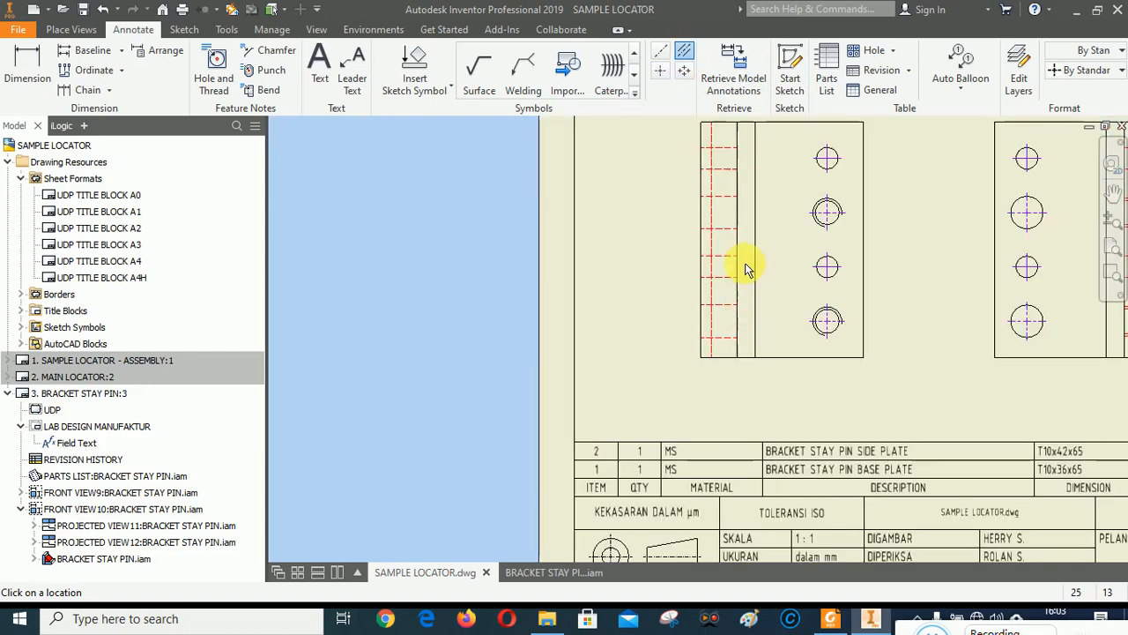
{"action": "left_click", "coordinate": [719, 170]}
{"action": "left_click", "coordinate": [719, 195]}
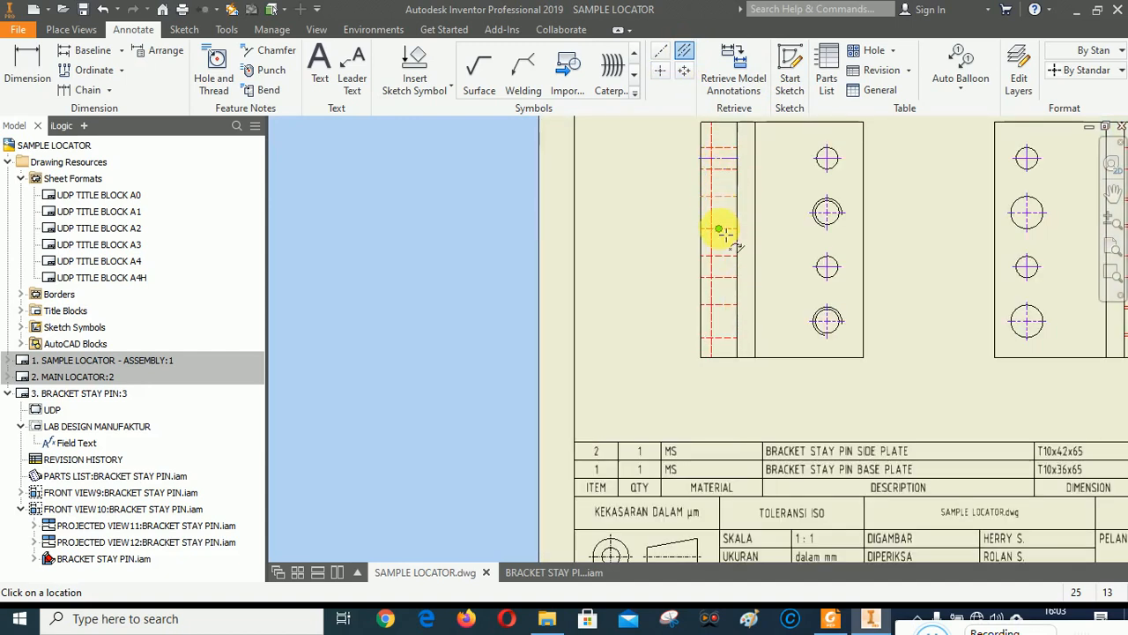
{"action": "left_click", "coordinate": [718, 229]}
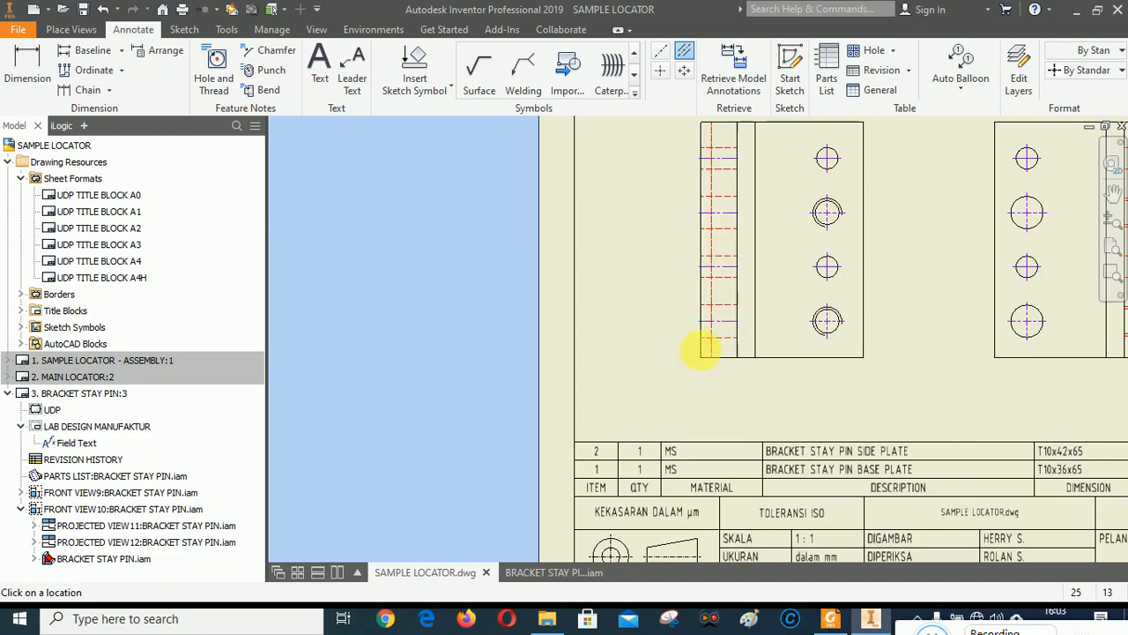
Step: Add bisector centerlines between the hidden edges of the four holes along the outer plate strip of the lower-right view
{"action": "scroll", "coordinate": [579, 391], "scroll_direction": "down", "scroll_amount": 4}
{"action": "scroll", "coordinate": [770, 239], "scroll_direction": "up", "scroll_amount": 5}
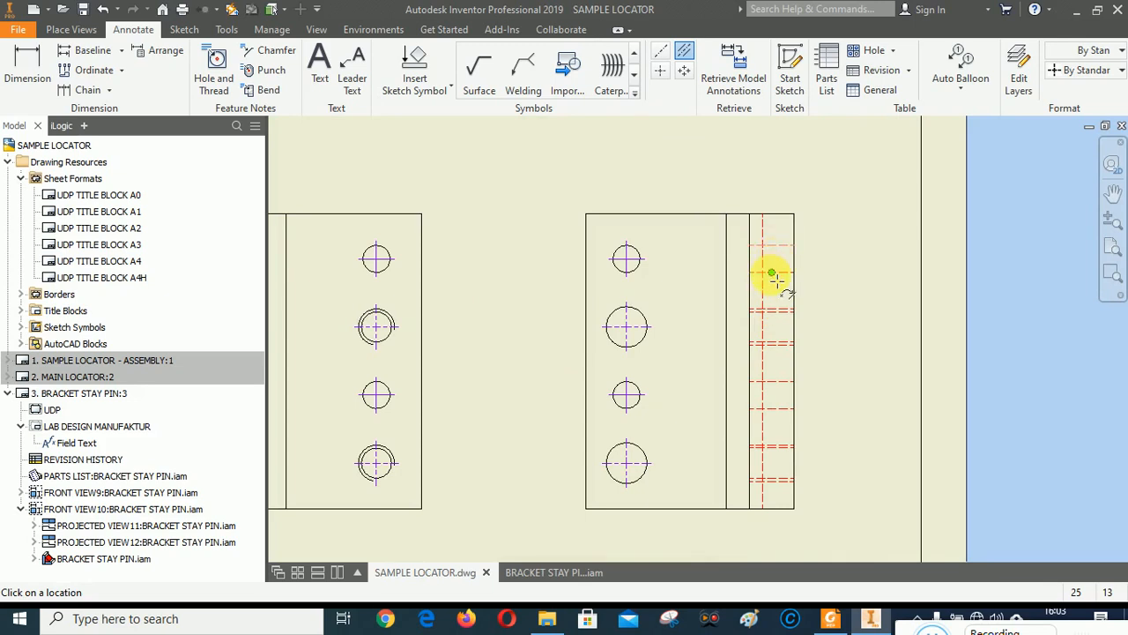
{"action": "scroll", "coordinate": [776, 331], "scroll_direction": "up", "scroll_amount": 4}
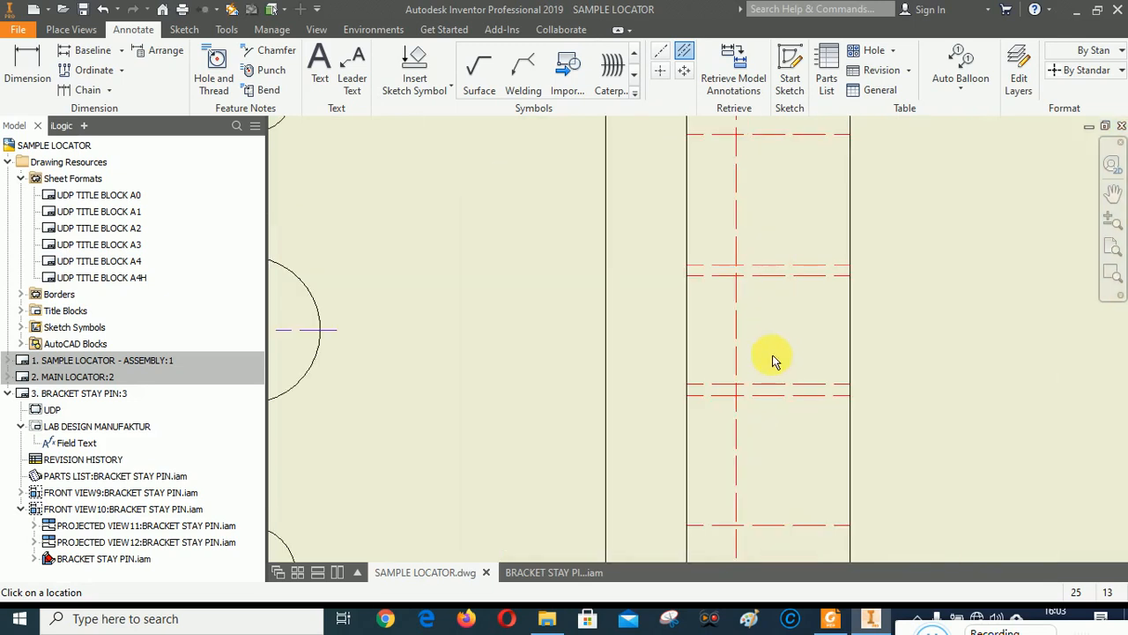
{"action": "left_click", "coordinate": [770, 398]}
{"action": "scroll", "coordinate": [739, 245], "scroll_direction": "down", "scroll_amount": 3}
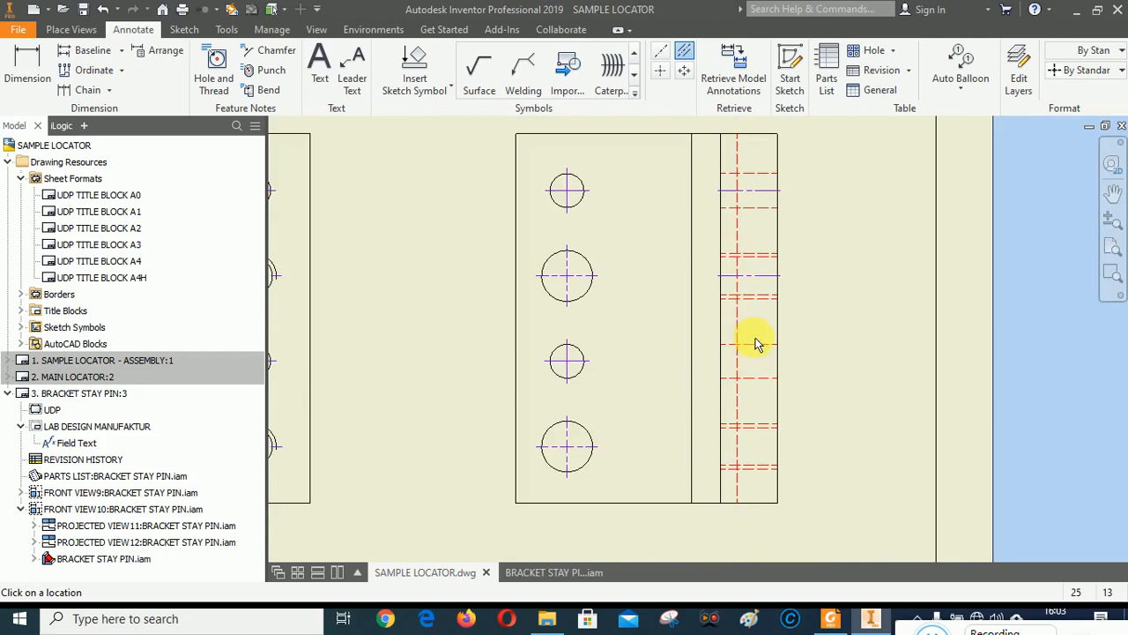
{"action": "scroll", "coordinate": [755, 341], "scroll_direction": "up", "scroll_amount": 2}
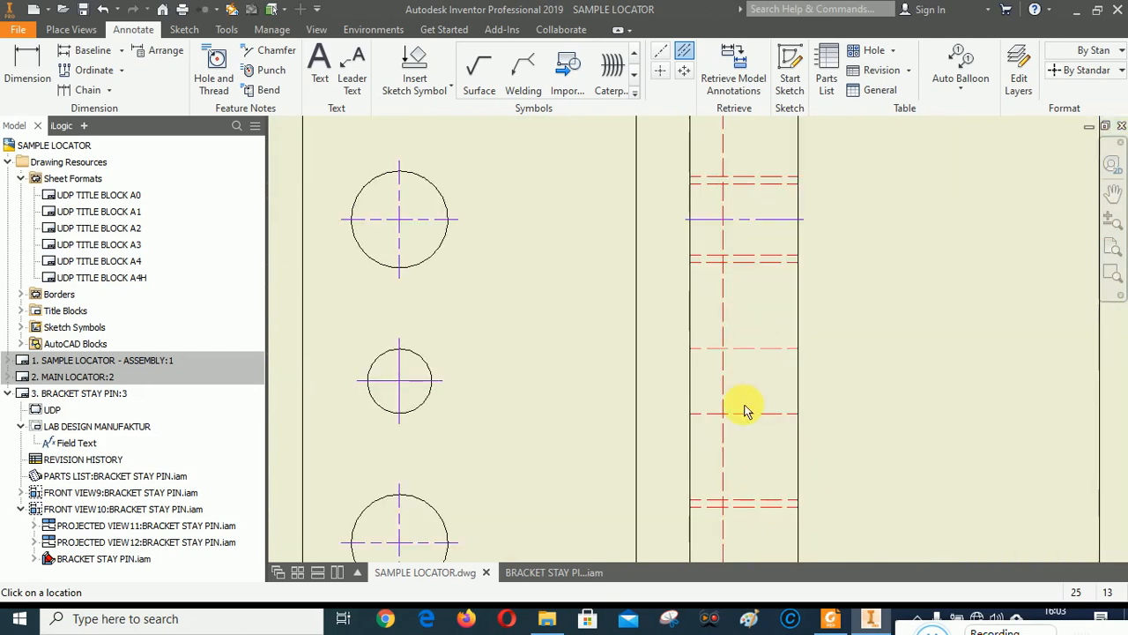
{"action": "scroll", "coordinate": [746, 382], "scroll_direction": "down", "scroll_amount": 3}
{"action": "scroll", "coordinate": [731, 297], "scroll_direction": "up", "scroll_amount": 2}
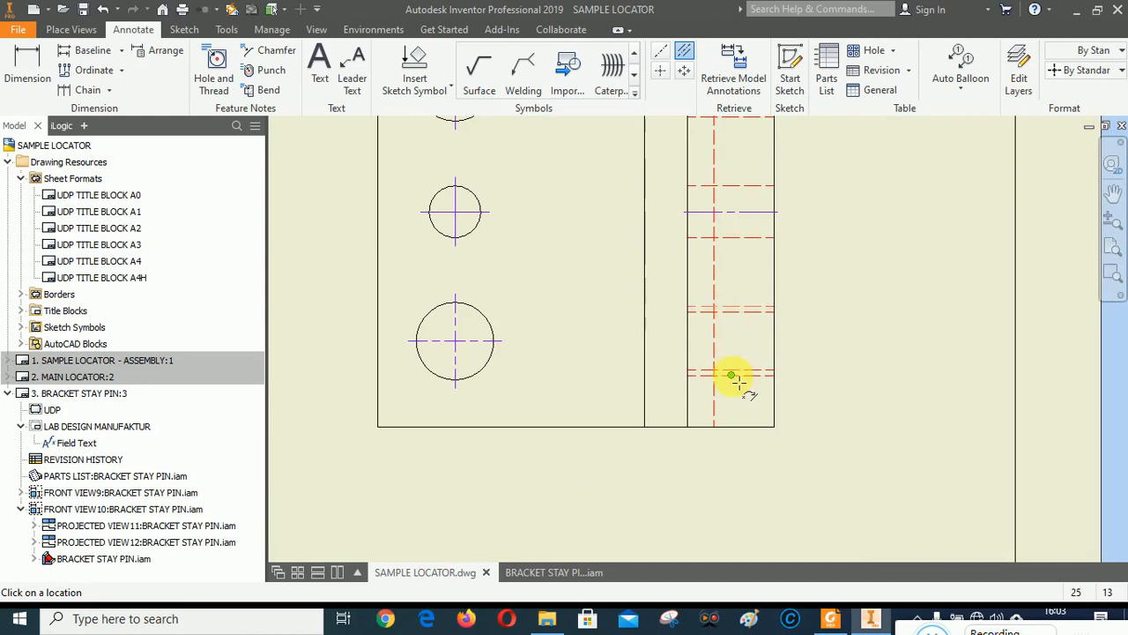
Step: Add bisector centerlines to the hidden holes in both legs of the L-shaped upper view, and finish the centerline command
{"action": "scroll", "coordinate": [723, 425], "scroll_direction": "down", "scroll_amount": 3}
{"action": "scroll", "coordinate": [724, 264], "scroll_direction": "up", "scroll_amount": 4}
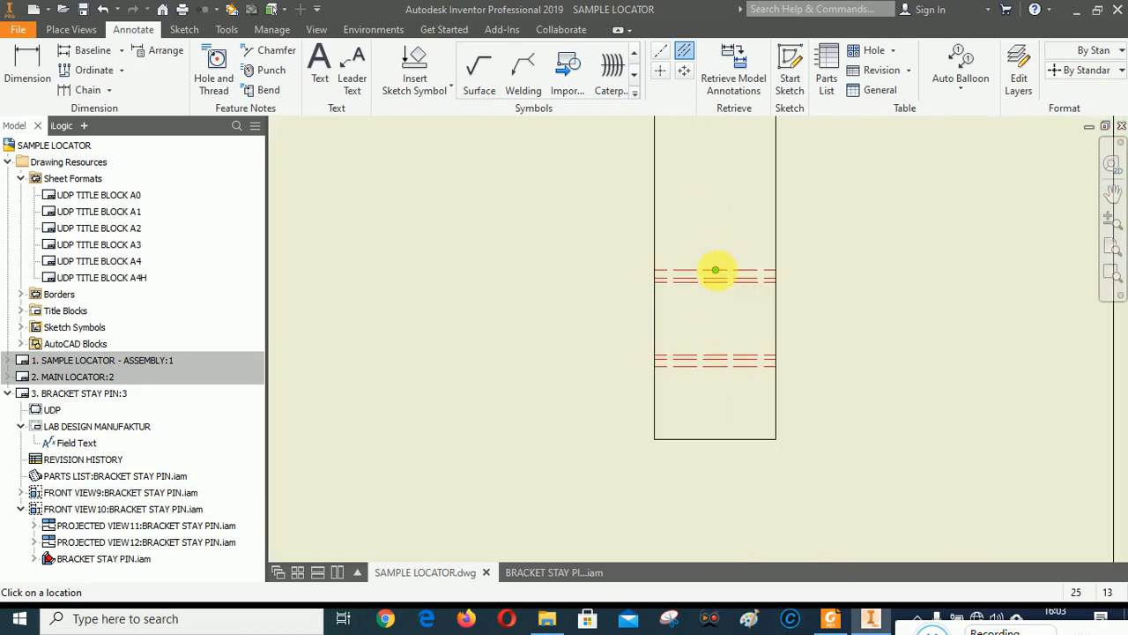
{"action": "scroll", "coordinate": [716, 368], "scroll_direction": "down", "scroll_amount": 3}
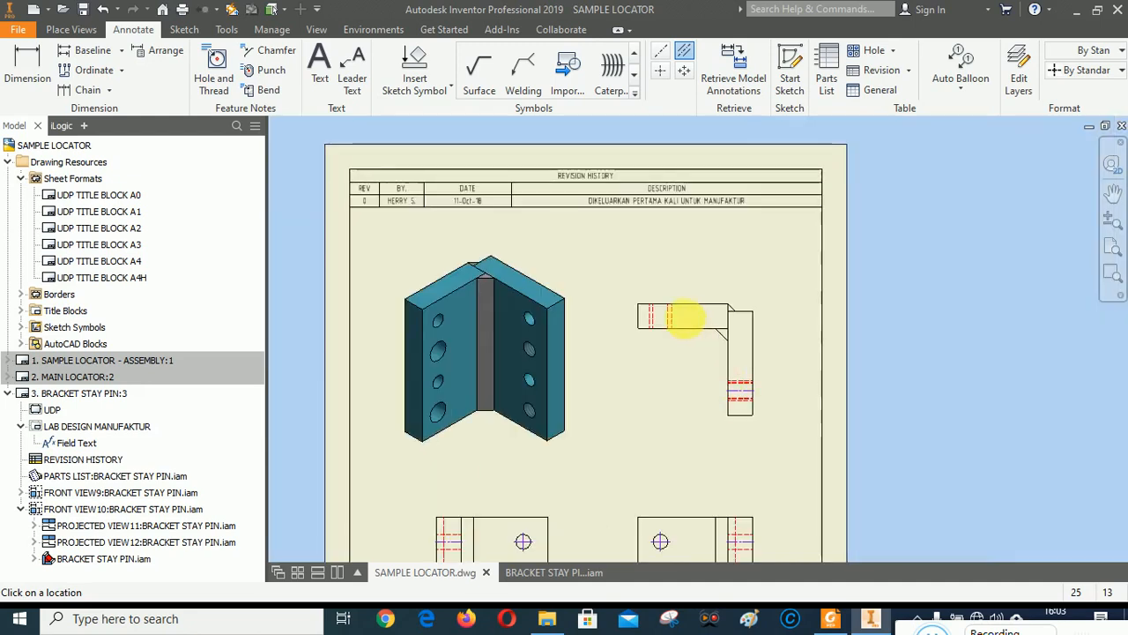
{"action": "scroll", "coordinate": [685, 317], "scroll_direction": "up", "scroll_amount": 4}
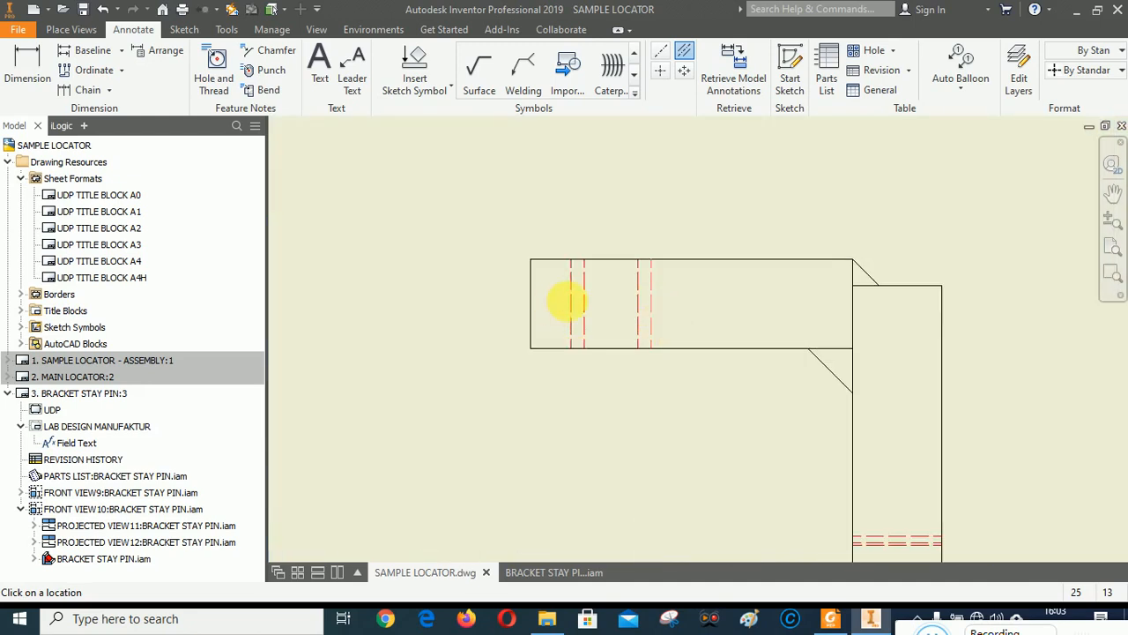
{"action": "scroll", "coordinate": [670, 211], "scroll_direction": "down", "scroll_amount": 3}
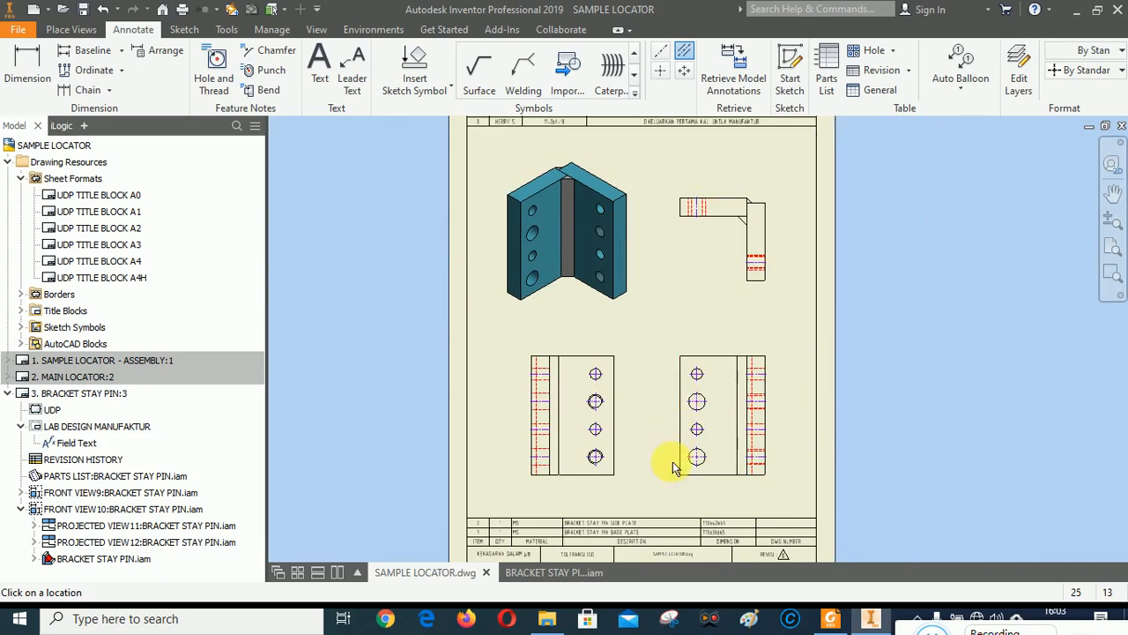
{"action": "scroll", "coordinate": [661, 450], "scroll_direction": "up", "scroll_amount": 4}
{"action": "right_click", "coordinate": [646, 226]}
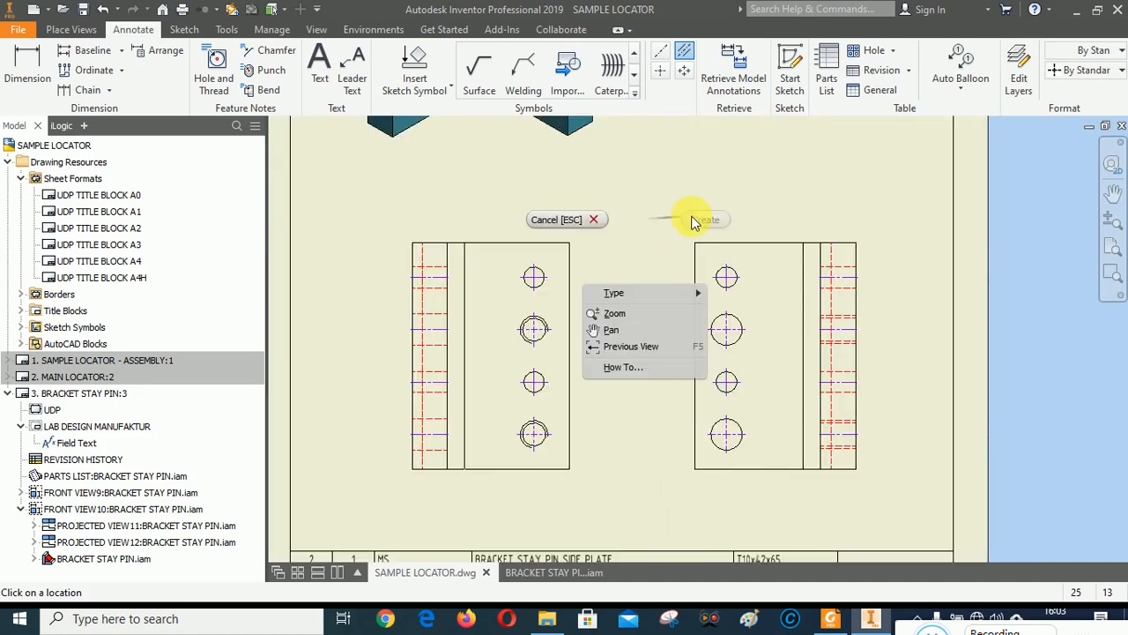
{"action": "left_click", "coordinate": [557, 220]}
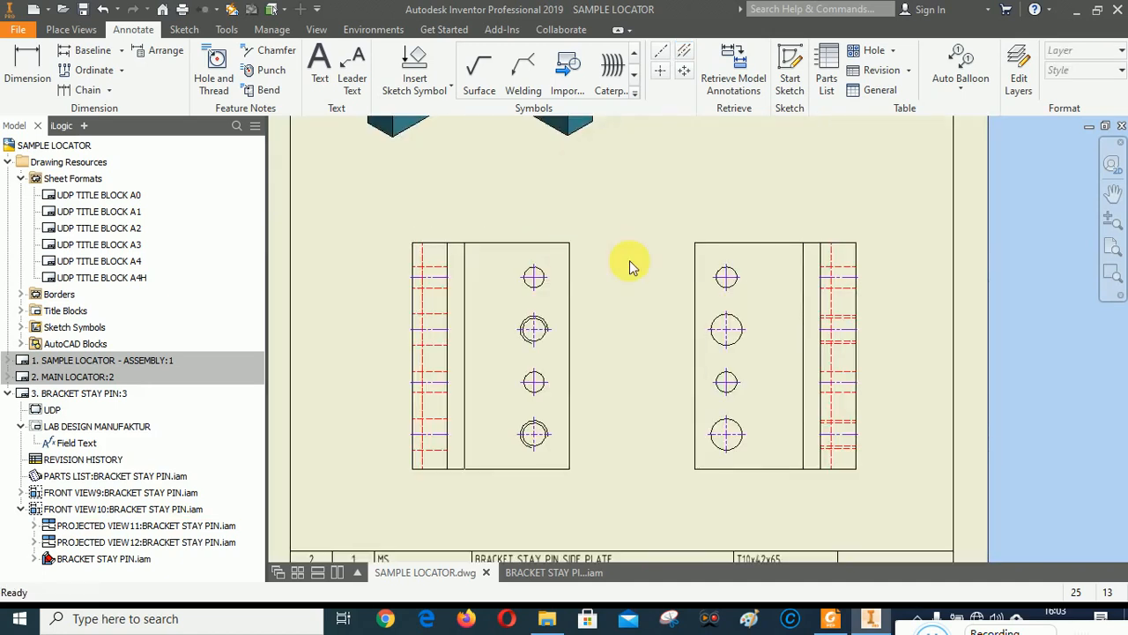
Step: Attach a single balloon for item 2 to the right-hand plate of the shaded isometric view, placed above the plate
{"action": "scroll", "coordinate": [648, 262], "scroll_direction": "down", "scroll_amount": 2}
{"action": "scroll", "coordinate": [626, 405], "scroll_direction": "down", "scroll_amount": 3}
{"action": "scroll", "coordinate": [597, 456], "scroll_direction": "up", "scroll_amount": 2}
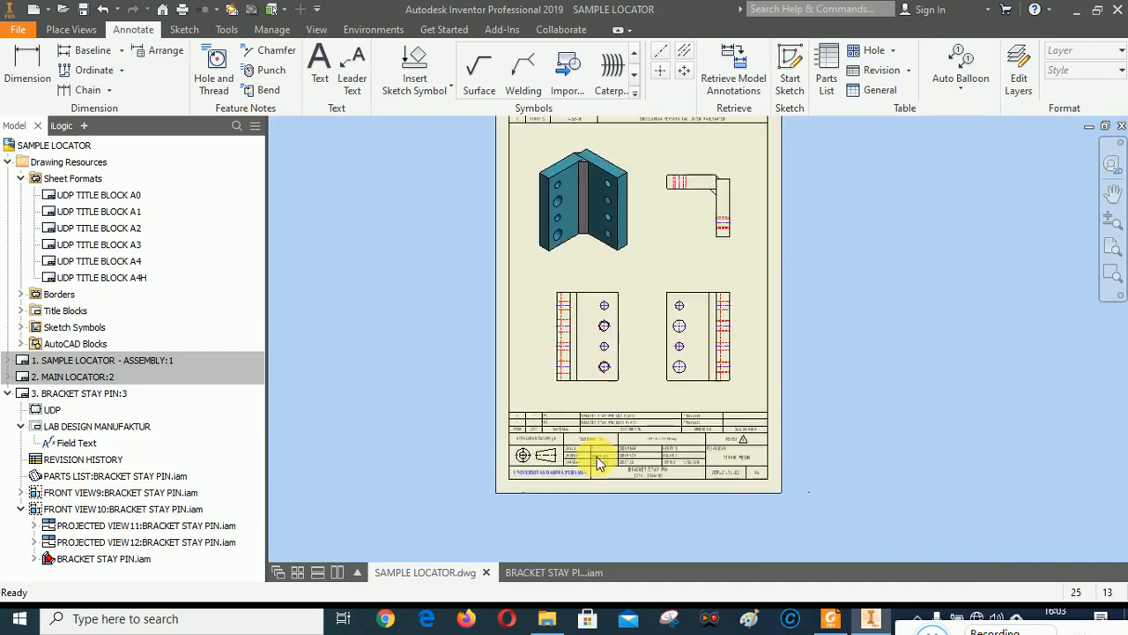
{"action": "scroll", "coordinate": [706, 427], "scroll_direction": "up", "scroll_amount": 2}
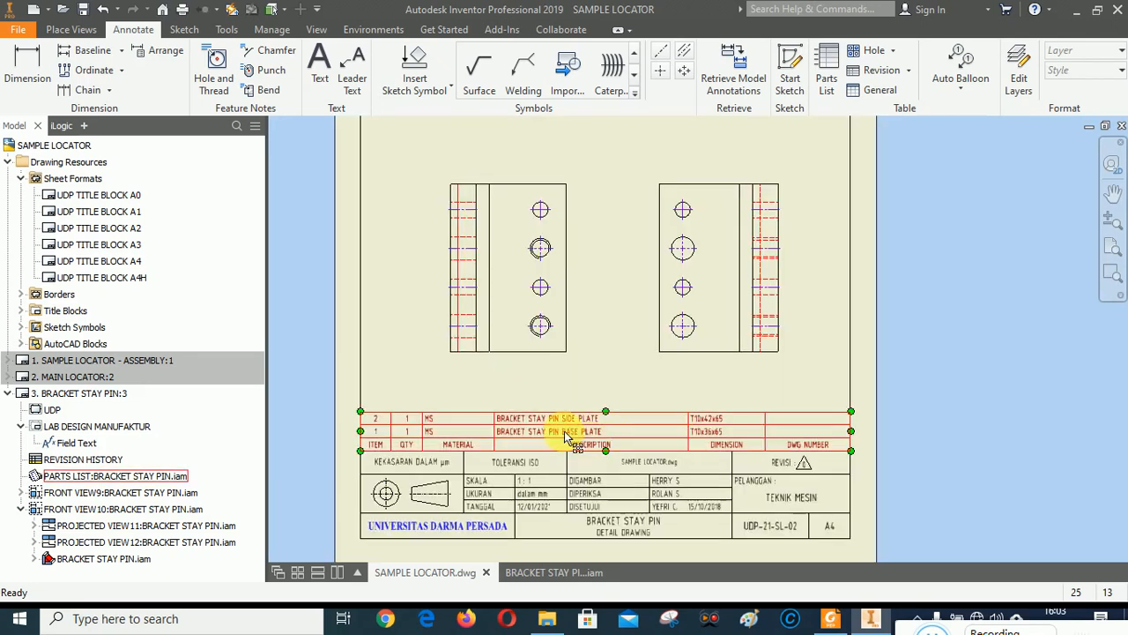
{"action": "scroll", "coordinate": [608, 458], "scroll_direction": "down", "scroll_amount": 3}
{"action": "scroll", "coordinate": [599, 353], "scroll_direction": "up", "scroll_amount": 2}
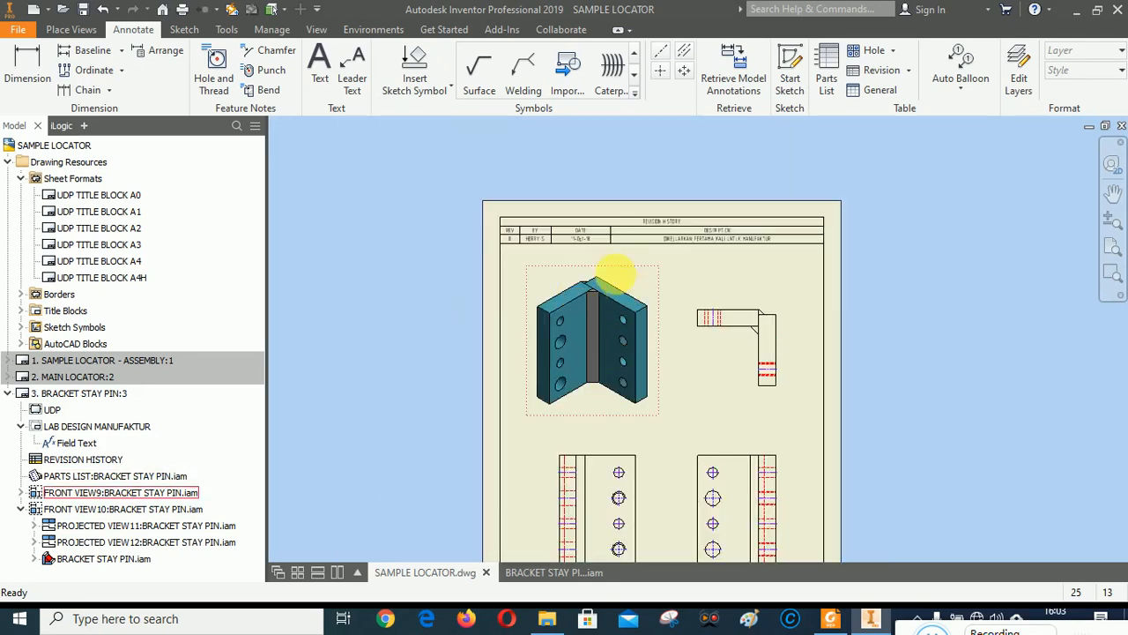
{"action": "scroll", "coordinate": [605, 267], "scroll_direction": "up", "scroll_amount": 2}
{"action": "left_click", "coordinate": [956, 91]}
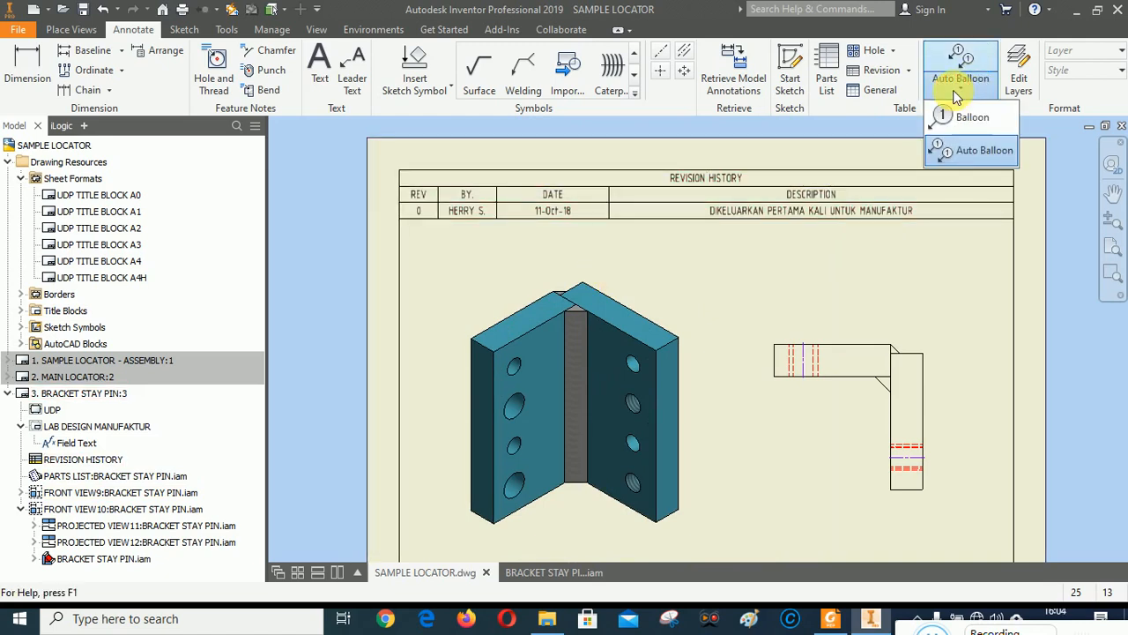
{"action": "left_click", "coordinate": [965, 116]}
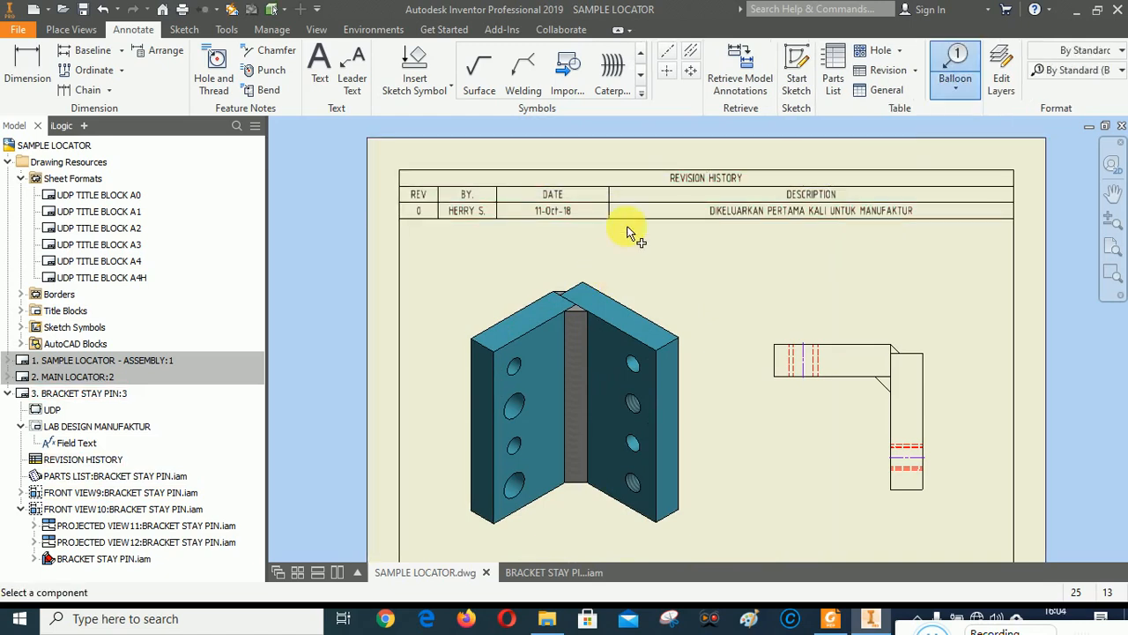
{"action": "left_click", "coordinate": [626, 304]}
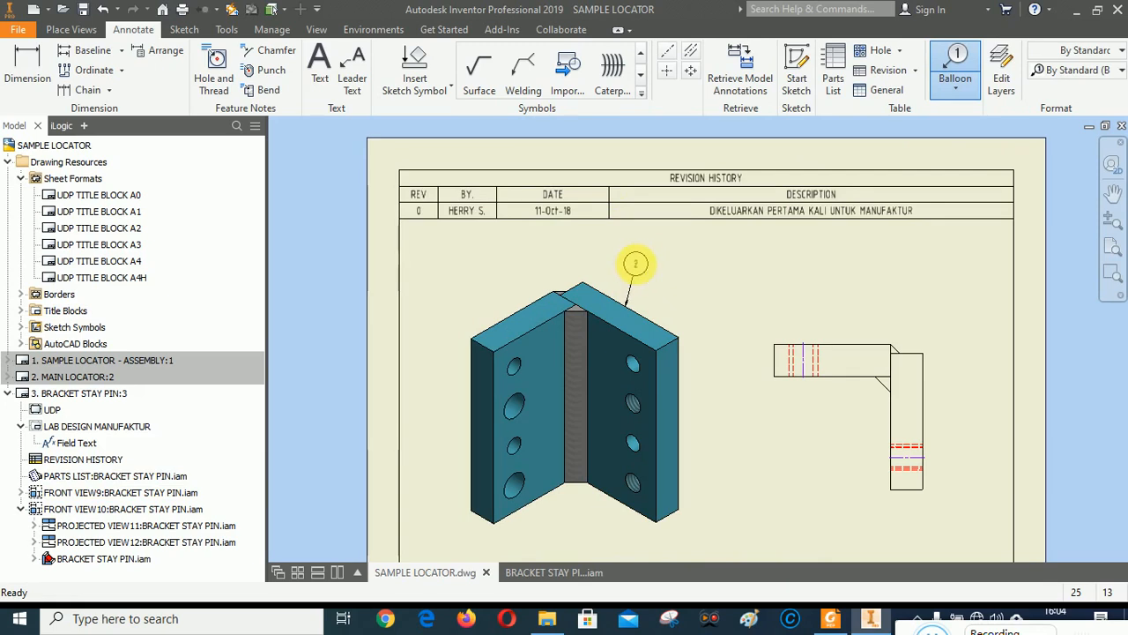
{"action": "right_click", "coordinate": [636, 264]}
{"action": "left_click", "coordinate": [701, 264]}
Step: Attach a balloon for item 1 to the left-hand plate of the isometric view, level with balloon 2, and finish ballooning
{"action": "left_click", "coordinate": [522, 309]}
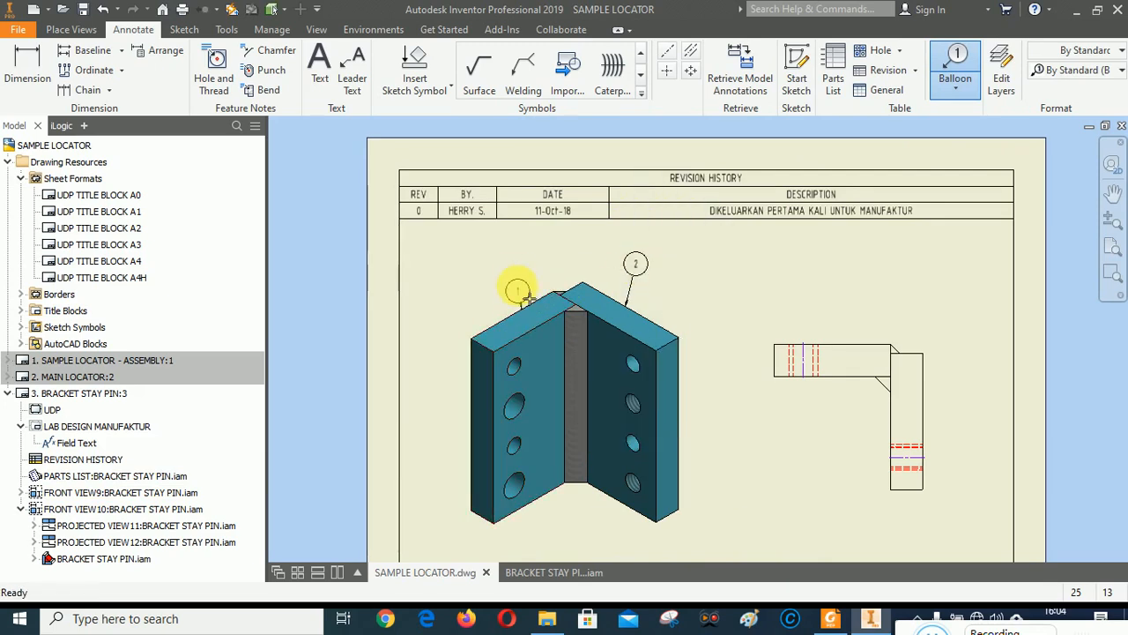
{"action": "right_click", "coordinate": [509, 264]}
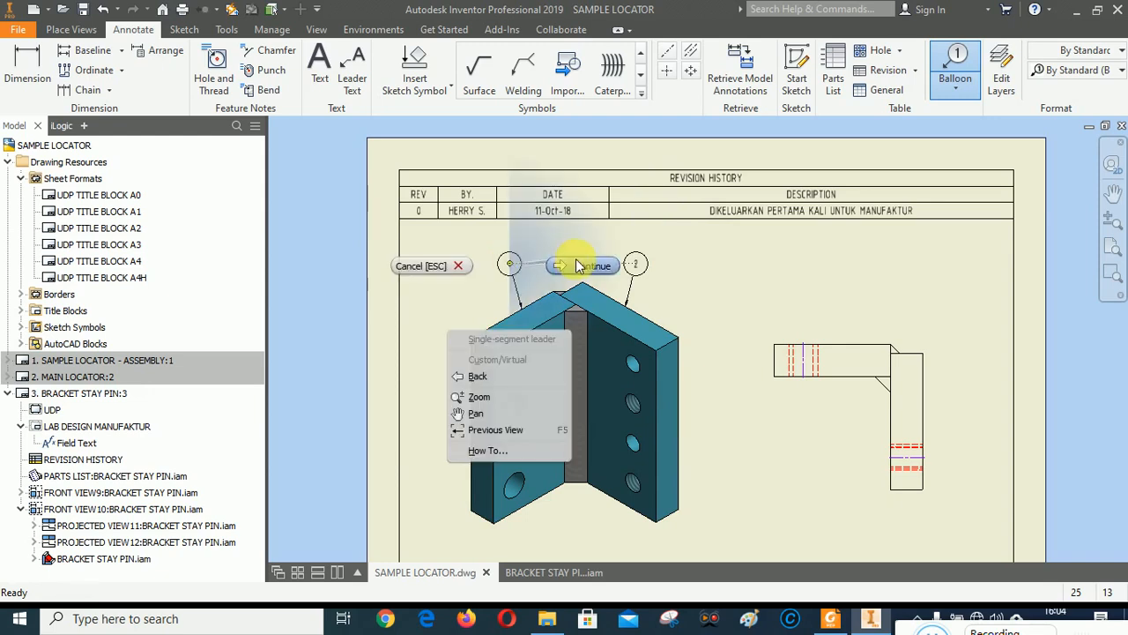
{"action": "left_click", "coordinate": [575, 263]}
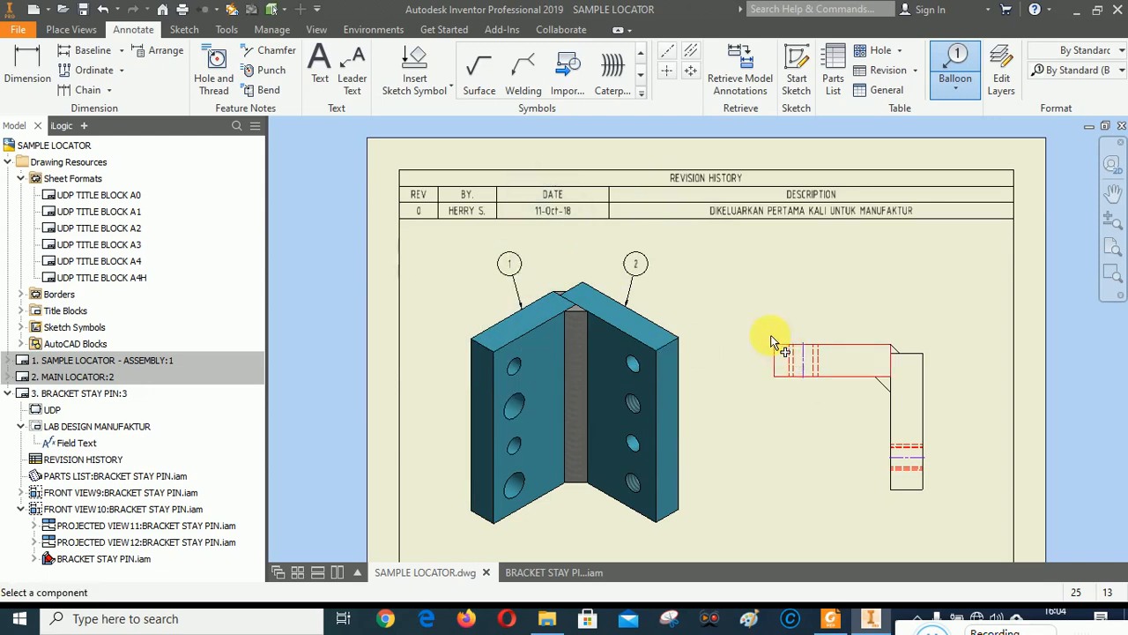
{"action": "scroll", "coordinate": [672, 317], "scroll_direction": "down", "scroll_amount": 5}
{"action": "scroll", "coordinate": [641, 490], "scroll_direction": "up", "scroll_amount": 3}
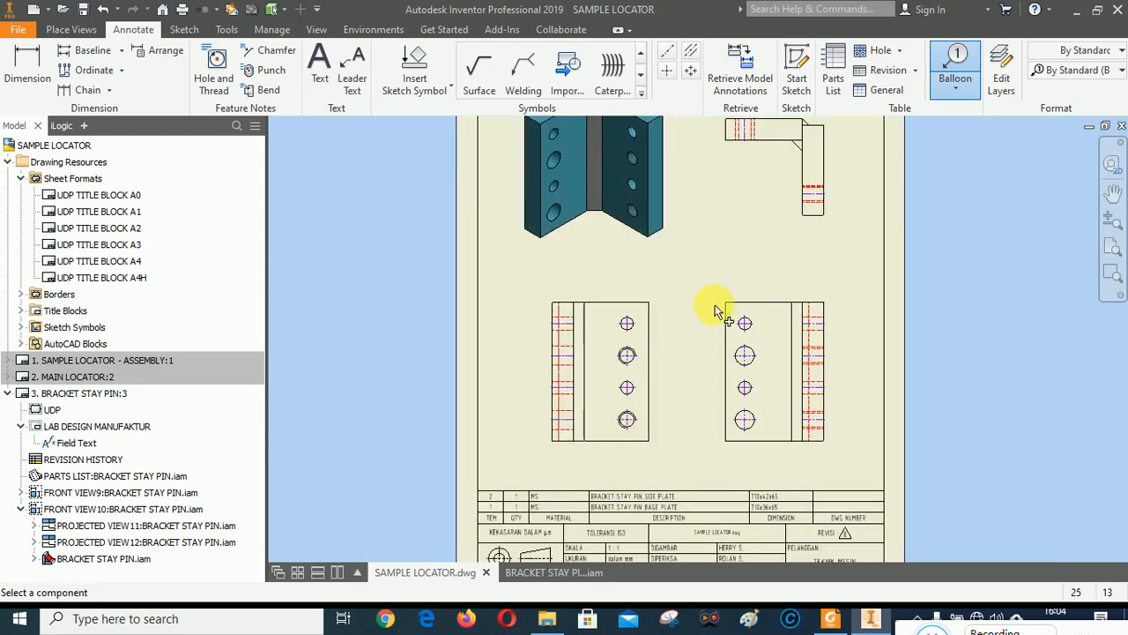
{"action": "scroll", "coordinate": [669, 368], "scroll_direction": "down", "scroll_amount": 2}
{"action": "scroll", "coordinate": [641, 395], "scroll_direction": "up", "scroll_amount": 3}
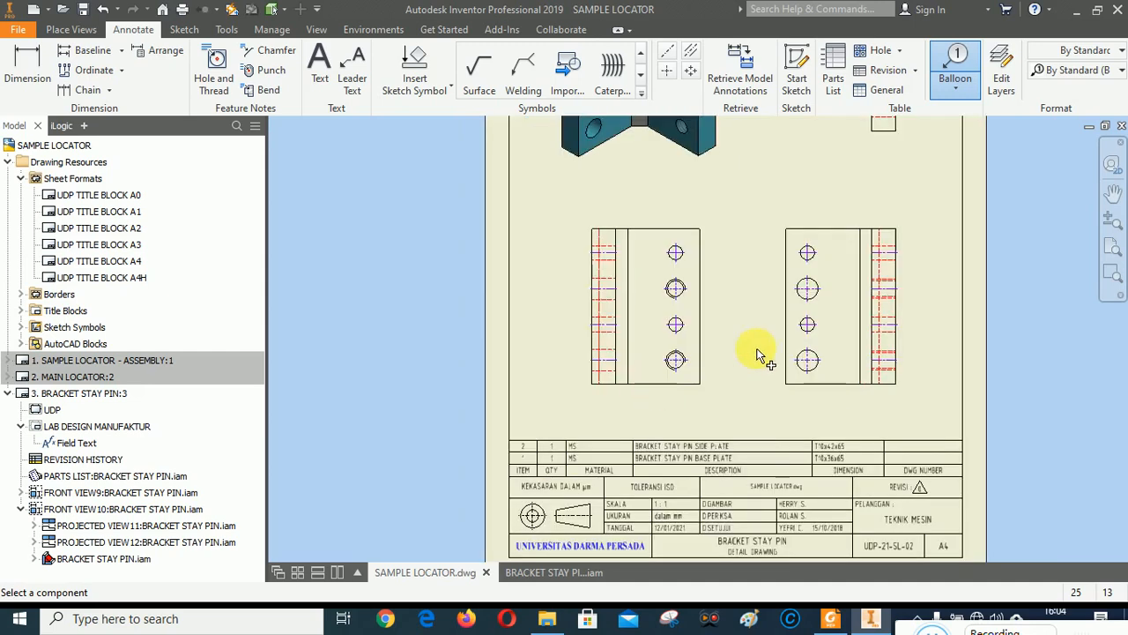
{"action": "right_click", "coordinate": [736, 277]}
{"action": "left_click", "coordinate": [662, 279]}
Step: Examine the finished sheet layout, checking the balloons, center marks and centerlines in the bracket views
{"action": "scroll", "coordinate": [644, 414], "scroll_direction": "up", "scroll_amount": 3}
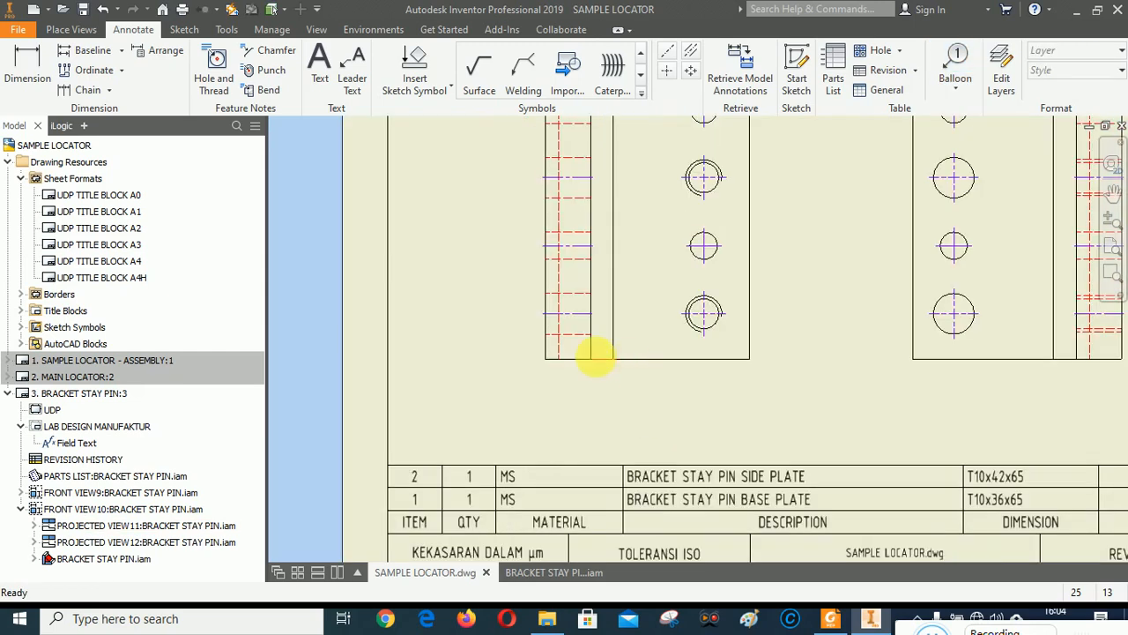
{"action": "scroll", "coordinate": [592, 371], "scroll_direction": "down", "scroll_amount": 5}
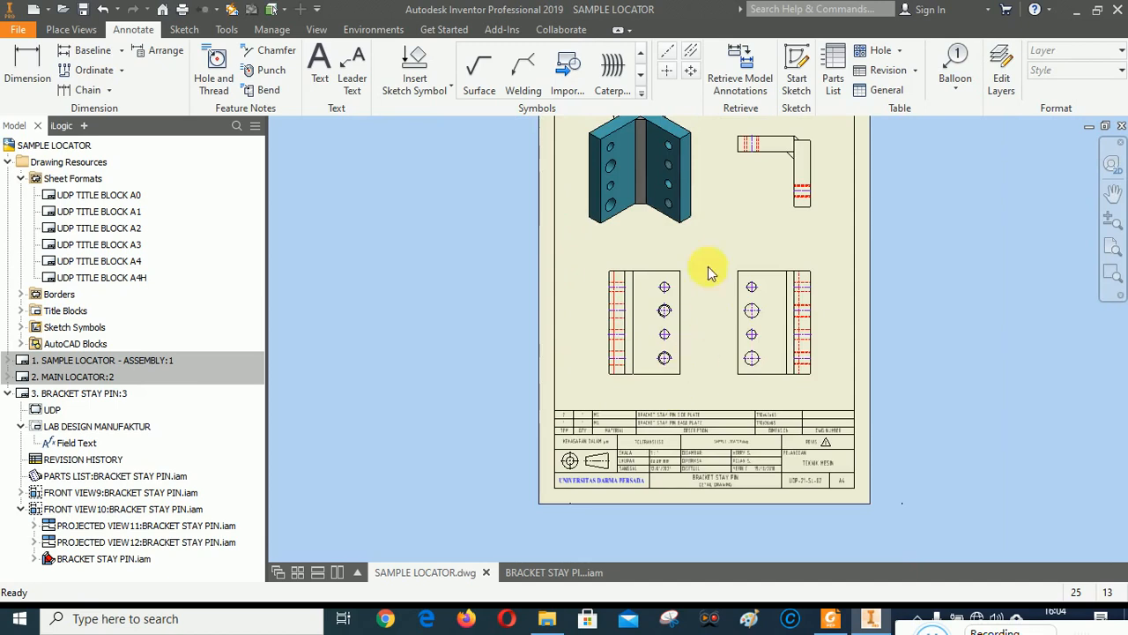
{"action": "scroll", "coordinate": [672, 185], "scroll_direction": "up", "scroll_amount": 5}
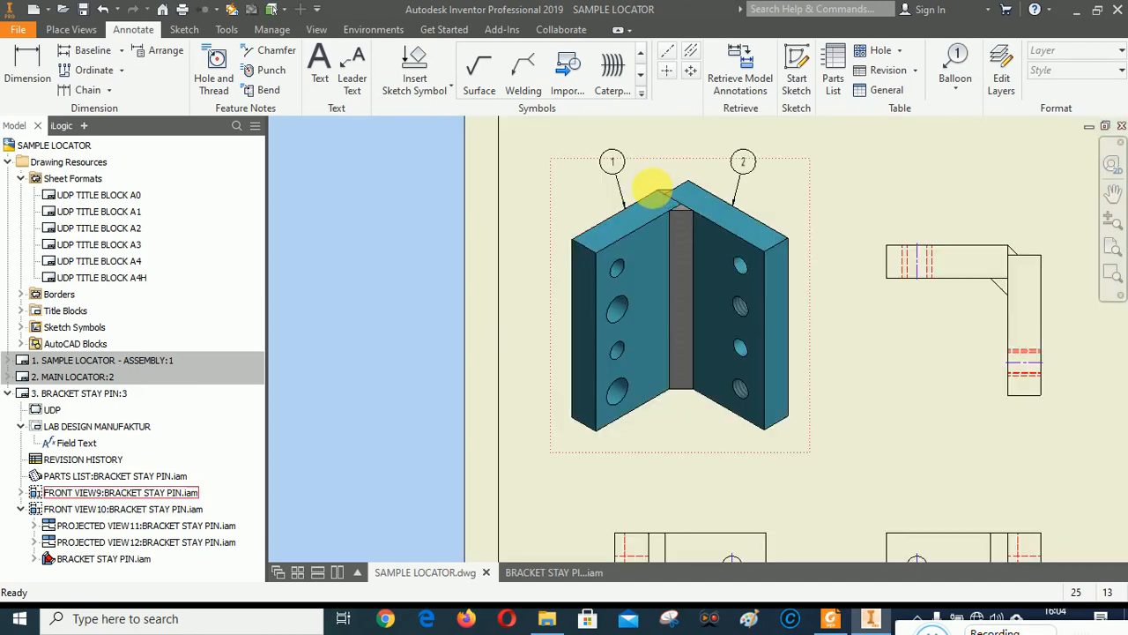
{"action": "scroll", "coordinate": [650, 181], "scroll_direction": "down", "scroll_amount": 4}
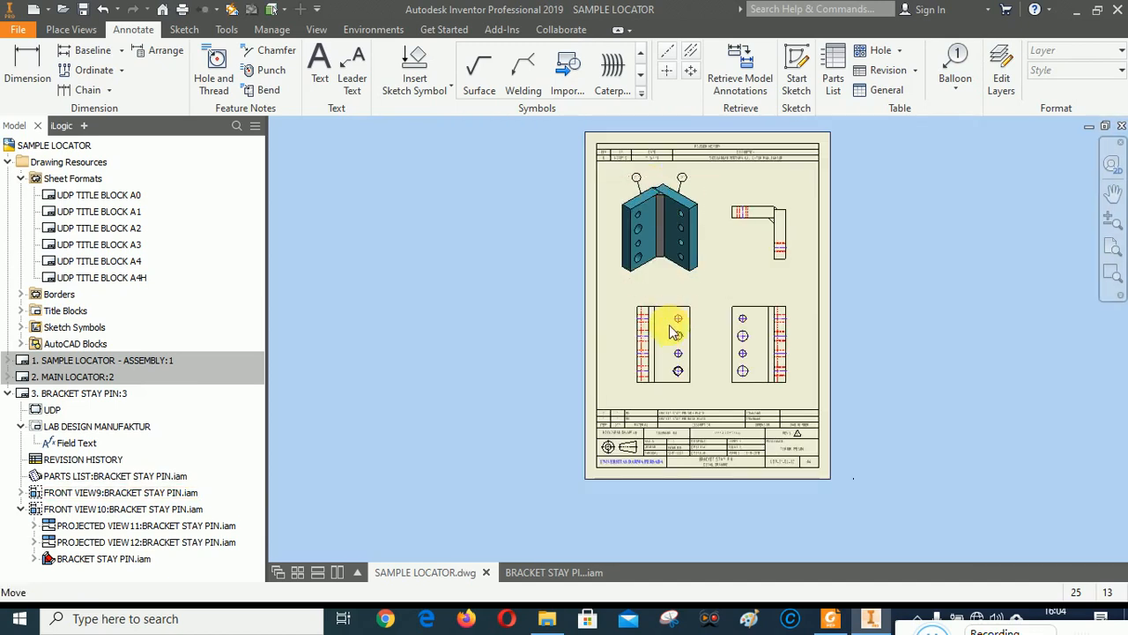
{"action": "scroll", "coordinate": [661, 340], "scroll_direction": "up", "scroll_amount": 3}
{"action": "scroll", "coordinate": [844, 284], "scroll_direction": "down", "scroll_amount": 2}
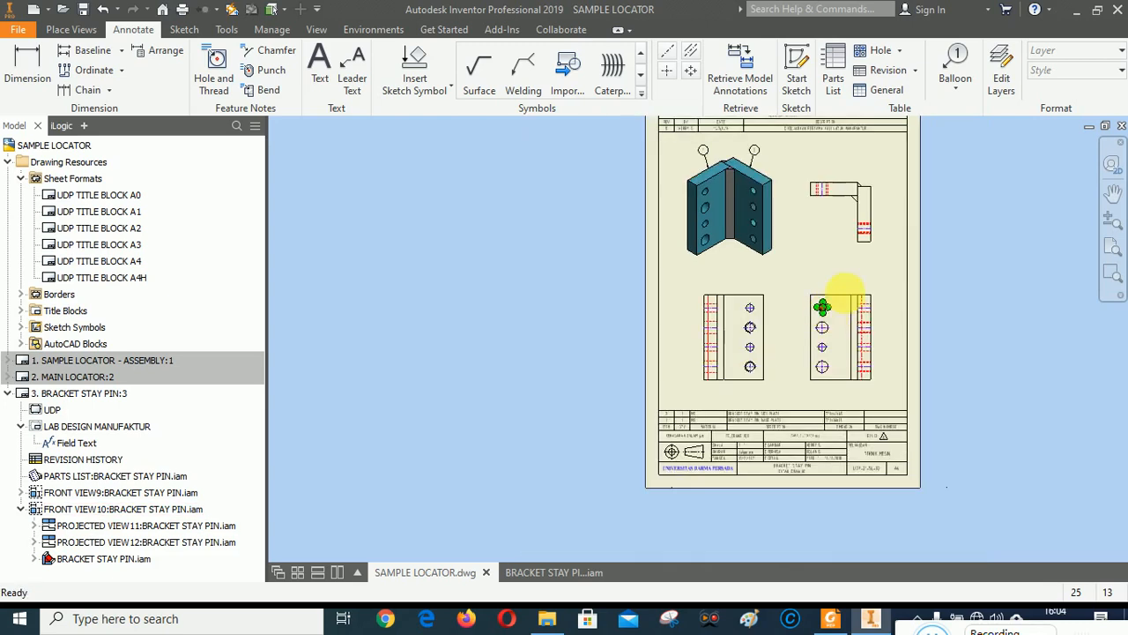
{"action": "scroll", "coordinate": [863, 188], "scroll_direction": "up", "scroll_amount": 4}
{"action": "scroll", "coordinate": [856, 184], "scroll_direction": "down", "scroll_amount": 2}
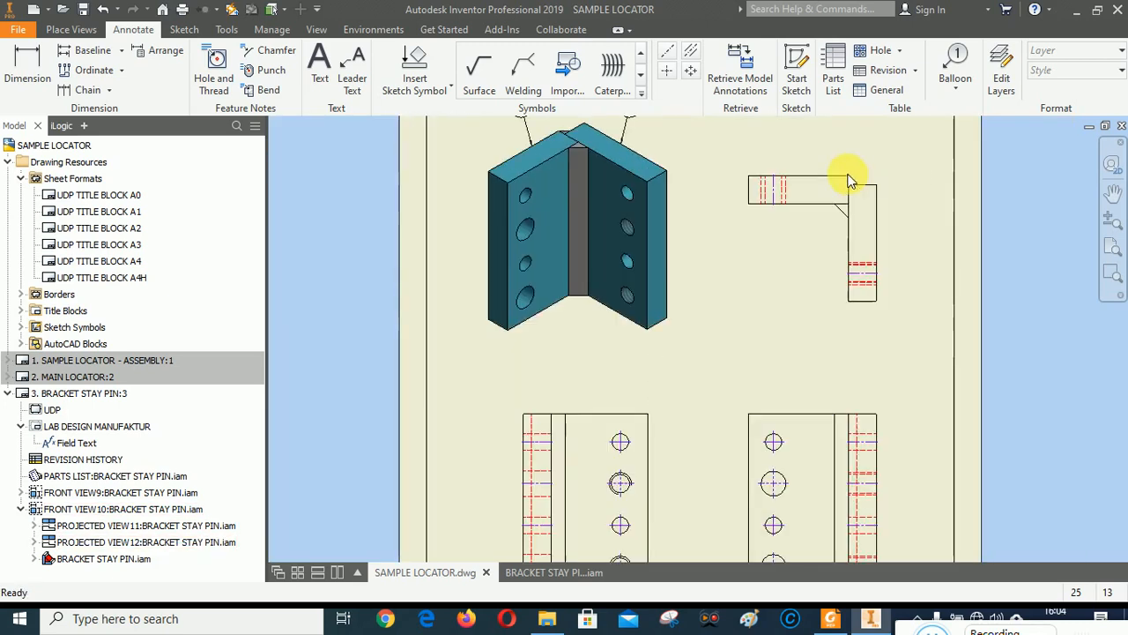
Step: Measure the width of the weld strip in the lower-left bracket view with a temporary dimension
{"action": "scroll", "coordinate": [838, 220], "scroll_direction": "down", "scroll_amount": 2}
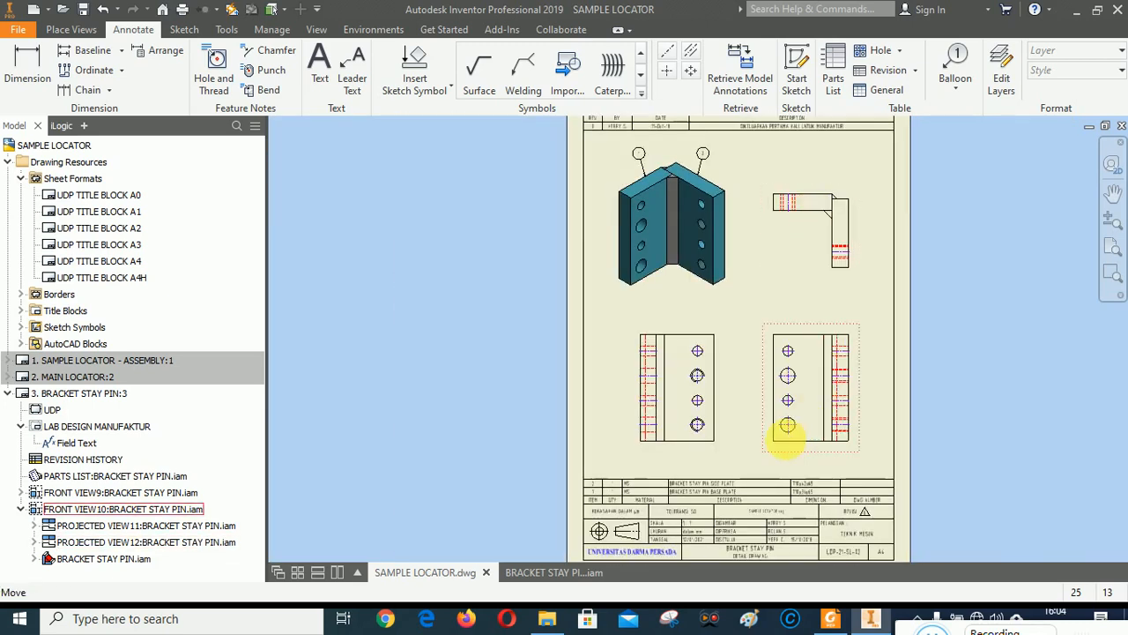
{"action": "scroll", "coordinate": [696, 426], "scroll_direction": "up", "scroll_amount": 3}
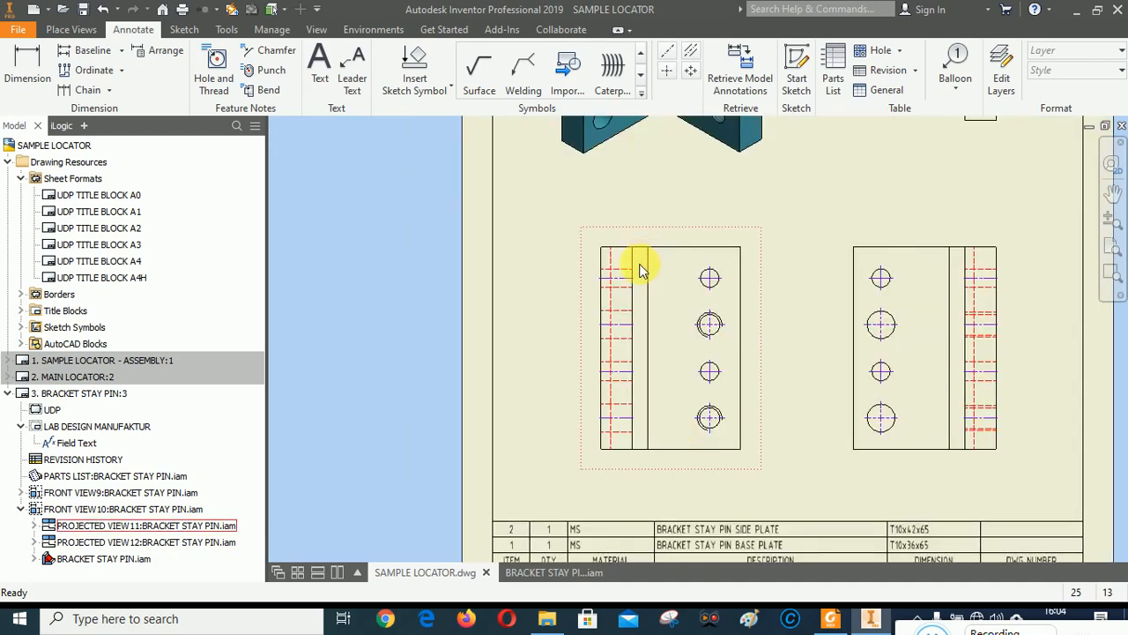
{"action": "scroll", "coordinate": [639, 260], "scroll_direction": "up", "scroll_amount": 1}
{"action": "left_click", "coordinate": [26, 72]}
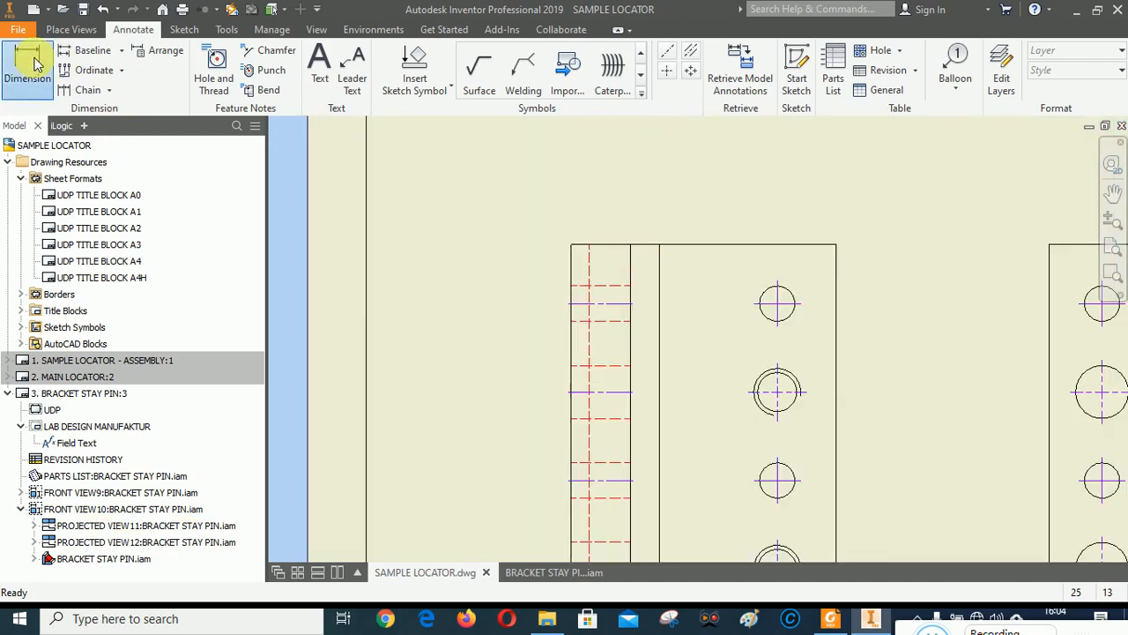
{"action": "left_click", "coordinate": [663, 263]}
{"action": "left_click", "coordinate": [631, 264]}
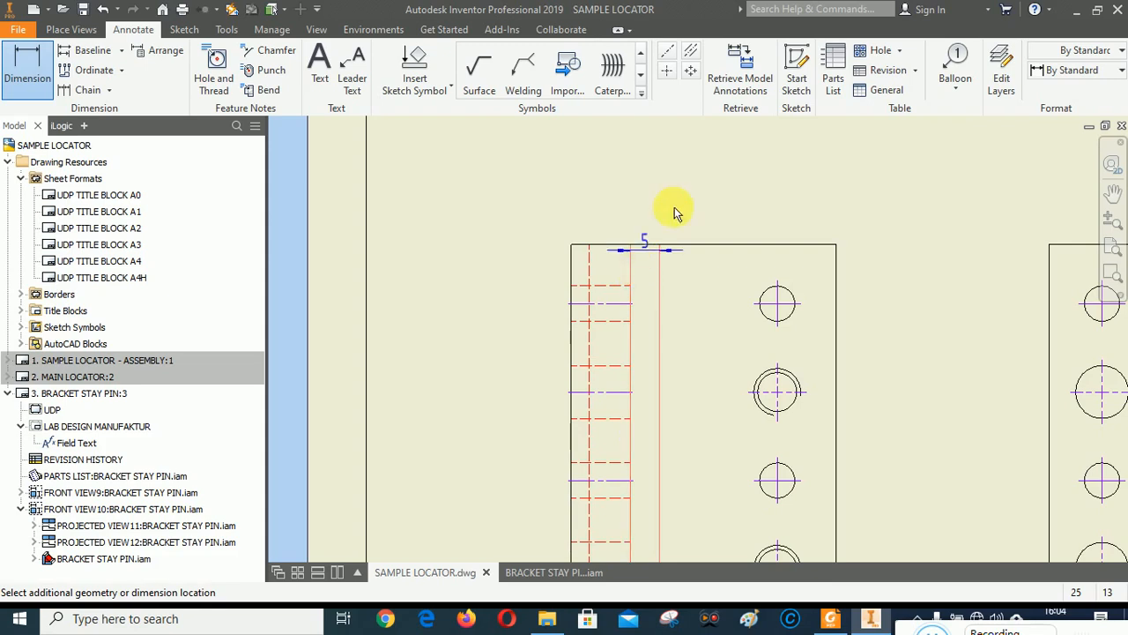
{"action": "left_click", "coordinate": [690, 208]}
{"action": "key", "text": "Escape"}
Step: Add a one-sided weld caterpillar, 5 mm wide with 0.50 mm spacing, along the weld strip of the lower-left bracket view
{"action": "scroll", "coordinate": [608, 273], "scroll_direction": "down", "scroll_amount": 3}
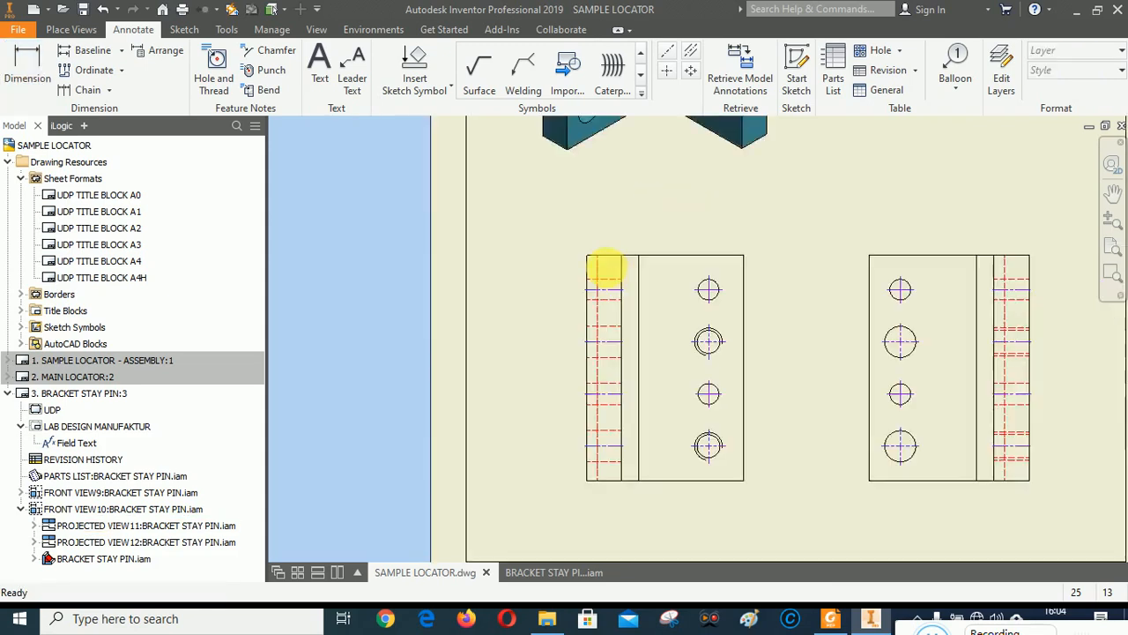
{"action": "scroll", "coordinate": [618, 277], "scroll_direction": "up", "scroll_amount": 3}
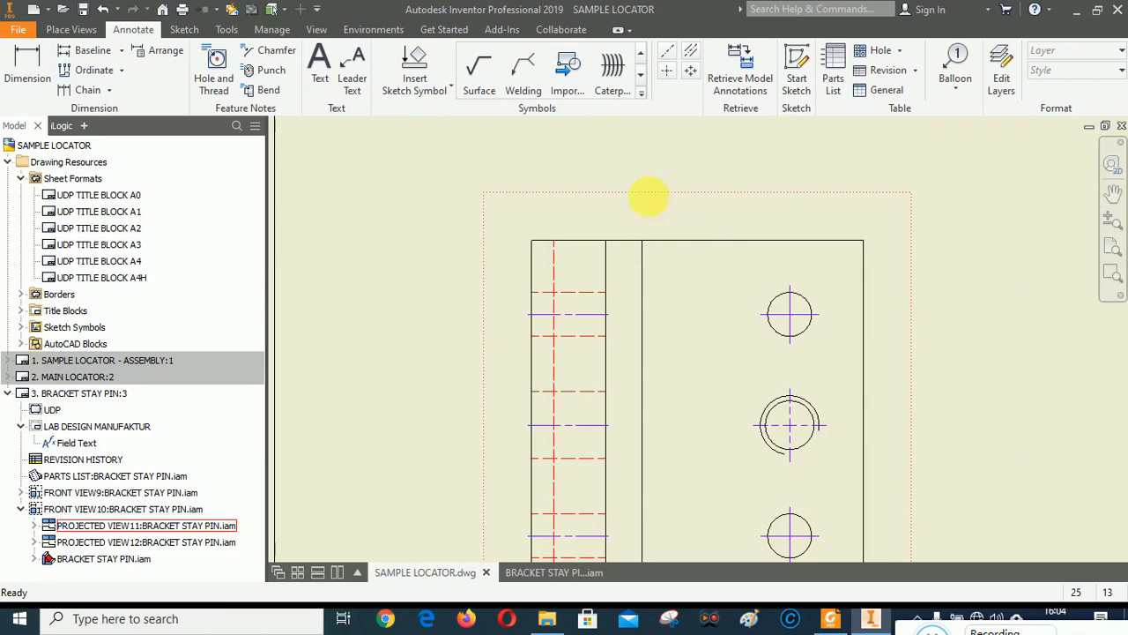
{"action": "left_click", "coordinate": [614, 72]}
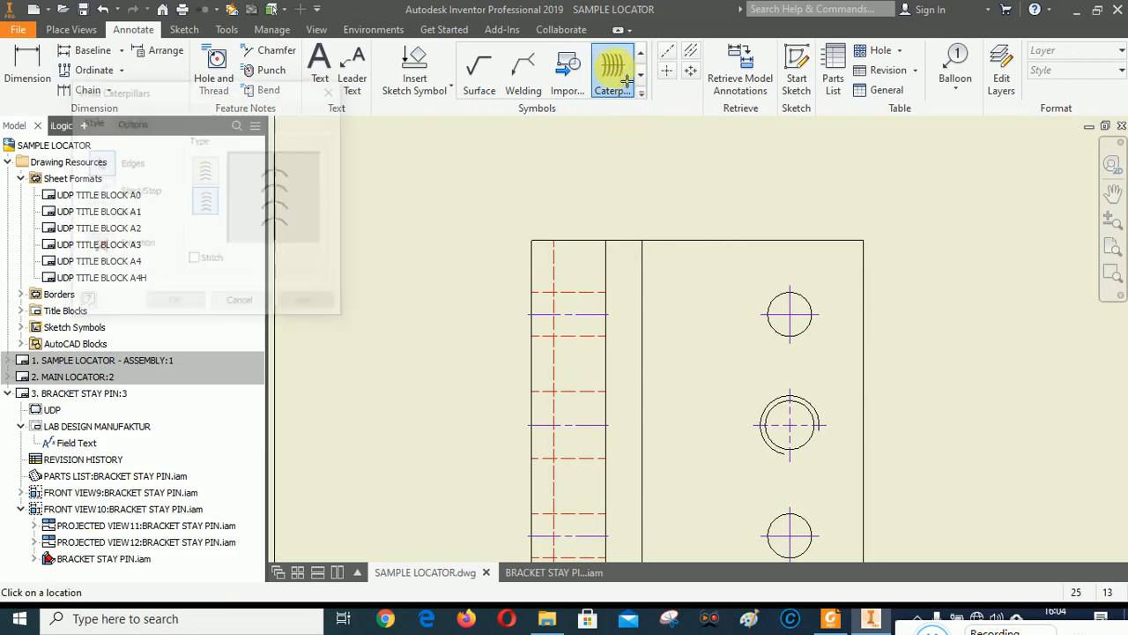
{"action": "left_click", "coordinate": [646, 272]}
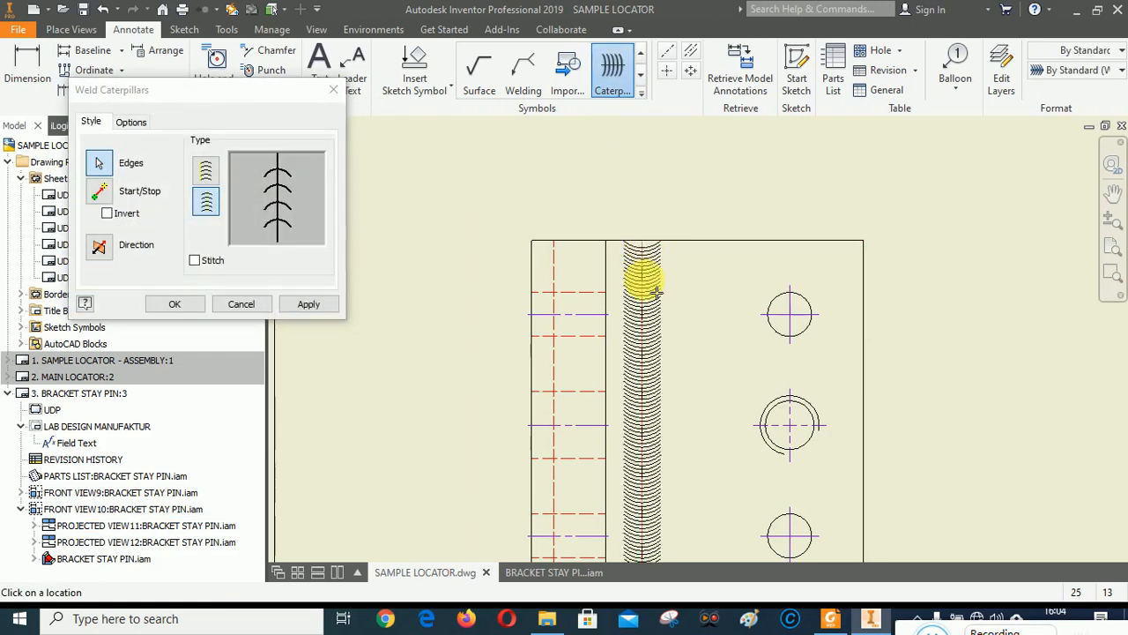
{"action": "left_click", "coordinate": [209, 173]}
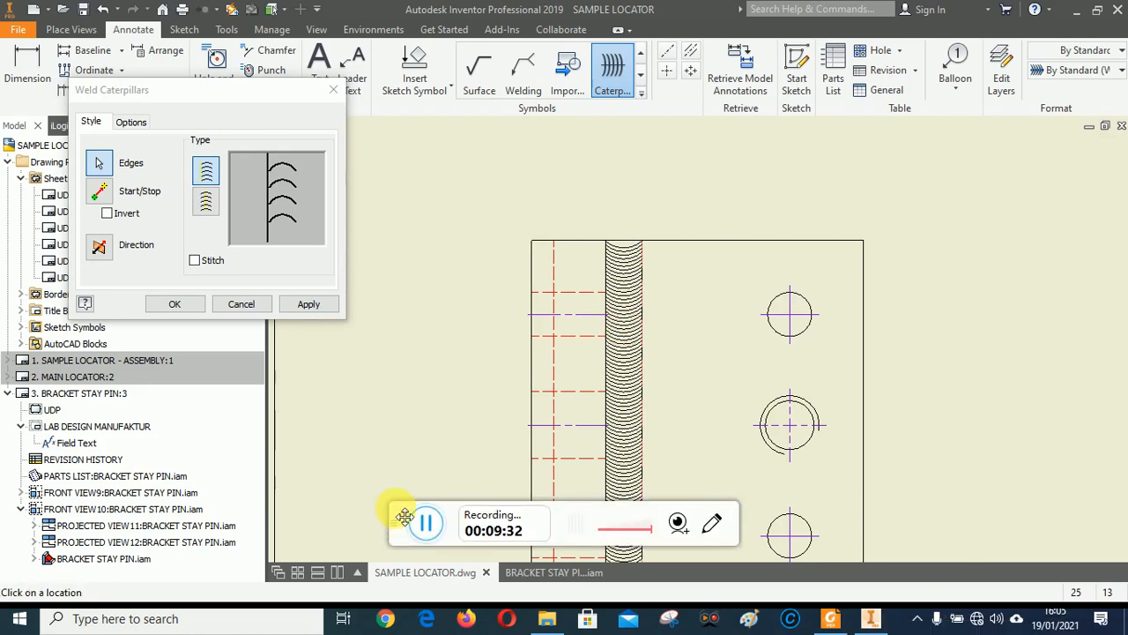
{"action": "left_click_drag", "start_coordinate": [404, 517], "coordinate": [919, 633]}
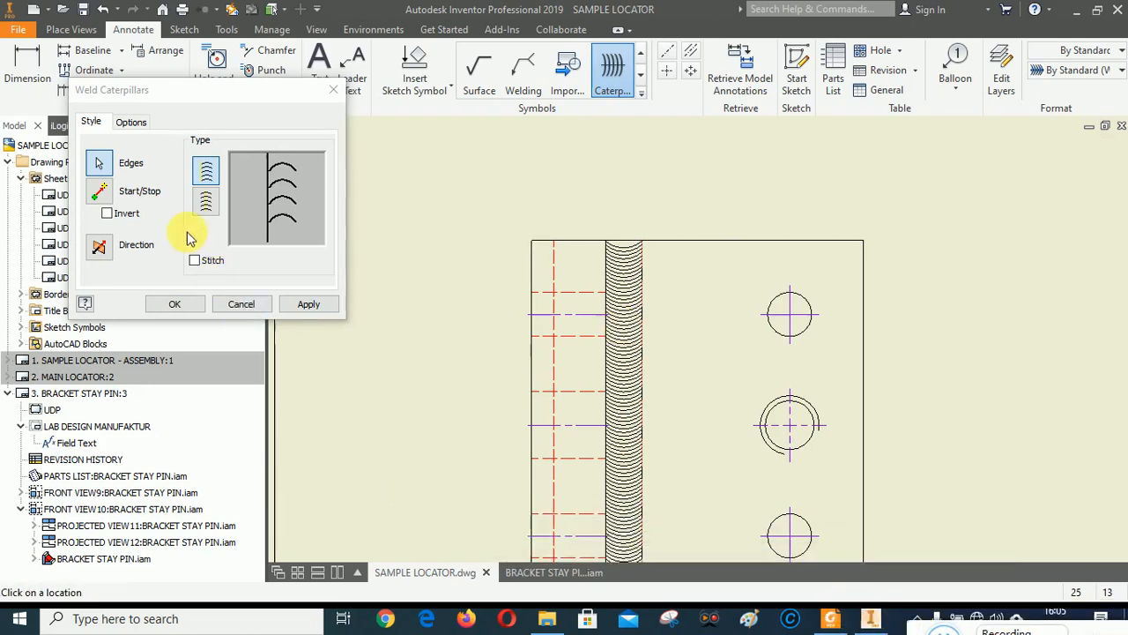
{"action": "left_click", "coordinate": [128, 121]}
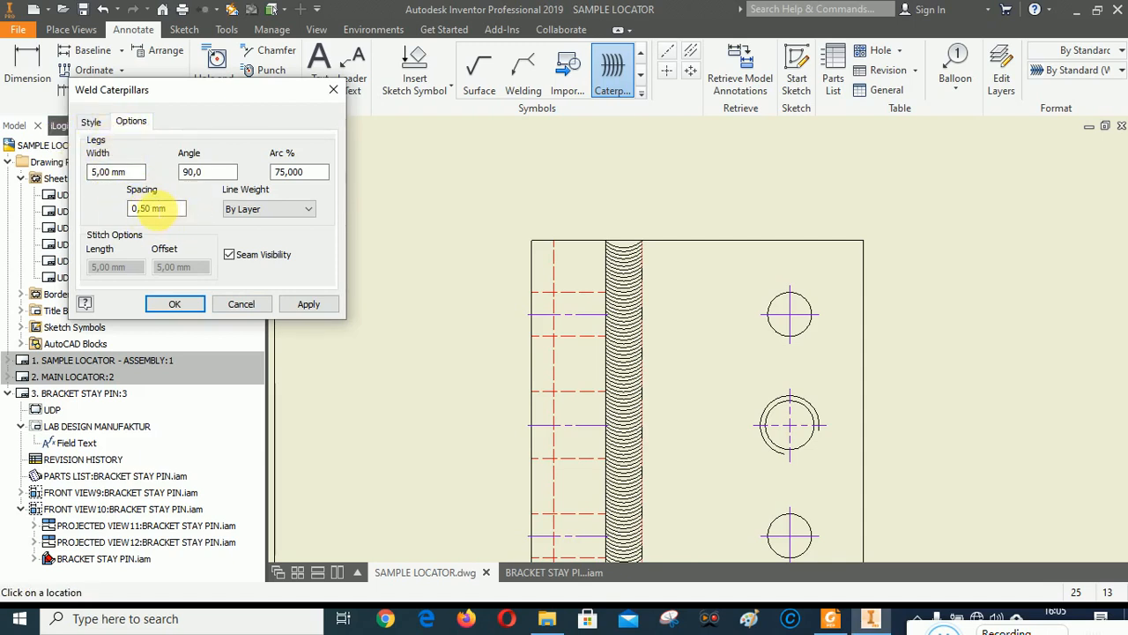
{"action": "left_click", "coordinate": [314, 305]}
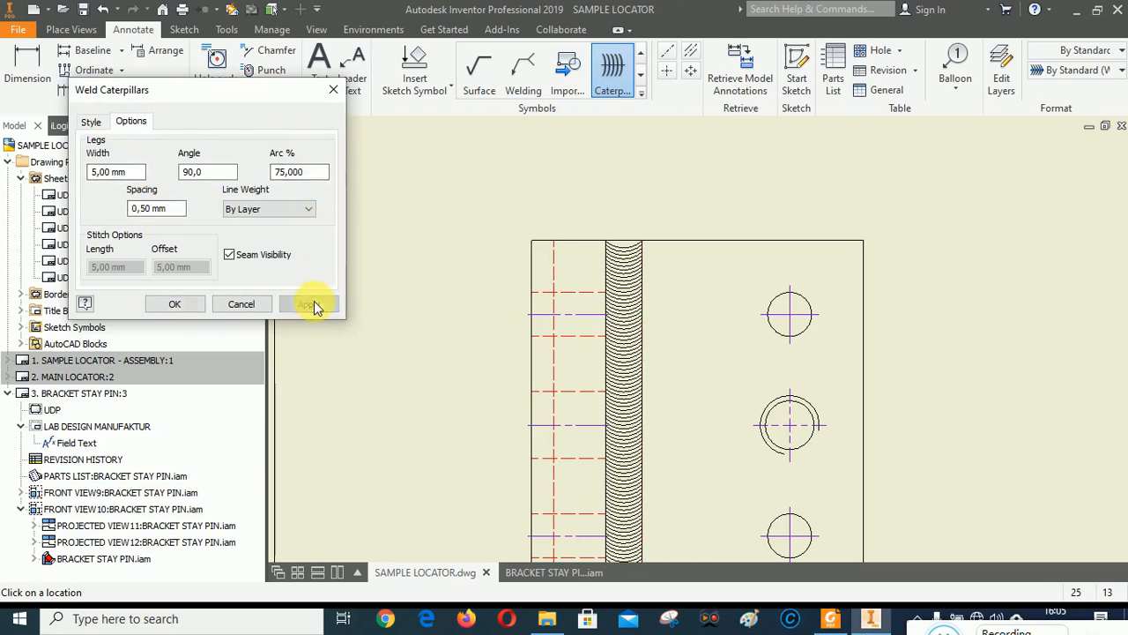
Step: Add the same 5 mm one-sided weld caterpillar along the weld strip of the lower-right bracket view, and finish the caterpillar command
{"action": "scroll", "coordinate": [584, 188], "scroll_direction": "down", "scroll_amount": 3}
{"action": "scroll", "coordinate": [899, 232], "scroll_direction": "up", "scroll_amount": 3}
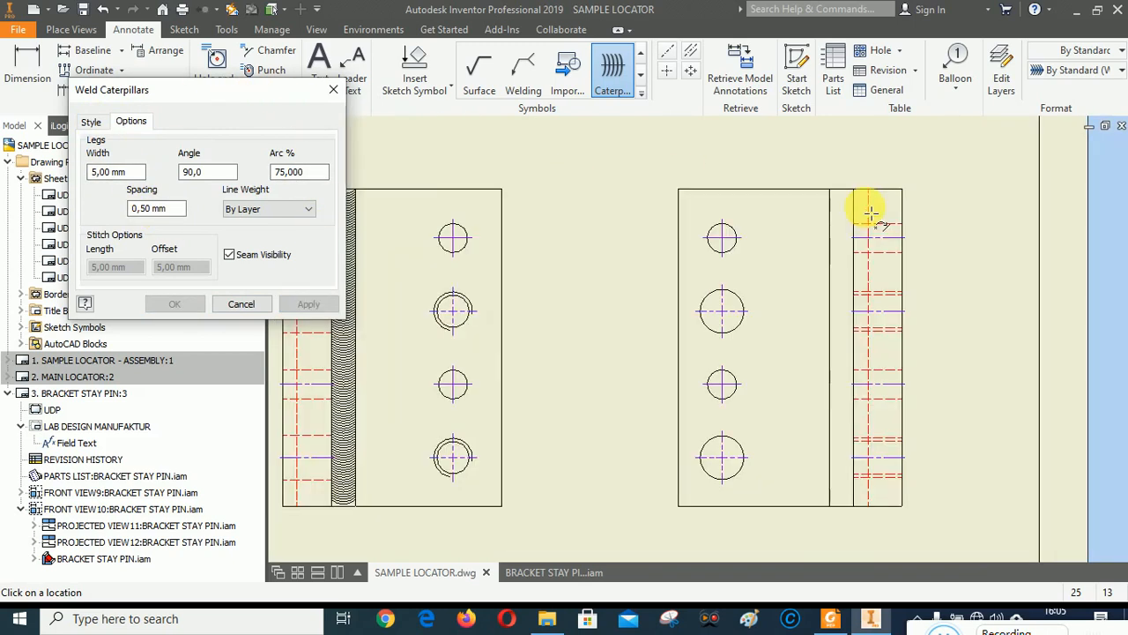
{"action": "left_click", "coordinate": [832, 234]}
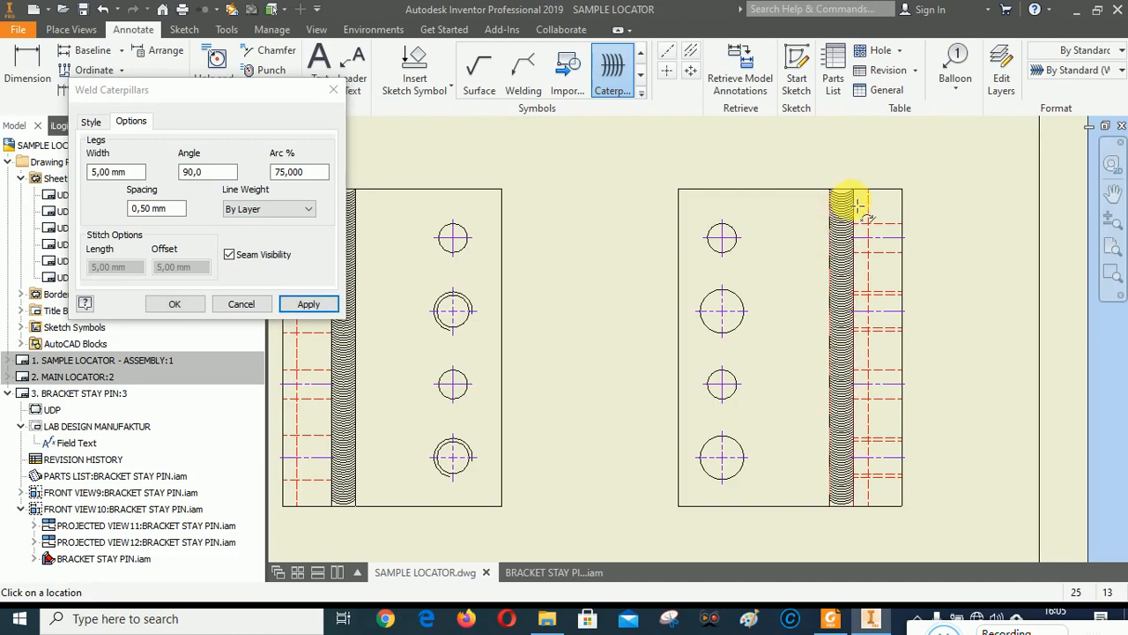
{"action": "scroll", "coordinate": [869, 208], "scroll_direction": "up", "scroll_amount": 2}
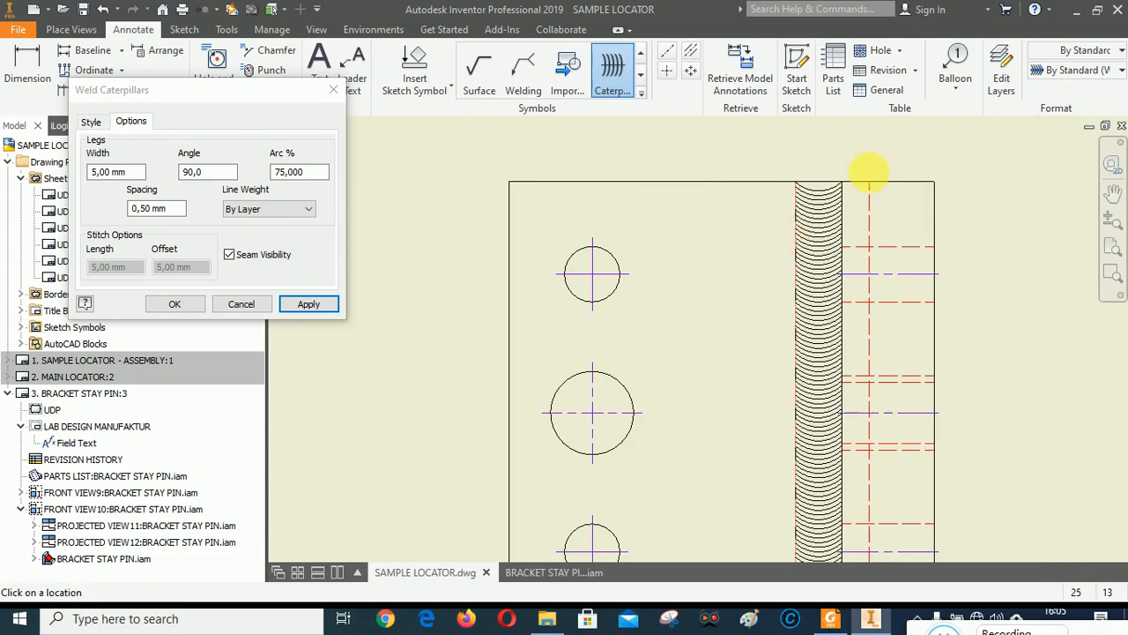
{"action": "left_click", "coordinate": [307, 303]}
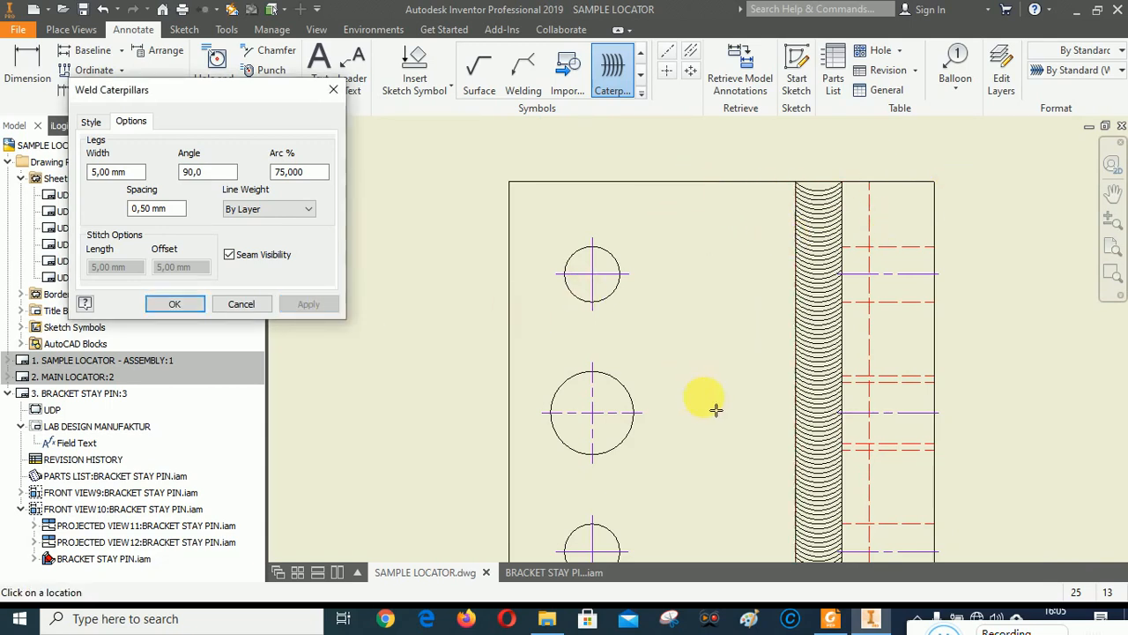
{"action": "scroll", "coordinate": [718, 401], "scroll_direction": "down", "scroll_amount": 4}
{"action": "scroll", "coordinate": [754, 216], "scroll_direction": "up", "scroll_amount": 4}
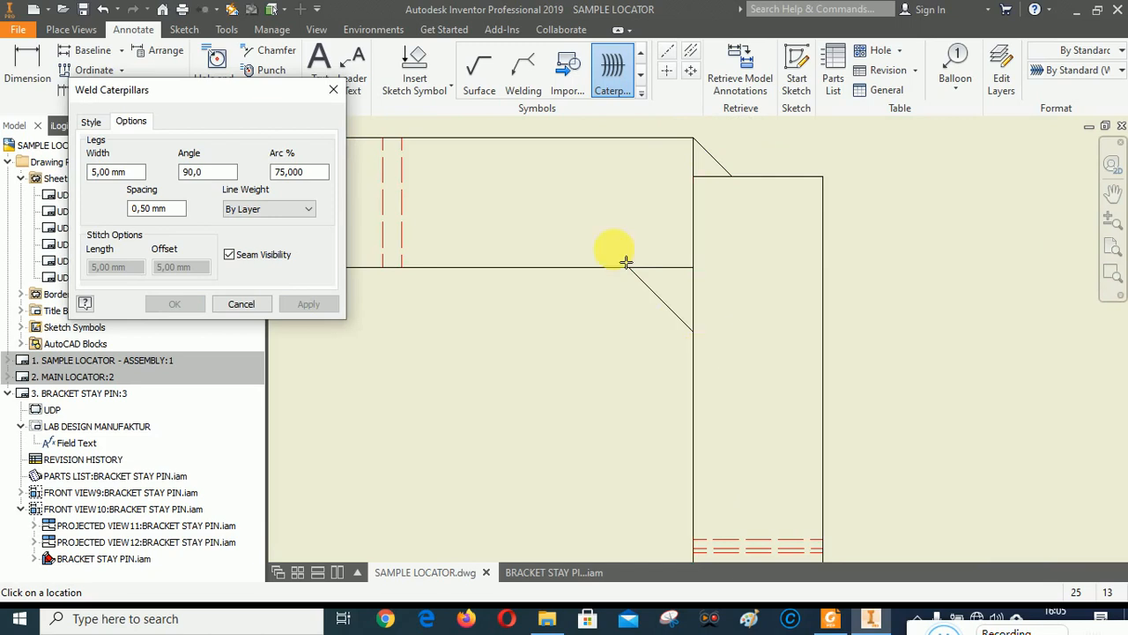
{"action": "left_click", "coordinate": [248, 304]}
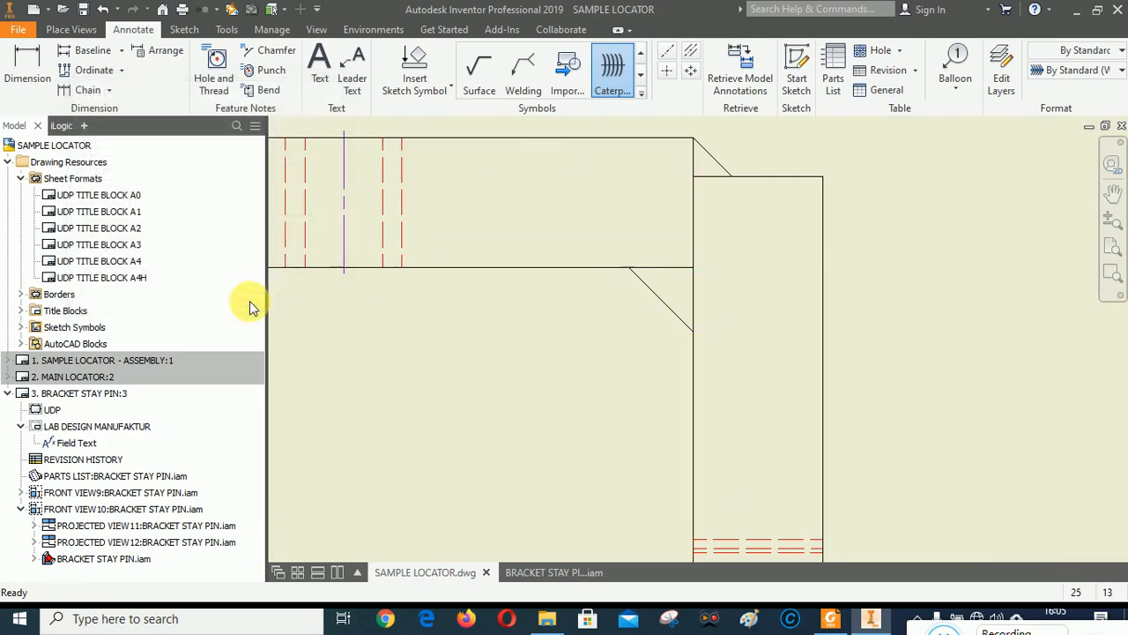
{"action": "left_click", "coordinate": [642, 77]}
{"action": "left_click", "coordinate": [479, 69]}
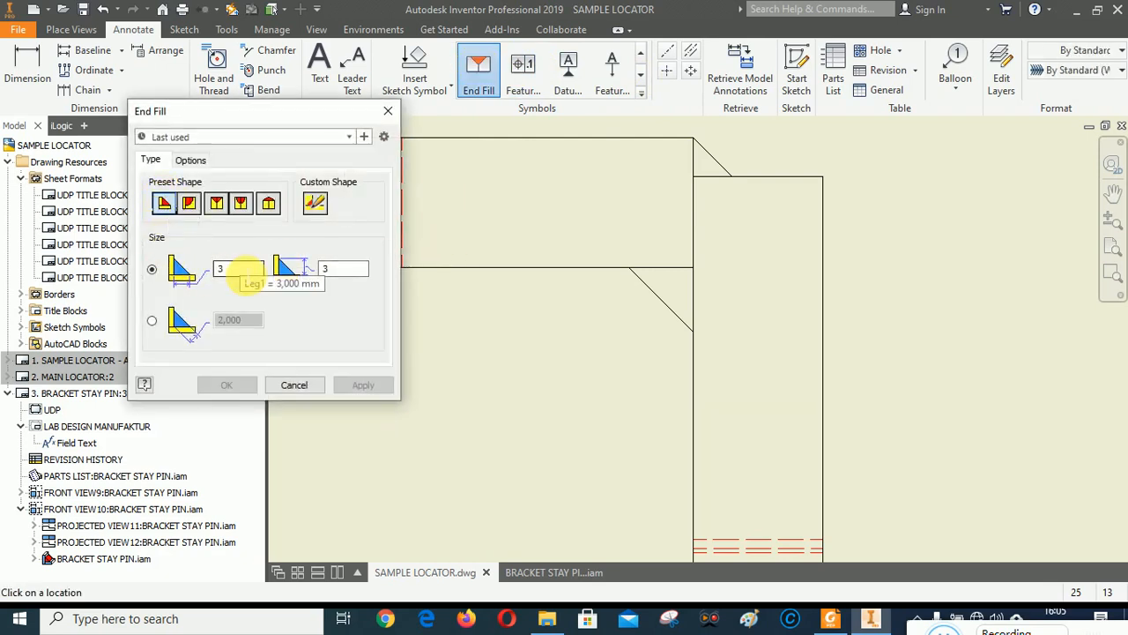
{"action": "left_click", "coordinate": [297, 386]}
Step: Measure the leg height of the outer corner weld in the L-shaped view with a temporary dimension
{"action": "left_click", "coordinate": [28, 66]}
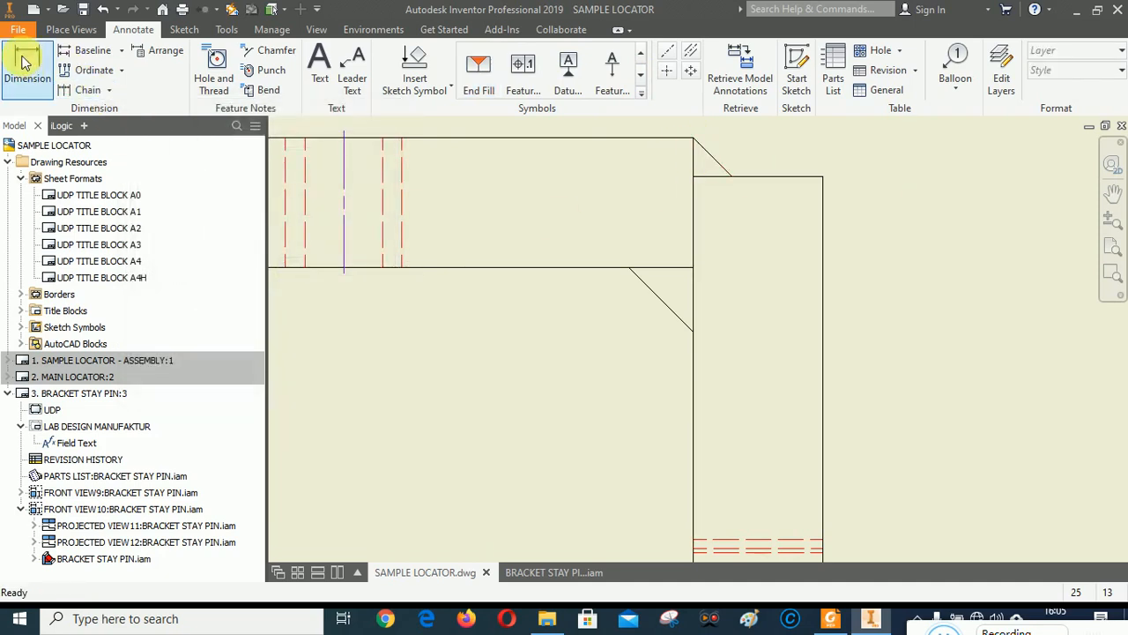
{"action": "left_click", "coordinate": [763, 177]}
{"action": "left_click", "coordinate": [681, 138]}
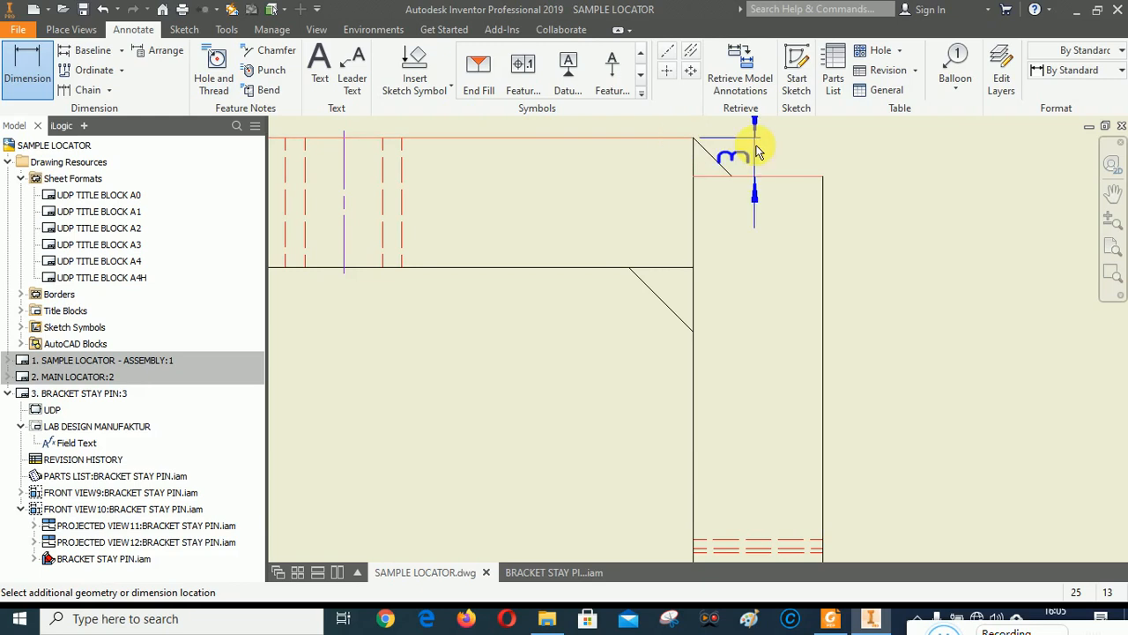
{"action": "key", "text": "Escape"}
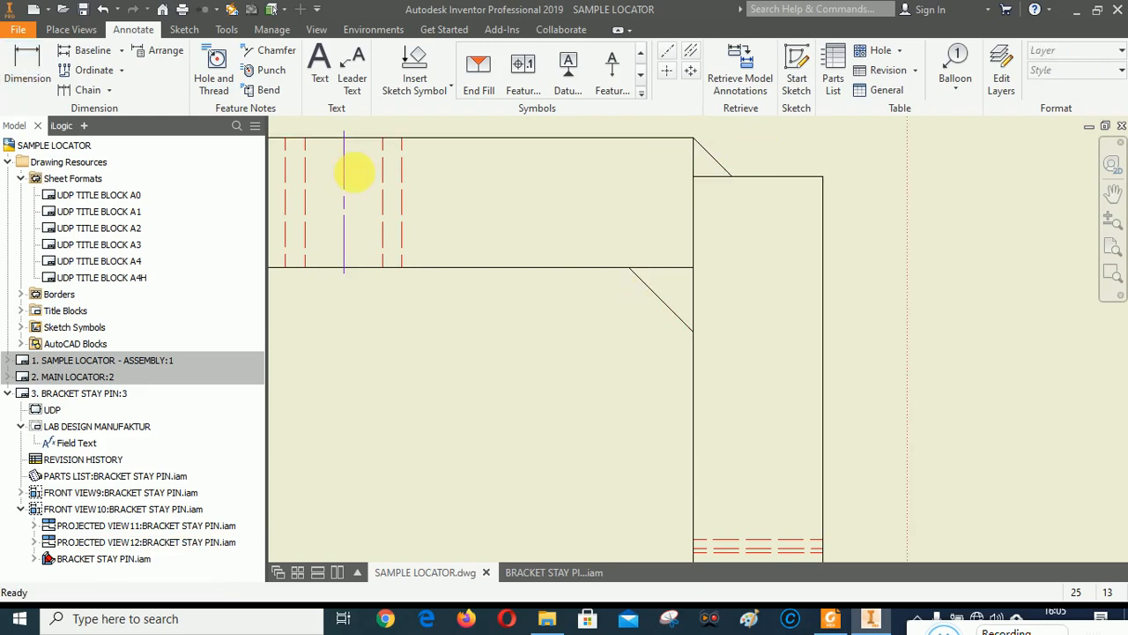
Step: Place a triangular End Fill with 3 mm legs on the outer corner weld of the L-shaped view
{"action": "left_click", "coordinate": [479, 70]}
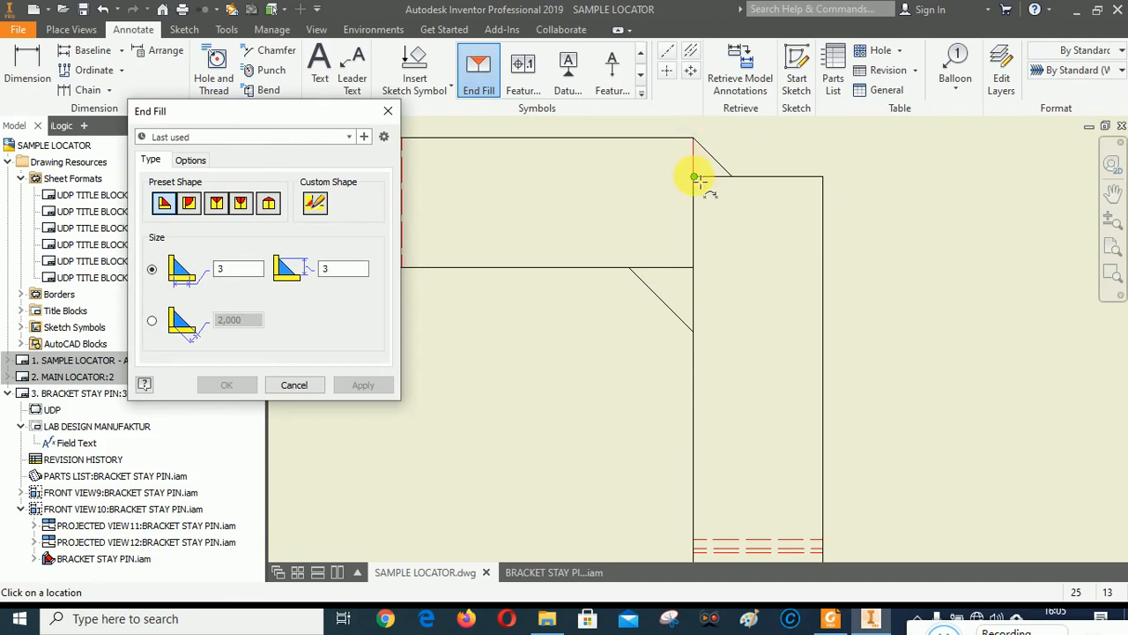
{"action": "mouse_move", "coordinate": [697, 179]}
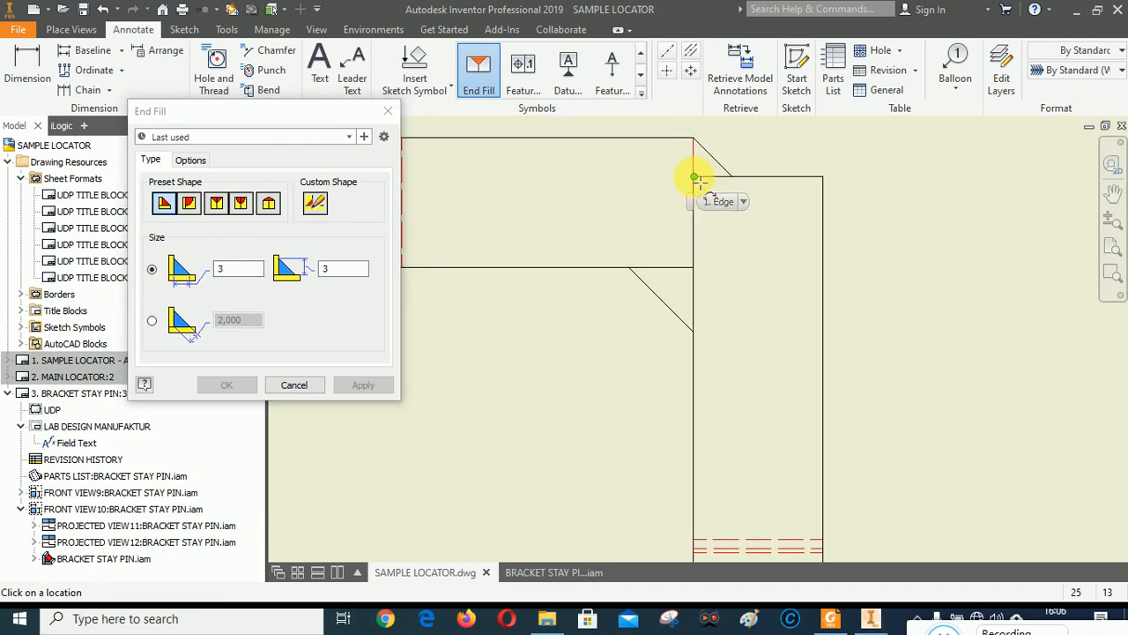
{"action": "left_click", "coordinate": [761, 149]}
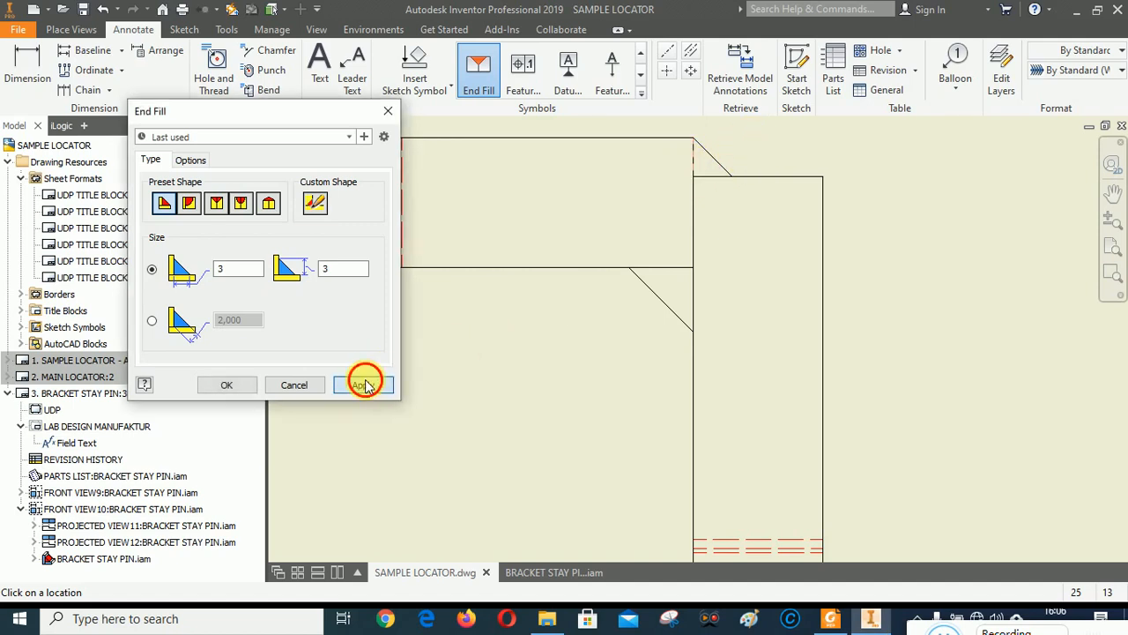
{"action": "left_click", "coordinate": [365, 385]}
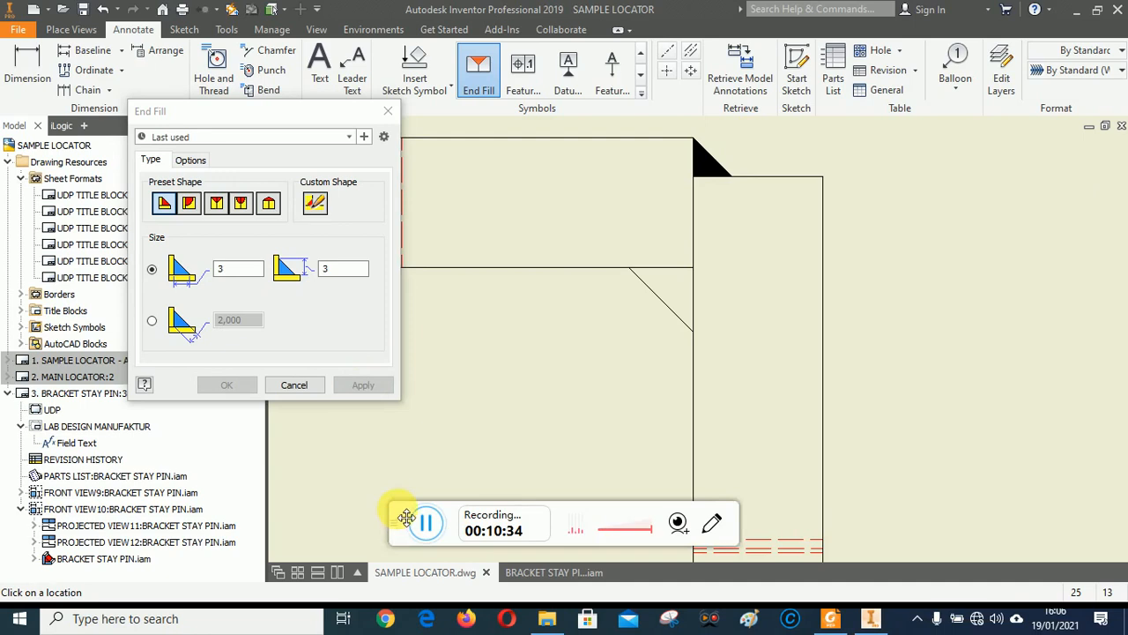
{"action": "left_click_drag", "start_coordinate": [405, 518], "coordinate": [917, 627]}
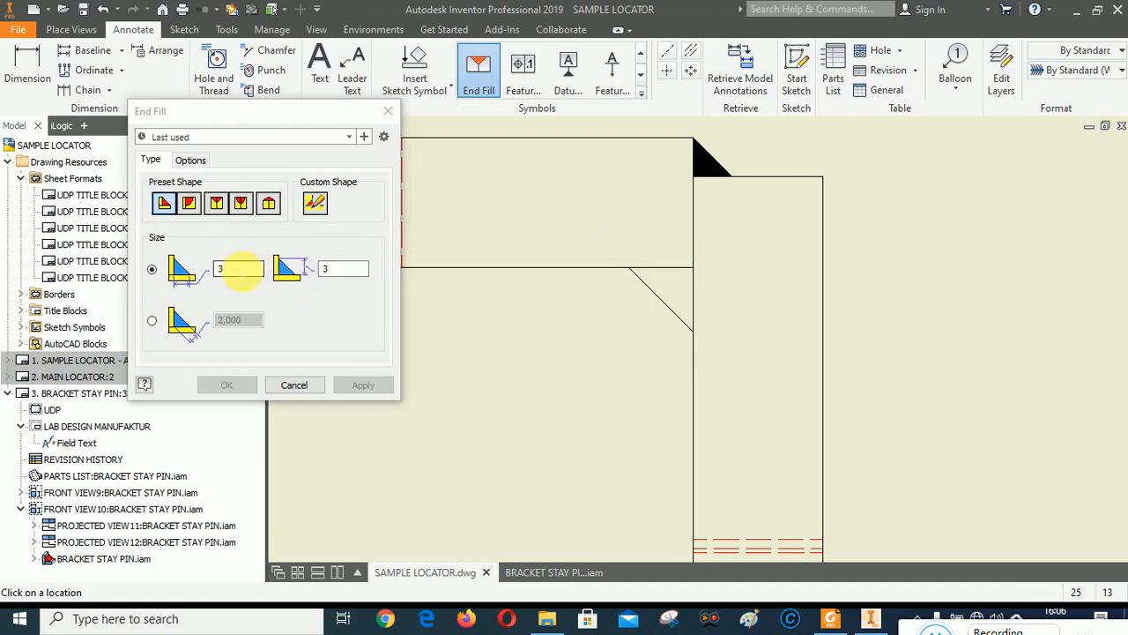
Step: Place a triangular End Fill with both legs set to 5 mm on the inner corner weld of the L-shaped view, and finish the command
{"action": "left_click", "coordinate": [239, 269]}
{"action": "type", "text": "5"}
{"action": "left_click", "coordinate": [342, 269]}
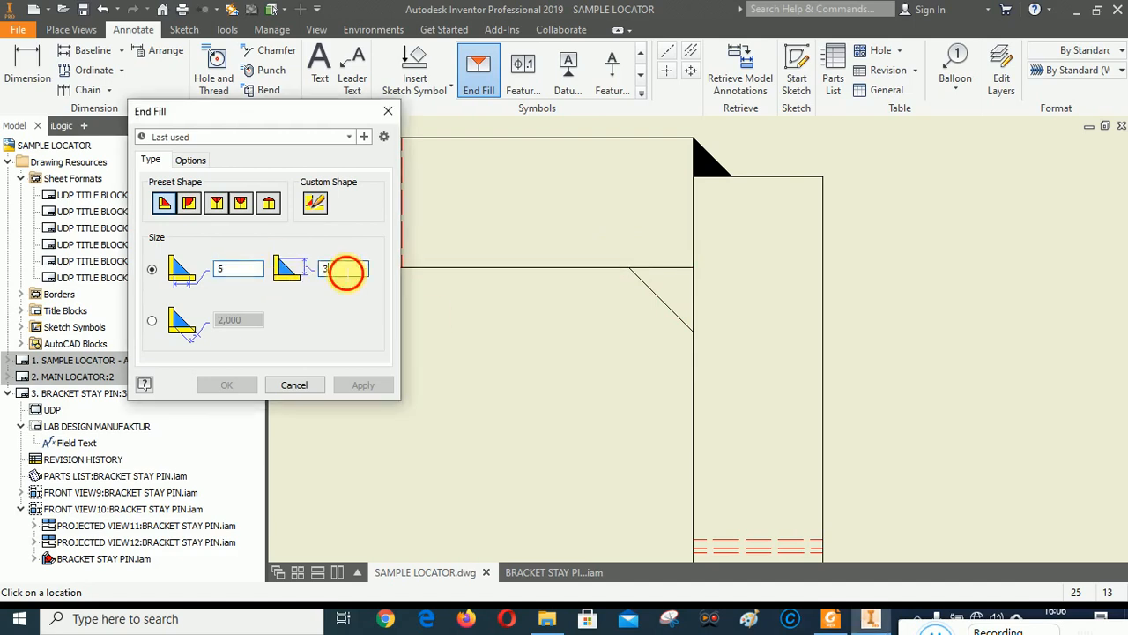
{"action": "type", "text": "5"}
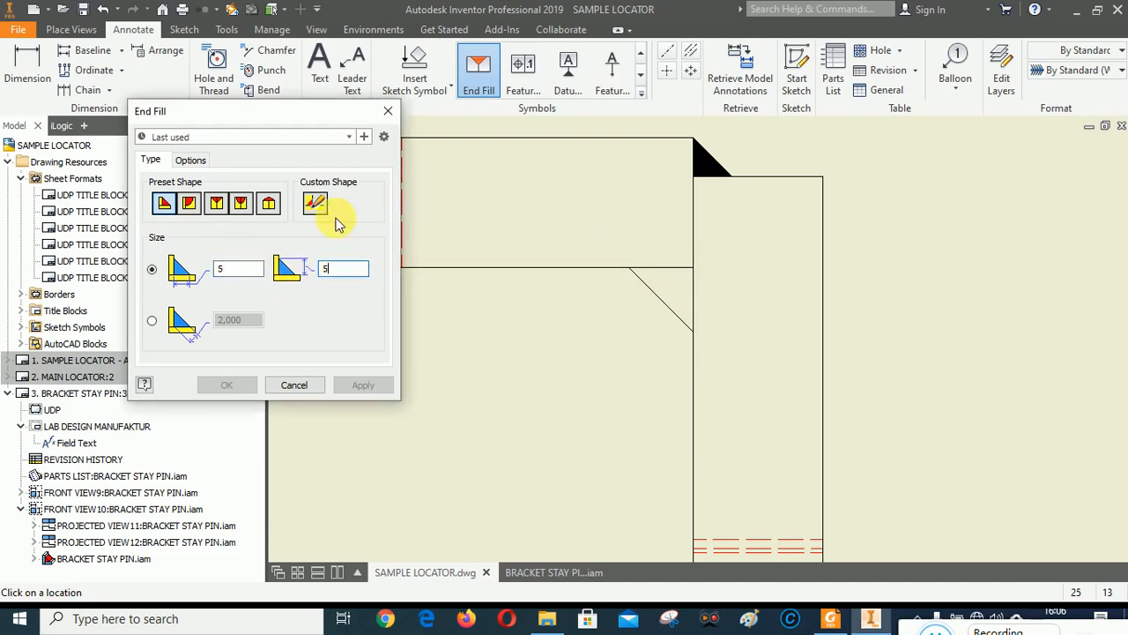
{"action": "left_click", "coordinate": [694, 268]}
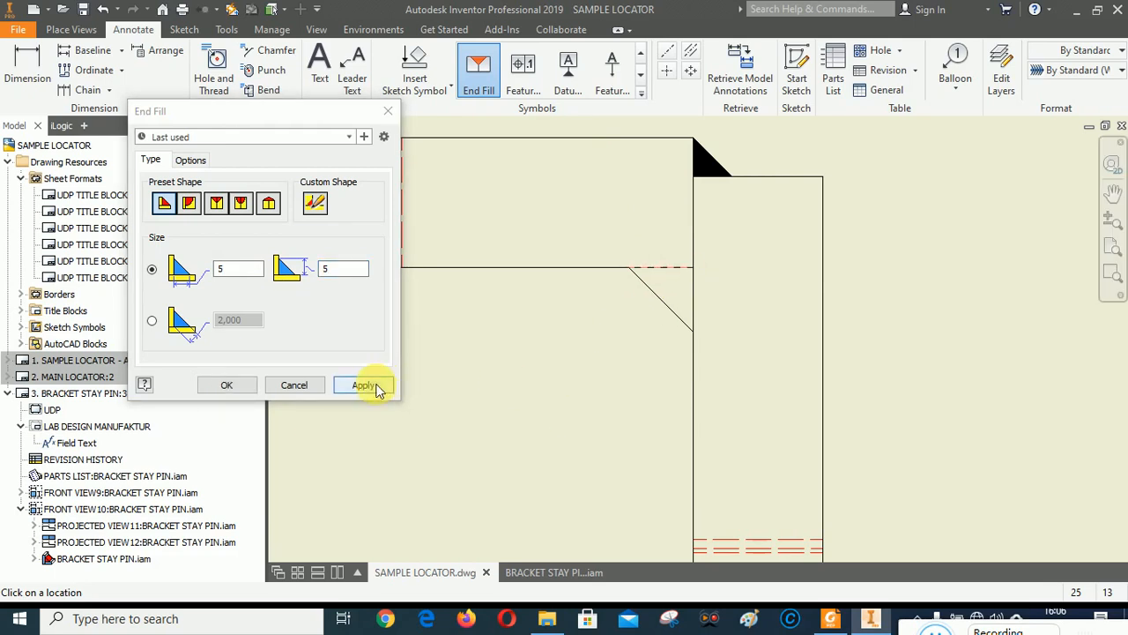
{"action": "left_click", "coordinate": [363, 385]}
{"action": "scroll", "coordinate": [868, 270], "scroll_direction": "down", "scroll_amount": 2}
{"action": "scroll", "coordinate": [869, 271], "scroll_direction": "down", "scroll_amount": 1}
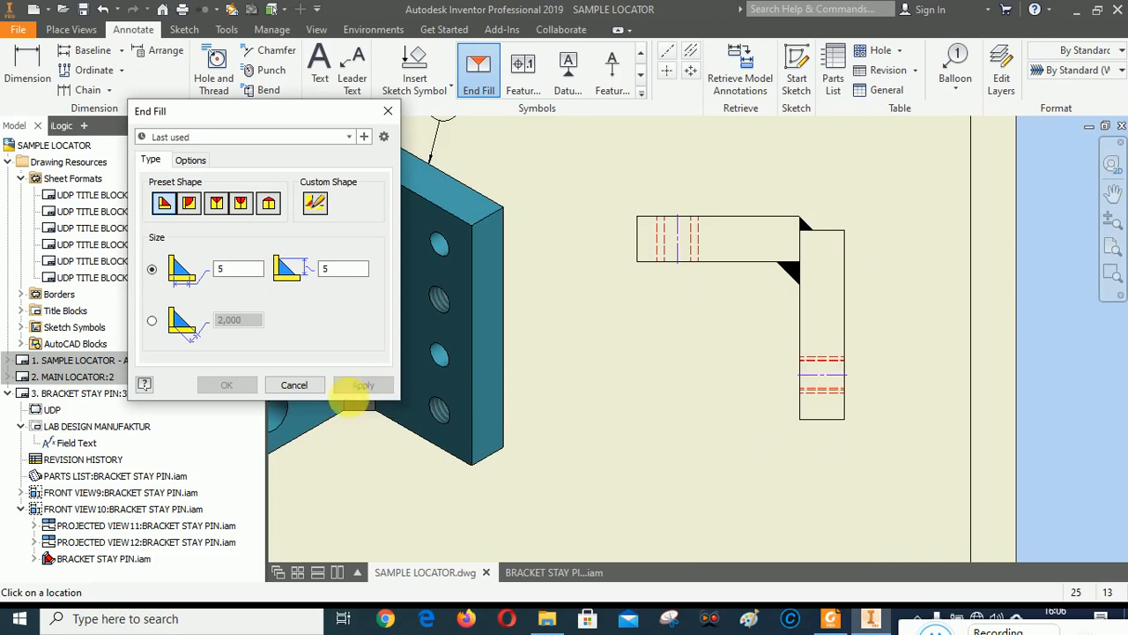
{"action": "left_click", "coordinate": [294, 385]}
Step: Examine the weld caterpillars in the lower views and the end fills in the L-shaped view
{"action": "scroll", "coordinate": [802, 176], "scroll_direction": "down", "scroll_amount": 4}
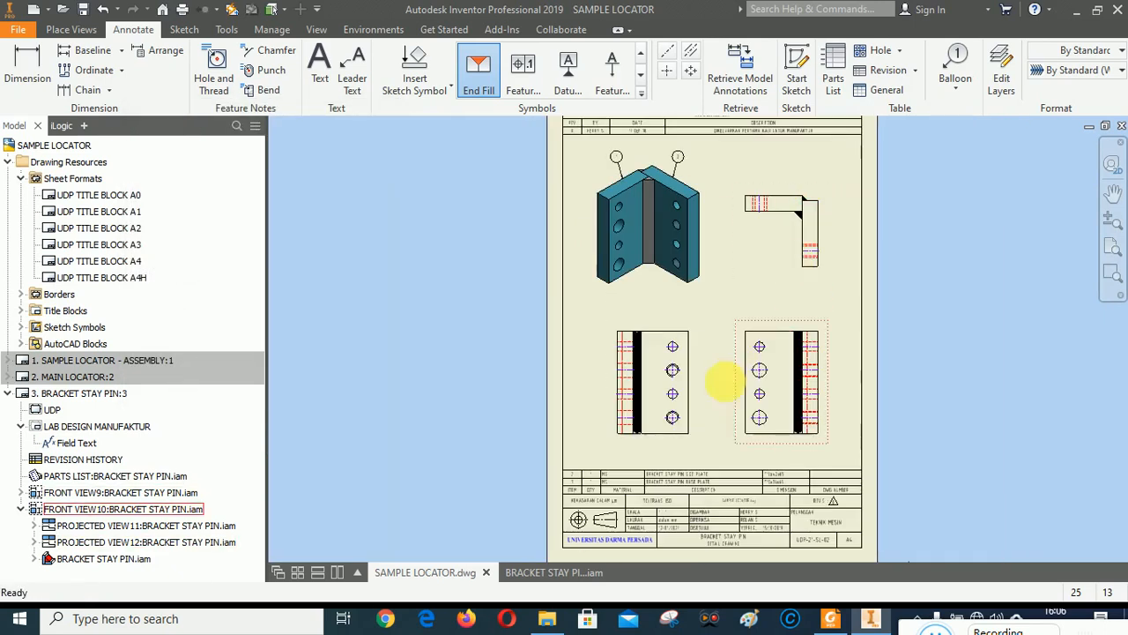
{"action": "scroll", "coordinate": [712, 381], "scroll_direction": "up", "scroll_amount": 2}
{"action": "scroll", "coordinate": [657, 286], "scroll_direction": "down", "scroll_amount": 3}
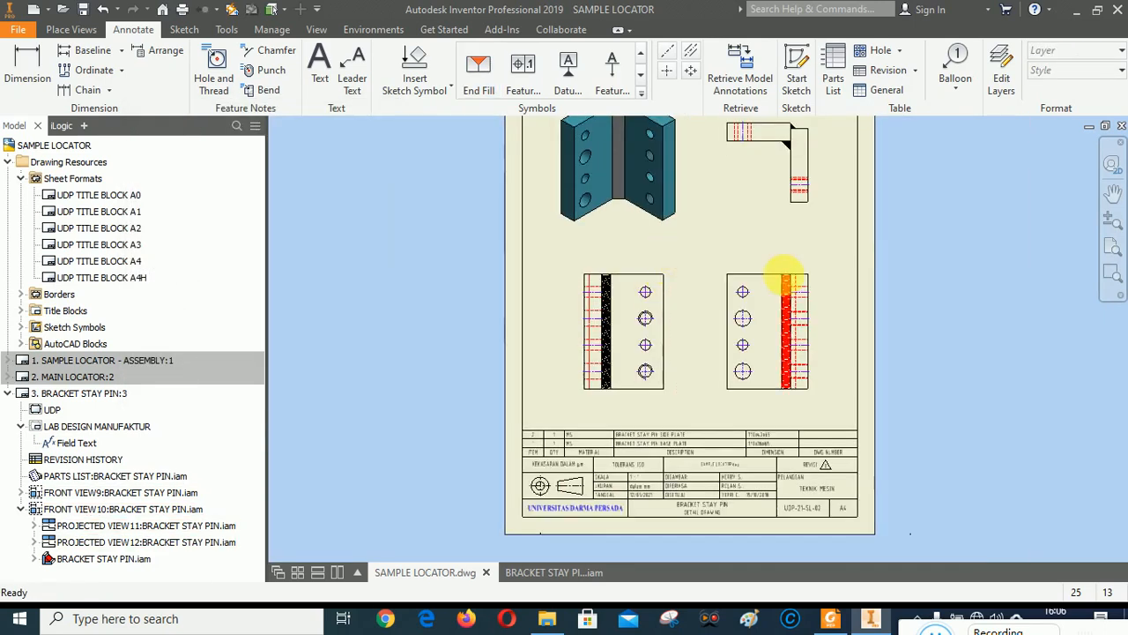
{"action": "scroll", "coordinate": [796, 137], "scroll_direction": "up", "scroll_amount": 4}
{"action": "scroll", "coordinate": [807, 194], "scroll_direction": "up", "scroll_amount": 2}
{"action": "scroll", "coordinate": [801, 202], "scroll_direction": "down", "scroll_amount": 3}
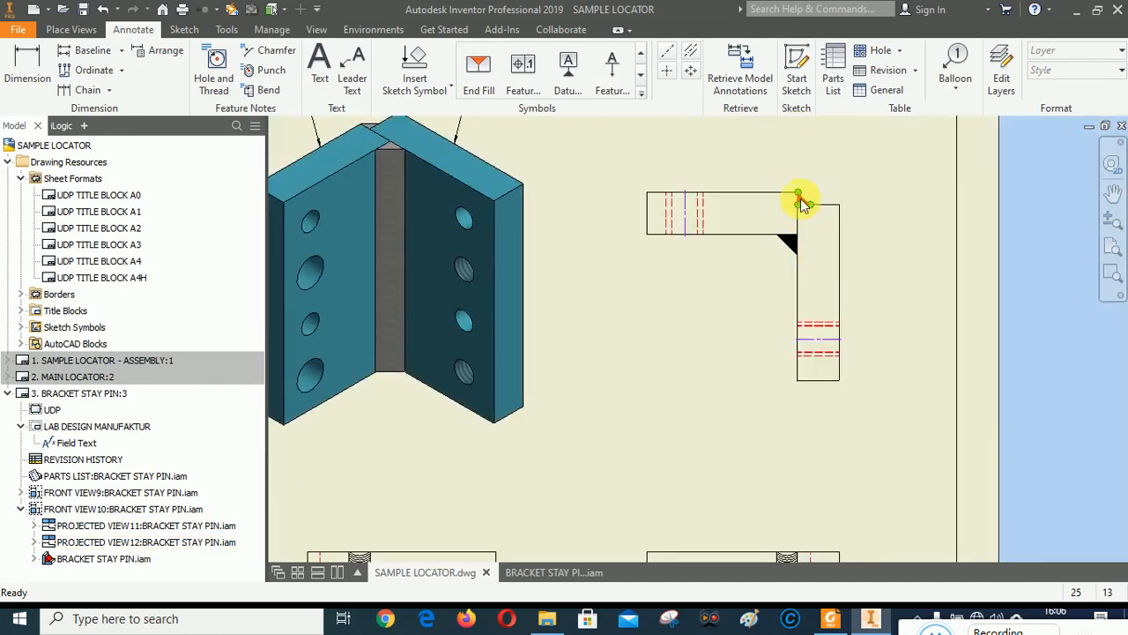
{"action": "scroll", "coordinate": [790, 176], "scroll_direction": "up", "scroll_amount": 4}
{"action": "scroll", "coordinate": [798, 212], "scroll_direction": "down", "scroll_amount": 5}
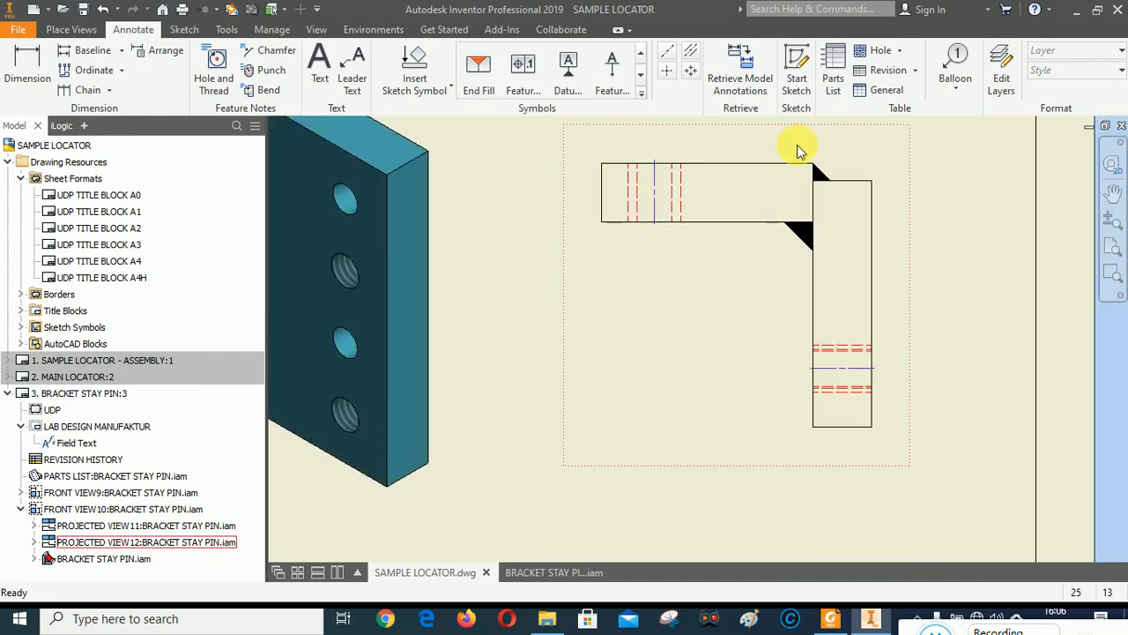
Step: Check the two lower views, the title block and the overall layout of the Bracket Stay Pin sheet
{"action": "scroll", "coordinate": [797, 145], "scroll_direction": "down", "scroll_amount": 2}
{"action": "scroll", "coordinate": [668, 415], "scroll_direction": "down", "scroll_amount": 2}
{"action": "scroll", "coordinate": [625, 410], "scroll_direction": "up", "scroll_amount": 6}
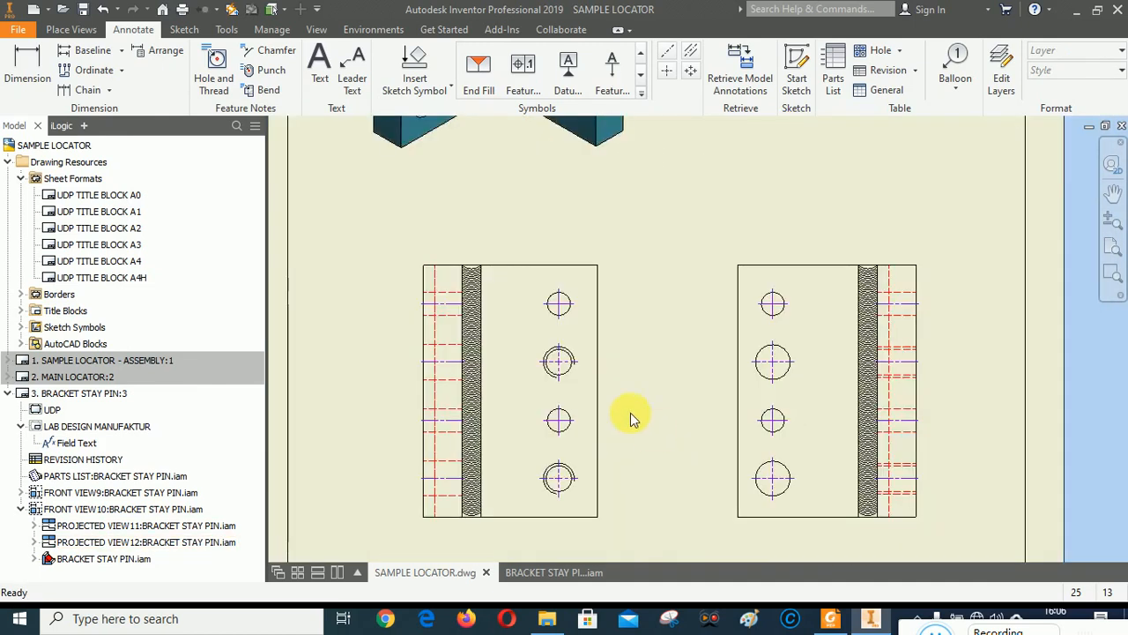
{"action": "scroll", "coordinate": [604, 237], "scroll_direction": "down", "scroll_amount": 3}
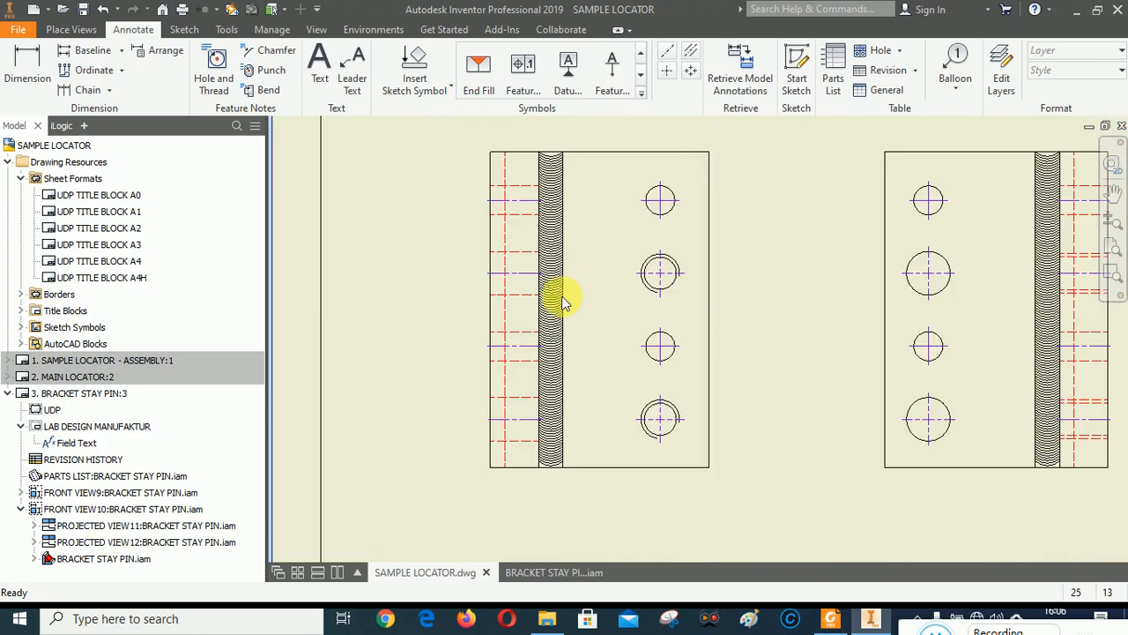
{"action": "scroll", "coordinate": [559, 294], "scroll_direction": "down", "scroll_amount": 1}
{"action": "scroll", "coordinate": [690, 326], "scroll_direction": "down", "scroll_amount": 4}
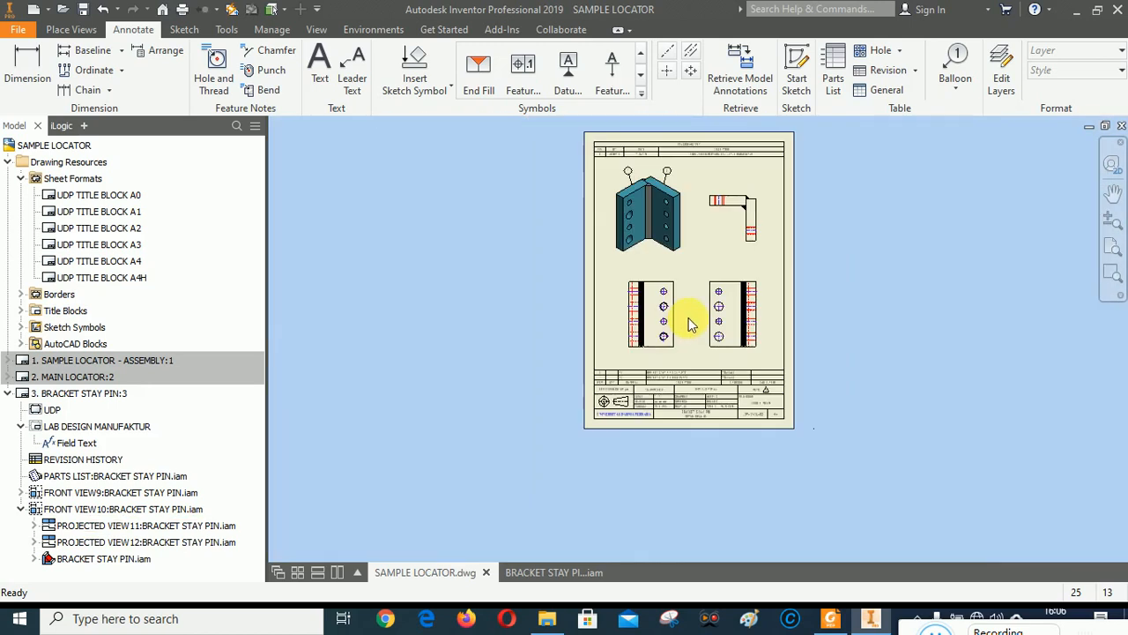
{"action": "scroll", "coordinate": [660, 361], "scroll_direction": "up", "scroll_amount": 3}
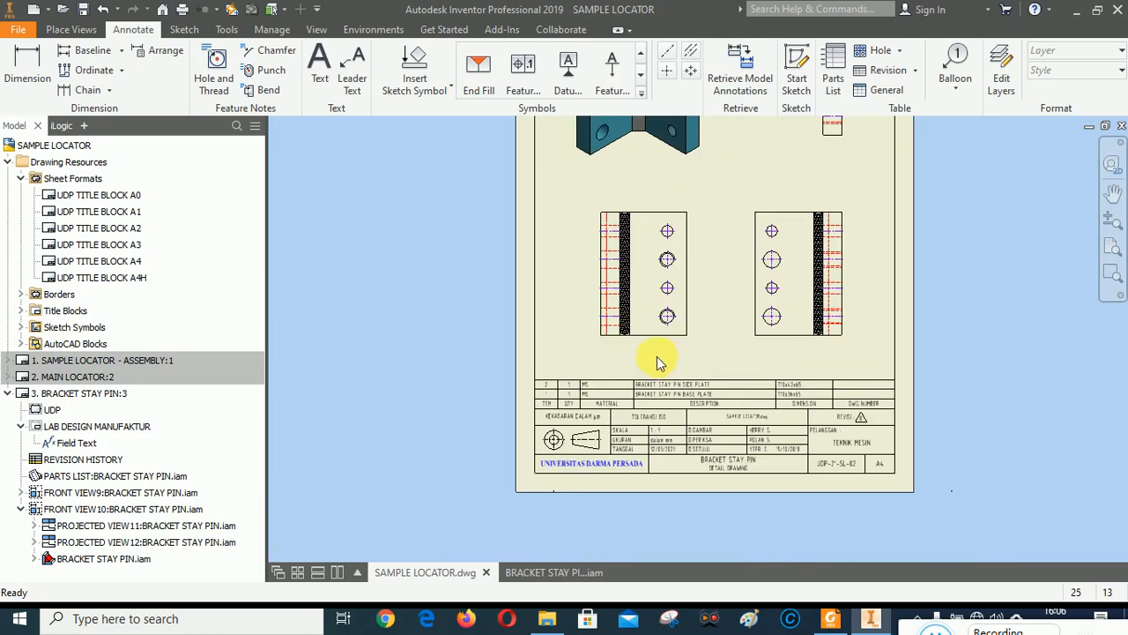
{"action": "scroll", "coordinate": [660, 361], "scroll_direction": "up", "scroll_amount": 2}
Step: Switch to Foxit Reader and examine the surface symbols, dimensions, hole notes and title block on the reference Bracket Stay Pin drawing
{"action": "left_click", "coordinate": [830, 618]}
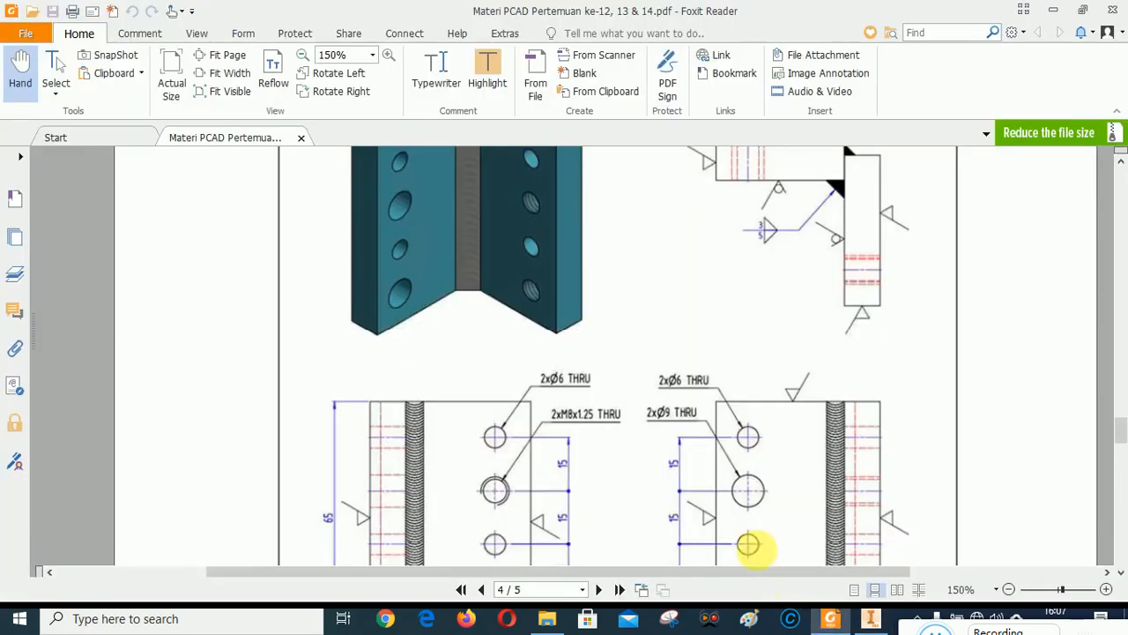
{"action": "scroll", "coordinate": [670, 320], "scroll_direction": "down", "scroll_amount": 5}
{"action": "scroll", "coordinate": [681, 385], "scroll_direction": "down", "scroll_amount": 2}
{"action": "scroll", "coordinate": [676, 308], "scroll_direction": "up", "scroll_amount": 6}
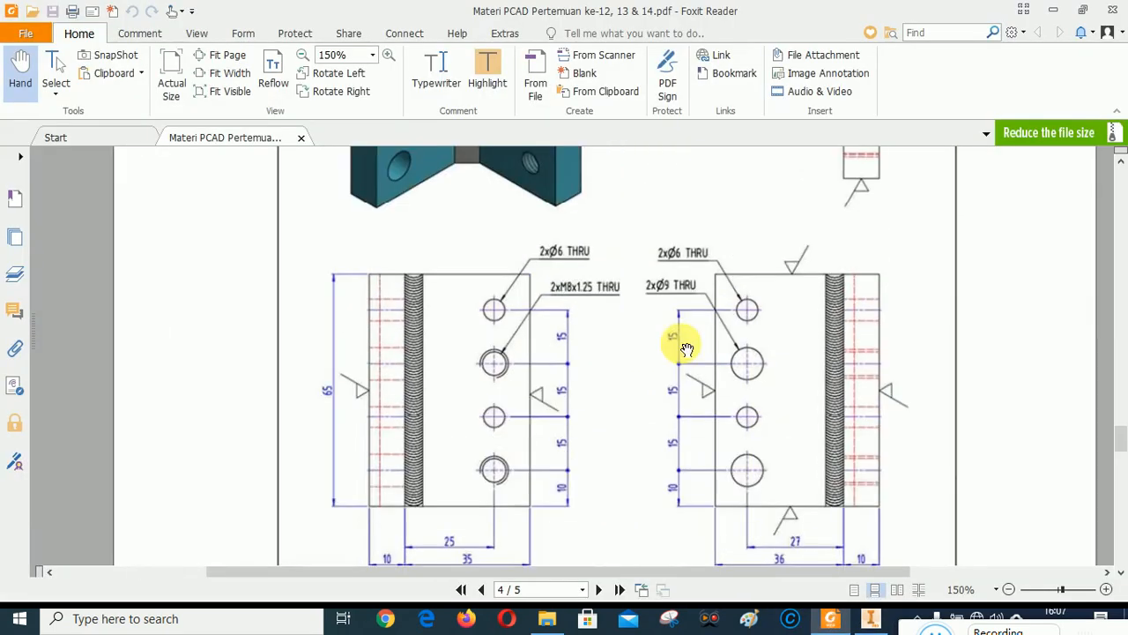
{"action": "scroll", "coordinate": [706, 432], "scroll_direction": "up", "scroll_amount": 3}
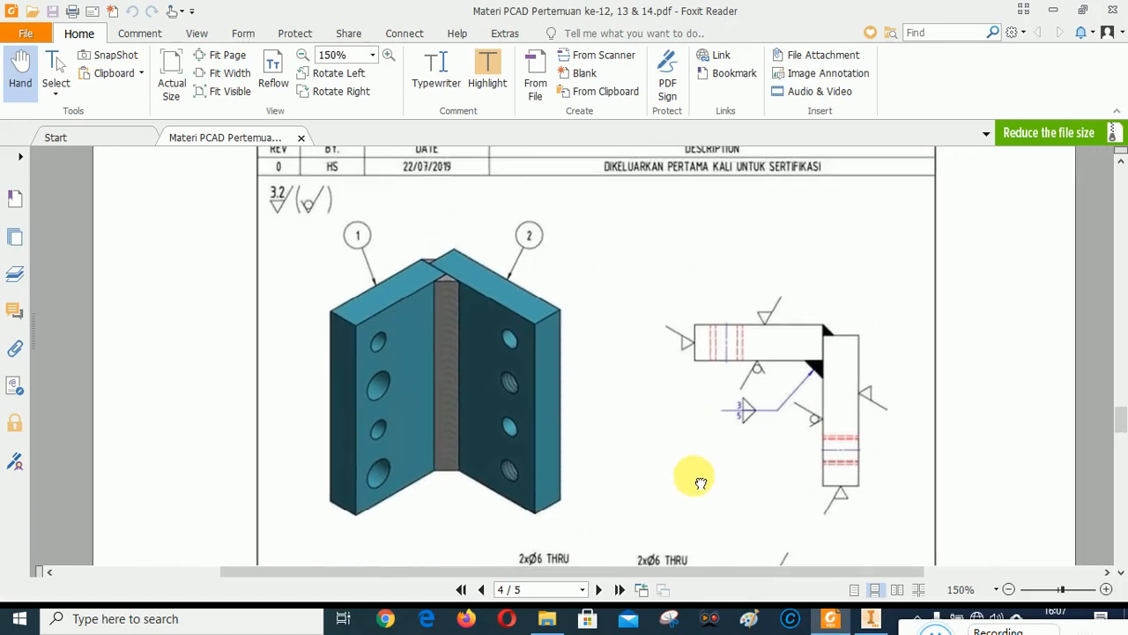
{"action": "scroll", "coordinate": [701, 458], "scroll_direction": "down", "scroll_amount": 8}
{"action": "scroll", "coordinate": [731, 352], "scroll_direction": "down", "scroll_amount": 6}
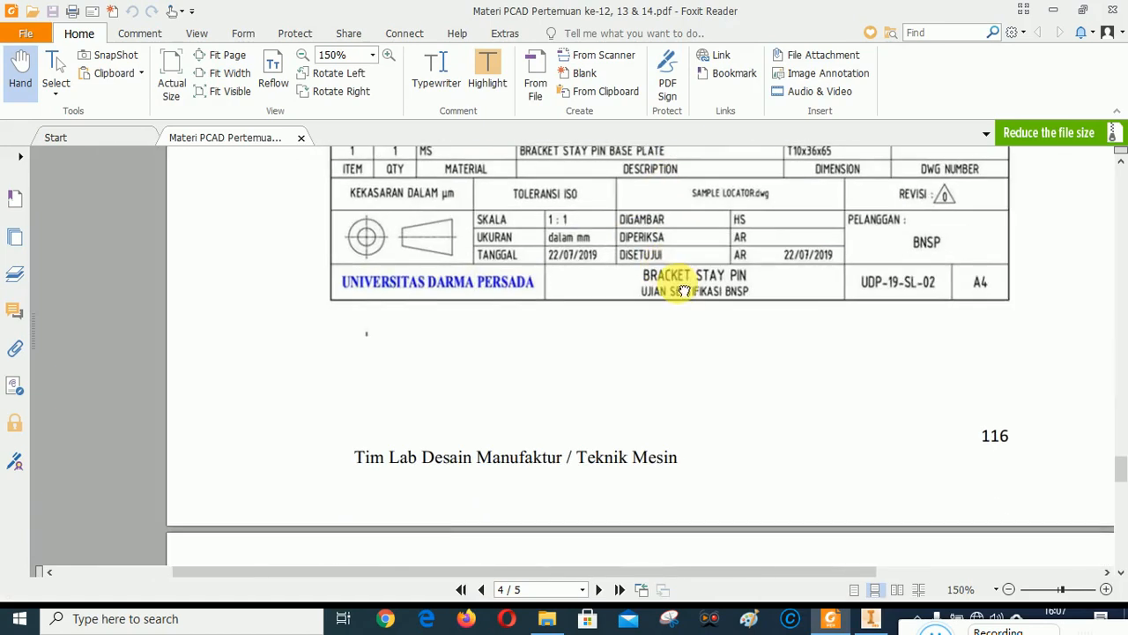
{"action": "scroll", "coordinate": [696, 265], "scroll_direction": "up", "scroll_amount": 6}
{"action": "left_click_drag", "start_coordinate": [731, 333], "coordinate": [774, 248]}
{"action": "left_click_drag", "start_coordinate": [728, 431], "coordinate": [740, 201]}
{"action": "left_click_drag", "start_coordinate": [719, 448], "coordinate": [716, 269]}
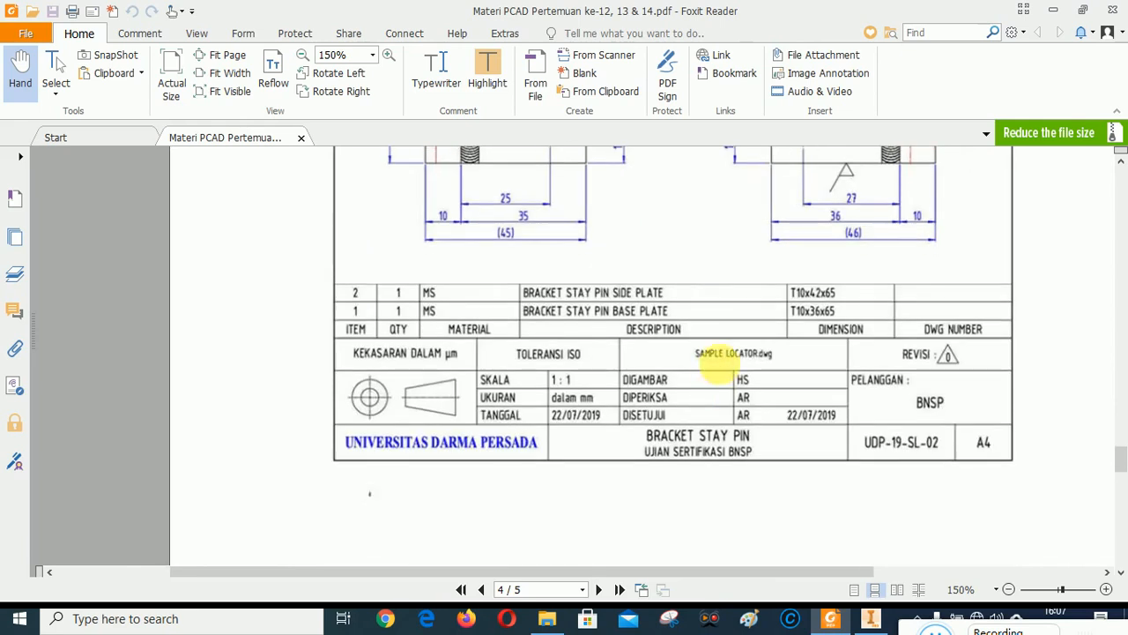
{"action": "left_click_drag", "start_coordinate": [721, 427], "coordinate": [731, 167]}
{"action": "left_click_drag", "start_coordinate": [752, 408], "coordinate": [740, 311]}
{"action": "left_click_drag", "start_coordinate": [741, 356], "coordinate": [748, 494]}
{"action": "left_click_drag", "start_coordinate": [779, 265], "coordinate": [783, 485]}
{"action": "mouse_move", "coordinate": [818, 266]}
{"action": "left_mouse_down"}
{"action": "mouse_move", "coordinate": [779, 425]}
{"action": "mouse_move", "coordinate": [781, 484]}
{"action": "left_mouse_up"}
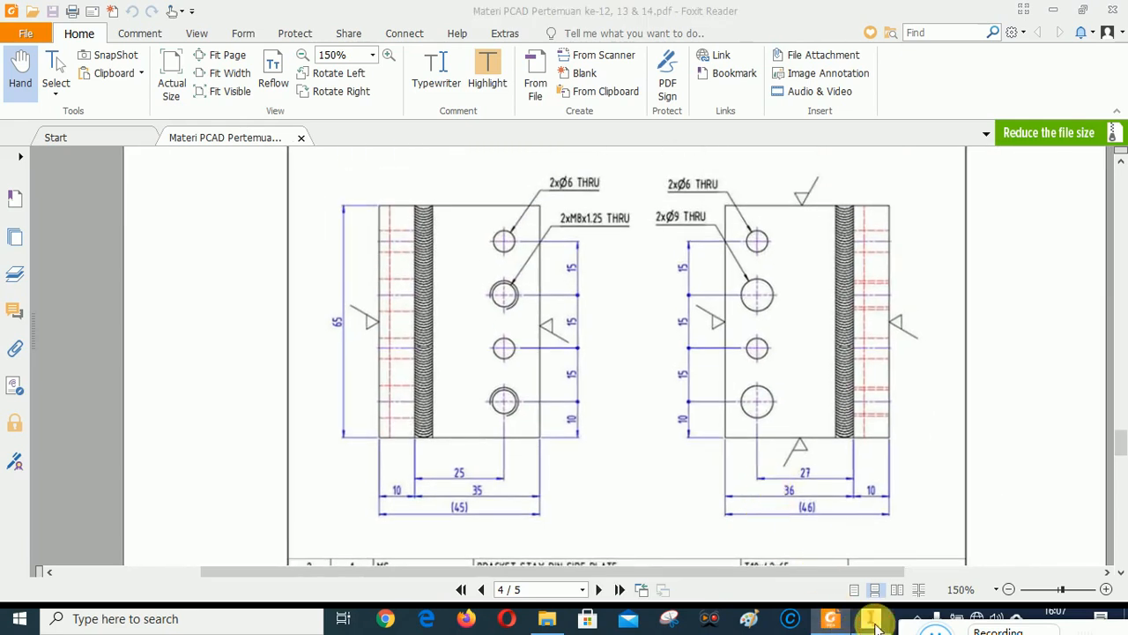
Step: Switch back to Inventor and place a material-removal surface texture symbol with no roughness value on the left edge of the lower-left view
{"action": "left_click", "coordinate": [867, 617]}
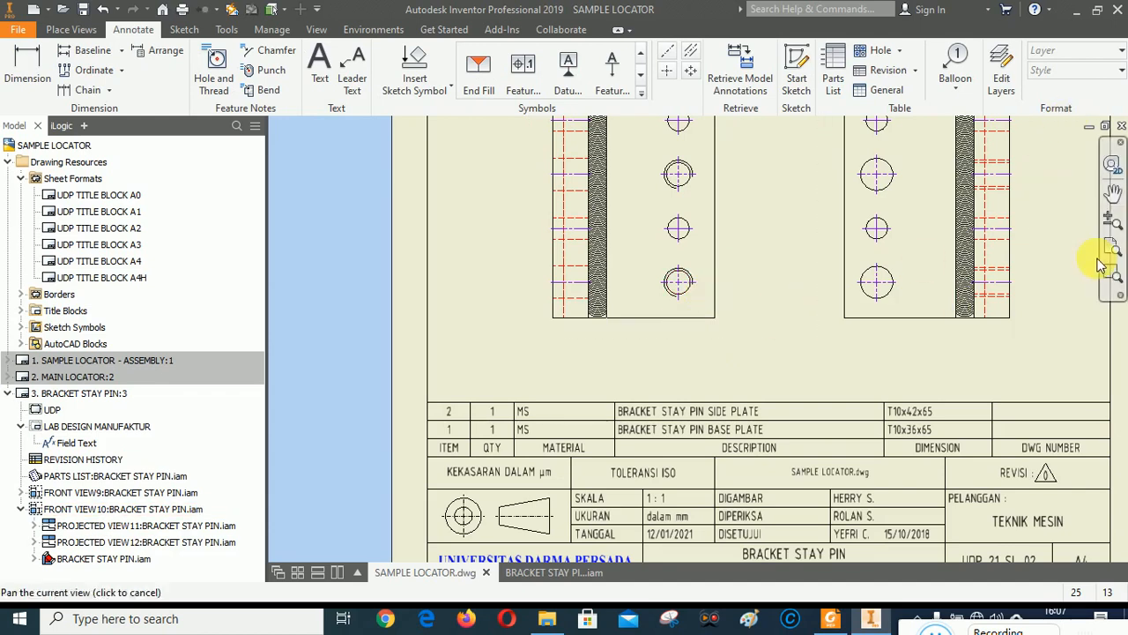
{"action": "left_click", "coordinate": [1117, 191]}
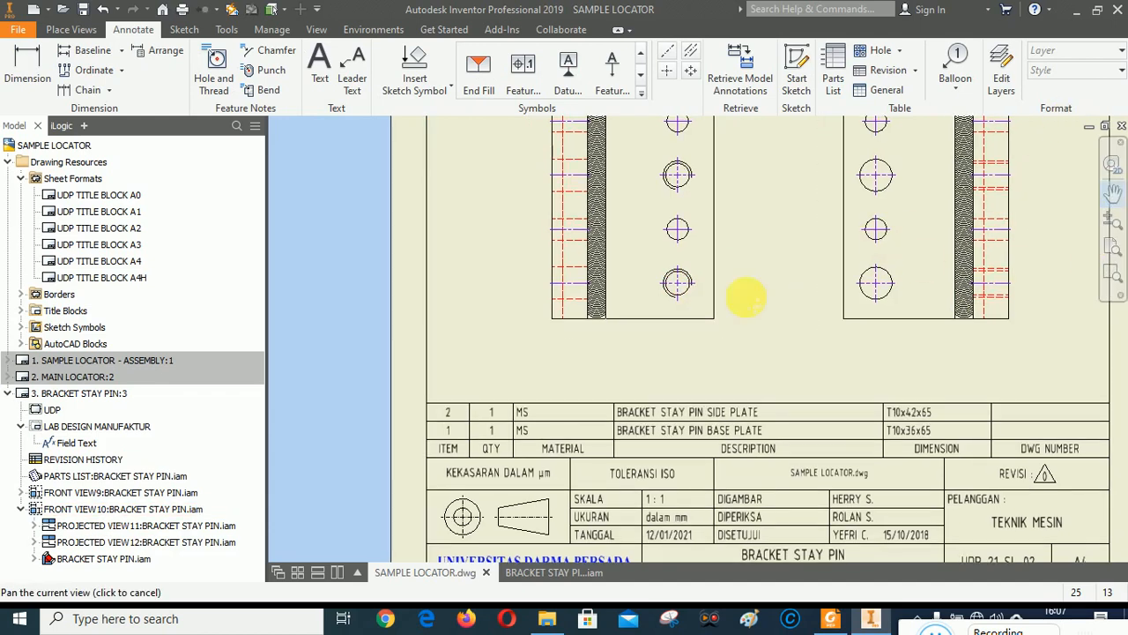
{"action": "left_click_drag", "start_coordinate": [749, 297], "coordinate": [687, 385]}
{"action": "mouse_move", "coordinate": [727, 249]}
{"action": "left_mouse_down"}
{"action": "mouse_move", "coordinate": [722, 479]}
{"action": "mouse_move", "coordinate": [688, 574]}
{"action": "mouse_move", "coordinate": [772, 238]}
{"action": "mouse_move", "coordinate": [718, 214]}
{"action": "mouse_move", "coordinate": [725, 157]}
{"action": "mouse_move", "coordinate": [735, 315]}
{"action": "mouse_move", "coordinate": [699, 300]}
{"action": "mouse_move", "coordinate": [706, 293]}
{"action": "left_mouse_up"}
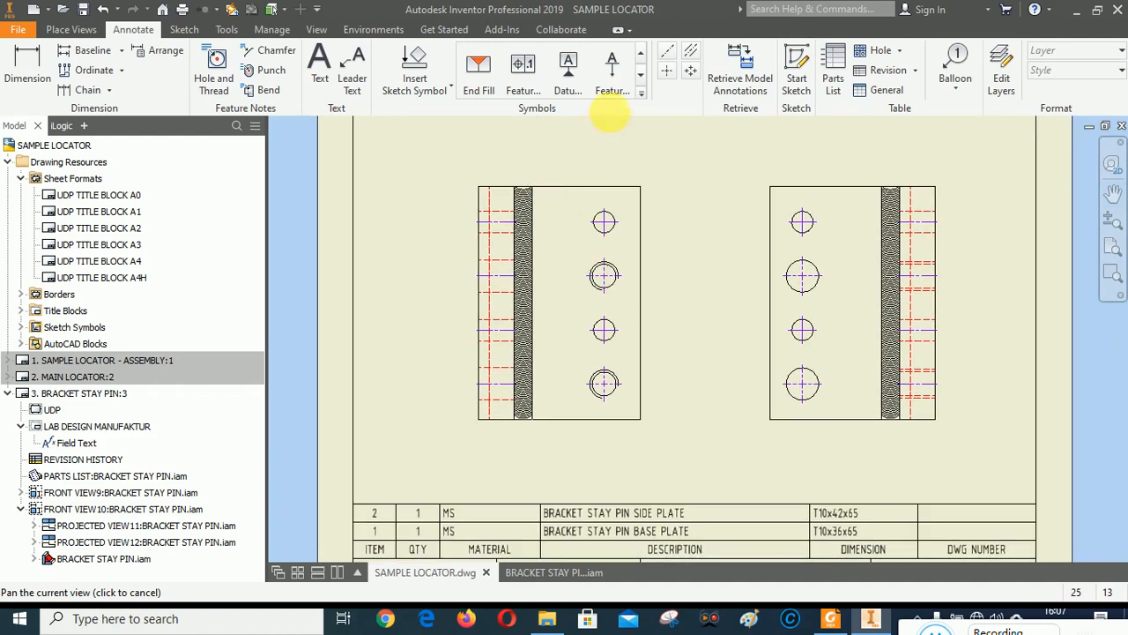
{"action": "left_click", "coordinate": [641, 55]}
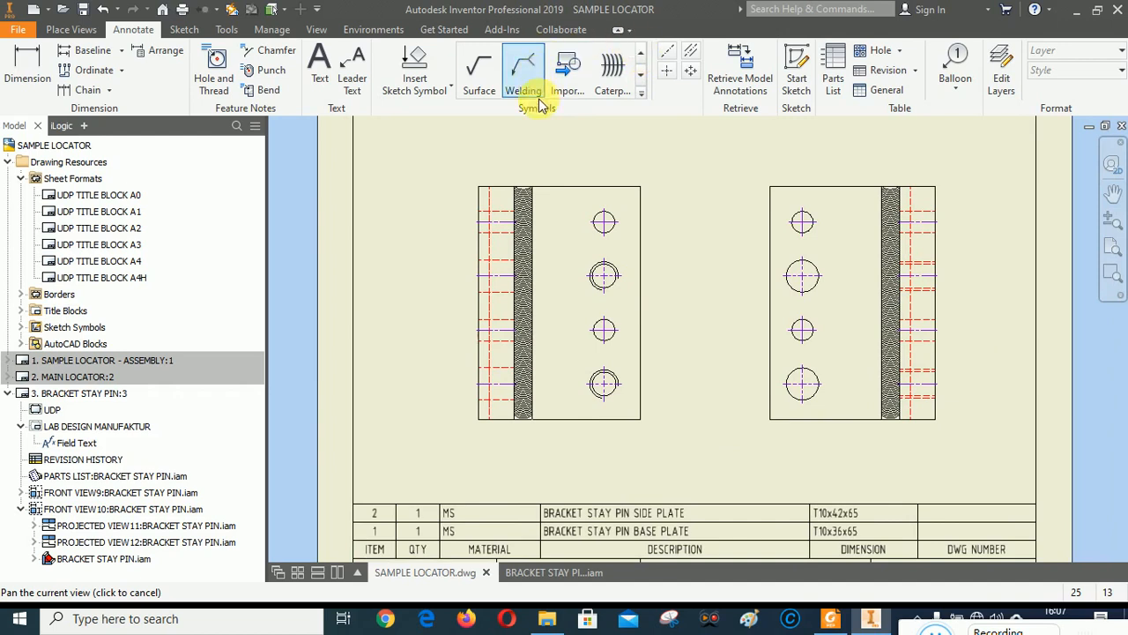
{"action": "left_click", "coordinate": [480, 74]}
{"action": "scroll", "coordinate": [460, 292], "scroll_direction": "up", "scroll_amount": 2}
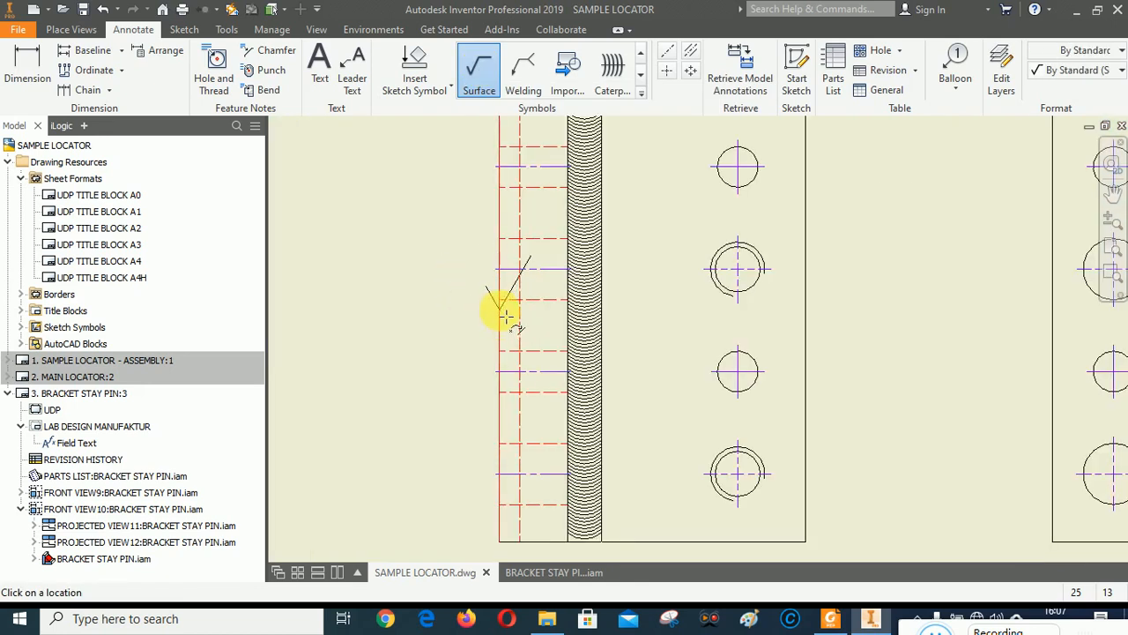
{"action": "left_click", "coordinate": [505, 316]}
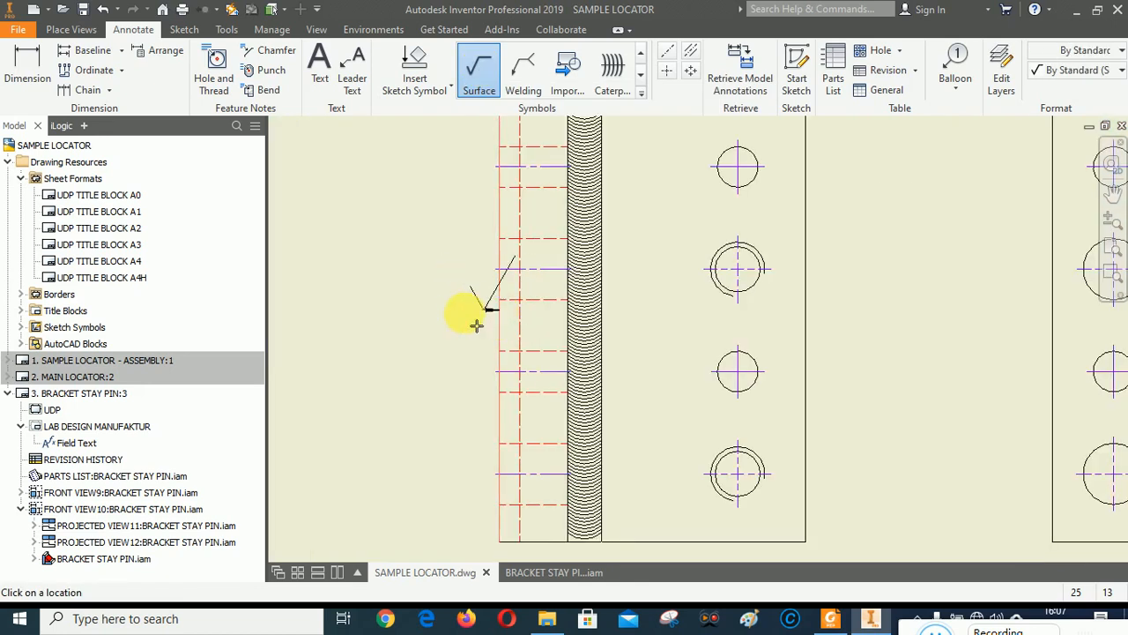
{"action": "right_click", "coordinate": [425, 318]}
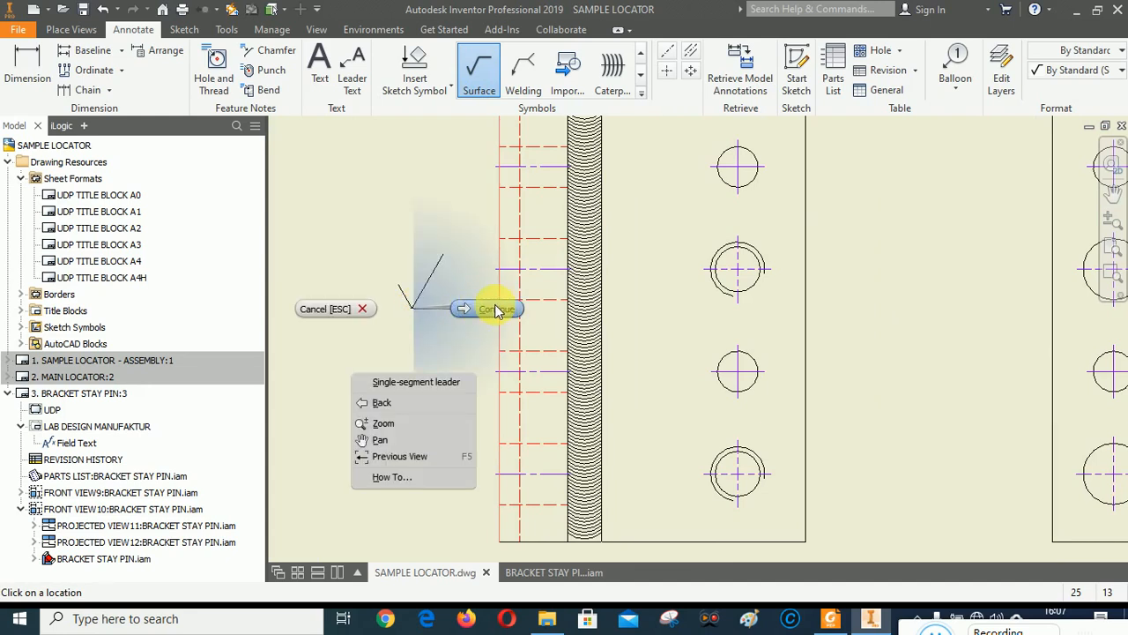
{"action": "left_click", "coordinate": [495, 309]}
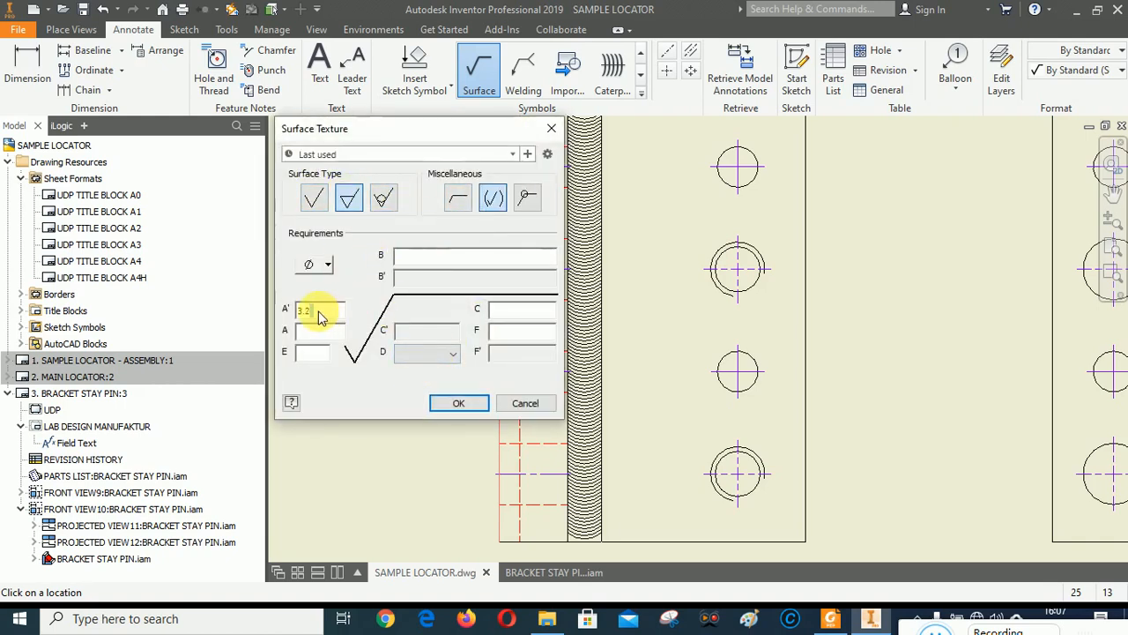
{"action": "left_click_drag", "start_coordinate": [318, 312], "coordinate": [286, 306]}
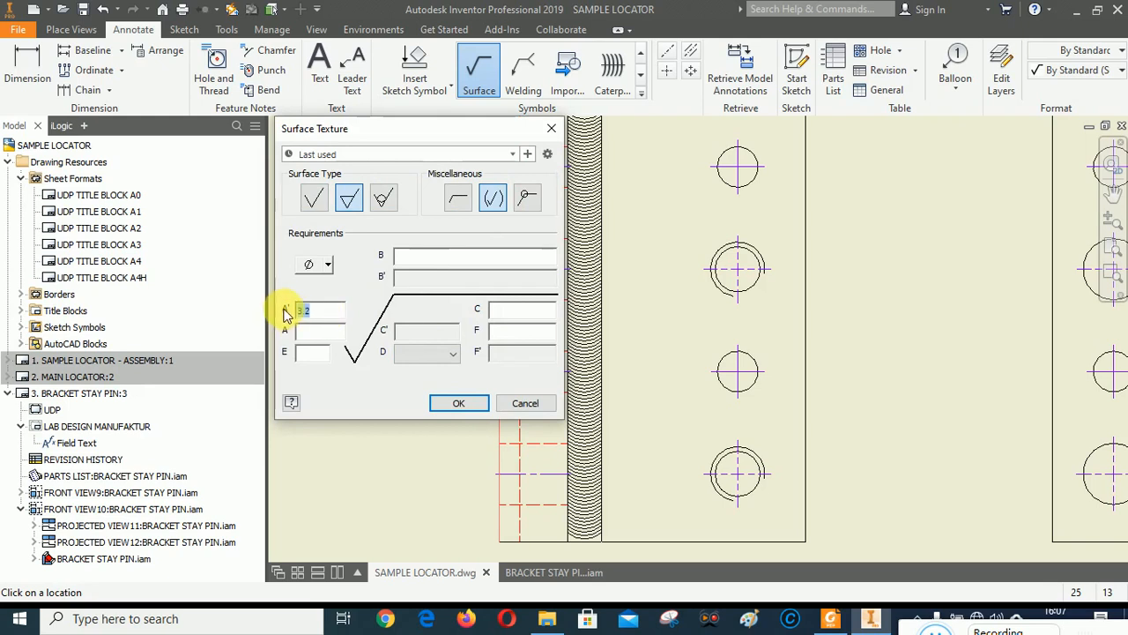
{"action": "key", "text": "BackSpace"}
{"action": "left_click", "coordinate": [459, 404]}
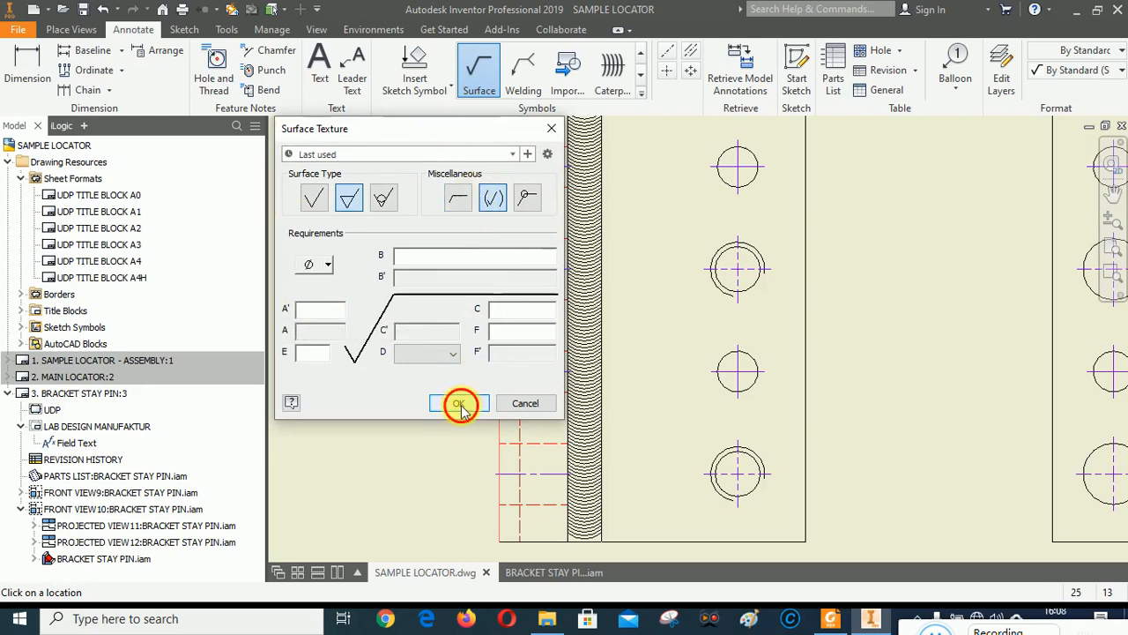
Step: Place a material-removal surface texture symbol without the majority parentheses on the top edge of the lower-left view, and finish the command
{"action": "scroll", "coordinate": [454, 388], "scroll_direction": "down", "scroll_amount": 3}
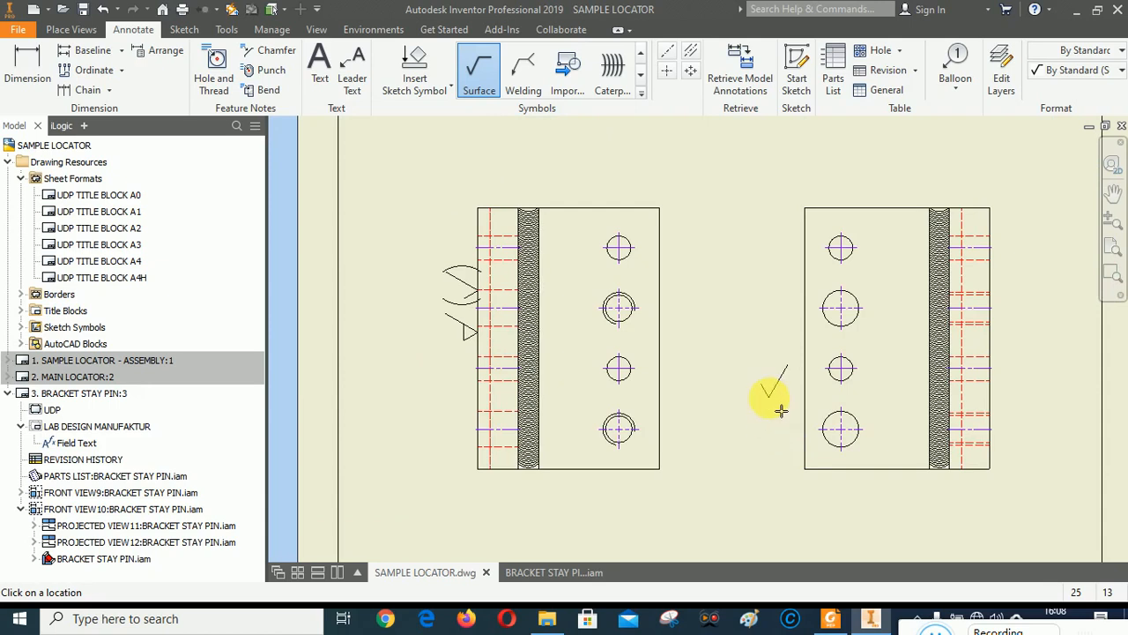
{"action": "scroll", "coordinate": [573, 206], "scroll_direction": "up", "scroll_amount": 3}
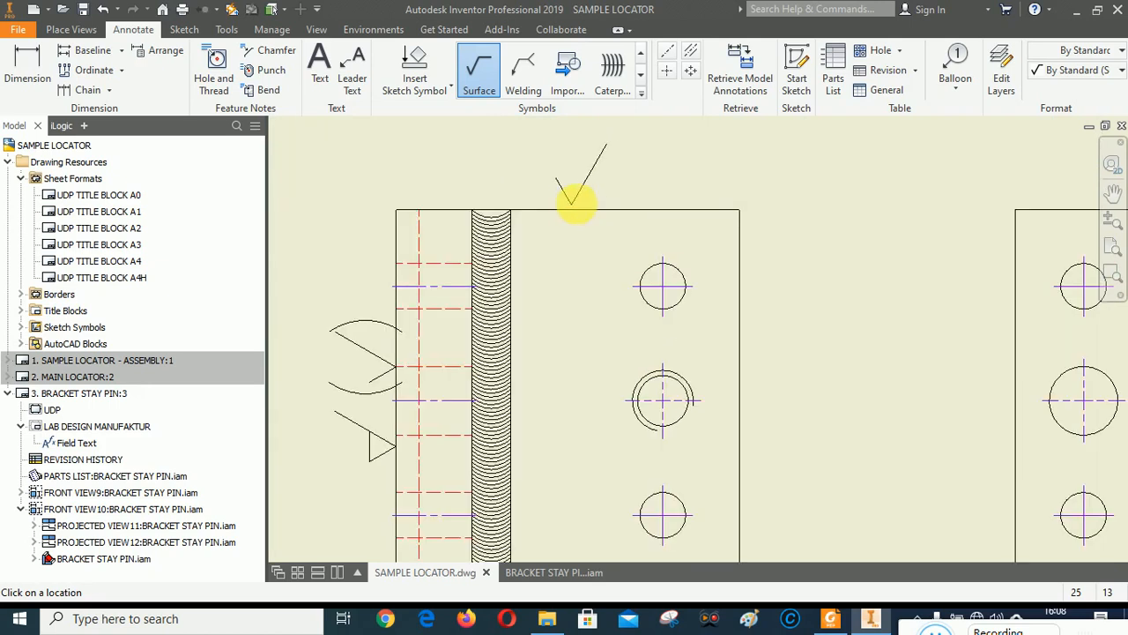
{"action": "left_click", "coordinate": [581, 212]}
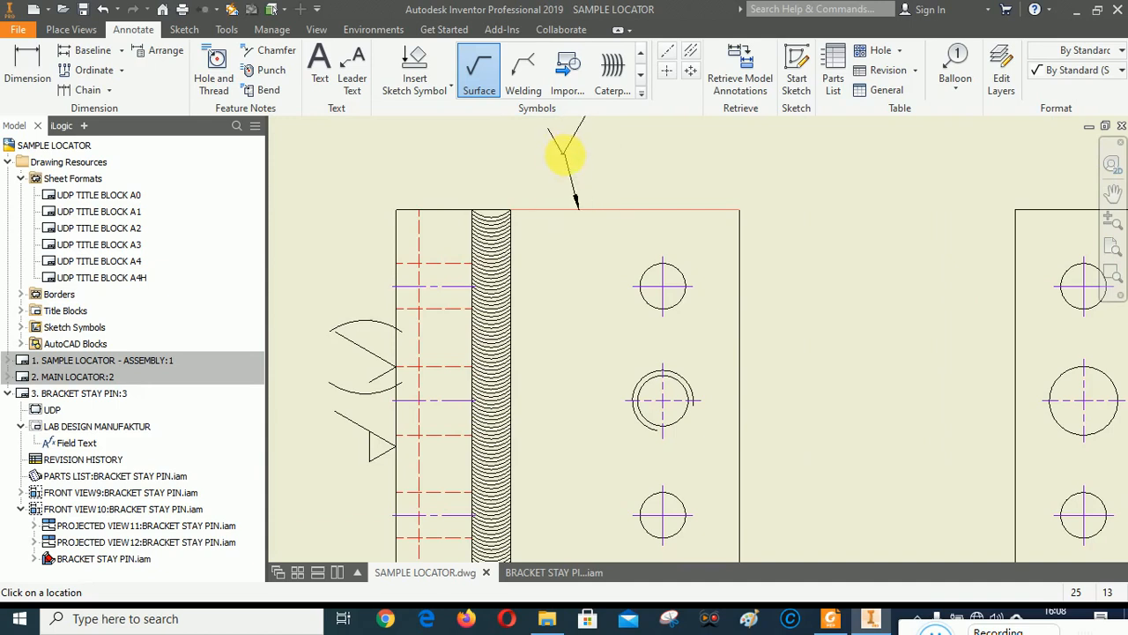
{"action": "right_click", "coordinate": [564, 155]}
{"action": "left_click", "coordinate": [650, 156]}
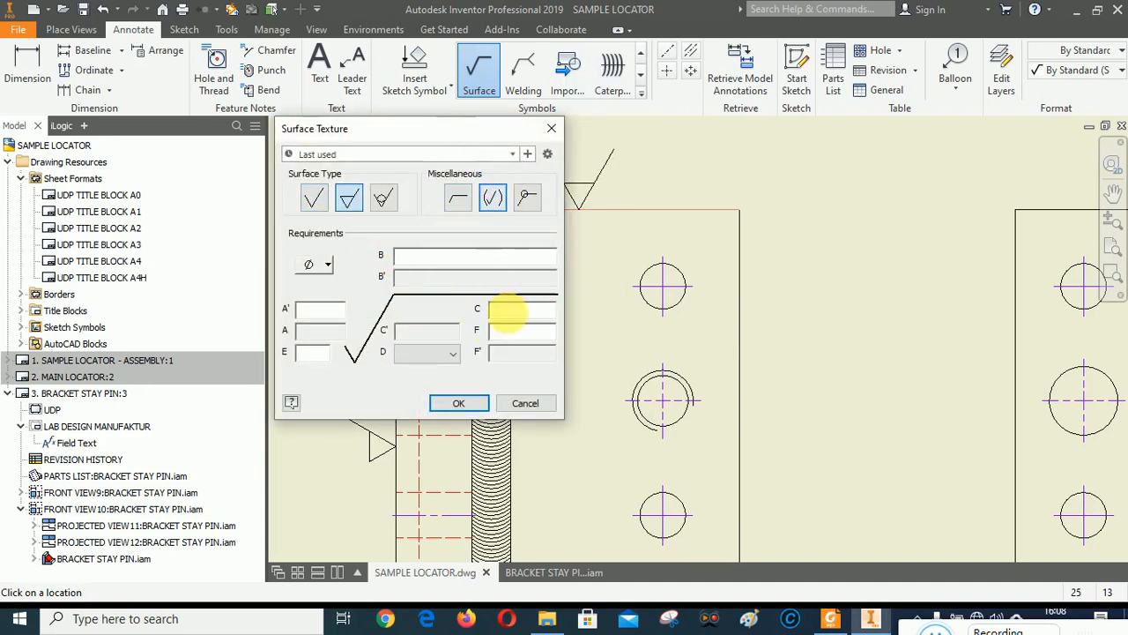
{"action": "left_click", "coordinate": [458, 403]}
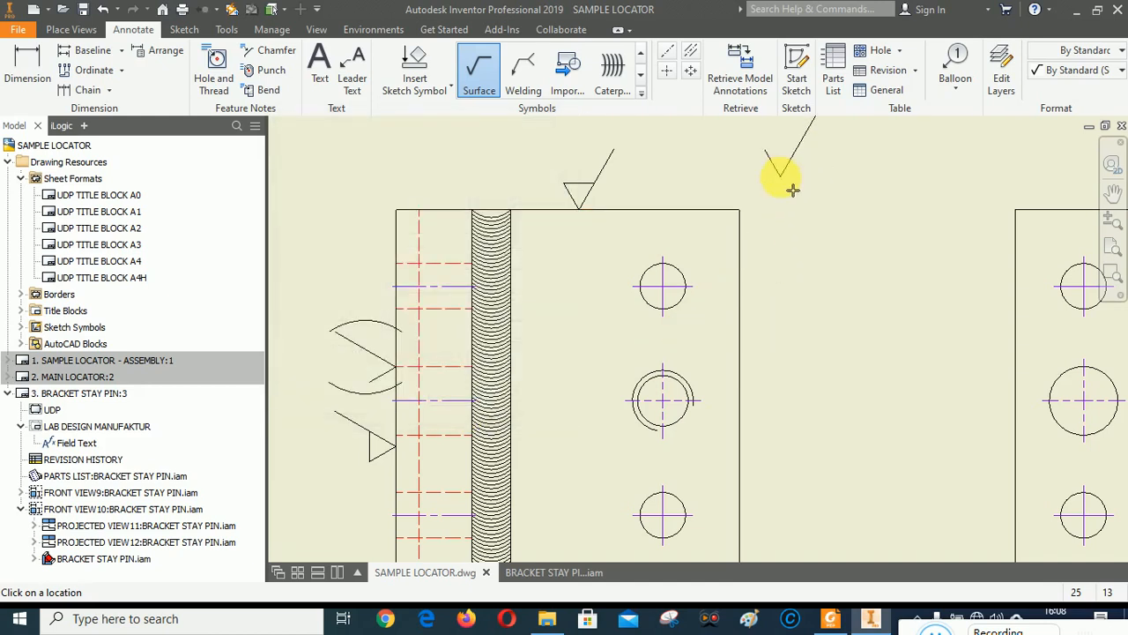
{"action": "right_click", "coordinate": [352, 183]}
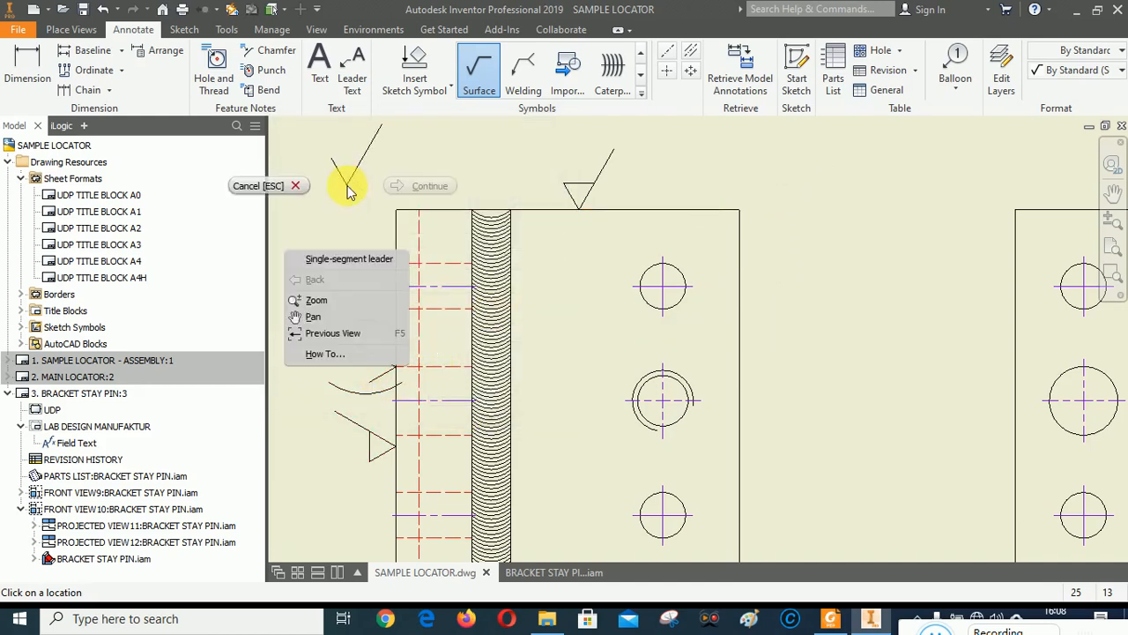
{"action": "left_click", "coordinate": [269, 184]}
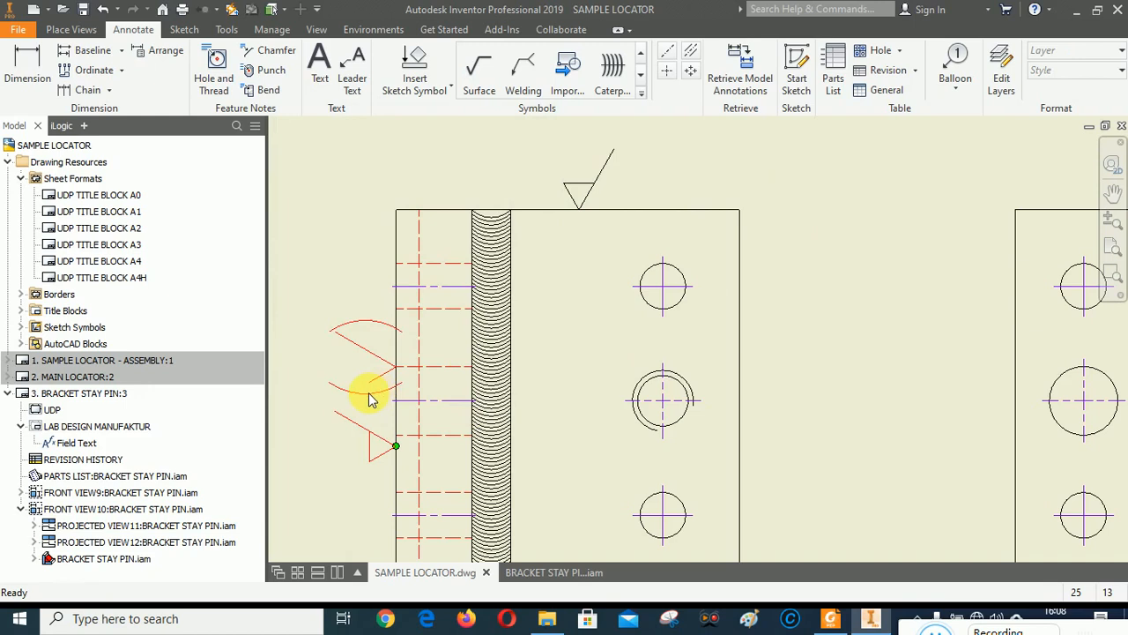
Step: Turn off the majority parentheses option of the surface texture symbol on the left edge of the lower-left view
{"action": "right_click", "coordinate": [370, 400]}
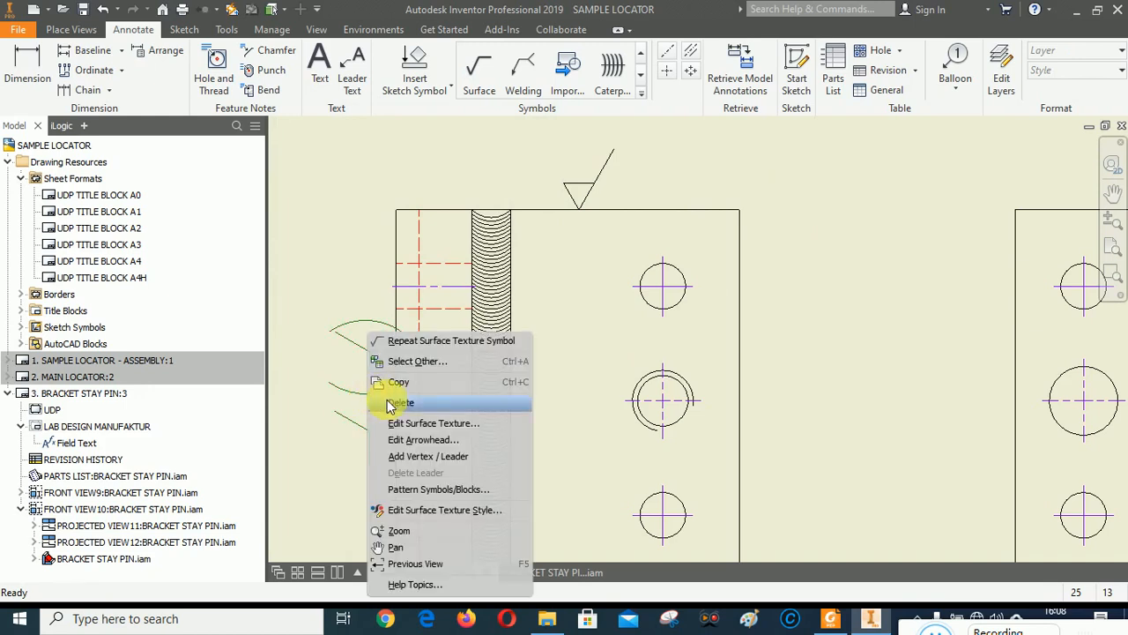
{"action": "left_click", "coordinate": [408, 425]}
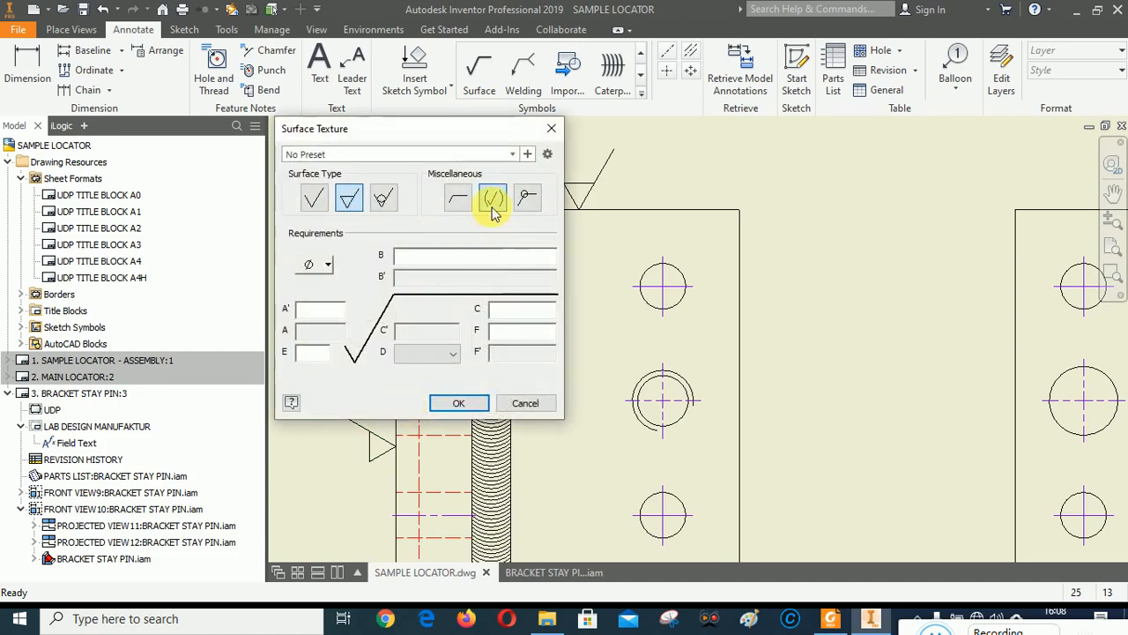
{"action": "left_click", "coordinate": [458, 403]}
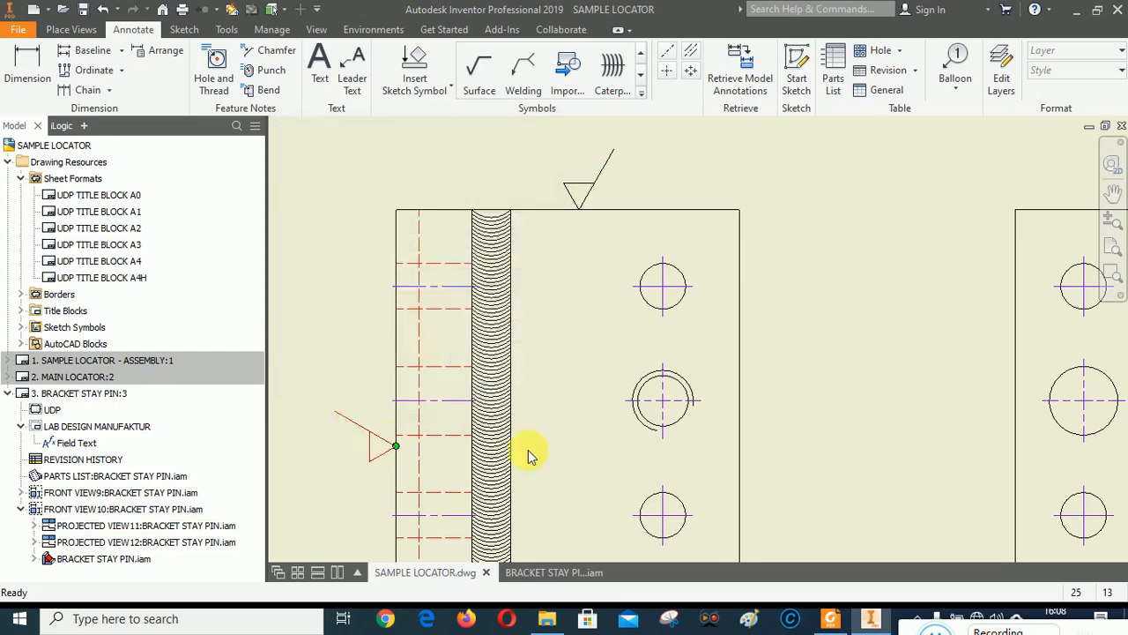
Step: Place a material-removal surface texture symbol without a roughness value on the right edge of the lower-left view
{"action": "scroll", "coordinate": [585, 273], "scroll_direction": "down", "scroll_amount": 2}
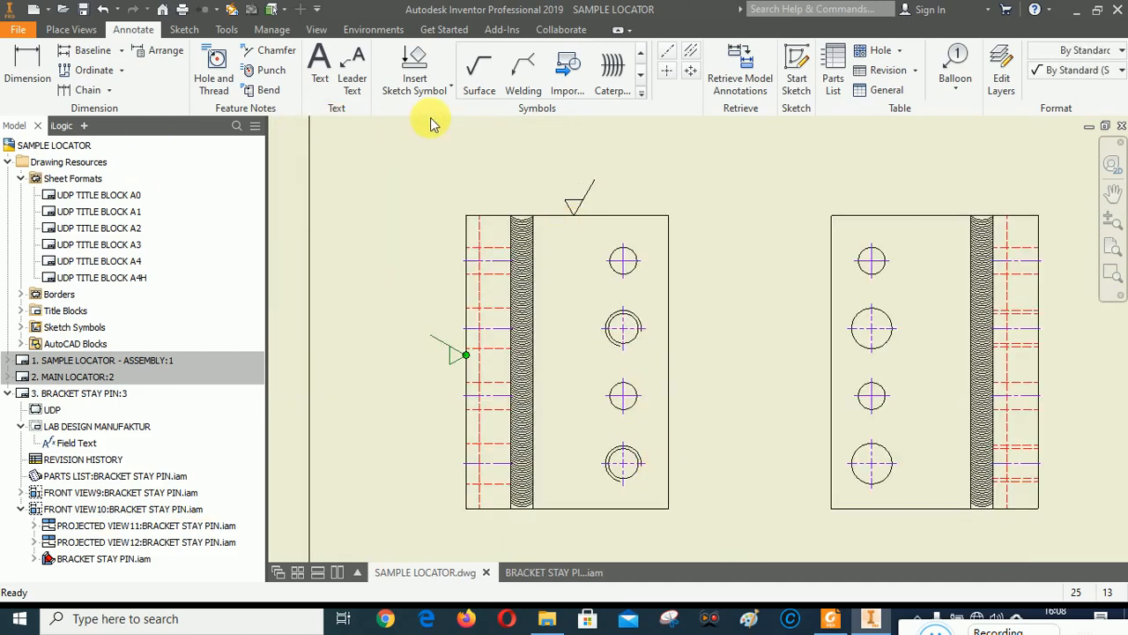
{"action": "left_click", "coordinate": [476, 76]}
{"action": "scroll", "coordinate": [675, 374], "scroll_direction": "up", "scroll_amount": 3}
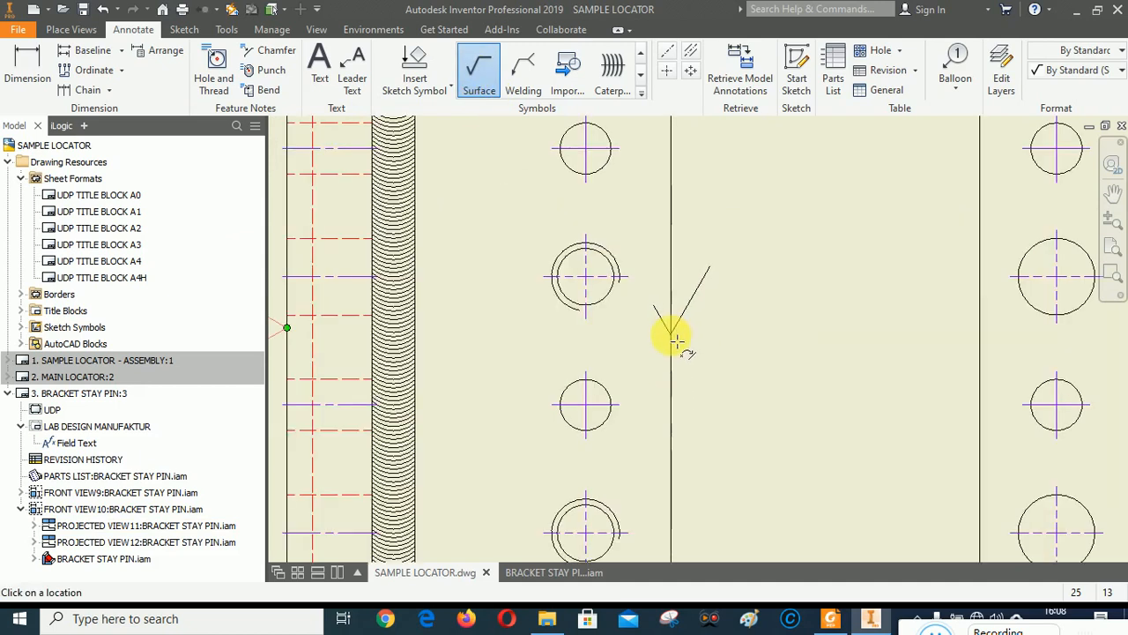
{"action": "left_click", "coordinate": [673, 333]}
{"action": "right_click", "coordinate": [802, 334]}
{"action": "left_click", "coordinate": [820, 337]}
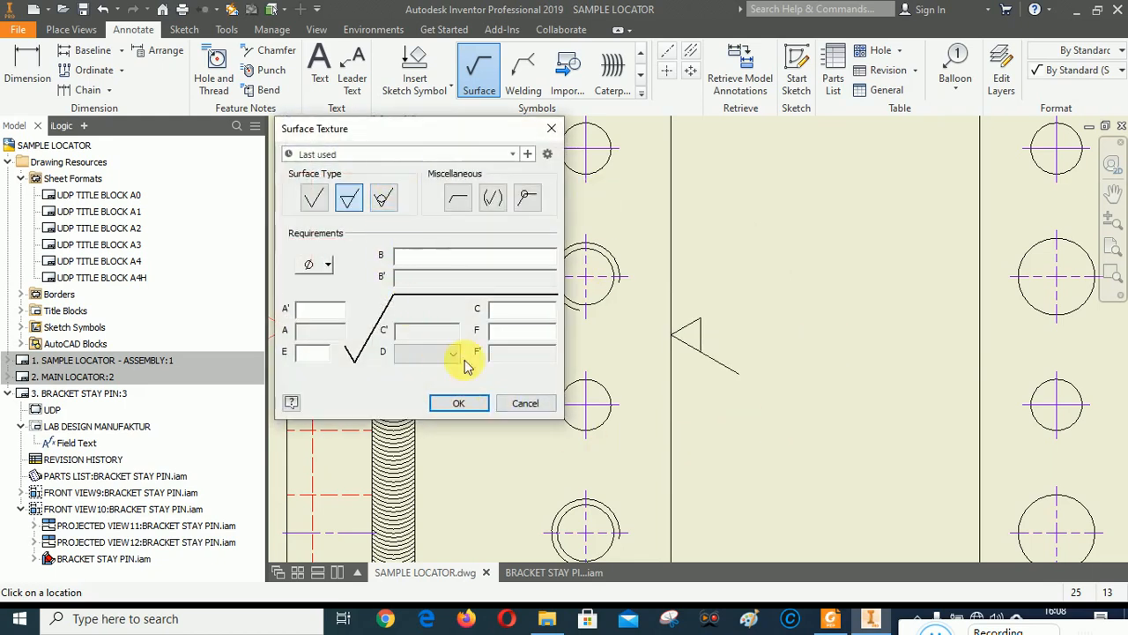
{"action": "left_click", "coordinate": [457, 402]}
Step: Place a material-removal surface texture symbol without a roughness value on the bottom edge of the lower-left view
{"action": "scroll", "coordinate": [584, 371], "scroll_direction": "down", "scroll_amount": 3}
{"action": "scroll", "coordinate": [573, 441], "scroll_direction": "up", "scroll_amount": 3}
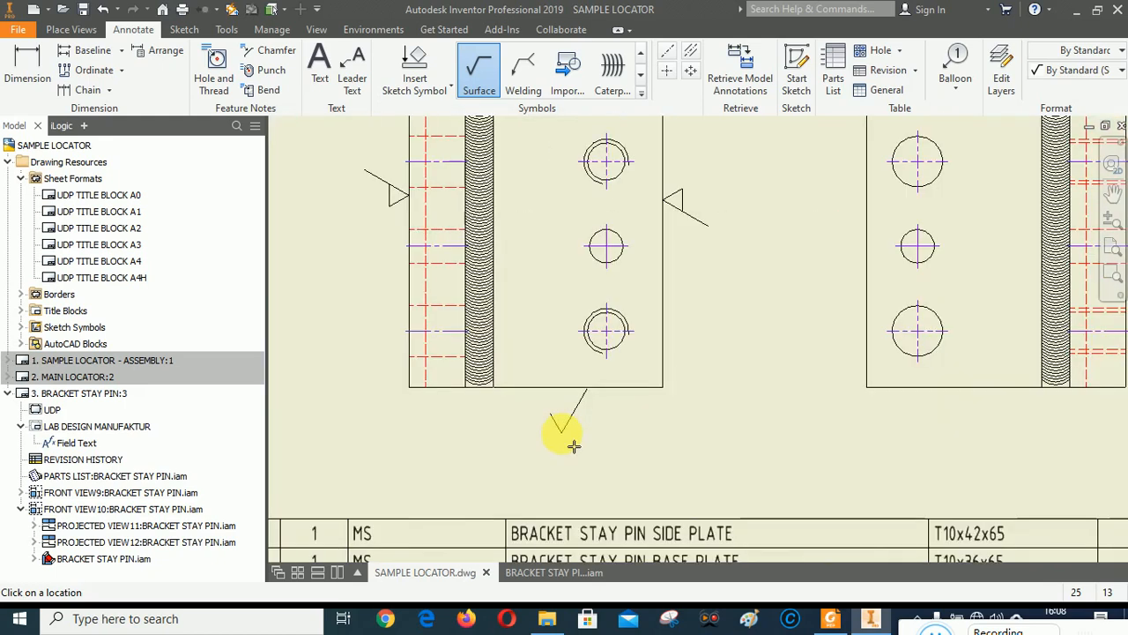
{"action": "left_click", "coordinate": [539, 394]}
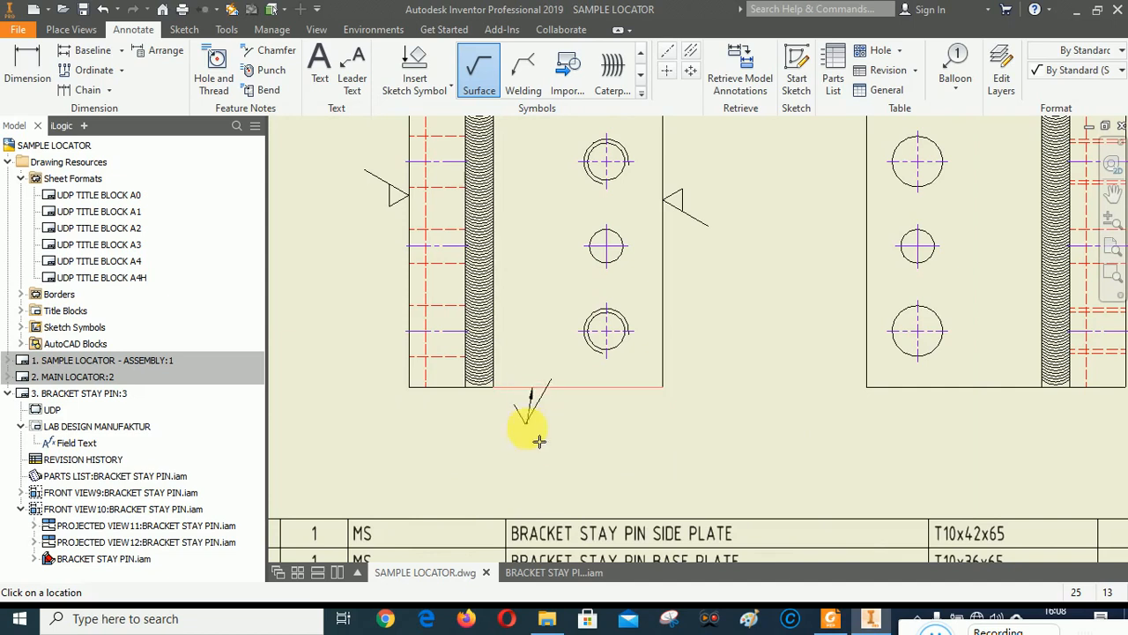
{"action": "right_click", "coordinate": [527, 433]}
{"action": "left_click", "coordinate": [597, 432]}
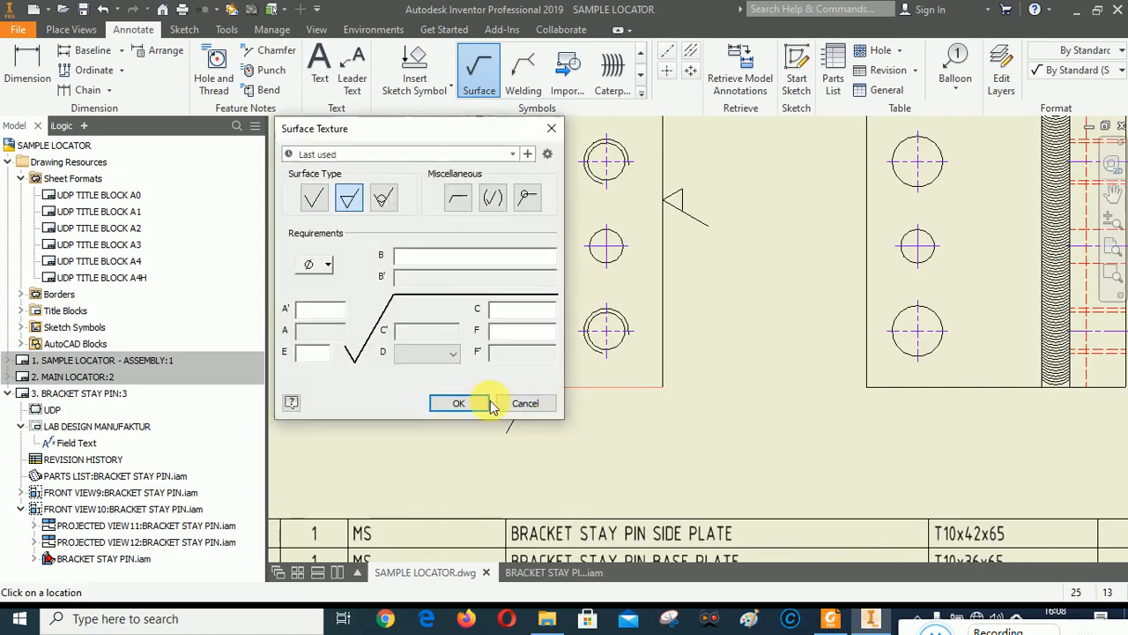
{"action": "left_click", "coordinate": [459, 403]}
Step: Place a material-removal surface texture symbol without a roughness value on the left edge of the lower-right view
{"action": "scroll", "coordinate": [844, 373], "scroll_direction": "down", "scroll_amount": 5}
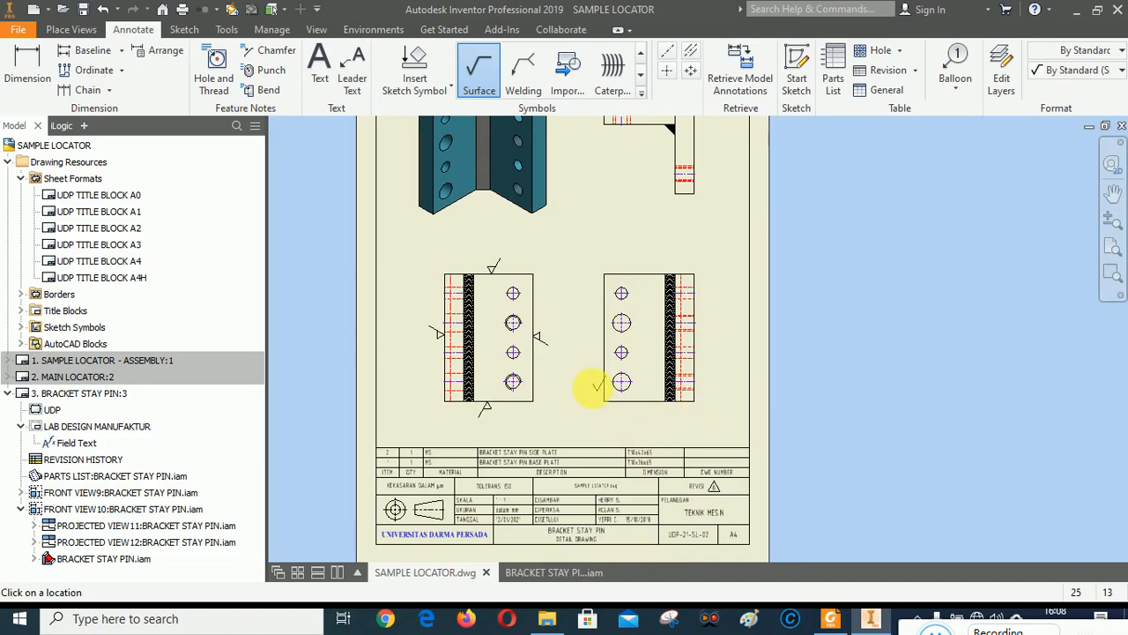
{"action": "scroll", "coordinate": [597, 386], "scroll_direction": "up", "scroll_amount": 3}
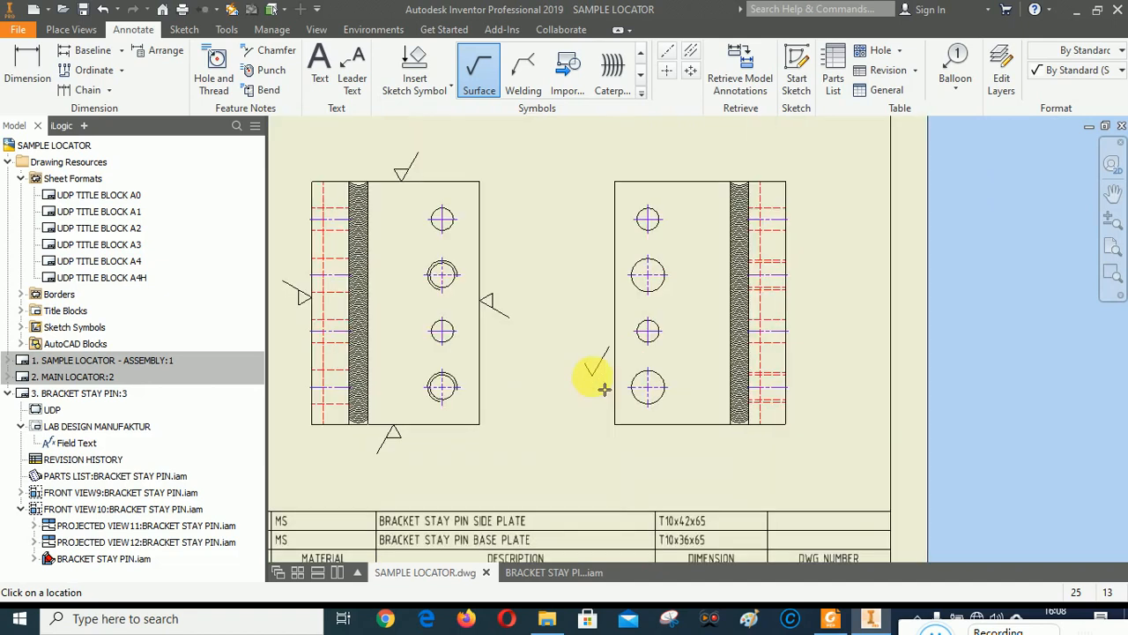
{"action": "left_click", "coordinate": [616, 308]}
{"action": "right_click", "coordinate": [587, 307]}
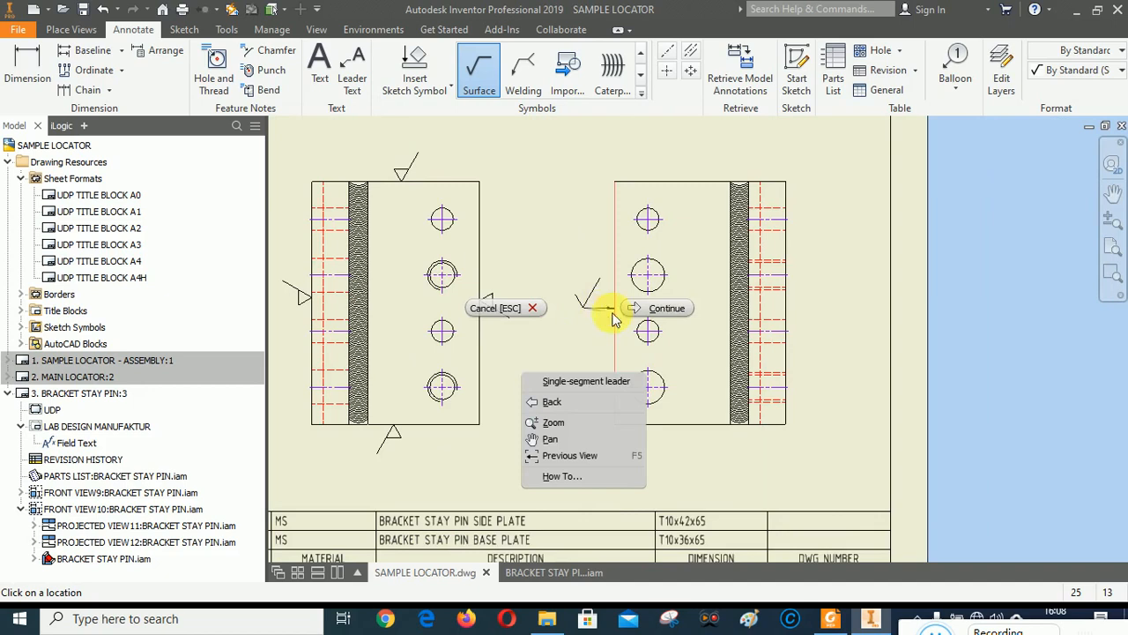
{"action": "left_click", "coordinate": [660, 308]}
{"action": "left_click", "coordinate": [453, 404]}
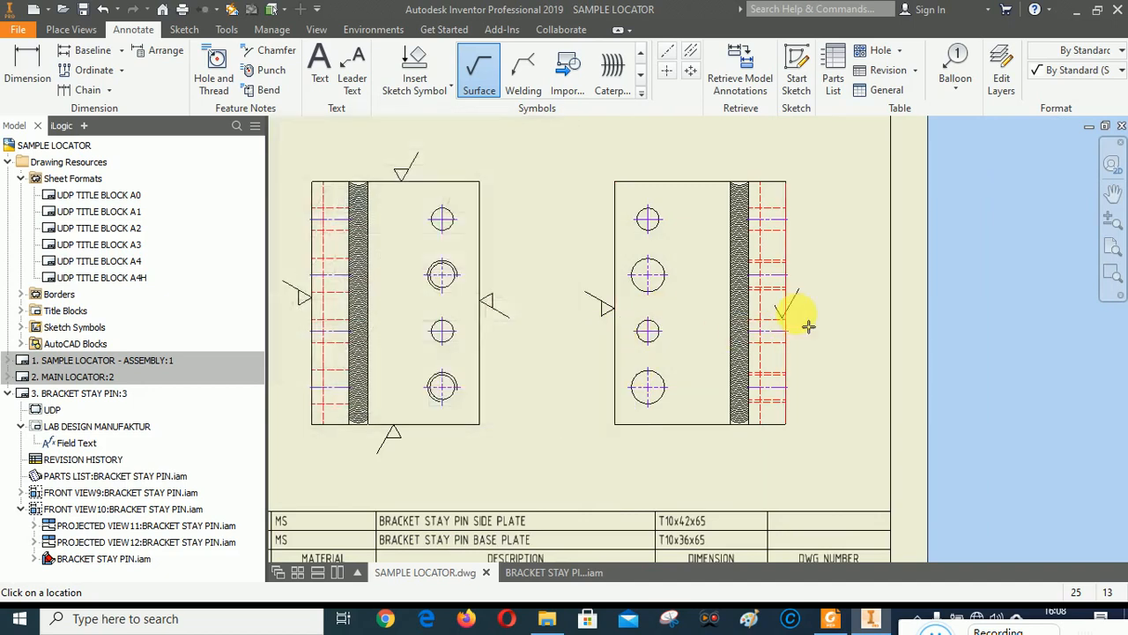
Step: Place a material-removal surface texture symbol without a roughness value on the right edge of the lower-right view
{"action": "left_click", "coordinate": [789, 304]}
{"action": "right_click", "coordinate": [869, 308]}
{"action": "left_click", "coordinate": [904, 308]}
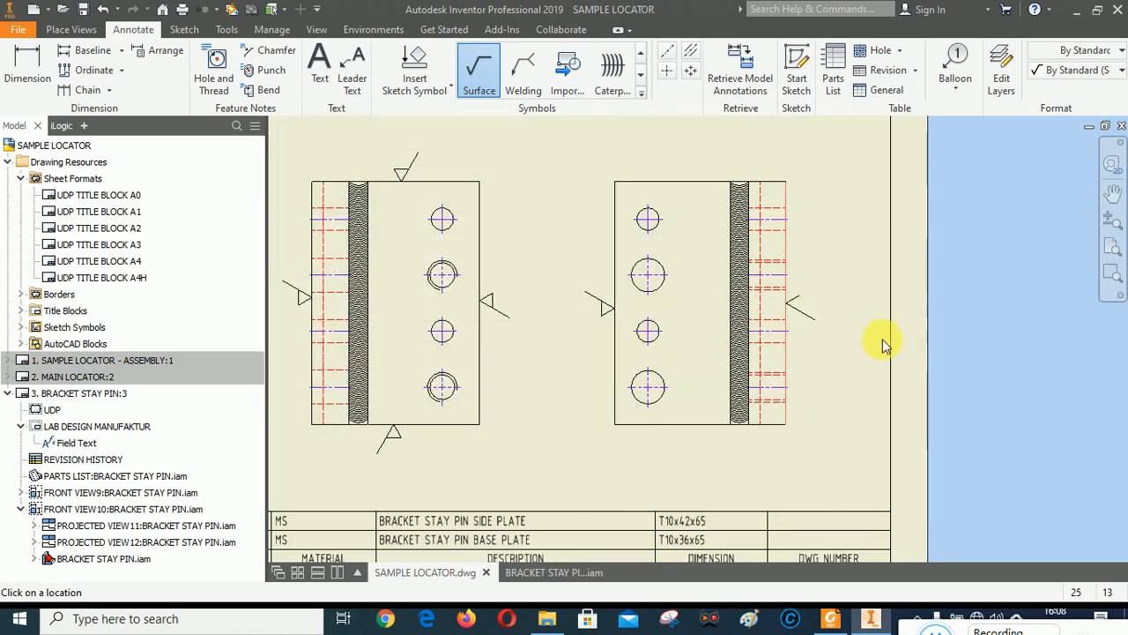
{"action": "left_click", "coordinate": [453, 405]}
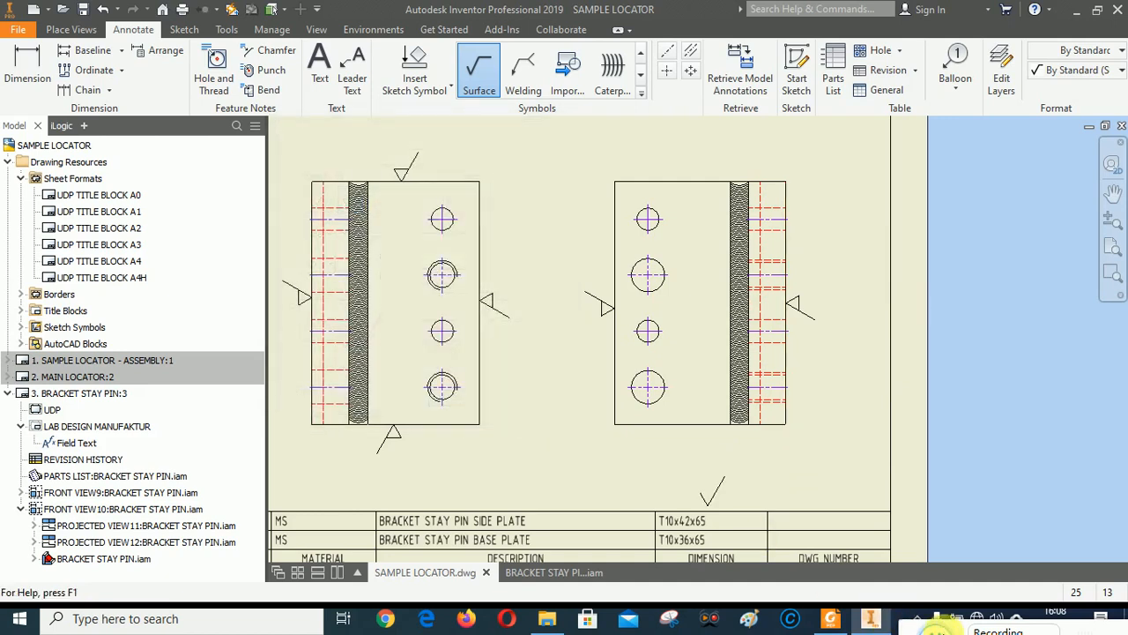
Step: Place a material-removal surface texture symbol without a roughness value on the top edge of the L-shaped upper-right view
{"action": "mouse_move", "coordinate": [623, 520]}
{"action": "scroll", "coordinate": [709, 470], "scroll_direction": "down", "scroll_amount": 4}
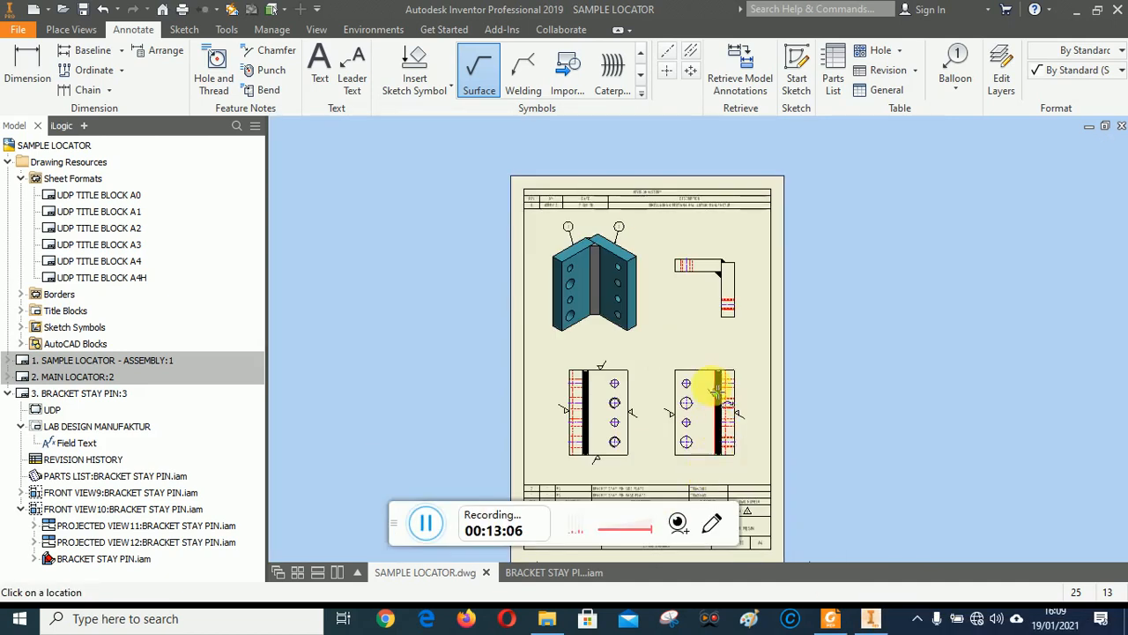
{"action": "scroll", "coordinate": [716, 294], "scroll_direction": "up", "scroll_amount": 4}
{"action": "scroll", "coordinate": [716, 229], "scroll_direction": "up", "scroll_amount": 2}
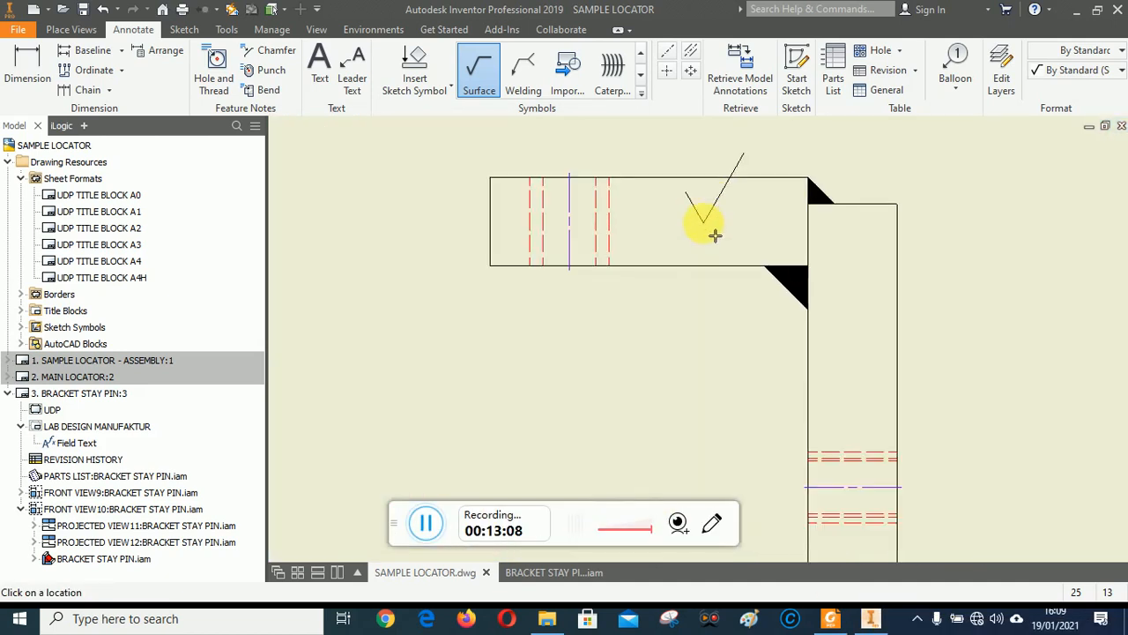
{"action": "scroll", "coordinate": [665, 264], "scroll_direction": "down", "scroll_amount": 2}
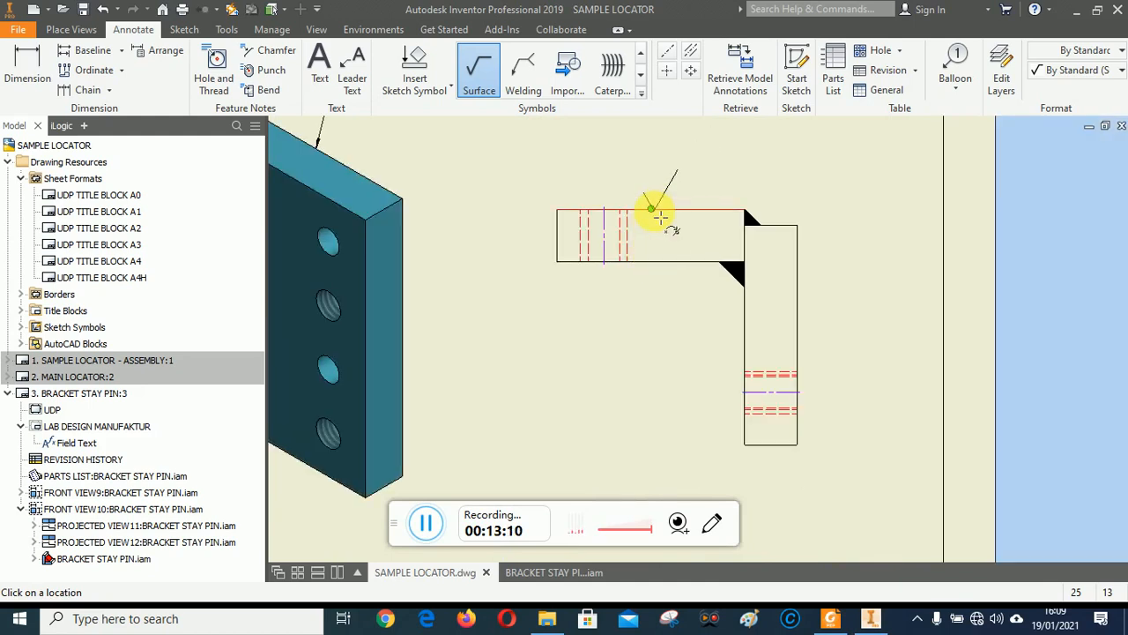
{"action": "scroll", "coordinate": [700, 167], "scroll_direction": "down", "scroll_amount": 5}
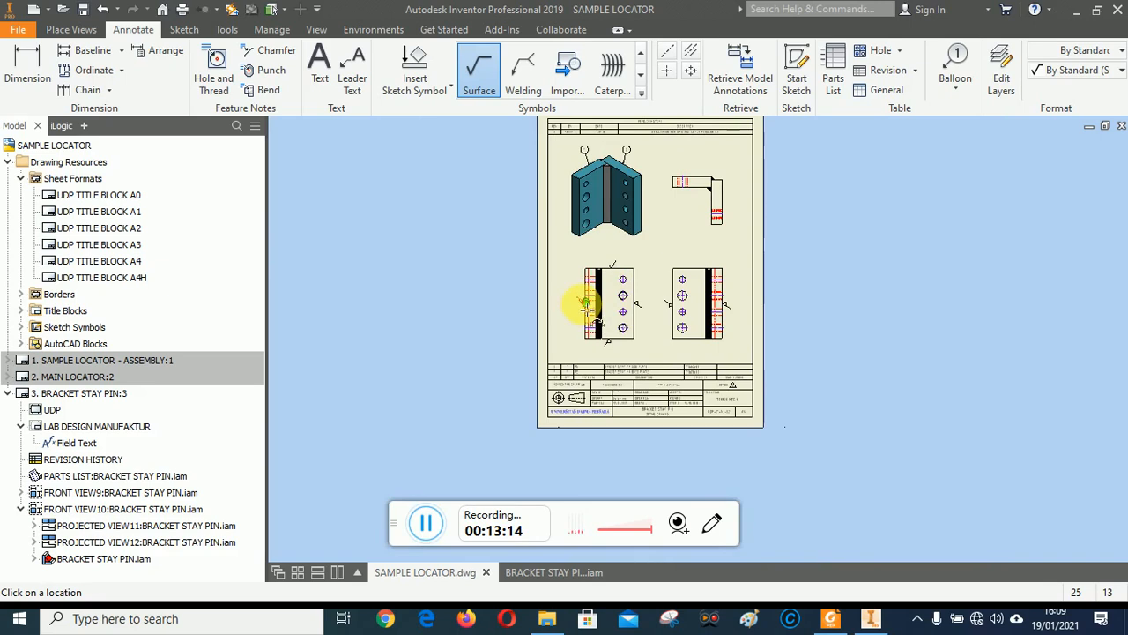
{"action": "scroll", "coordinate": [697, 186], "scroll_direction": "up", "scroll_amount": 3}
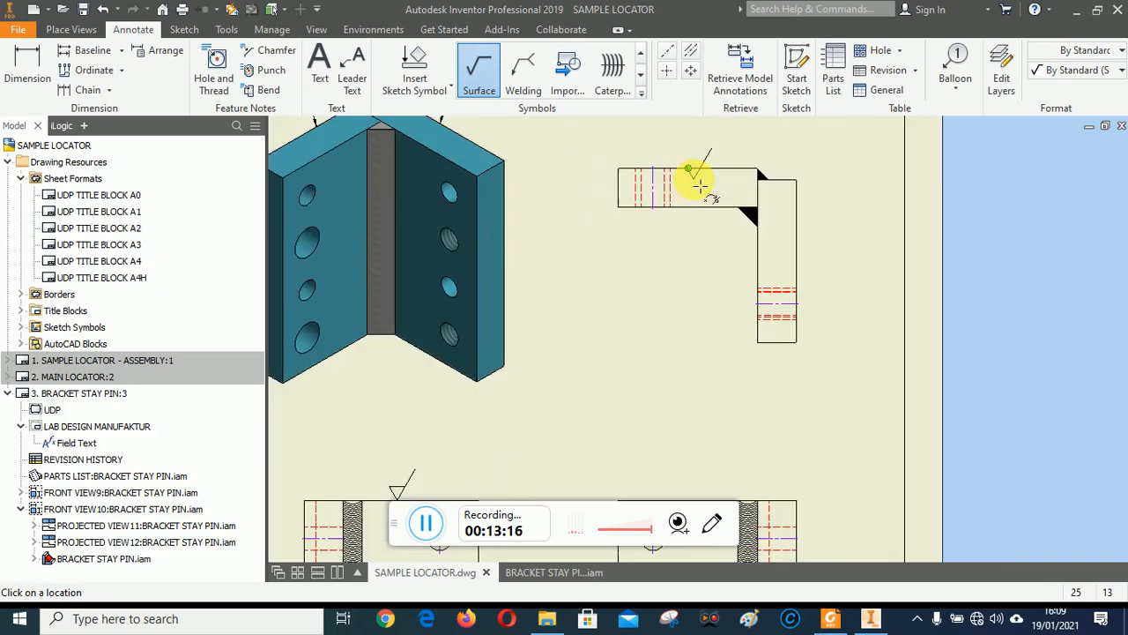
{"action": "scroll", "coordinate": [695, 255], "scroll_direction": "down", "scroll_amount": 2}
{"action": "scroll", "coordinate": [697, 207], "scroll_direction": "up", "scroll_amount": 3}
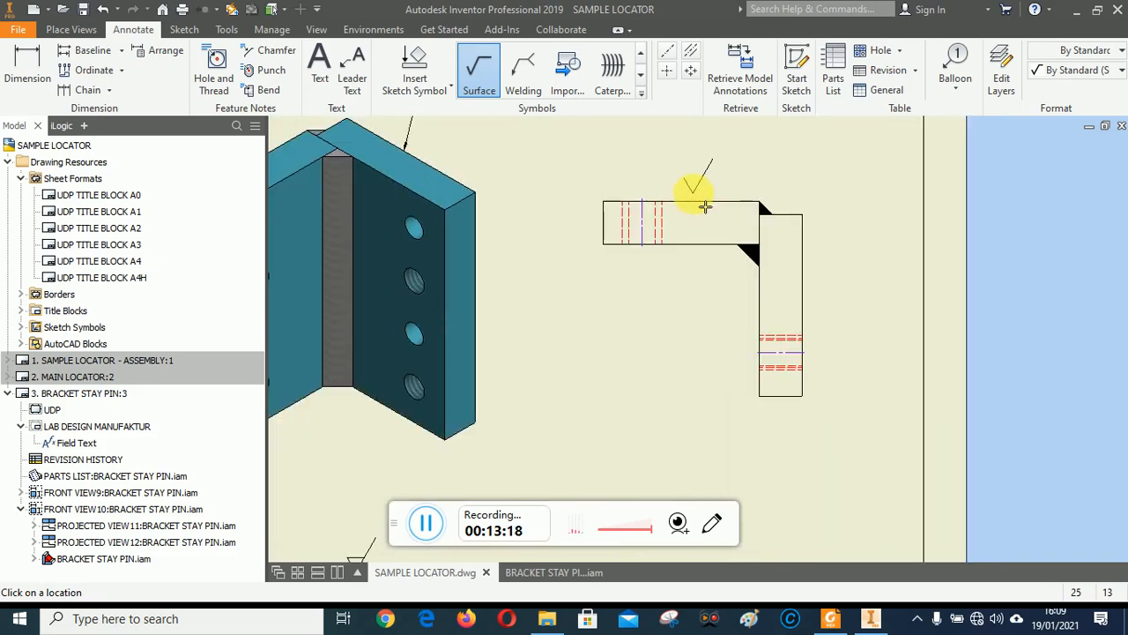
{"action": "left_click", "coordinate": [686, 202]}
{"action": "right_click", "coordinate": [693, 202]}
{"action": "left_click", "coordinate": [738, 167]}
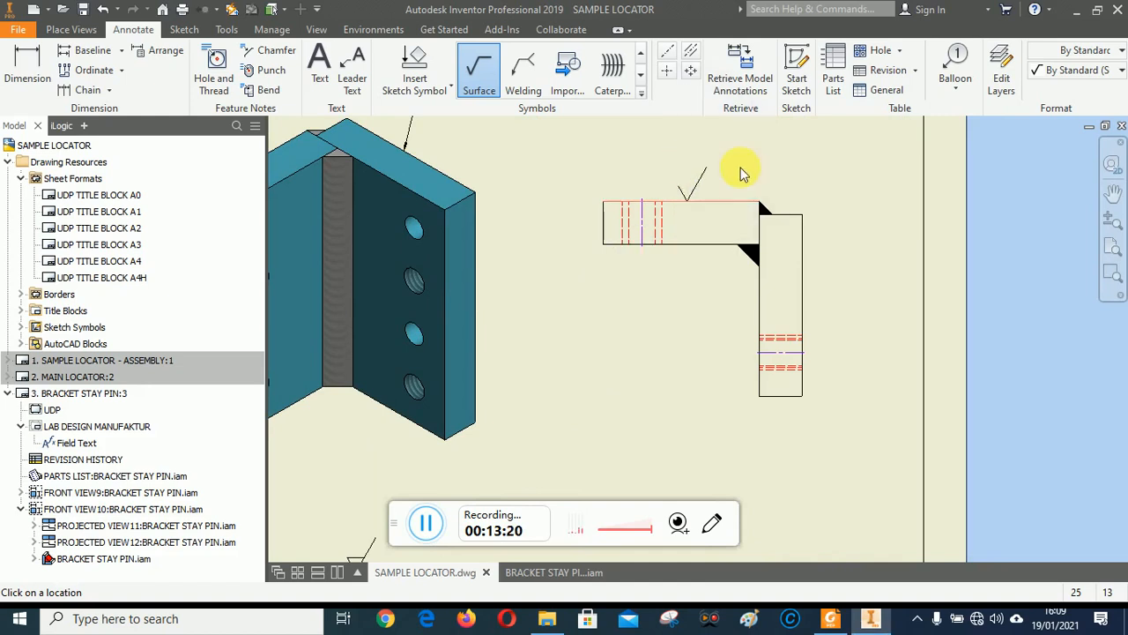
{"action": "left_click", "coordinate": [454, 401]}
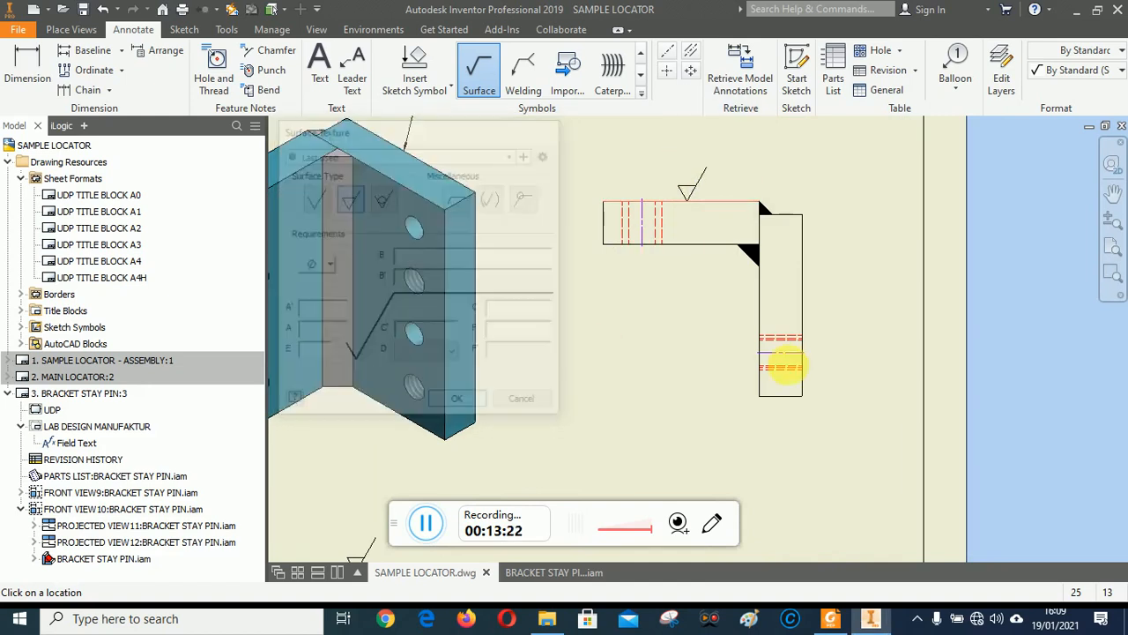
Step: Place a material-removal surface texture symbol without a roughness value on the outer right edge of the L-shaped view's vertical leg
{"action": "left_click", "coordinate": [822, 298]}
{"action": "right_click", "coordinate": [823, 298]}
{"action": "left_click", "coordinate": [933, 297]}
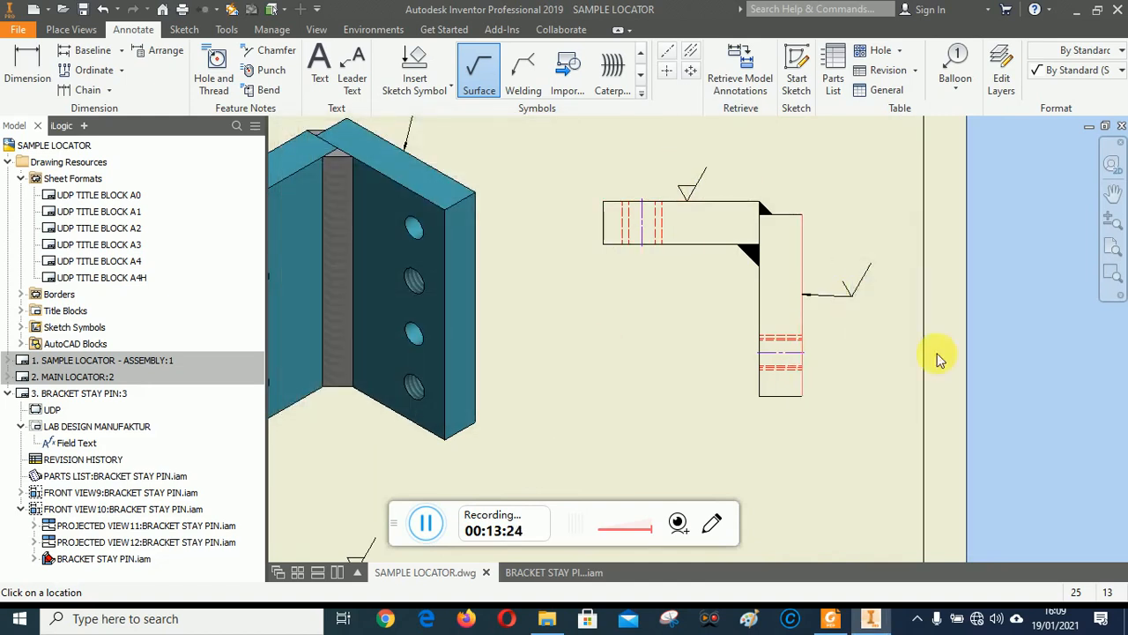
{"action": "left_click", "coordinate": [459, 403]}
{"action": "scroll", "coordinate": [788, 423], "scroll_direction": "down", "scroll_amount": 3}
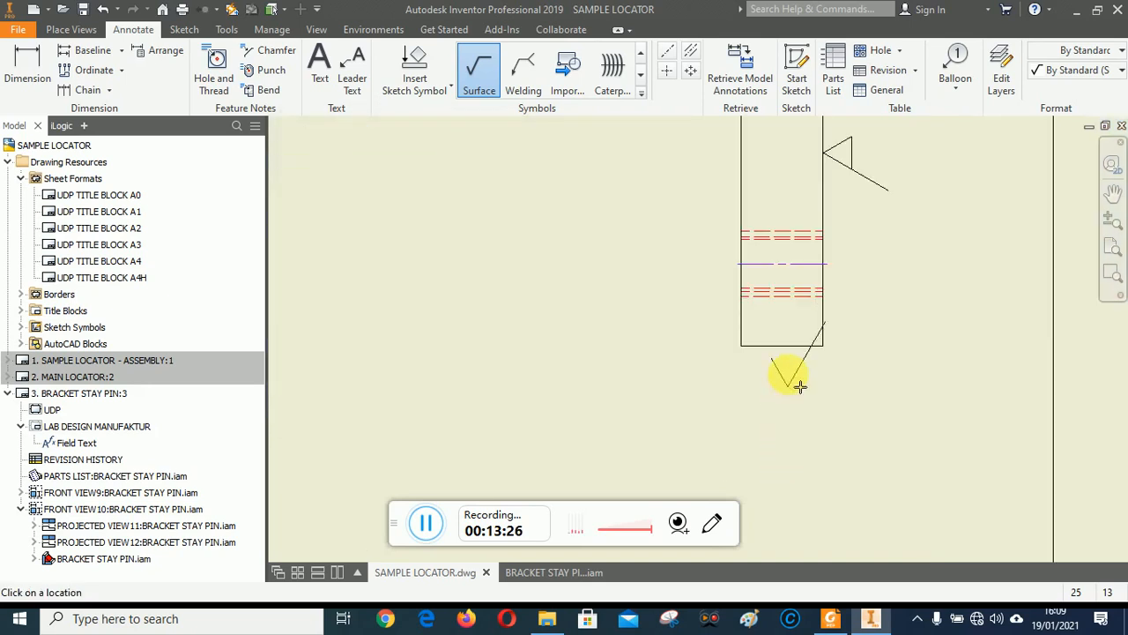
Step: Attach a surface texture symbol requiring material removal to the bottom edge of the L-shaped view's vertical leg
{"action": "left_click", "coordinate": [787, 346]}
{"action": "right_click", "coordinate": [785, 396]}
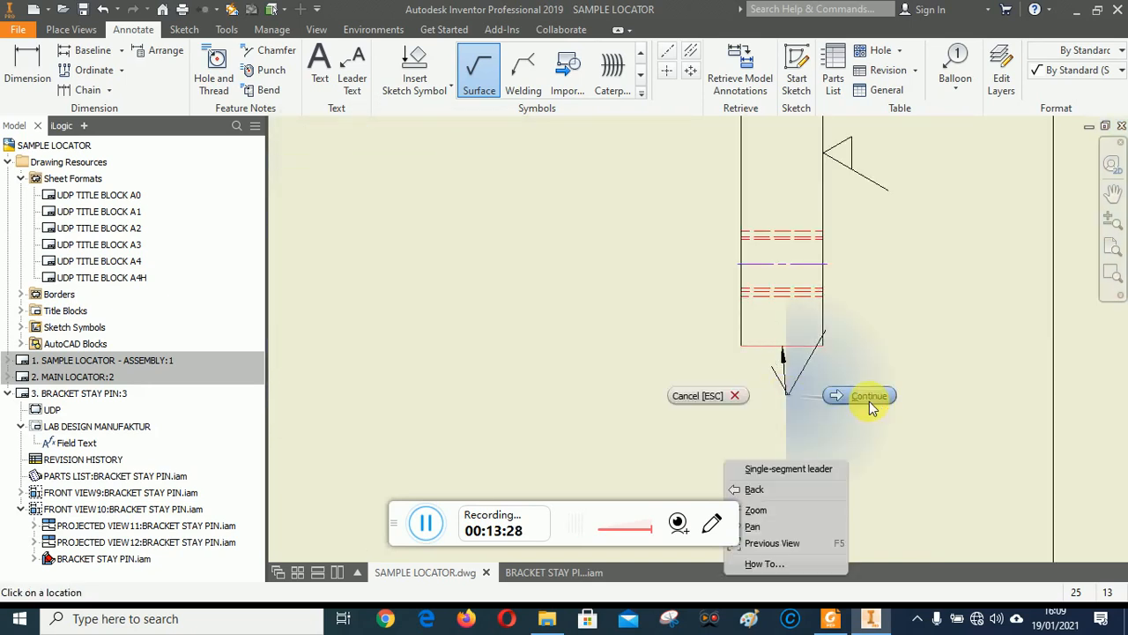
{"action": "left_click", "coordinate": [869, 401]}
{"action": "left_click", "coordinate": [461, 403]}
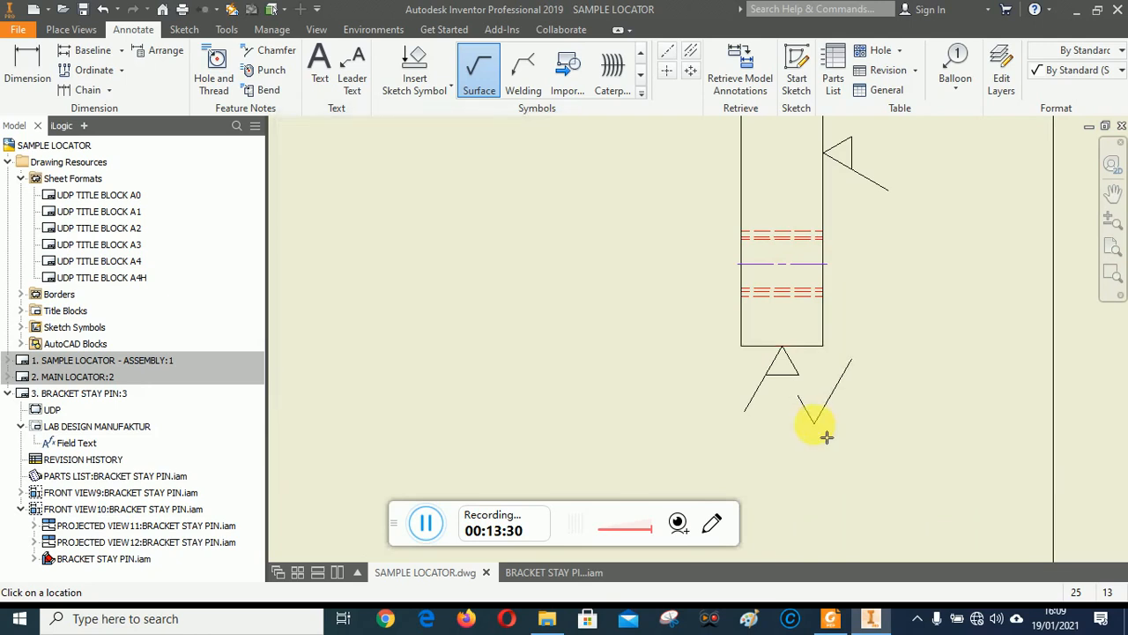
Step: Attach a surface texture symbol requiring material removal to the free end edge of the L-shaped view's horizontal leg
{"action": "scroll", "coordinate": [819, 432], "scroll_direction": "up", "scroll_amount": 5}
{"action": "scroll", "coordinate": [718, 315], "scroll_direction": "down", "scroll_amount": 5}
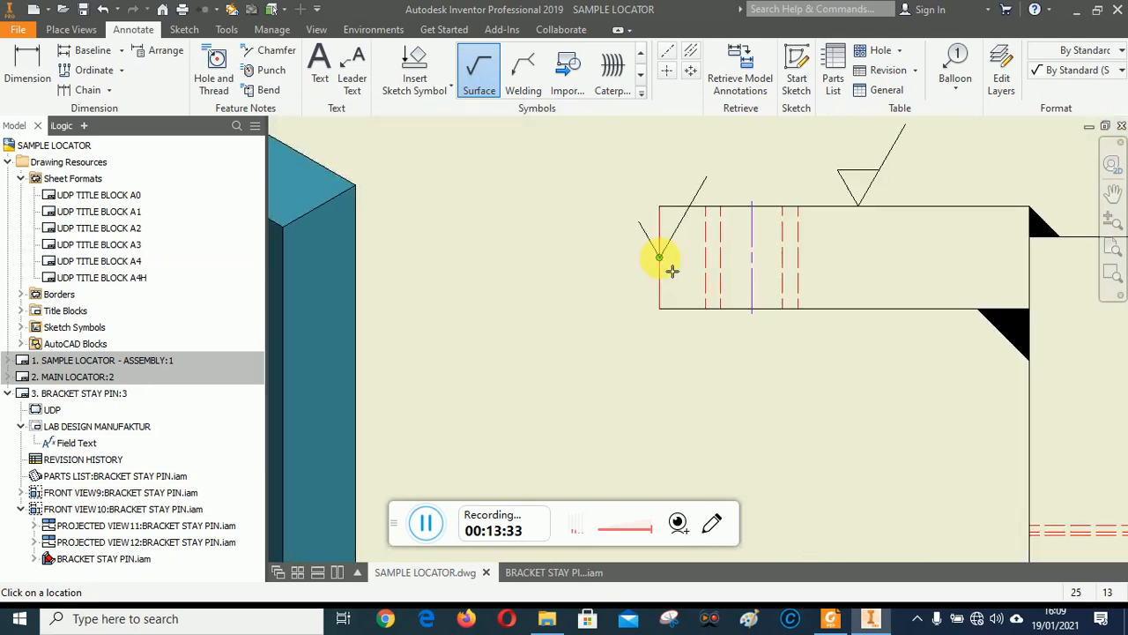
{"action": "right_click", "coordinate": [582, 253]}
{"action": "left_click", "coordinate": [657, 257]}
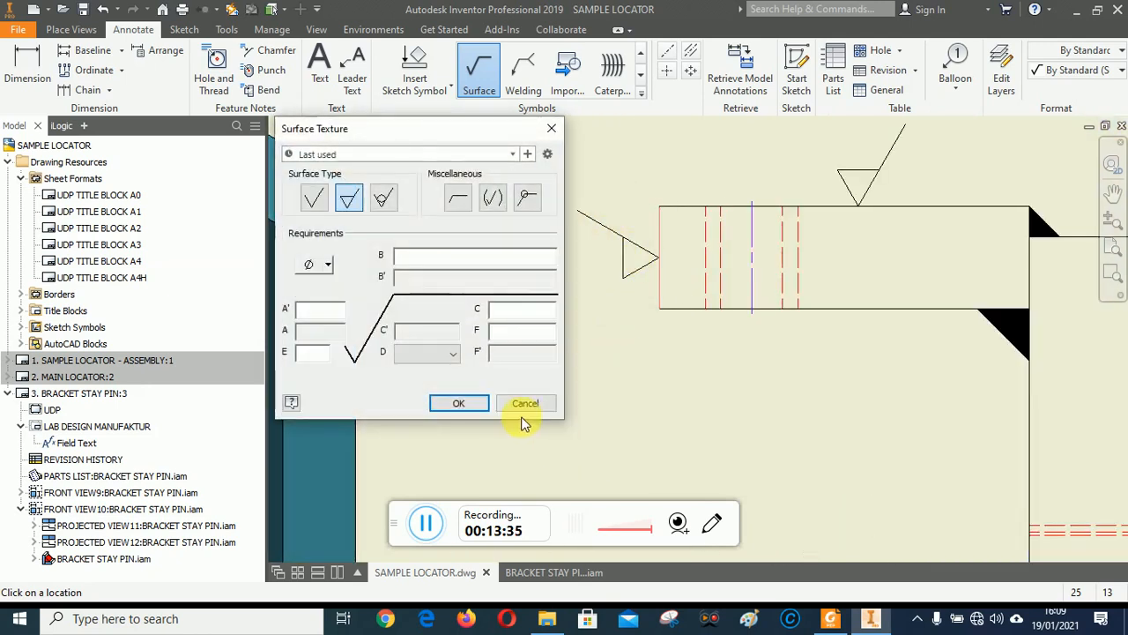
{"action": "left_click", "coordinate": [472, 404]}
Step: Attach a surface texture symbol with material removal prohibited to the lower edge of the L-shaped view's horizontal leg
{"action": "left_click", "coordinate": [844, 310]}
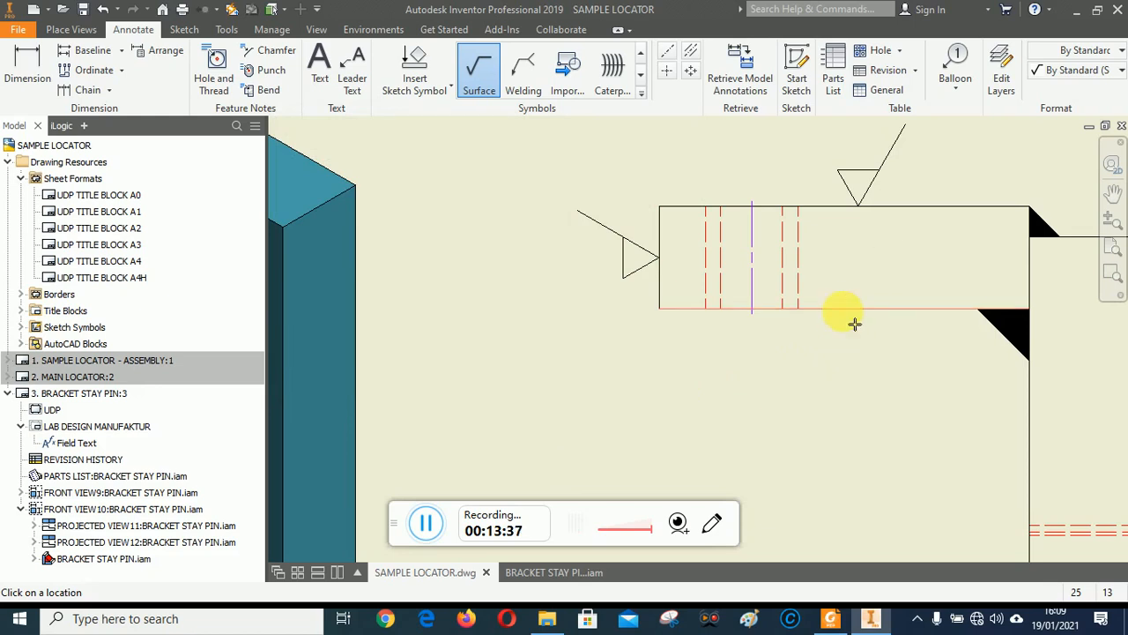
{"action": "right_click", "coordinate": [856, 385]}
{"action": "left_click", "coordinate": [920, 385]}
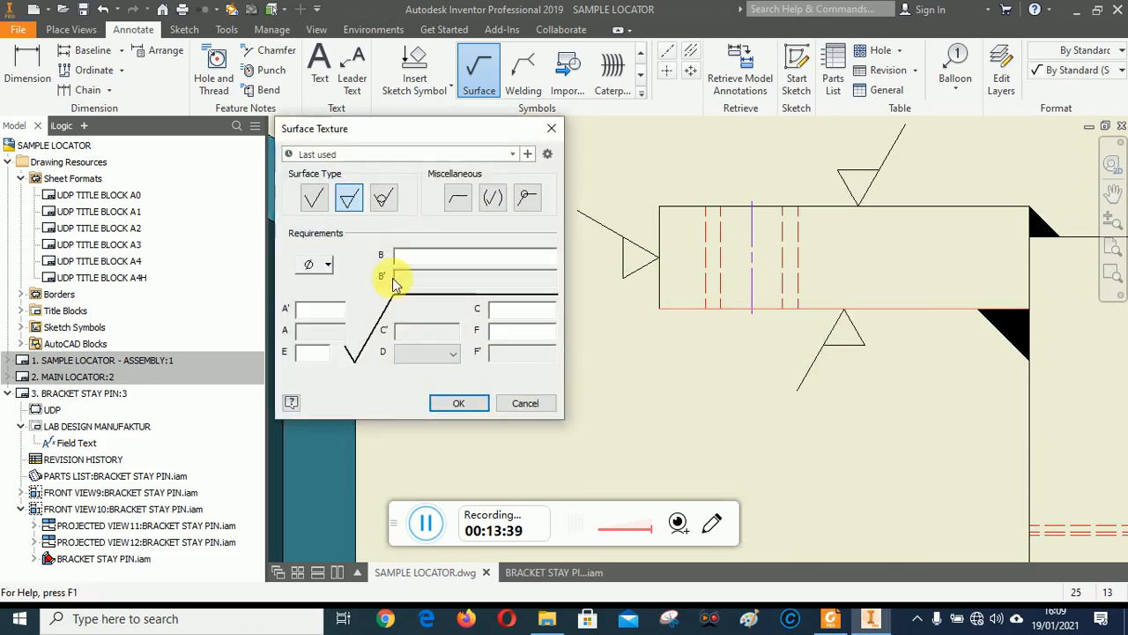
{"action": "left_click", "coordinate": [384, 199]}
{"action": "left_click", "coordinate": [453, 403]}
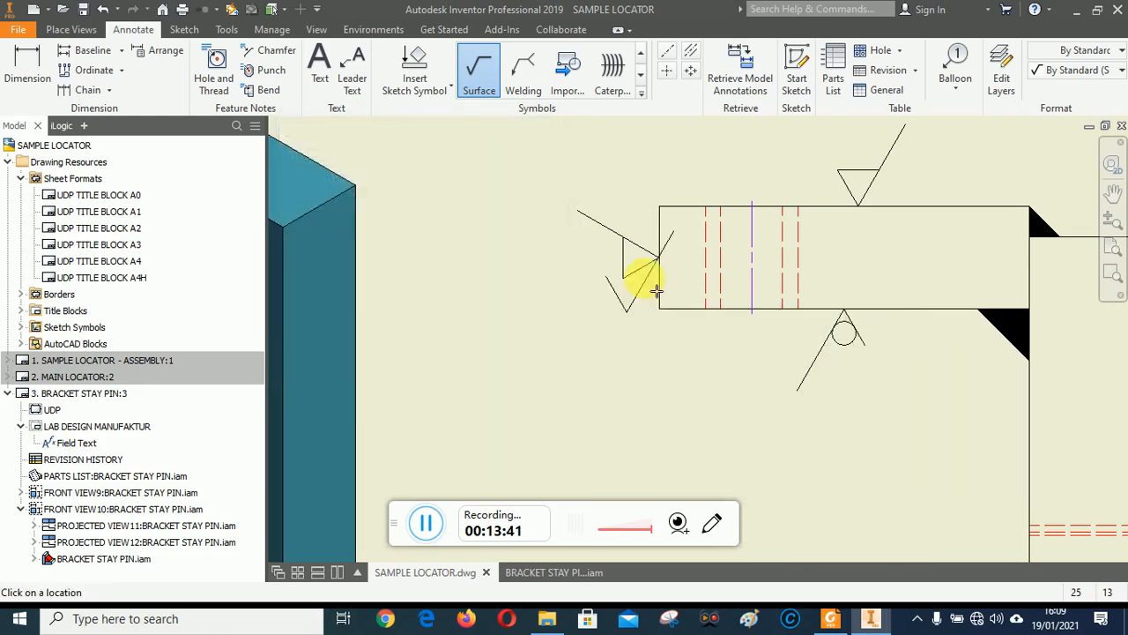
Step: Attach a surface texture symbol with material removal prohibited to the inner edge of the L-shaped view's vertical leg and end the command
{"action": "scroll", "coordinate": [696, 335], "scroll_direction": "down", "scroll_amount": 3}
{"action": "scroll", "coordinate": [745, 386], "scroll_direction": "up", "scroll_amount": 3}
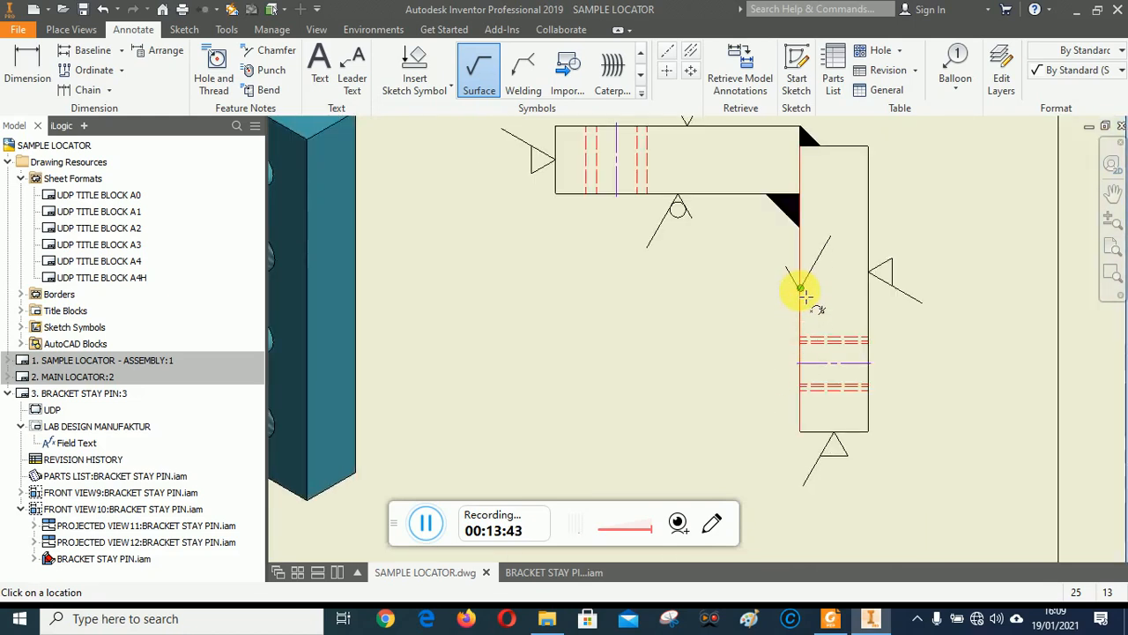
{"action": "left_click", "coordinate": [801, 291]}
{"action": "right_click", "coordinate": [797, 295]}
{"action": "left_click", "coordinate": [824, 298]}
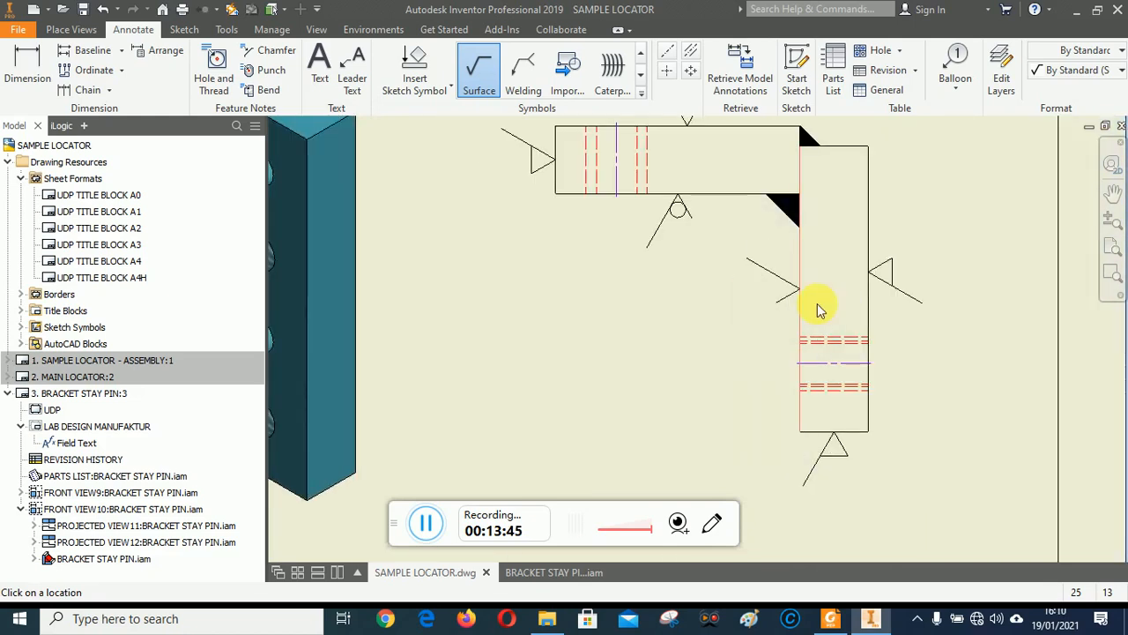
{"action": "left_click", "coordinate": [520, 400]}
{"action": "scroll", "coordinate": [751, 222], "scroll_direction": "down", "scroll_amount": 3}
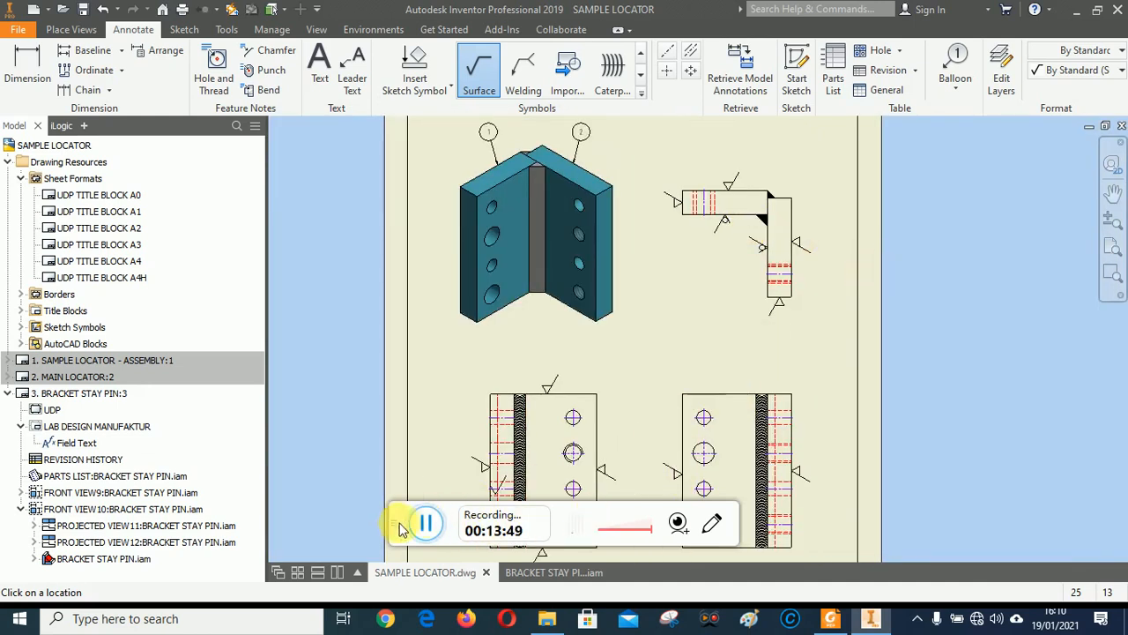
{"action": "left_click_drag", "start_coordinate": [405, 523], "coordinate": [919, 624]}
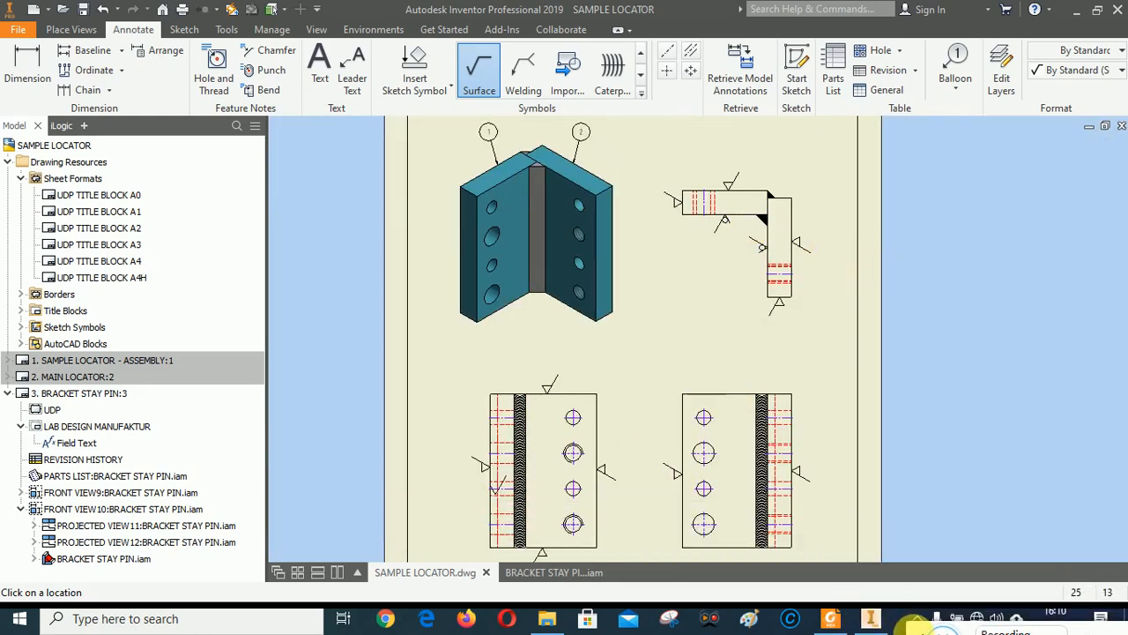
{"action": "scroll", "coordinate": [701, 306], "scroll_direction": "down", "scroll_amount": 2}
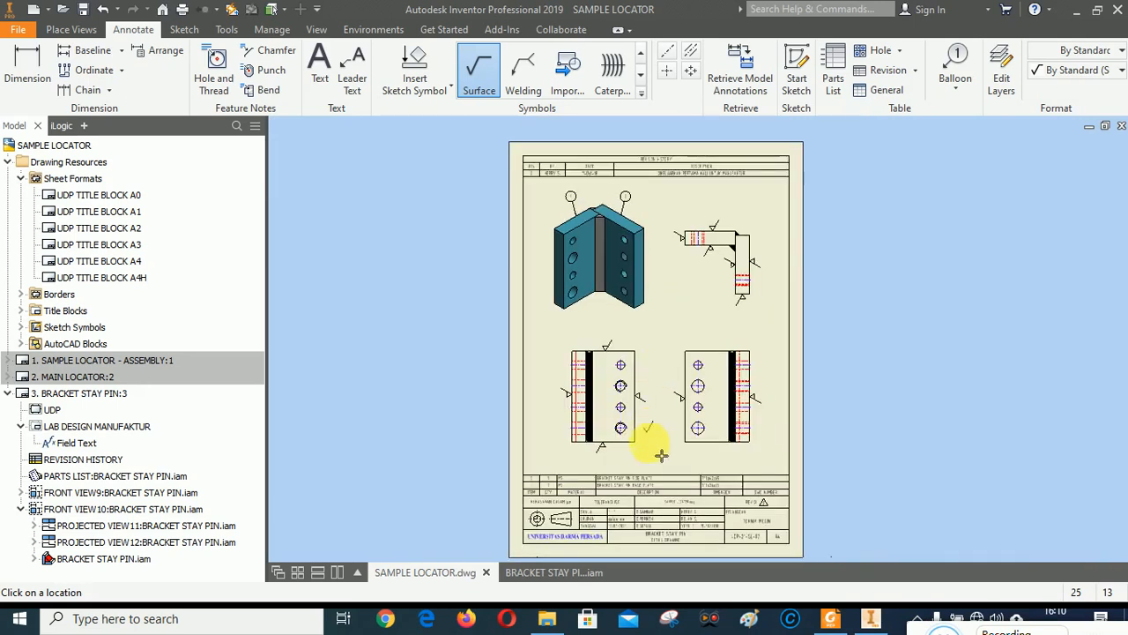
{"action": "scroll", "coordinate": [663, 448], "scroll_direction": "up", "scroll_amount": 2}
{"action": "scroll", "coordinate": [723, 327], "scroll_direction": "down", "scroll_amount": 2}
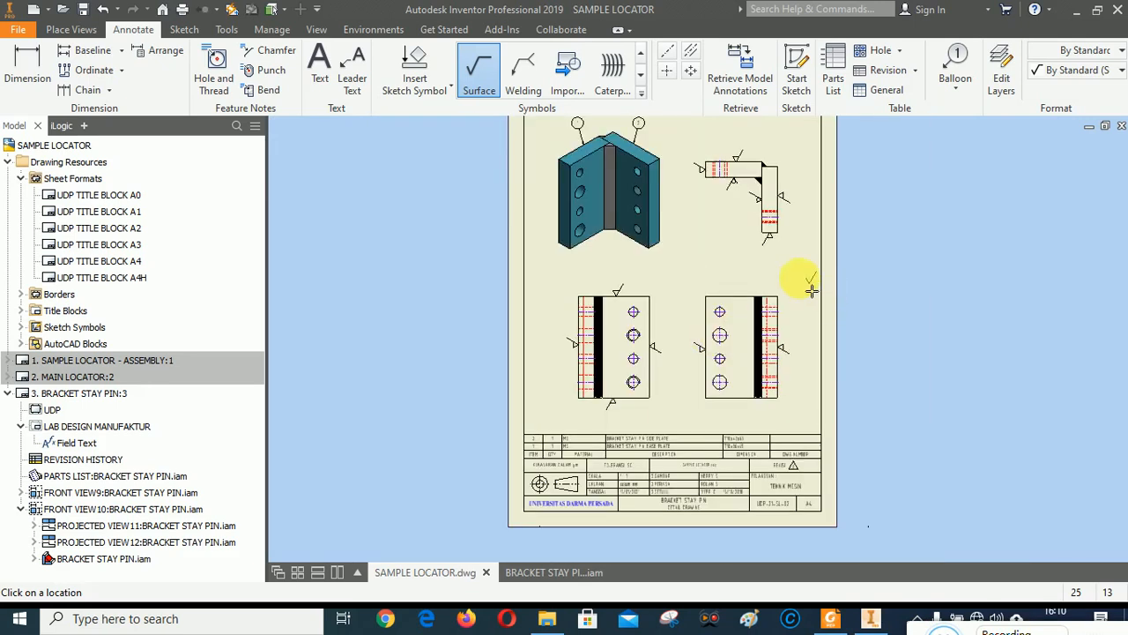
{"action": "right_click", "coordinate": [804, 278]}
{"action": "left_click", "coordinate": [751, 277]}
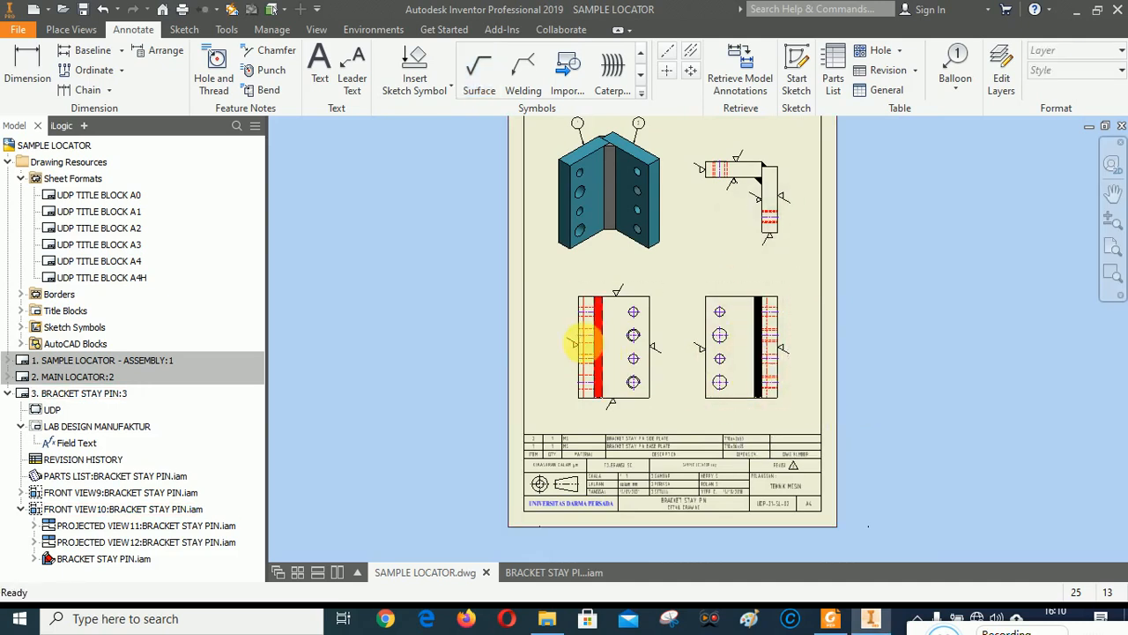
Step: Delete the surface texture symbols on the outer vertical edges of both lower views, keeping those on horizontal edges
{"action": "left_click", "coordinate": [576, 344]}
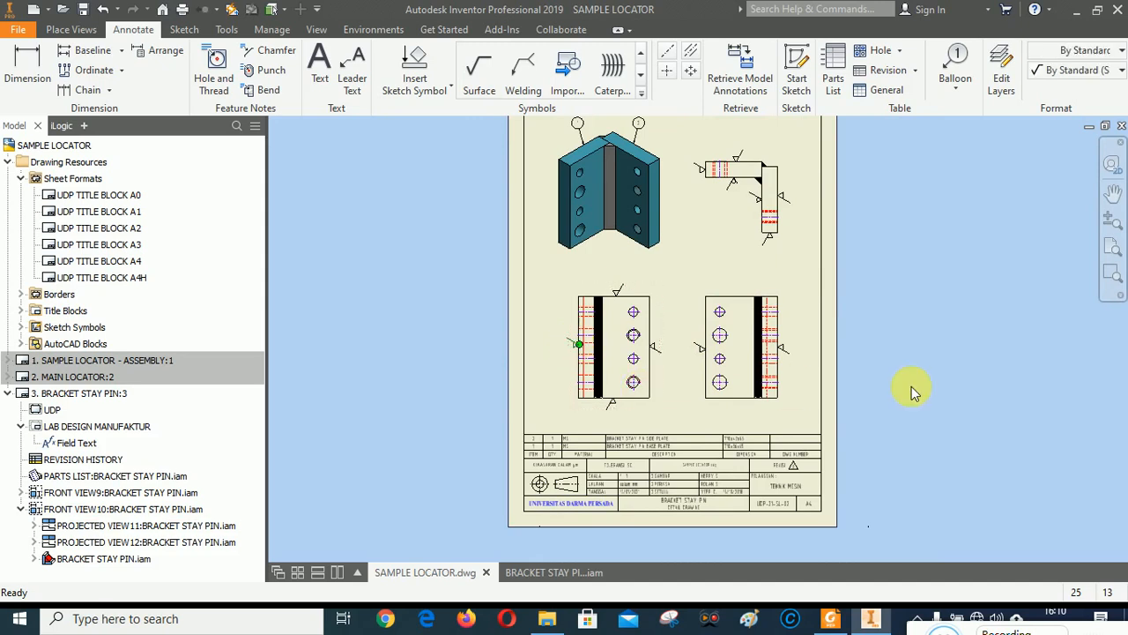
{"action": "left_click", "coordinate": [884, 371]}
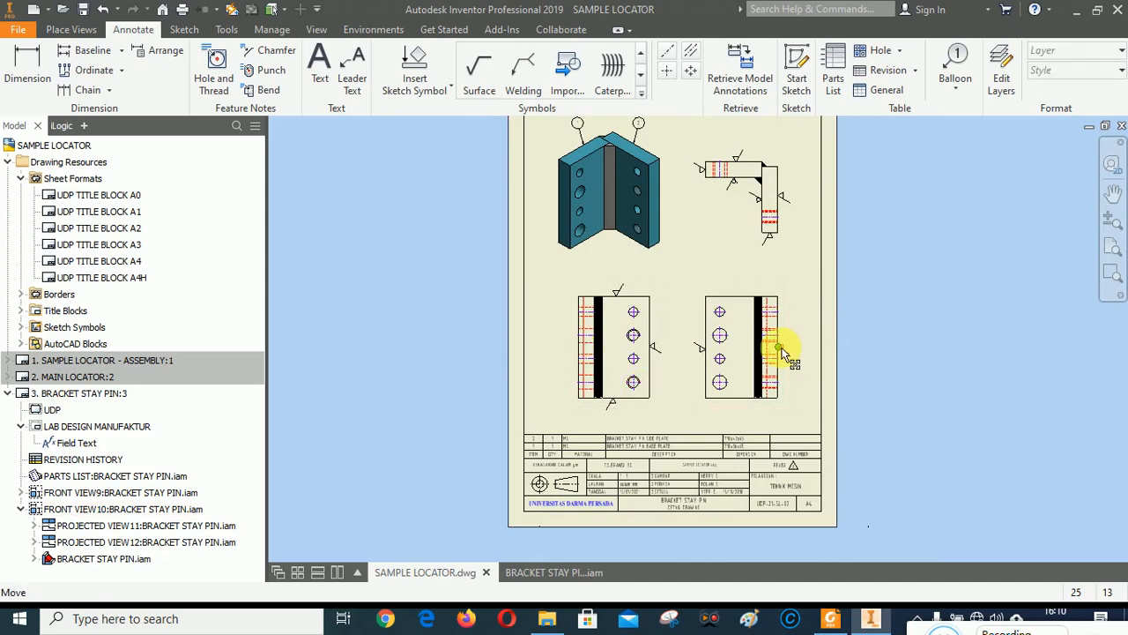
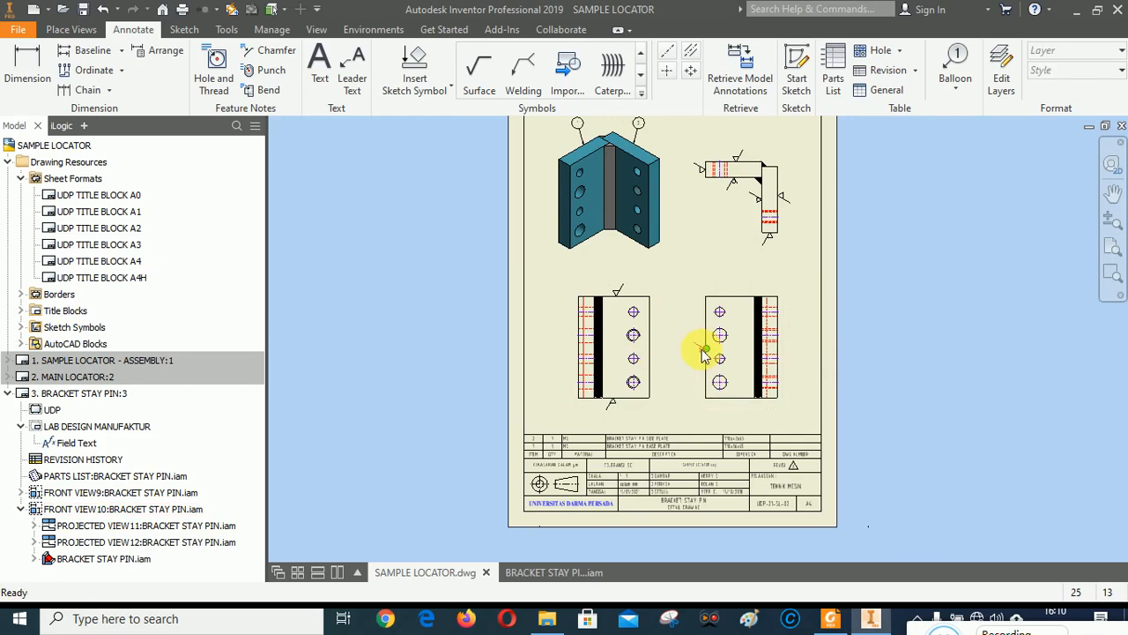
{"action": "scroll", "coordinate": [748, 155], "scroll_direction": "down", "scroll_amount": 2}
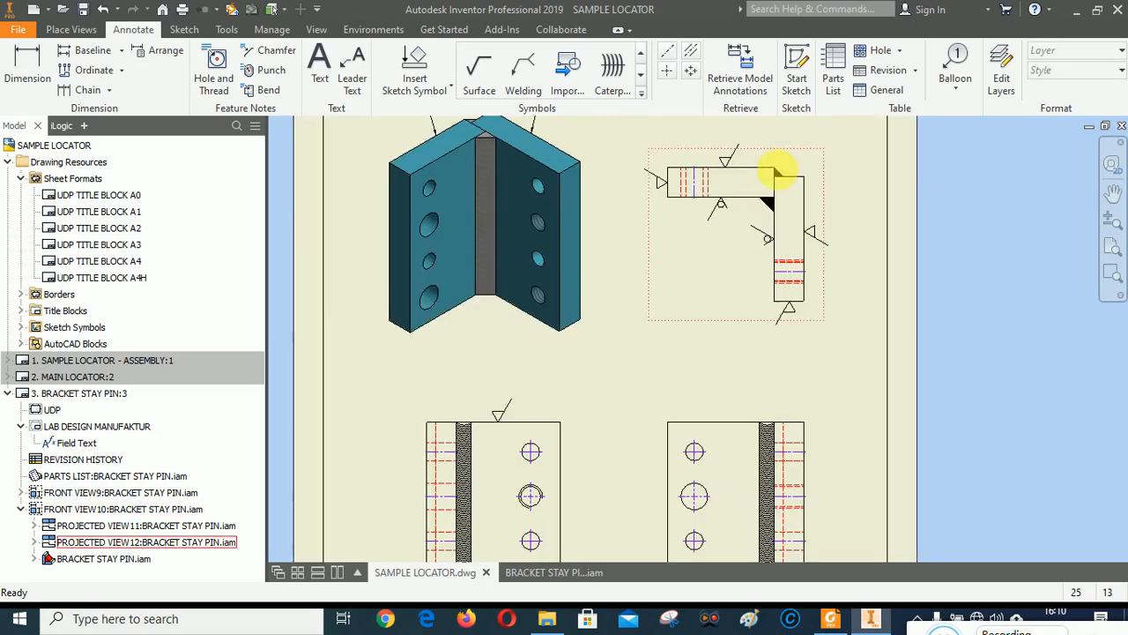
{"action": "scroll", "coordinate": [731, 182], "scroll_direction": "up", "scroll_amount": 2}
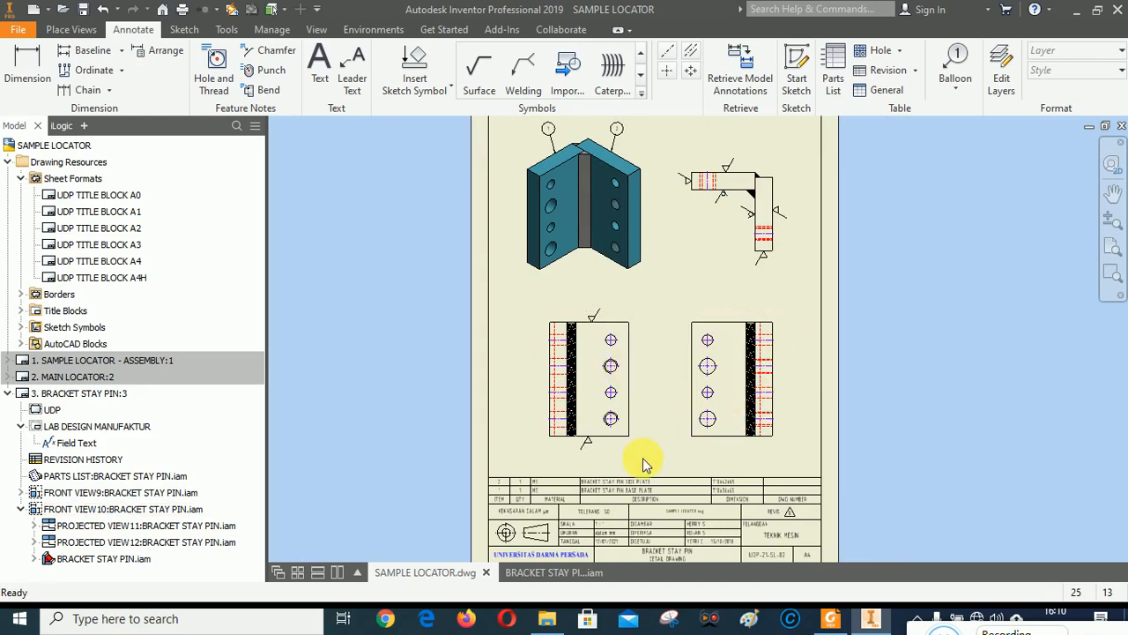
Step: In the lower-left view, dimension horizontally from the weld's left edge to the bottom hole's center, keeping the default tolerance
{"action": "scroll", "coordinate": [643, 458], "scroll_direction": "down", "scroll_amount": 2}
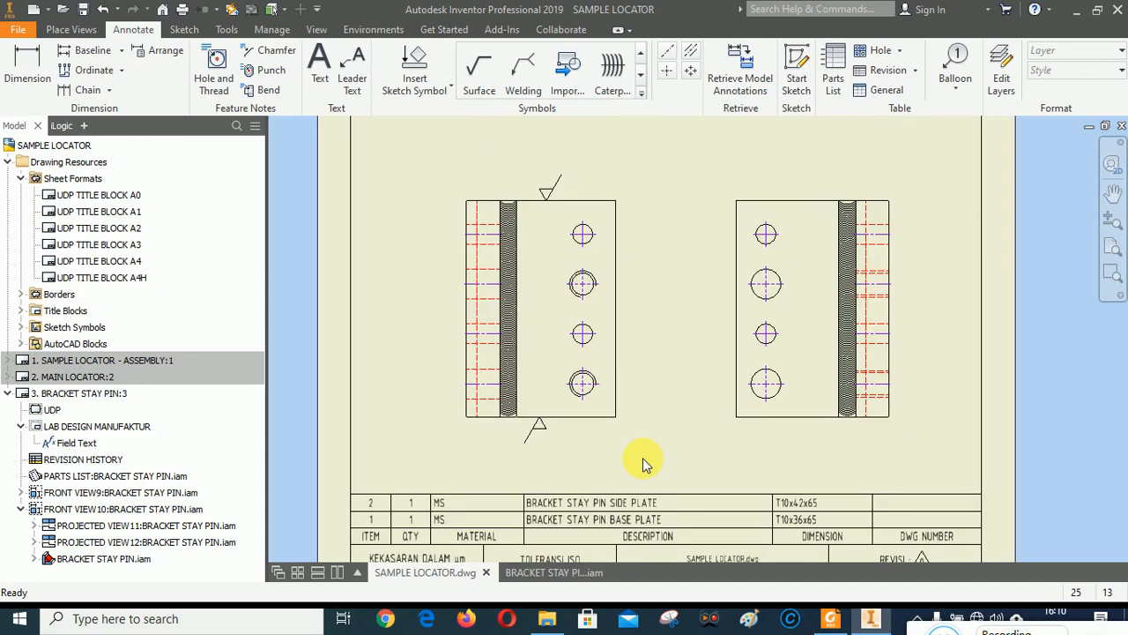
{"action": "scroll", "coordinate": [567, 448], "scroll_direction": "down", "scroll_amount": 2}
{"action": "scroll", "coordinate": [540, 269], "scroll_direction": "up", "scroll_amount": 2}
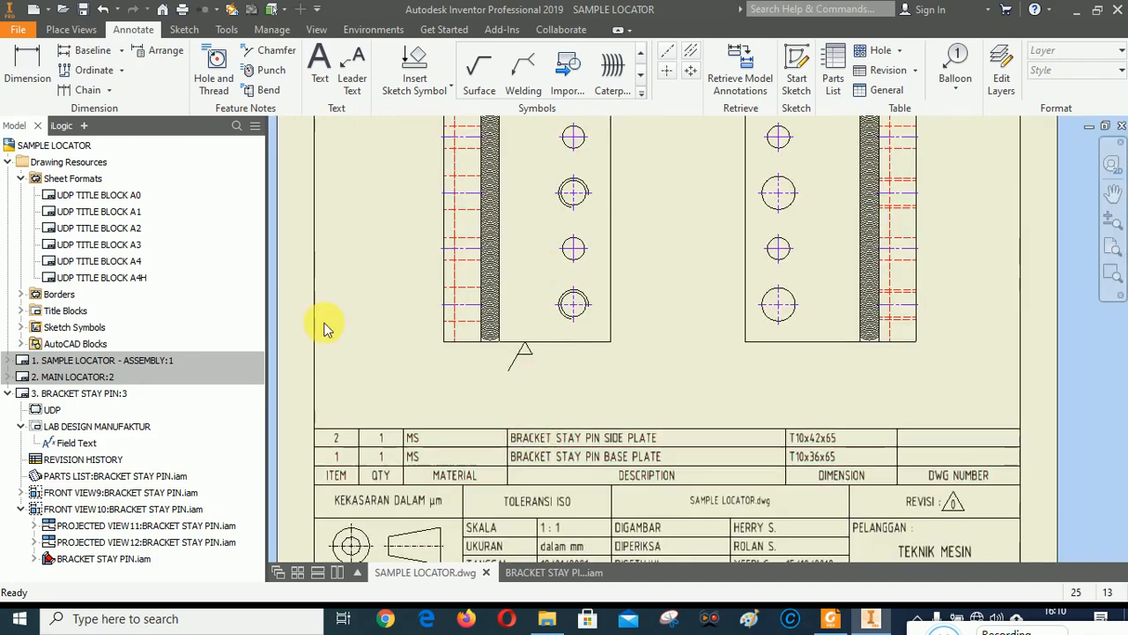
{"action": "left_click", "coordinate": [27, 66]}
{"action": "scroll", "coordinate": [516, 371], "scroll_direction": "down", "scroll_amount": 2}
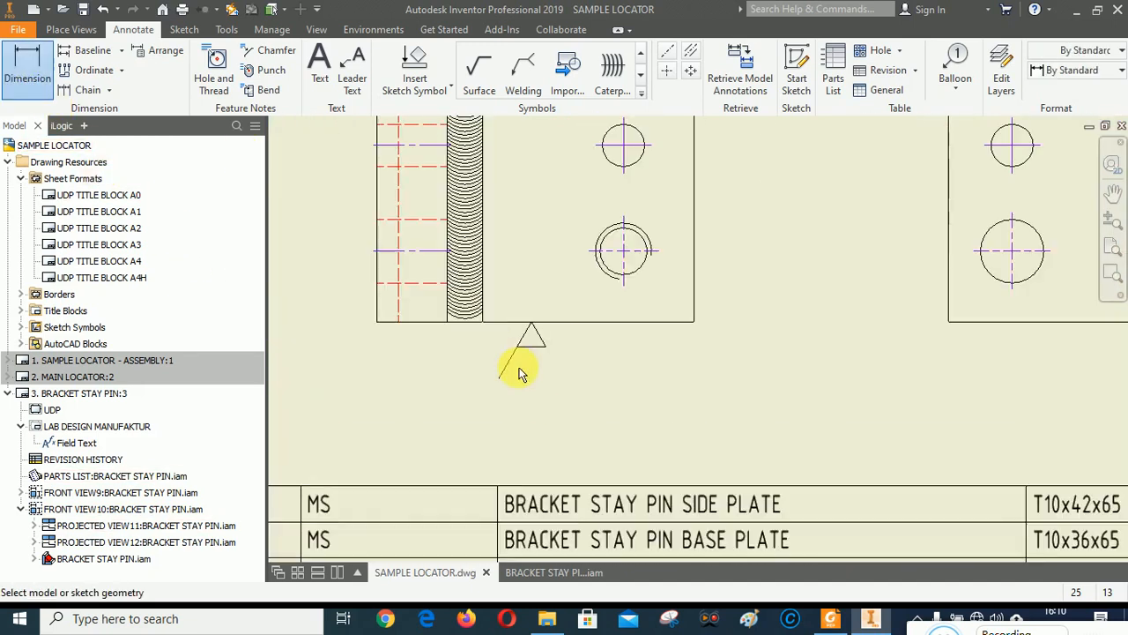
{"action": "left_click", "coordinate": [449, 311]}
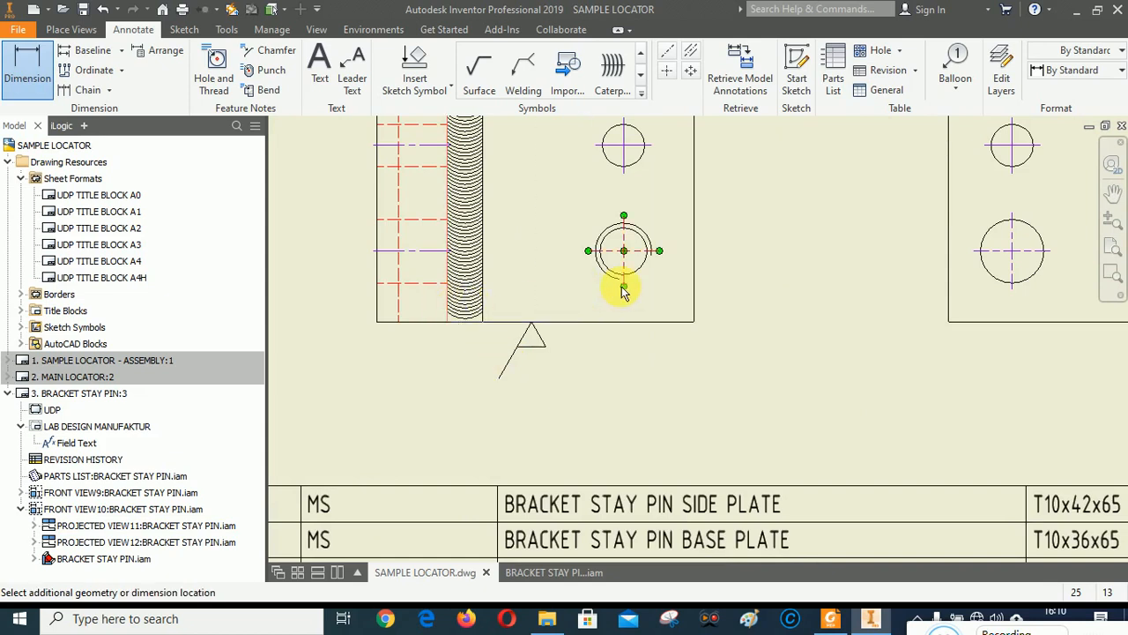
{"action": "left_click", "coordinate": [625, 287]}
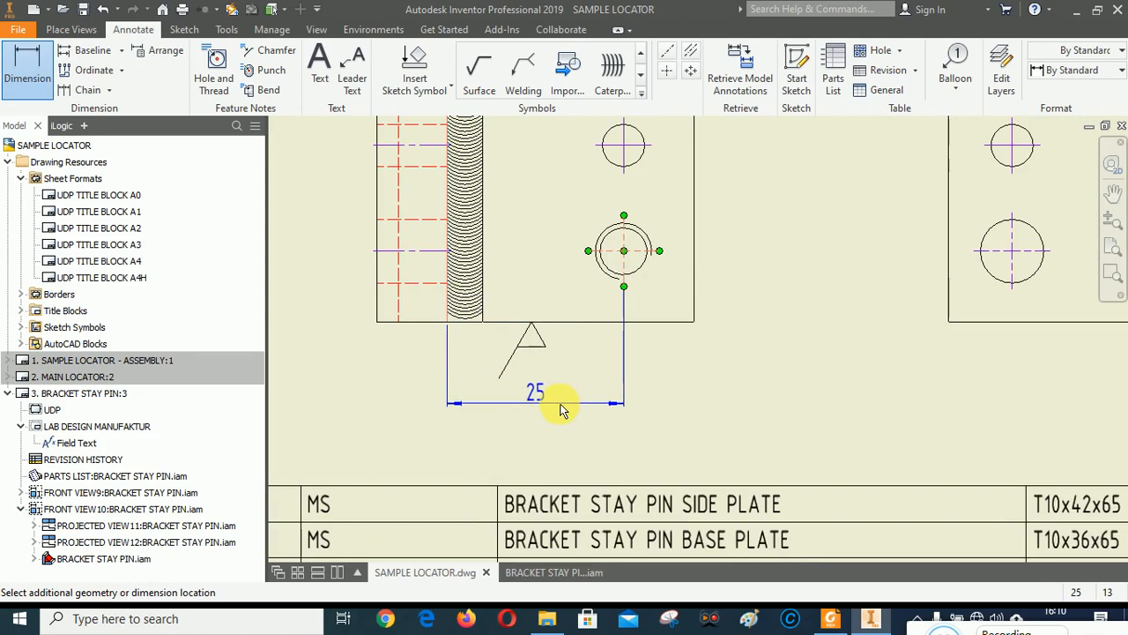
{"action": "left_click", "coordinate": [780, 442]}
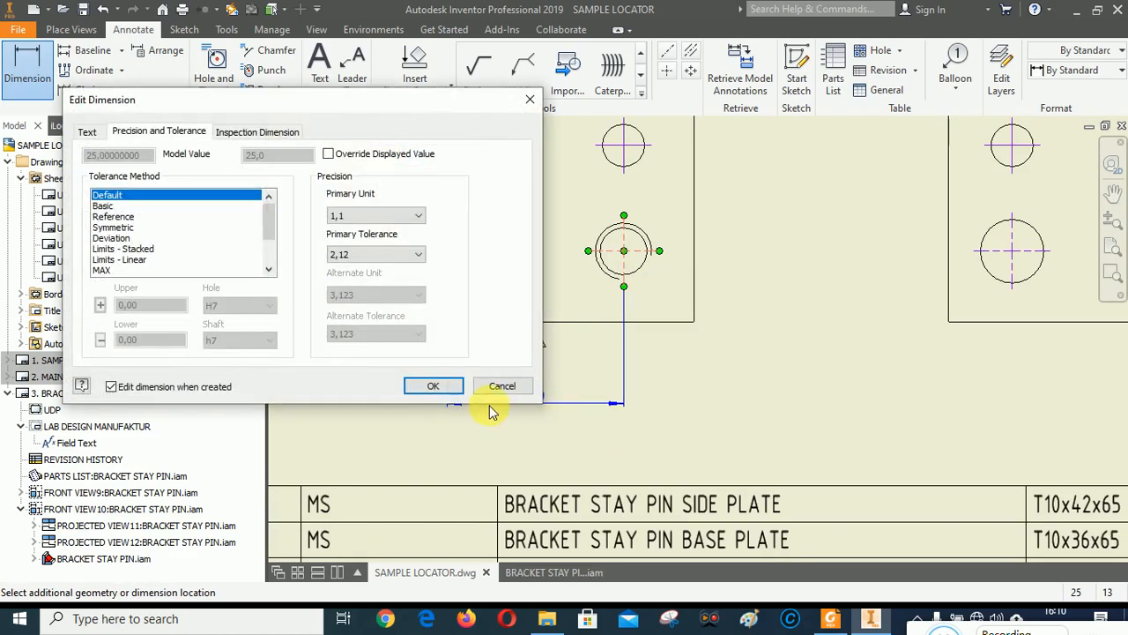
{"action": "left_click", "coordinate": [429, 384]}
Step: Add a horizontal dimension from the weld's left edge to the plate's right outer edge, below the hole-position dimension
{"action": "left_click", "coordinate": [447, 319]}
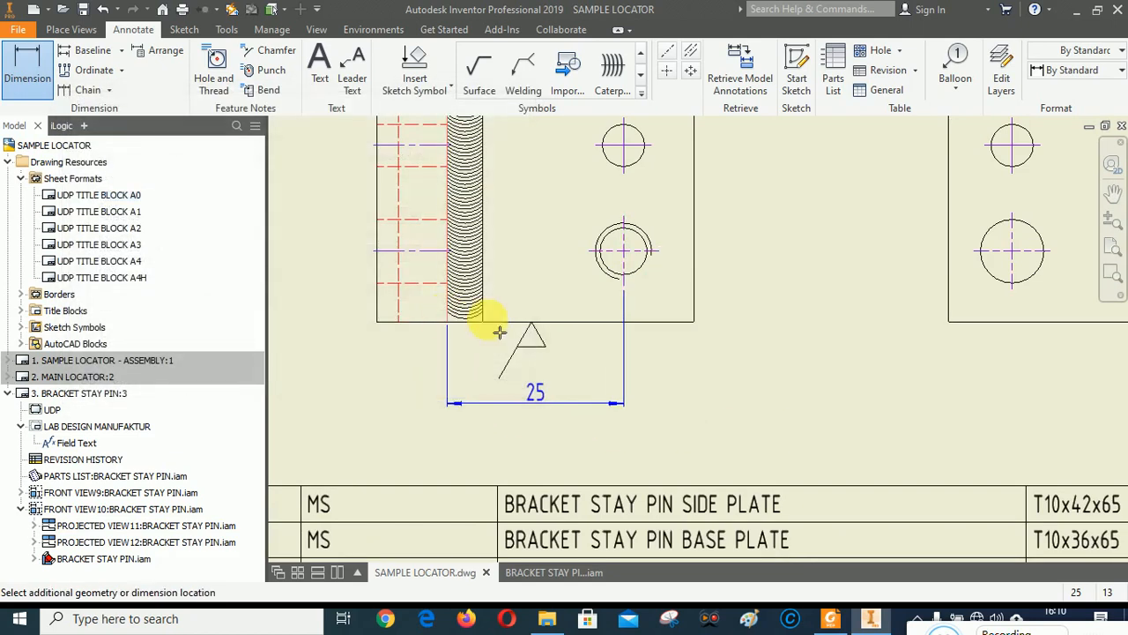
{"action": "left_click", "coordinate": [694, 305]}
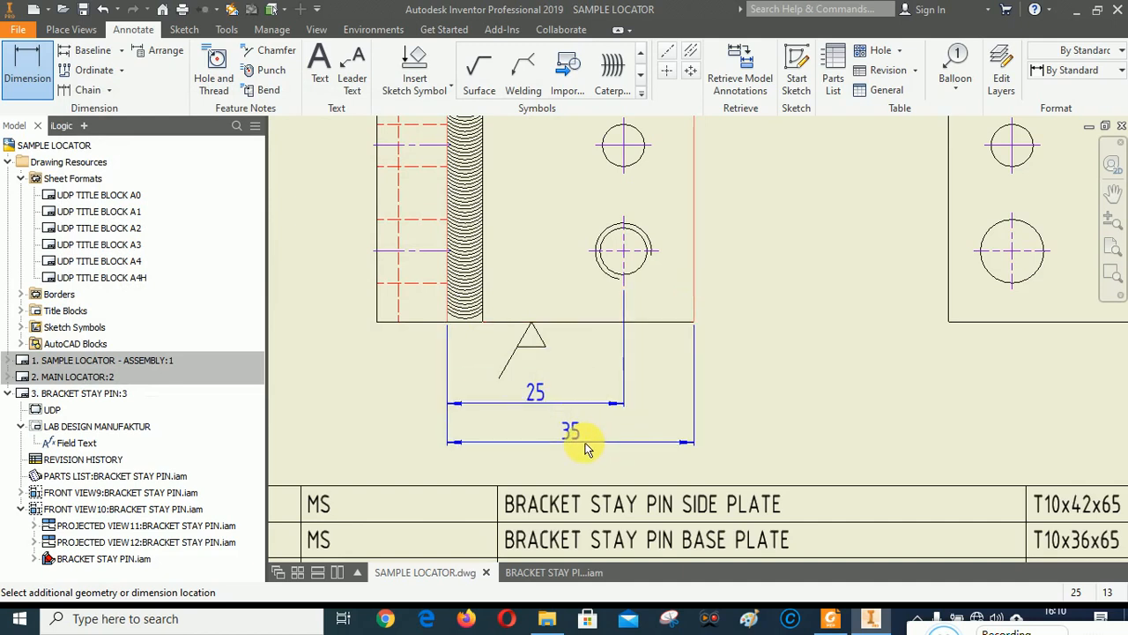
{"action": "left_click", "coordinate": [585, 448]}
{"action": "left_click", "coordinate": [428, 385]}
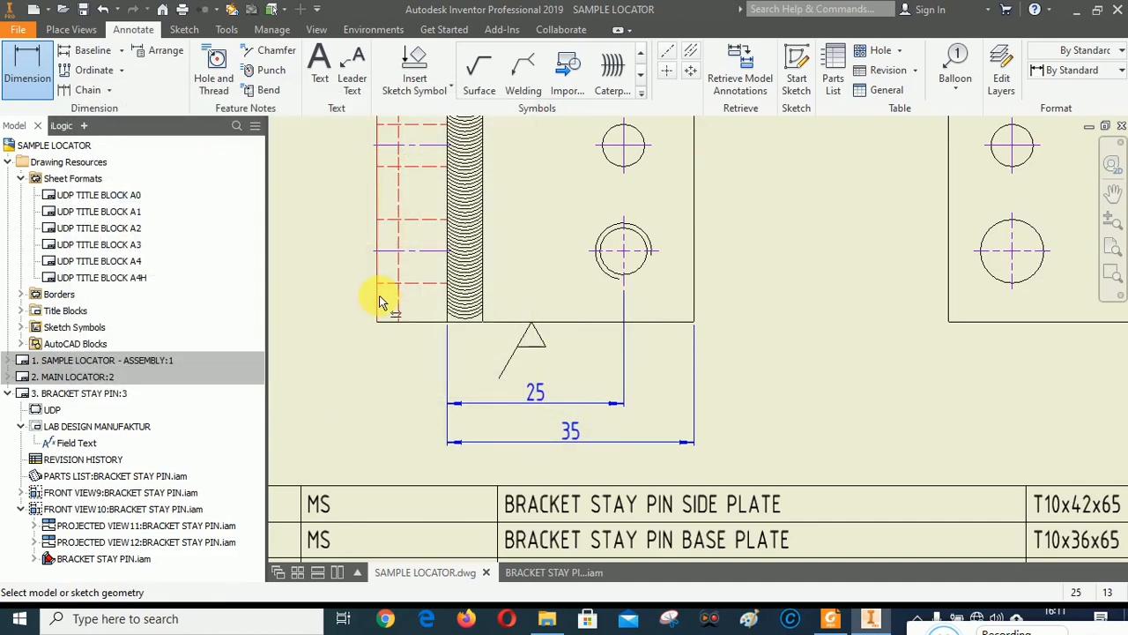
Step: Dimension the lower-left view's overall width beneath the other two horizontal dimensions and end the Dimension command
{"action": "left_click", "coordinate": [379, 302]}
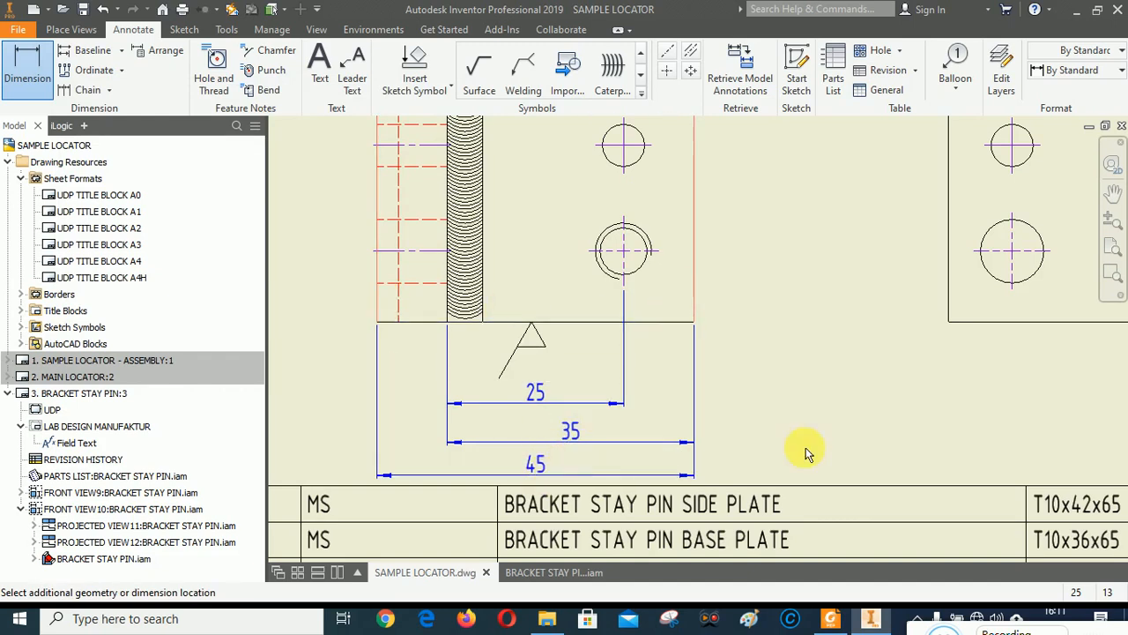
{"action": "left_click", "coordinate": [879, 435]}
{"action": "left_click", "coordinate": [431, 385]}
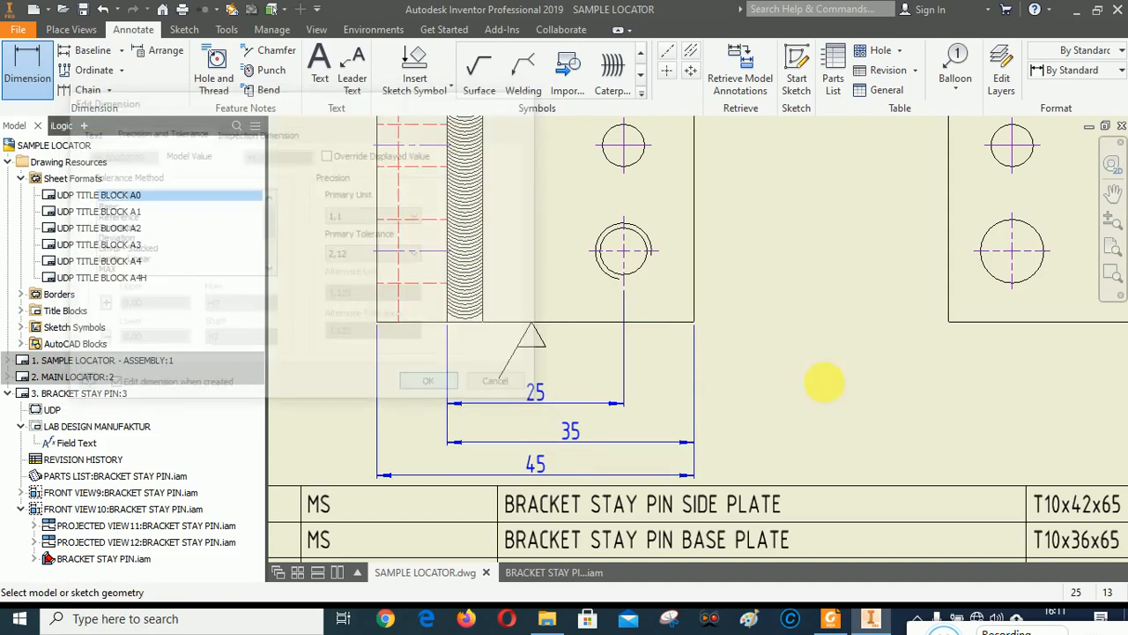
{"action": "right_click", "coordinate": [776, 222]}
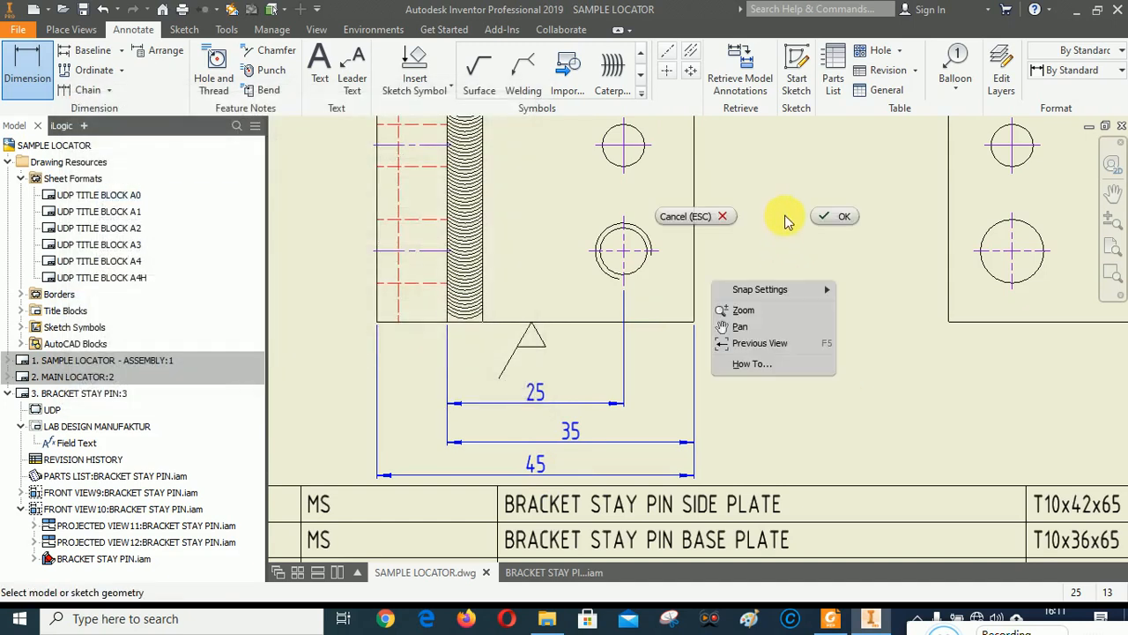
{"action": "left_click", "coordinate": [844, 216]}
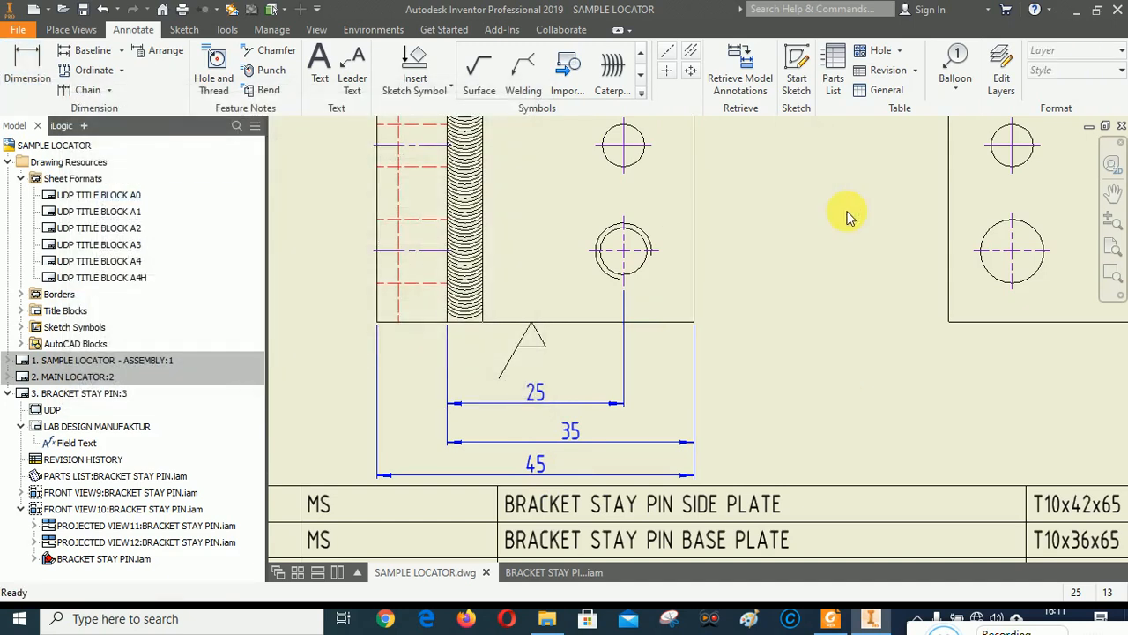
Step: Arrange the three horizontal dimensions below the lower-left view so they are evenly spaced from its bottom edge
{"action": "left_click", "coordinate": [539, 392]}
{"action": "left_click", "coordinate": [539, 463], "text": "ctrl"}
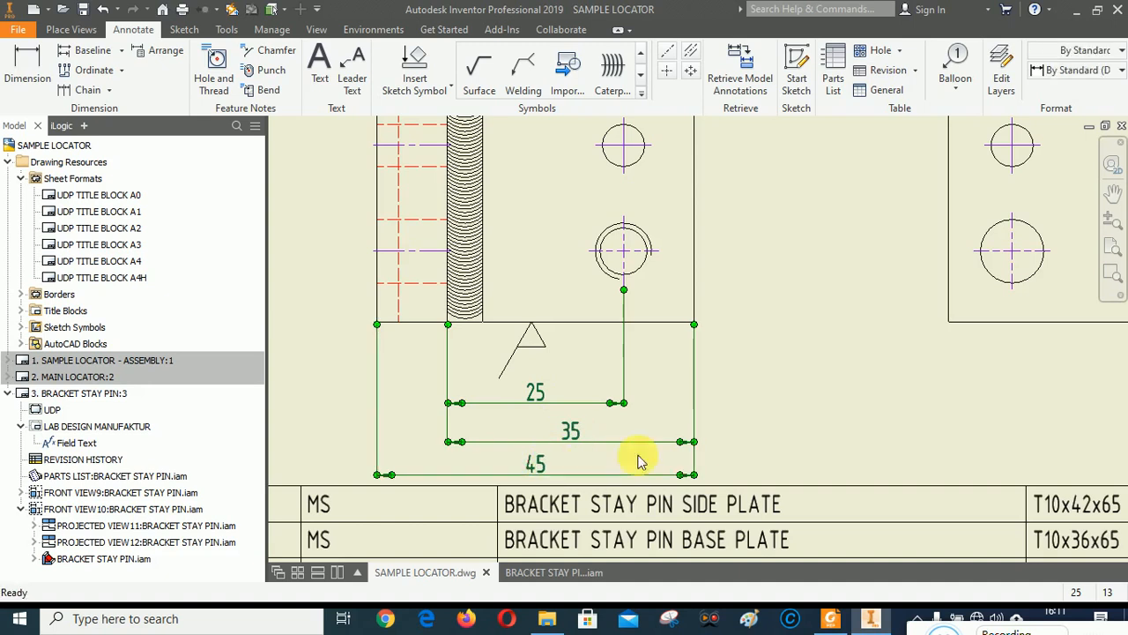
{"action": "right_click", "coordinate": [811, 374]}
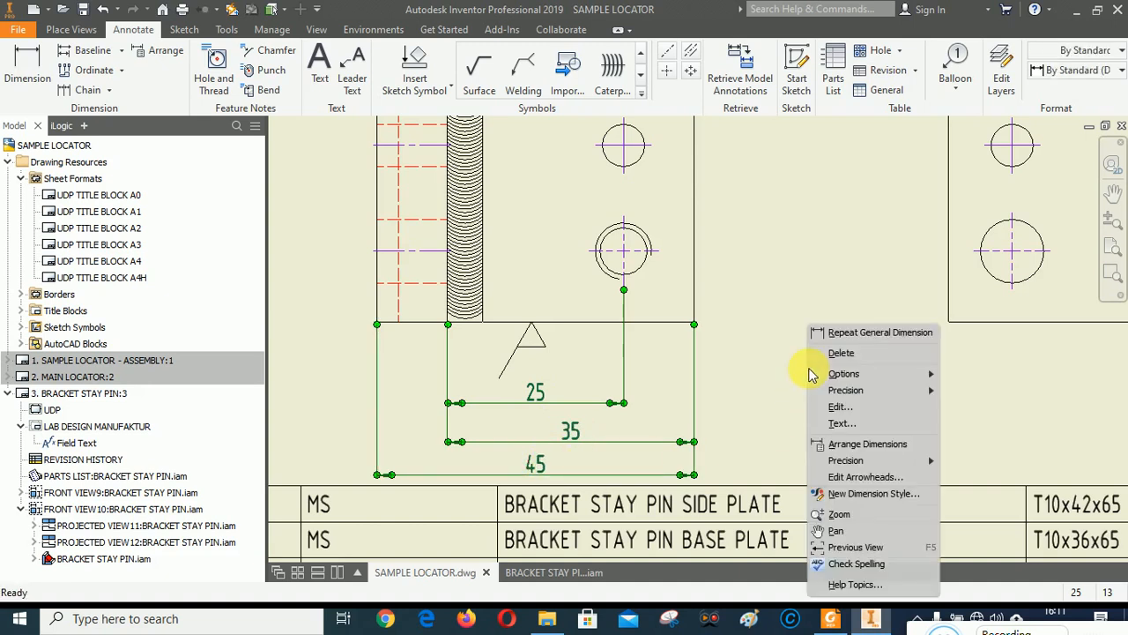
{"action": "left_click", "coordinate": [851, 444]}
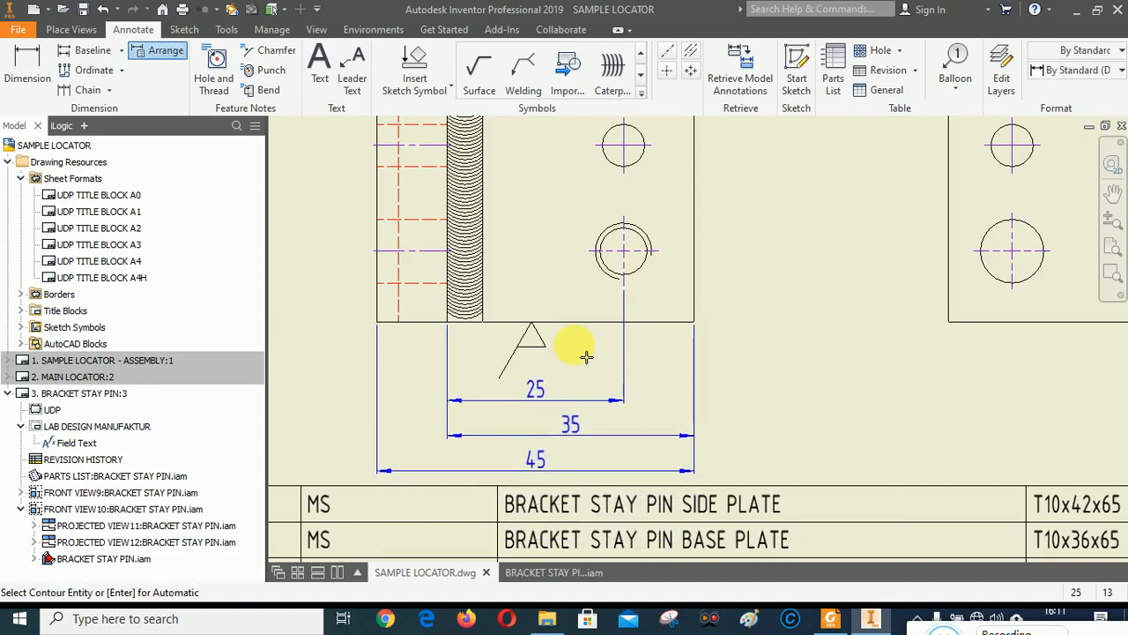
{"action": "left_click", "coordinate": [586, 358]}
Step: Move both lower views slightly upward, away from the parts list, and a little farther apart
{"action": "scroll", "coordinate": [556, 429], "scroll_direction": "down", "scroll_amount": 5}
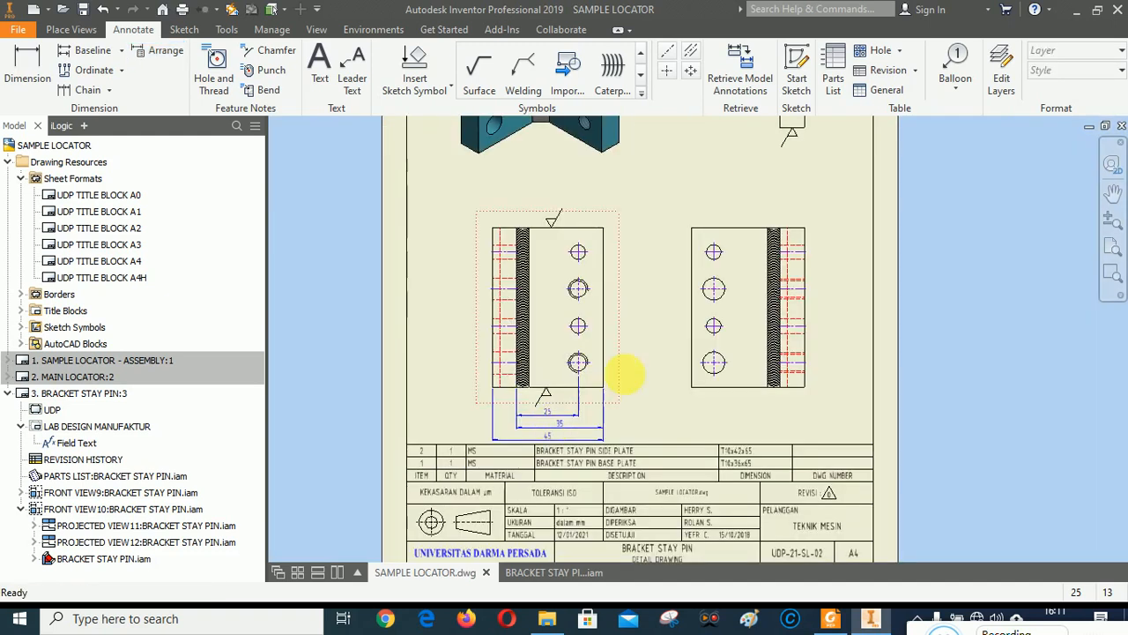
{"action": "left_click_drag", "start_coordinate": [627, 293], "coordinate": [622, 269]}
{"action": "mouse_move", "coordinate": [804, 278]}
{"action": "left_mouse_down"}
{"action": "mouse_move", "coordinate": [827, 265]}
{"action": "mouse_move", "coordinate": [815, 264]}
{"action": "left_mouse_up"}
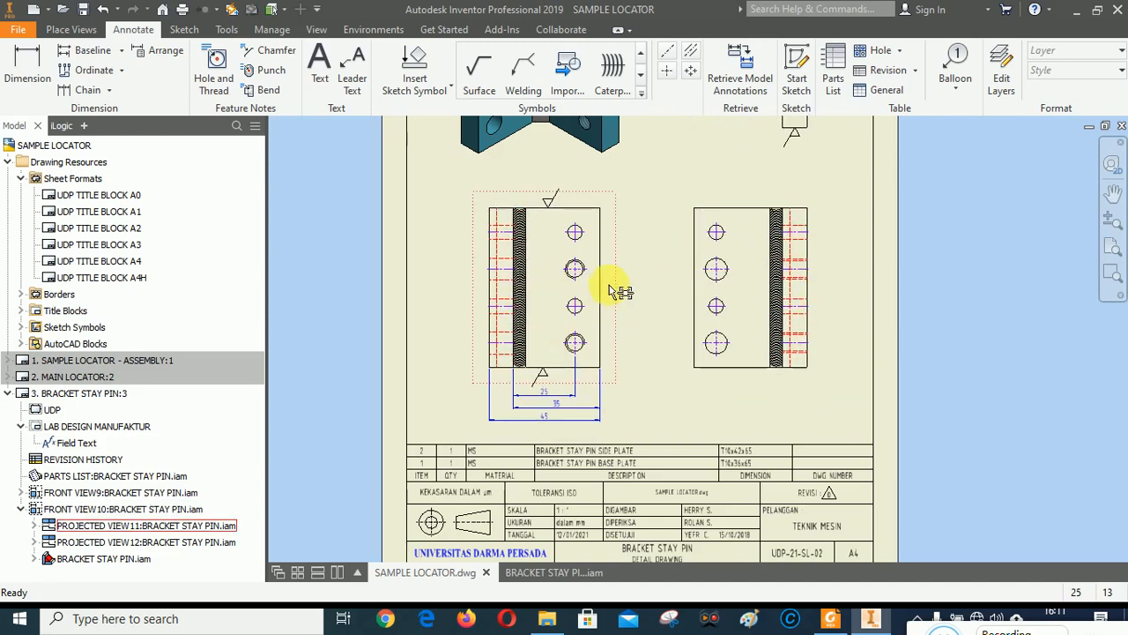
{"action": "scroll", "coordinate": [586, 292], "scroll_direction": "up", "scroll_amount": 2}
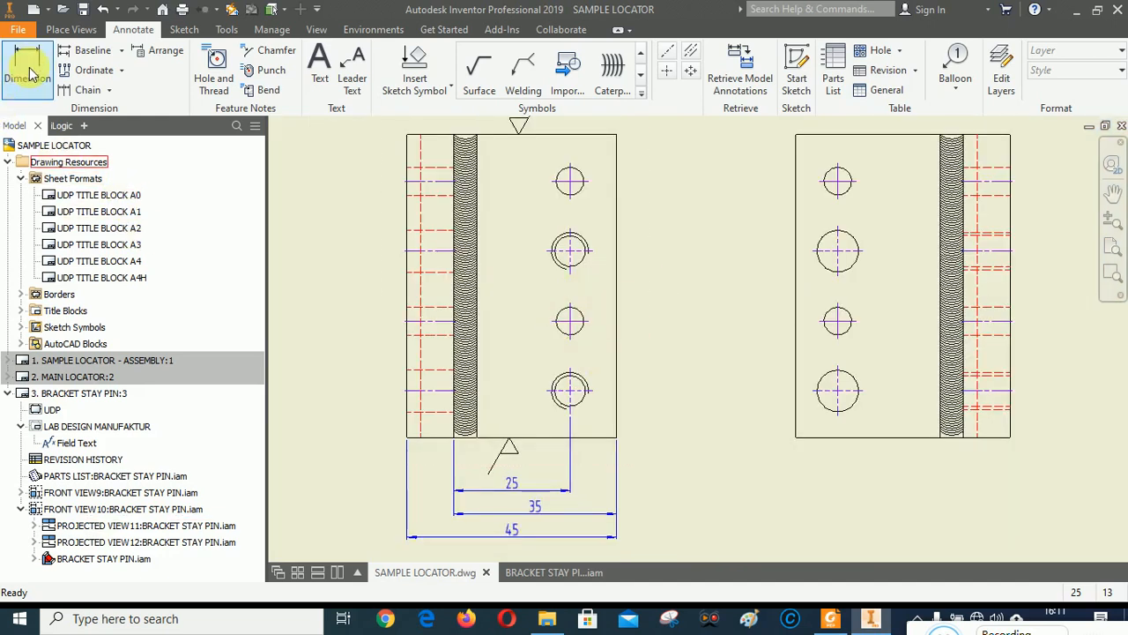
{"action": "left_click", "coordinate": [44, 92]}
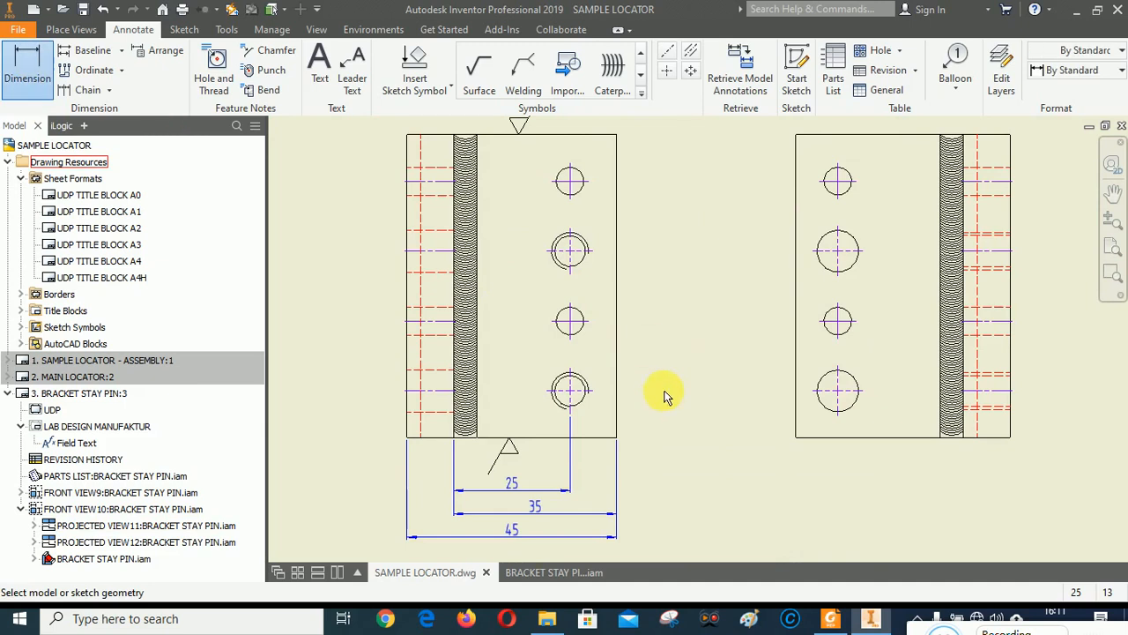
{"action": "left_click", "coordinate": [602, 438]}
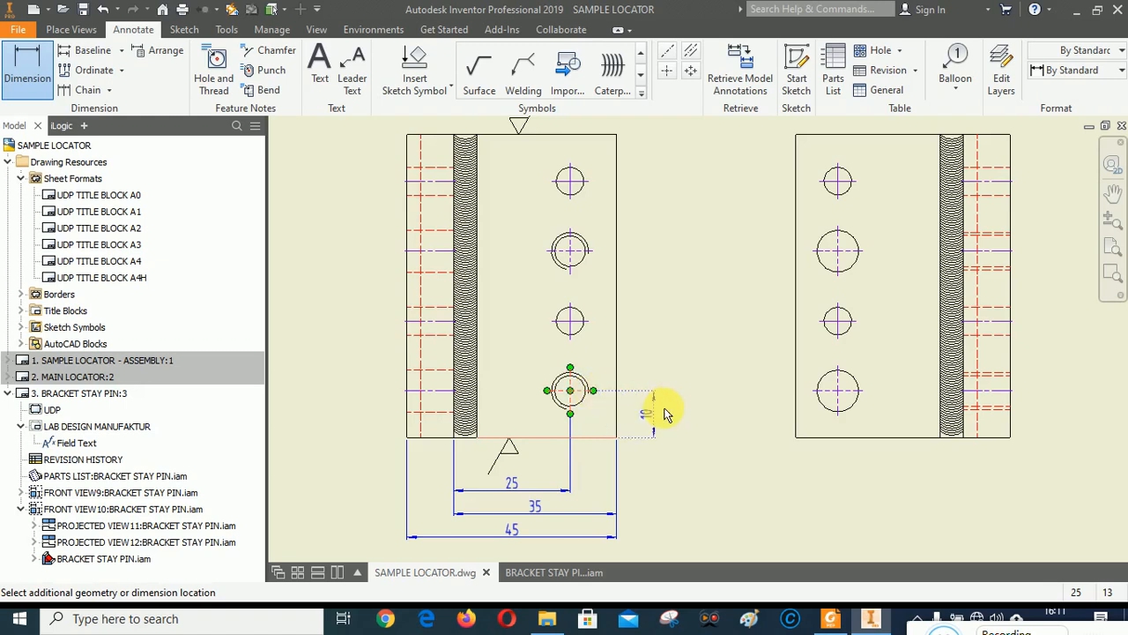
{"action": "key", "text": "Escape"}
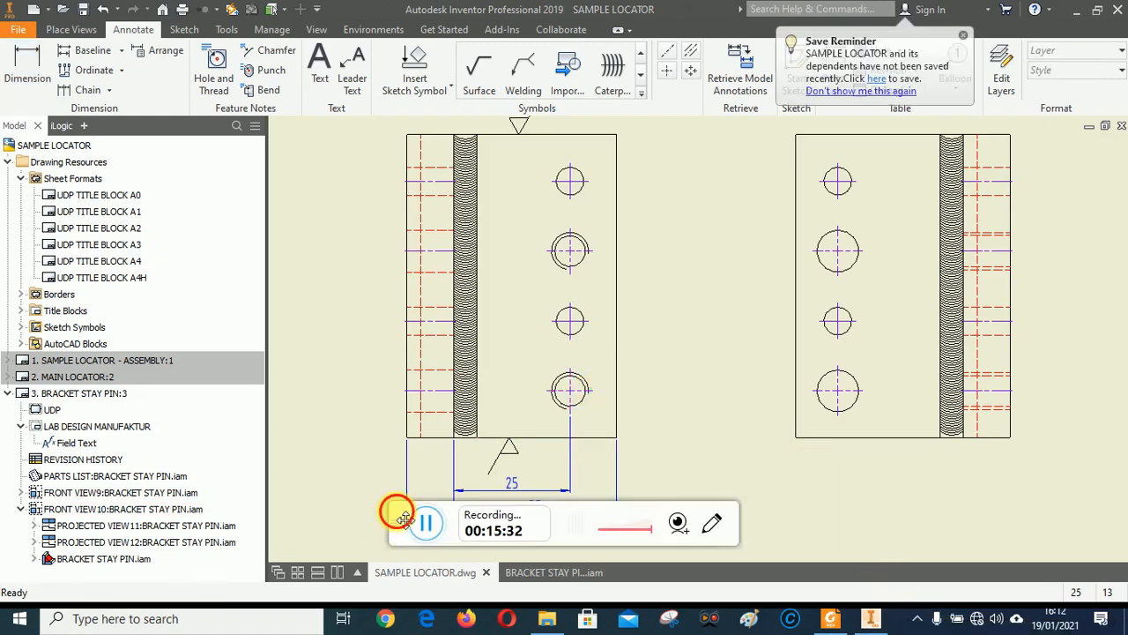
{"action": "mouse_move", "coordinate": [401, 517]}
{"action": "left_mouse_down"}
{"action": "mouse_move", "coordinate": [1014, 622]}
{"action": "mouse_move", "coordinate": [908, 625]}
{"action": "left_mouse_up"}
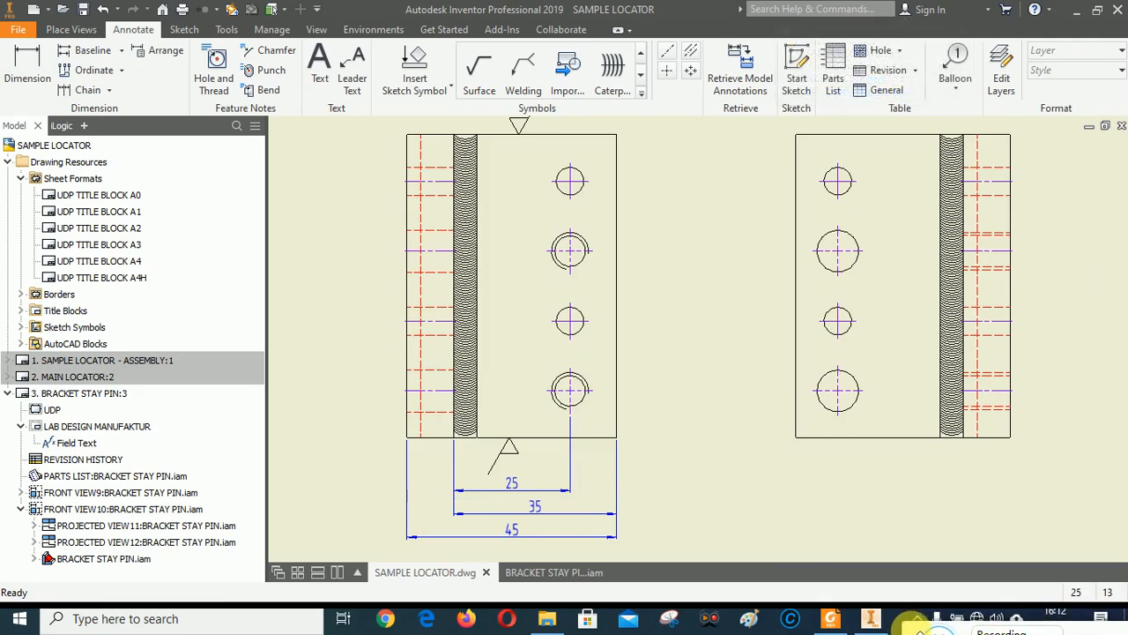
Step: Dimension vertically from the lower-left view's top edge to the top hole's center, keeping the default tolerance
{"action": "left_click", "coordinate": [27, 67]}
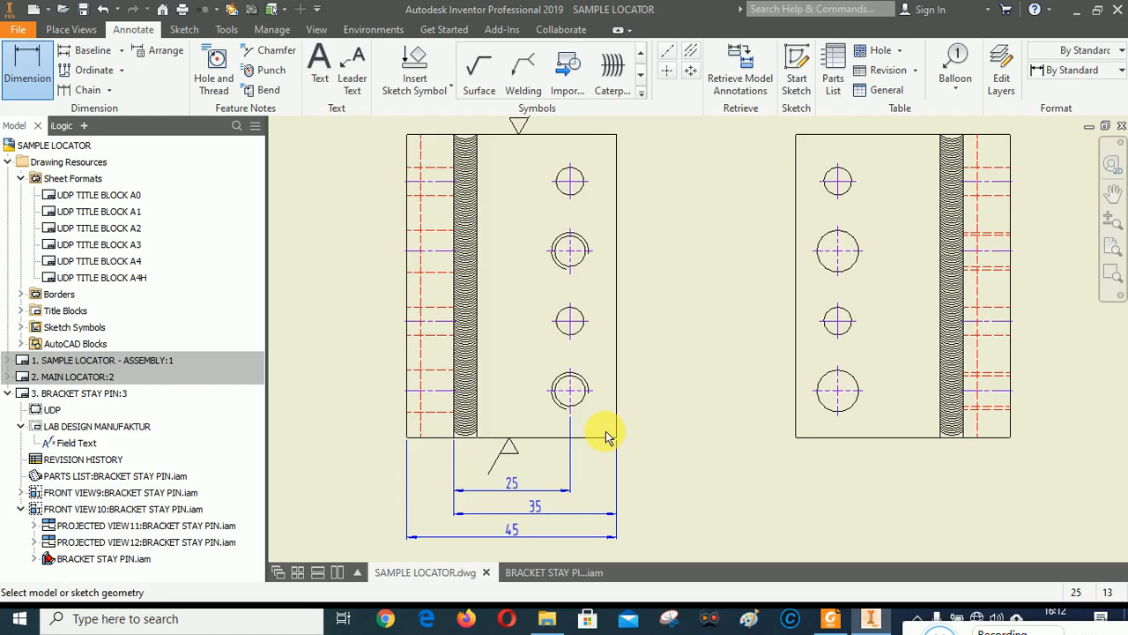
{"action": "left_click", "coordinate": [607, 142]}
{"action": "left_click", "coordinate": [599, 193]}
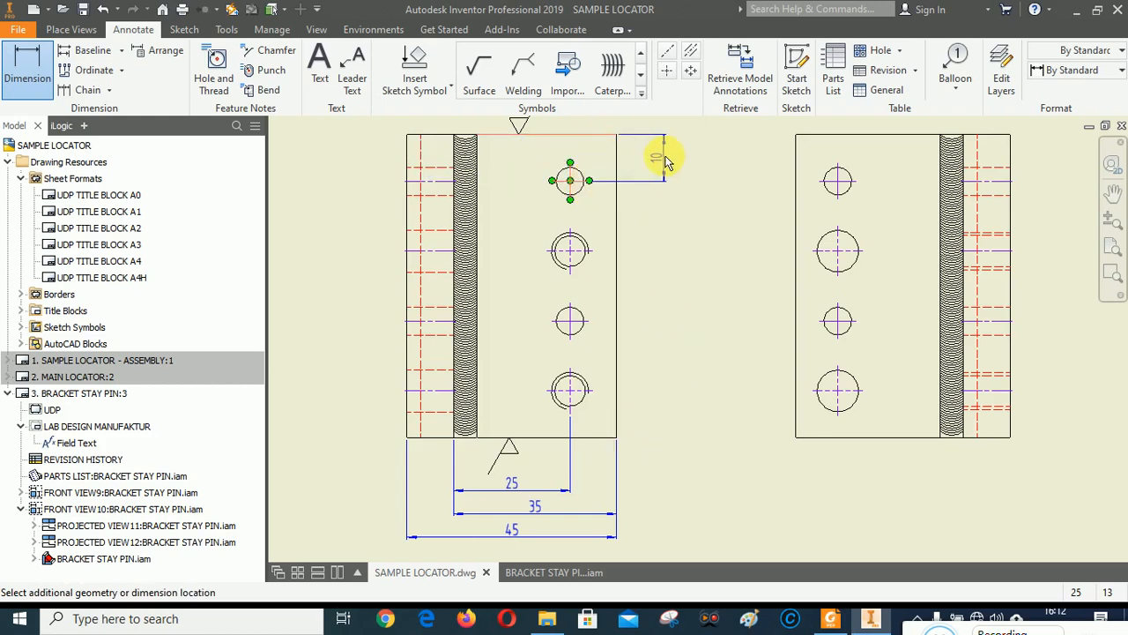
{"action": "left_click", "coordinate": [667, 179]}
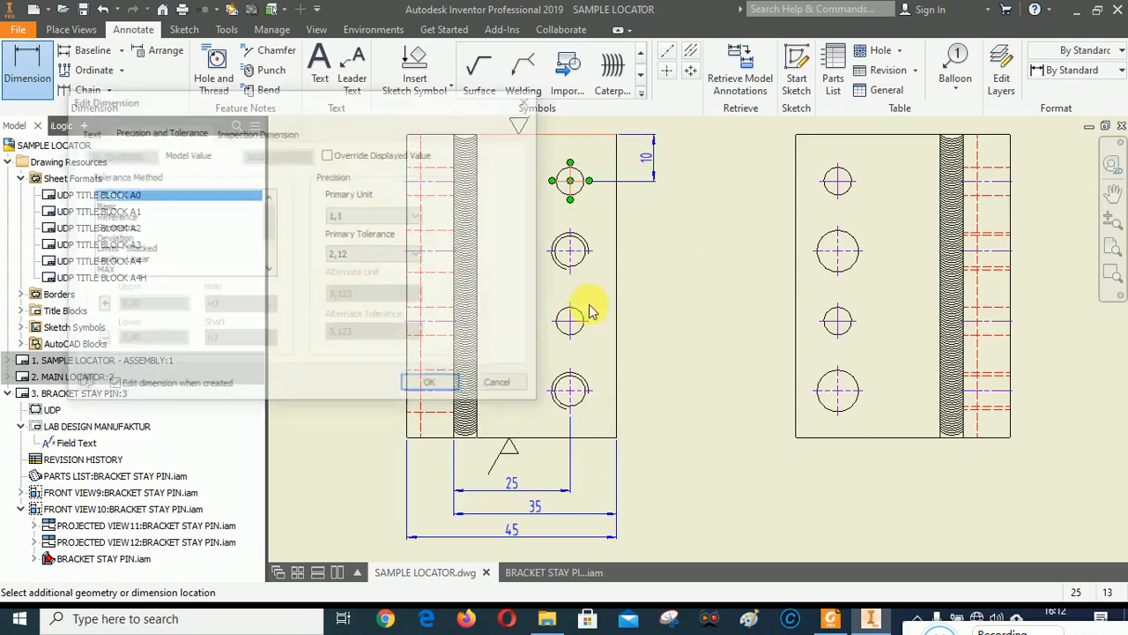
{"action": "left_click", "coordinate": [428, 382]}
Step: Add a vertical dimension between the first and second hole centers, in line with the top edge dimension
{"action": "left_click", "coordinate": [588, 190]}
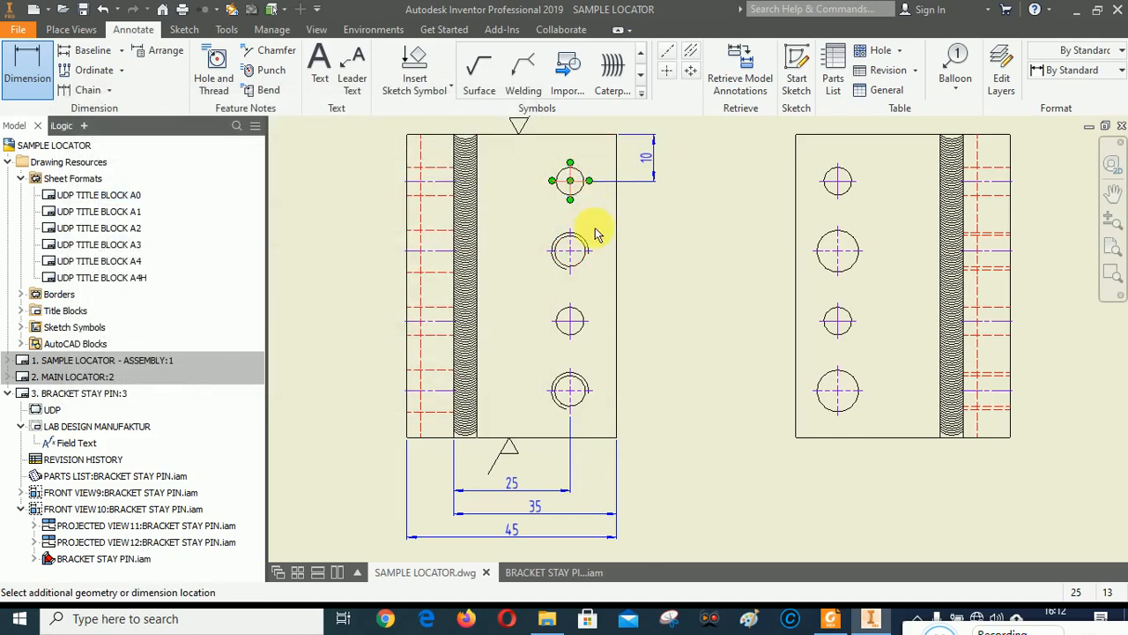
{"action": "left_click", "coordinate": [592, 255]}
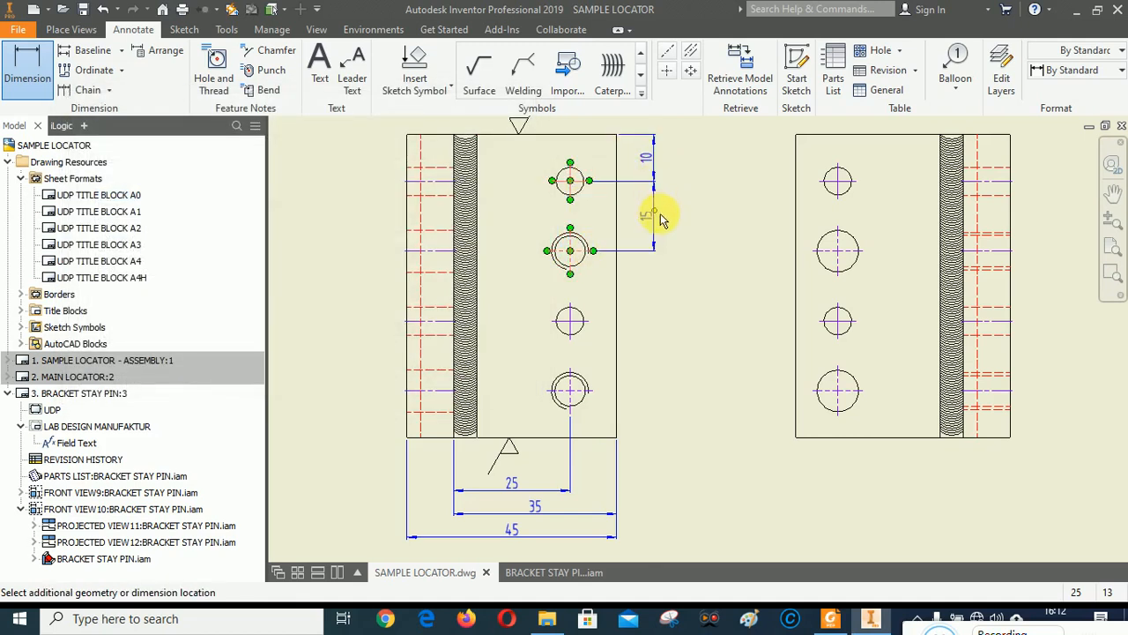
{"action": "left_click", "coordinate": [659, 300]}
{"action": "left_click", "coordinate": [430, 383]}
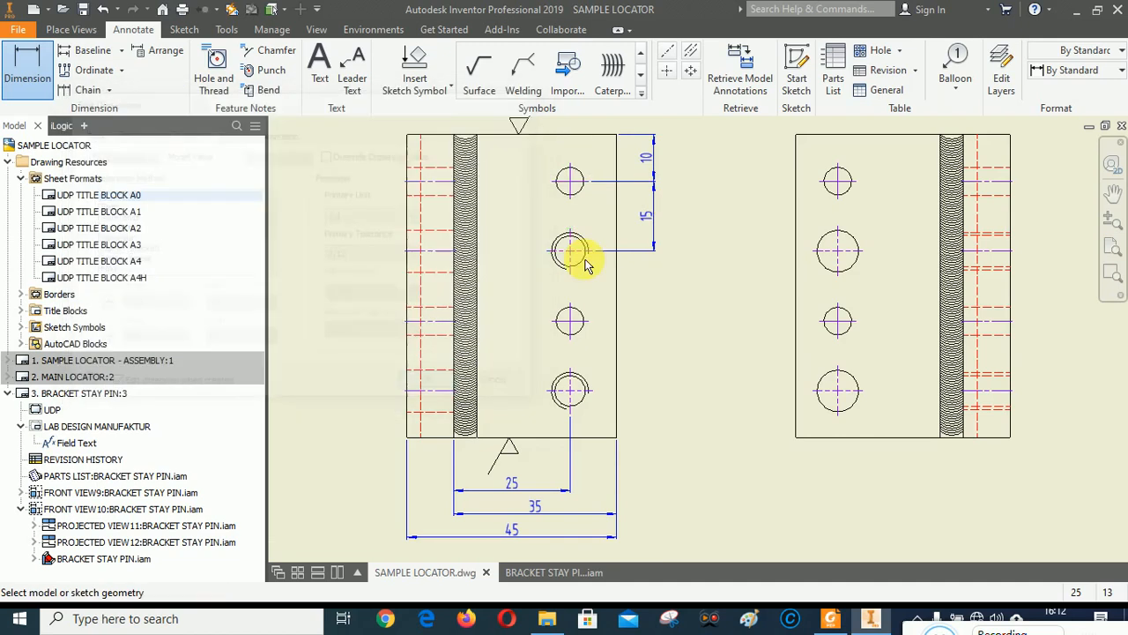
{"action": "left_click", "coordinate": [592, 256]}
{"action": "left_click", "coordinate": [589, 325]}
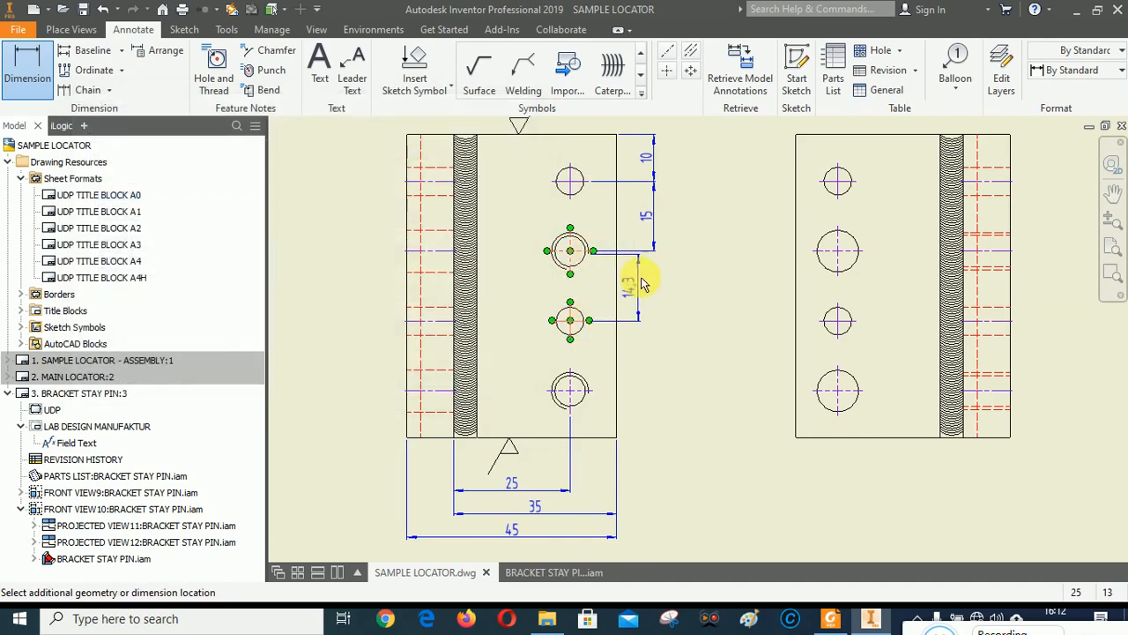
{"action": "key", "text": "Escape"}
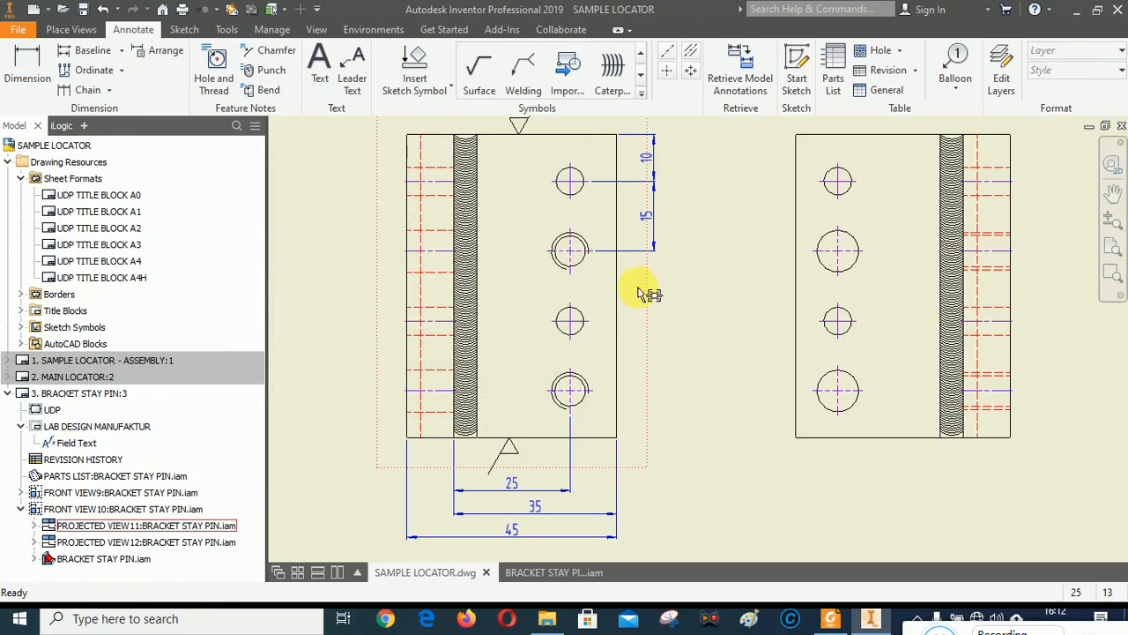
Step: Dimension vertically between the second and third hole centers, aligned with the hole spacing dimension above
{"action": "scroll", "coordinate": [643, 290], "scroll_direction": "up", "scroll_amount": 3}
{"action": "left_click", "coordinate": [27, 66]}
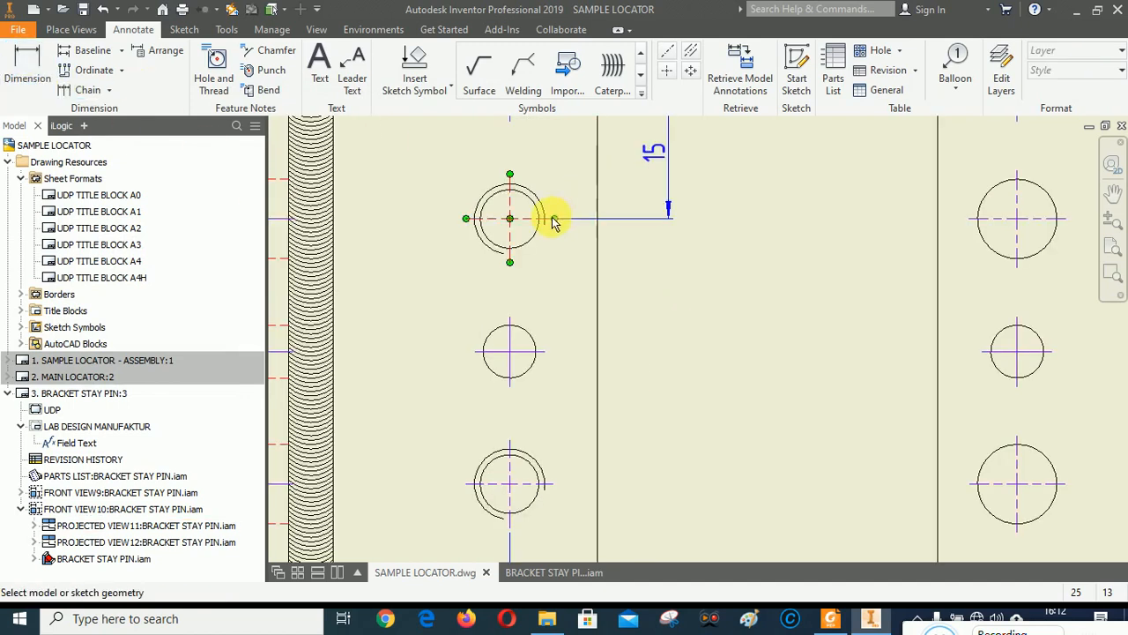
{"action": "left_click", "coordinate": [554, 219]}
{"action": "left_click", "coordinate": [546, 351]}
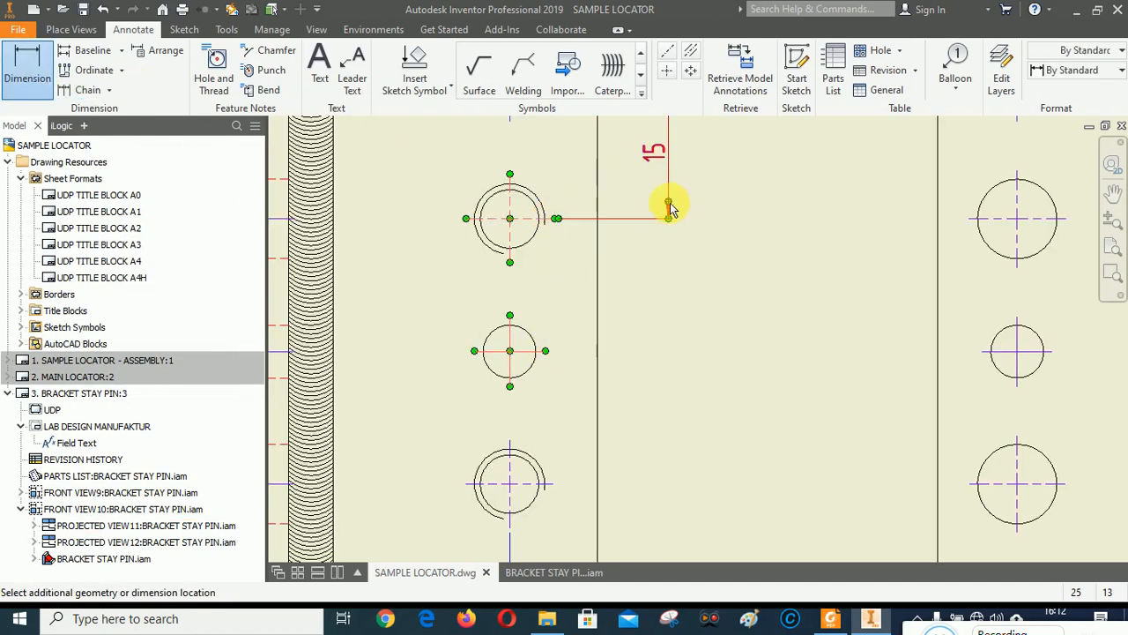
{"action": "left_click", "coordinate": [678, 287]}
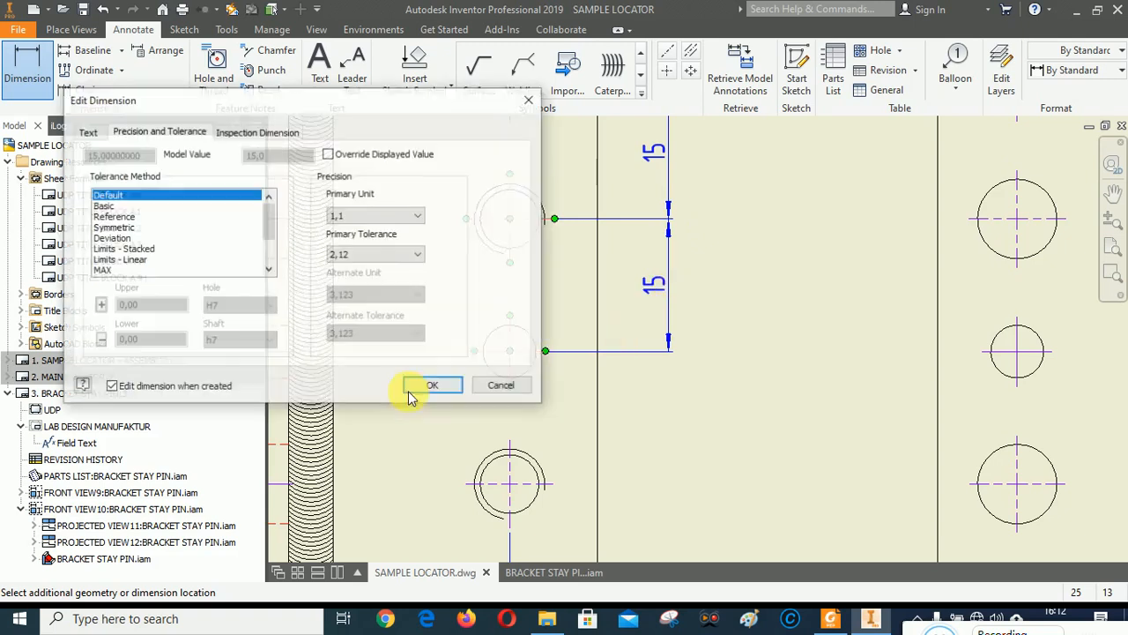
{"action": "left_click", "coordinate": [431, 385]}
Step: Complete the vertical hole chain with an aligned dimension between the third and bottom hole centers, keeping the default tolerance
{"action": "left_click", "coordinate": [543, 351]}
{"action": "left_click", "coordinate": [560, 485]}
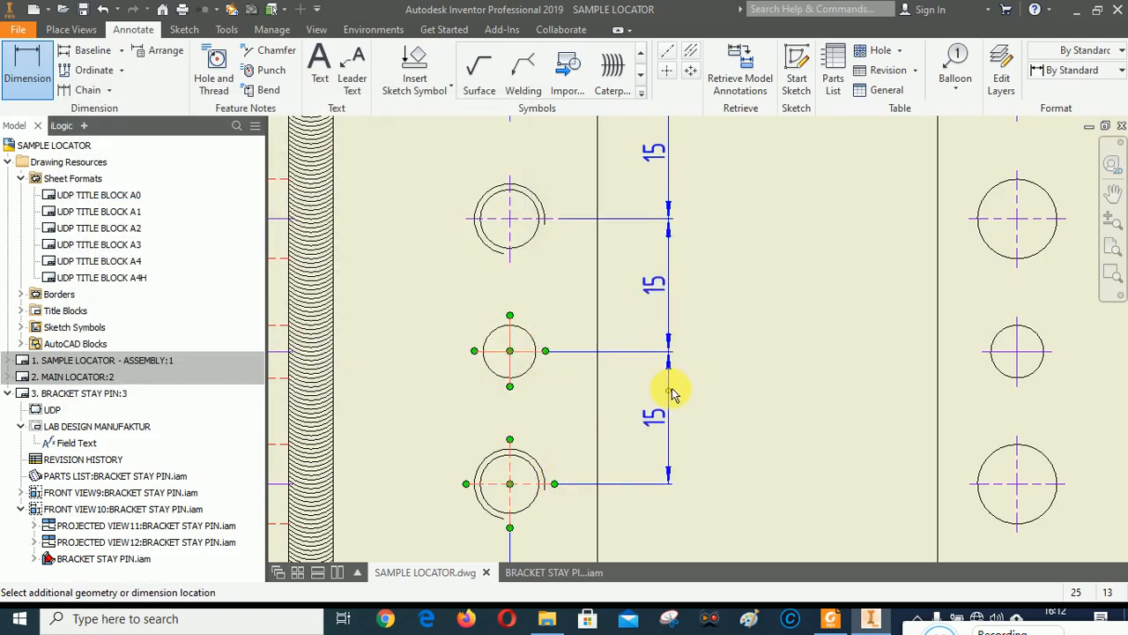
{"action": "left_click", "coordinate": [670, 390]}
{"action": "left_click", "coordinate": [431, 385]}
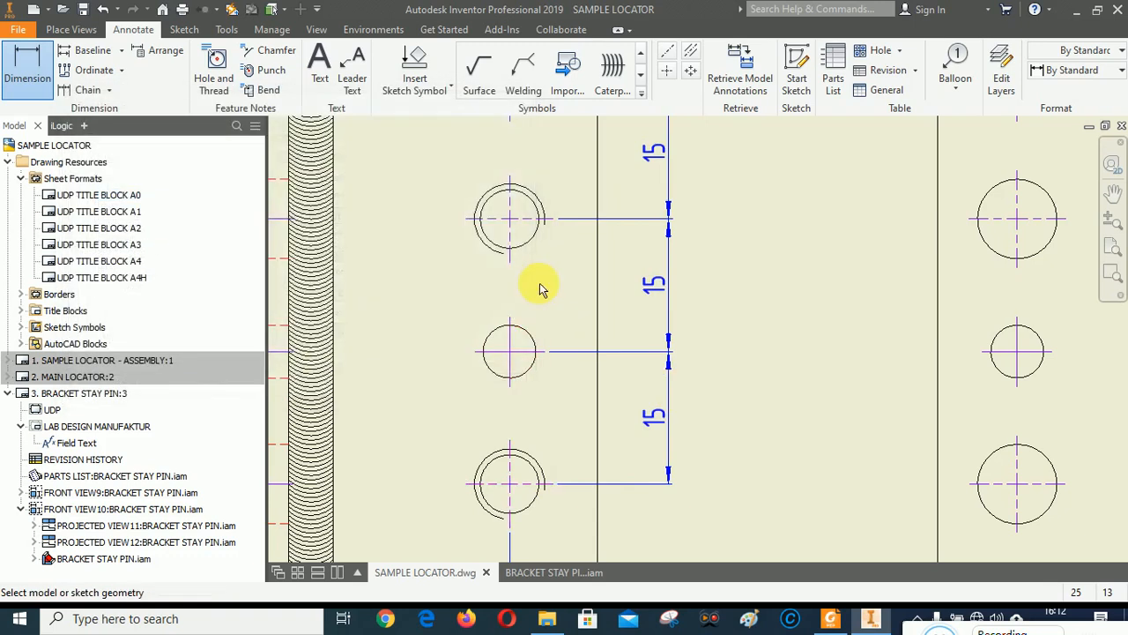
Step: Dimension the lower-left view's overall height outside the hole chain and end the Dimension command
{"action": "scroll", "coordinate": [540, 289], "scroll_direction": "up", "scroll_amount": 5}
{"action": "left_click", "coordinate": [568, 280]}
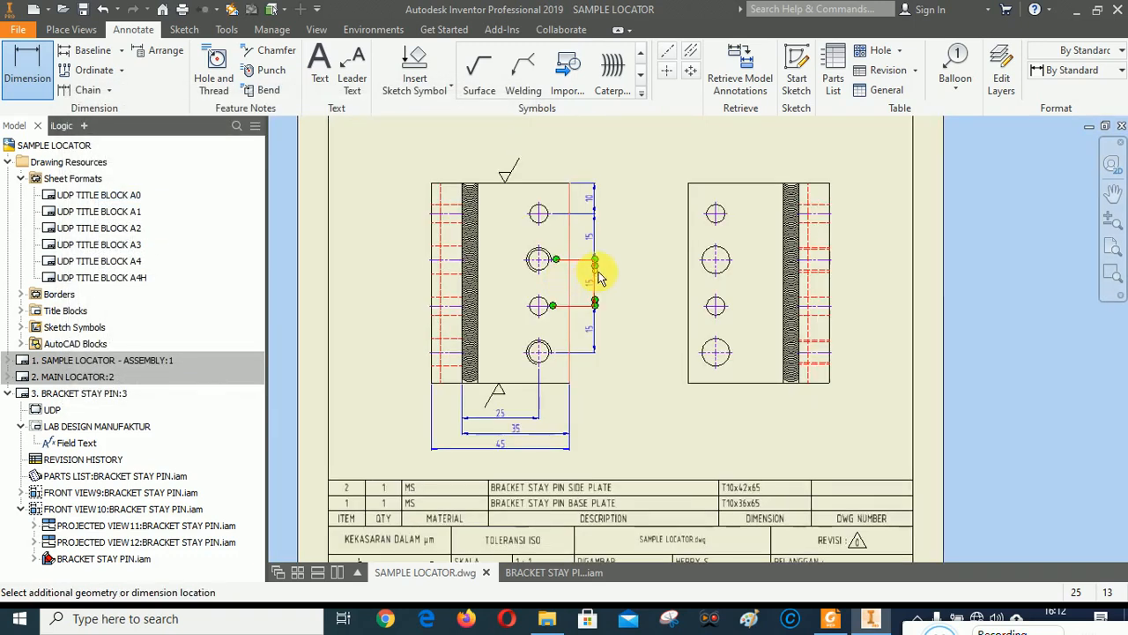
{"action": "left_click", "coordinate": [611, 278]}
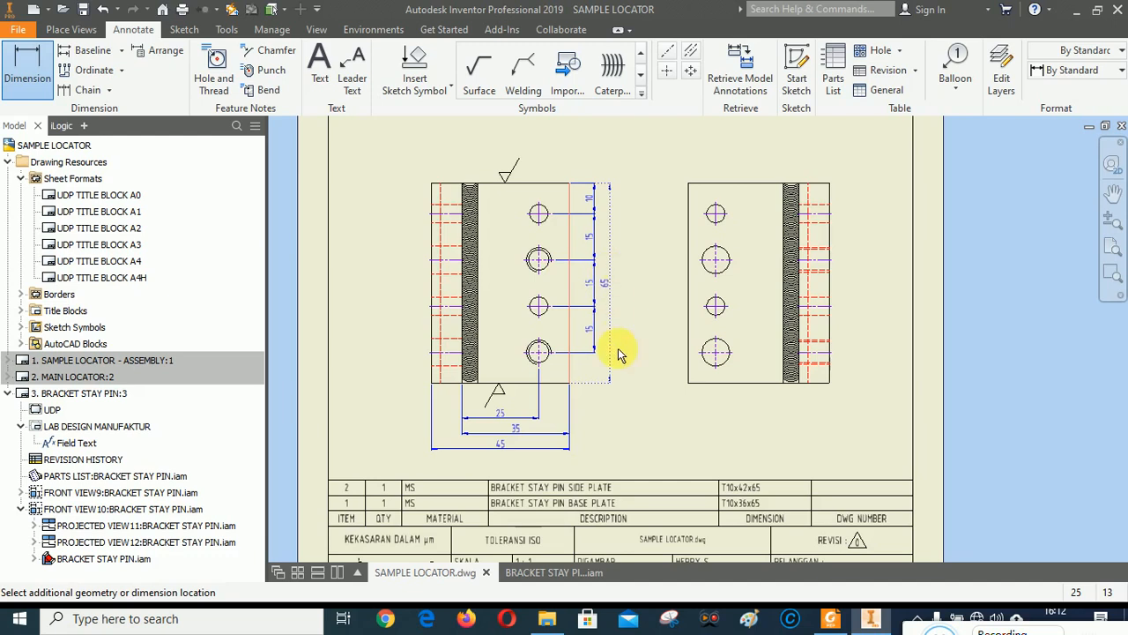
{"action": "left_click", "coordinate": [428, 383]}
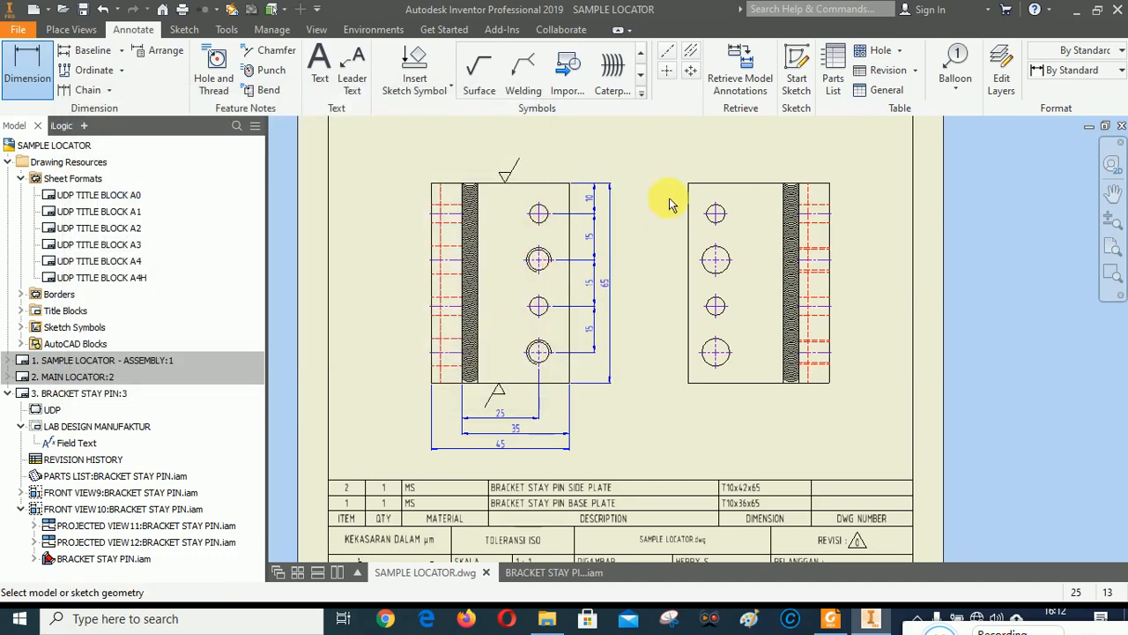
{"action": "right_click", "coordinate": [639, 153]}
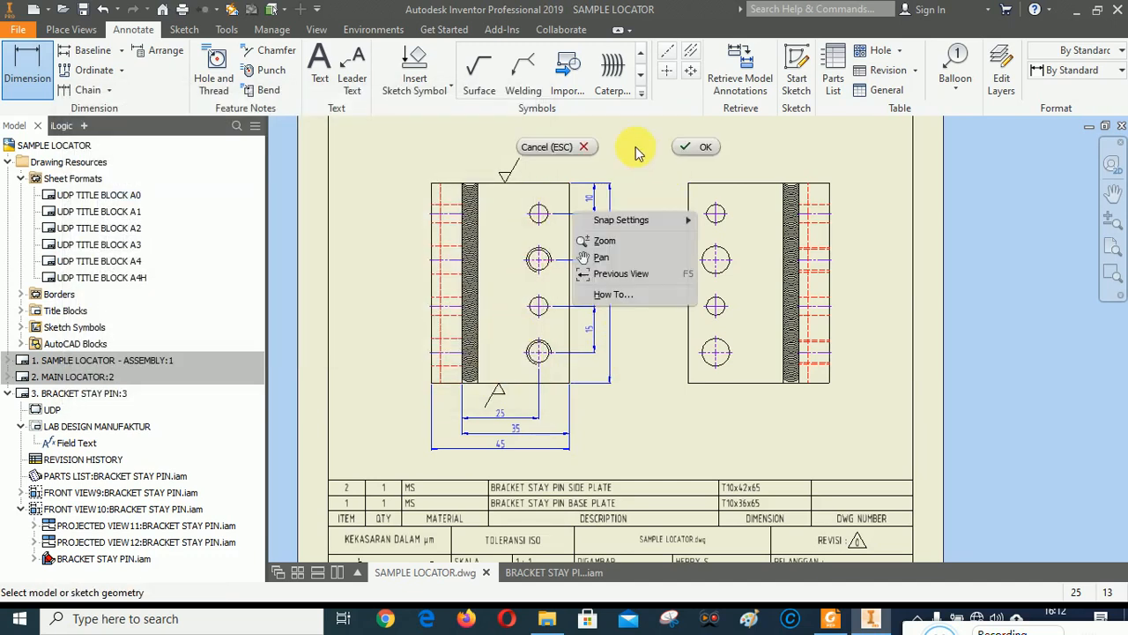
{"action": "left_click", "coordinate": [702, 144]}
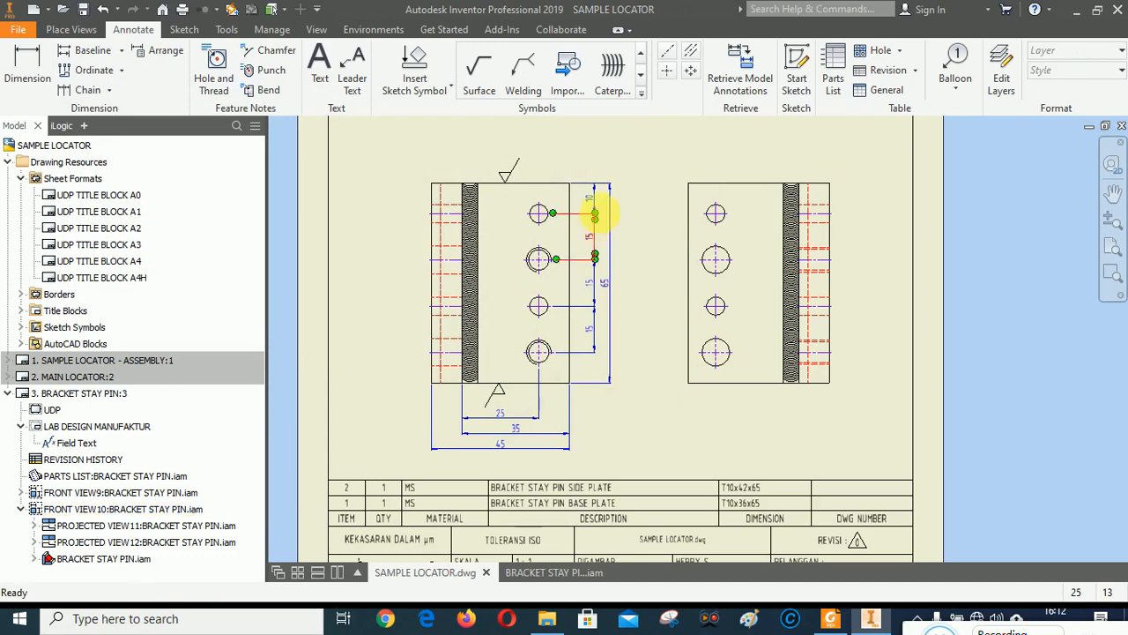
Step: Apply Arrange Dimensions to all the vertical dimensions beside the lower-left view
{"action": "left_click", "coordinate": [597, 279]}
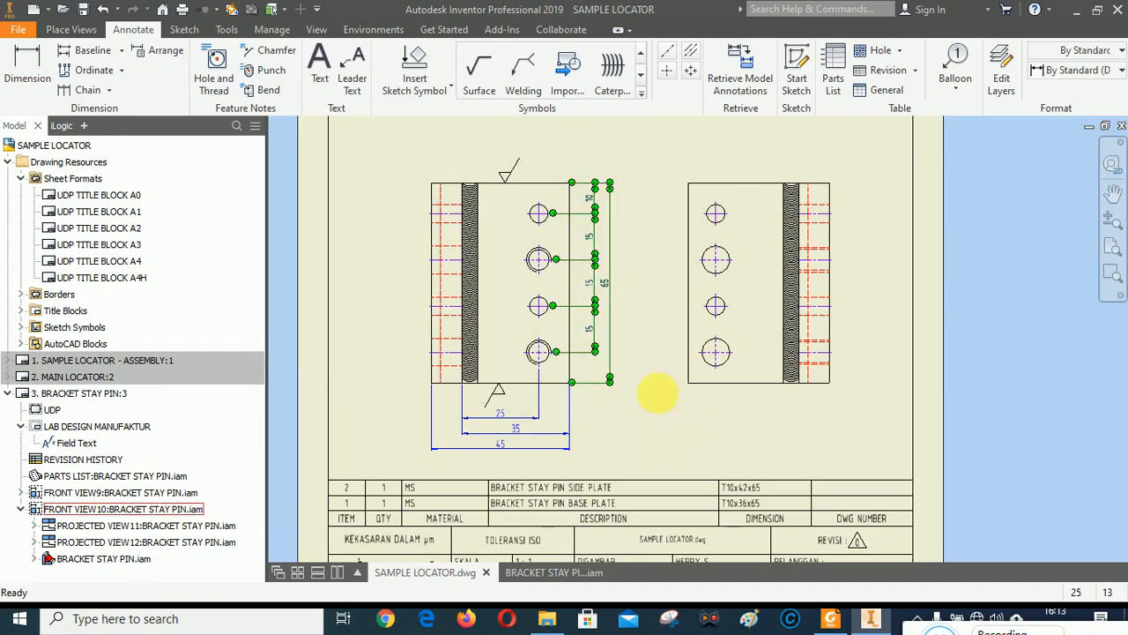
{"action": "right_click", "coordinate": [617, 424]}
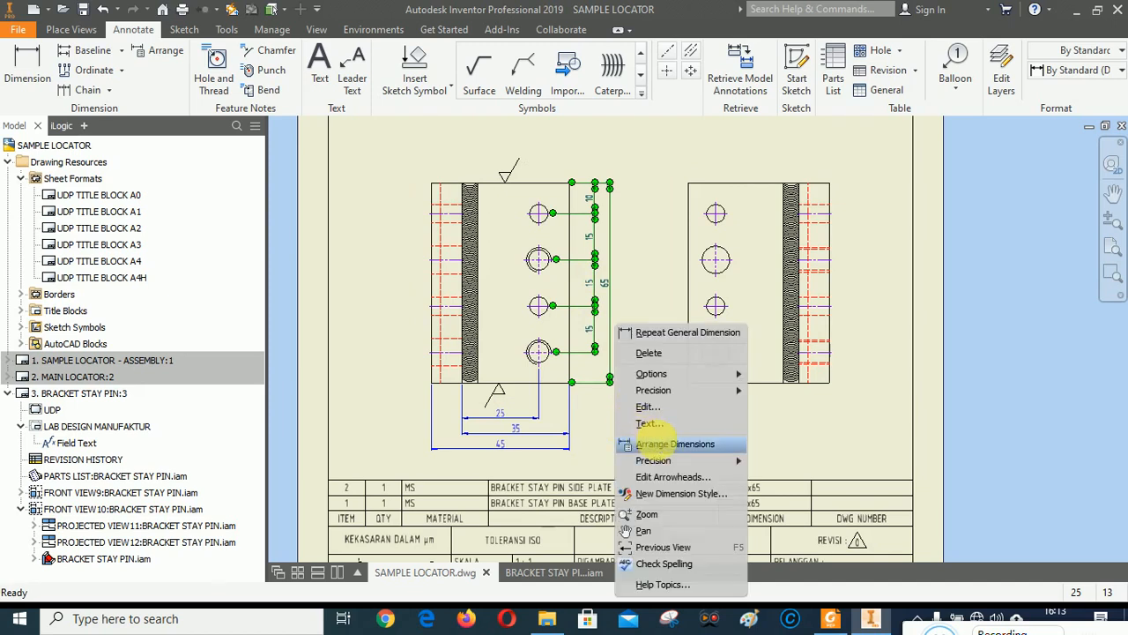
{"action": "left_click", "coordinate": [644, 443]}
{"action": "key", "text": "Escape"}
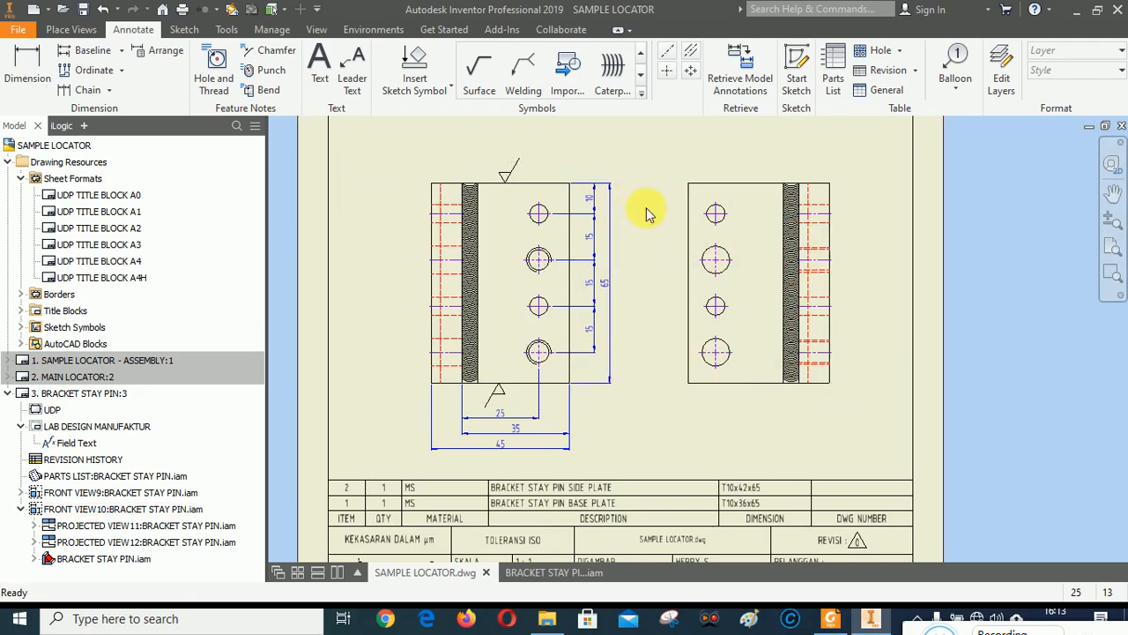
Step: Dimension horizontally from the bottom hole center to the weld's outer edge below the lower-right view, aligned with the neighbouring view's 25 dimension
{"action": "scroll", "coordinate": [685, 409], "scroll_direction": "down", "scroll_amount": 3}
{"action": "scroll", "coordinate": [680, 403], "scroll_direction": "up", "scroll_amount": 2}
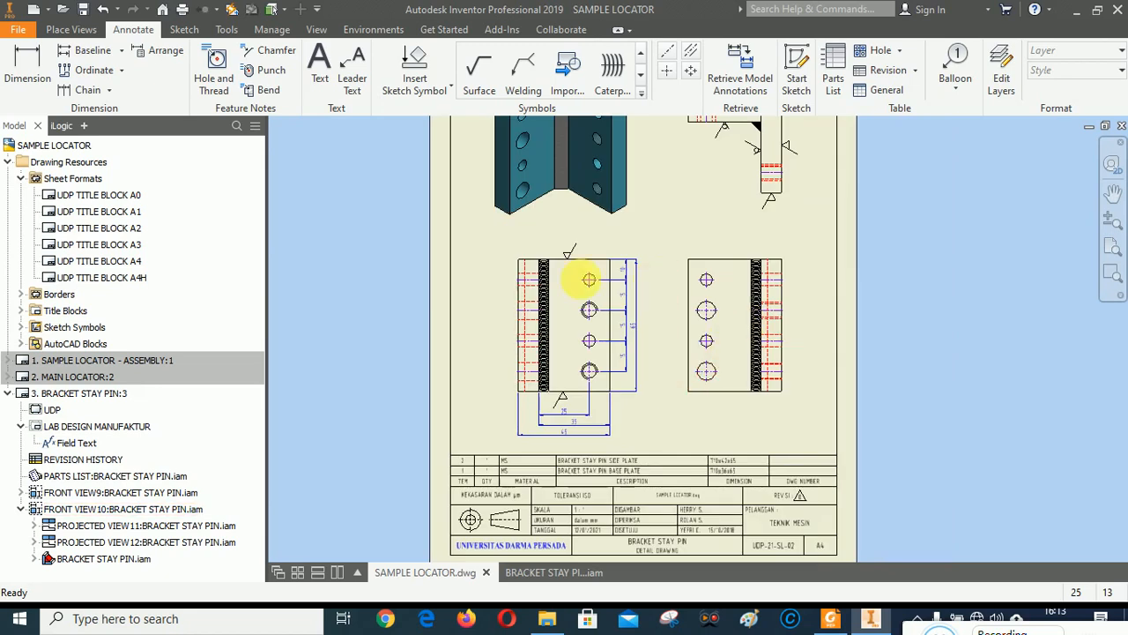
{"action": "scroll", "coordinate": [706, 496], "scroll_direction": "down", "scroll_amount": 3}
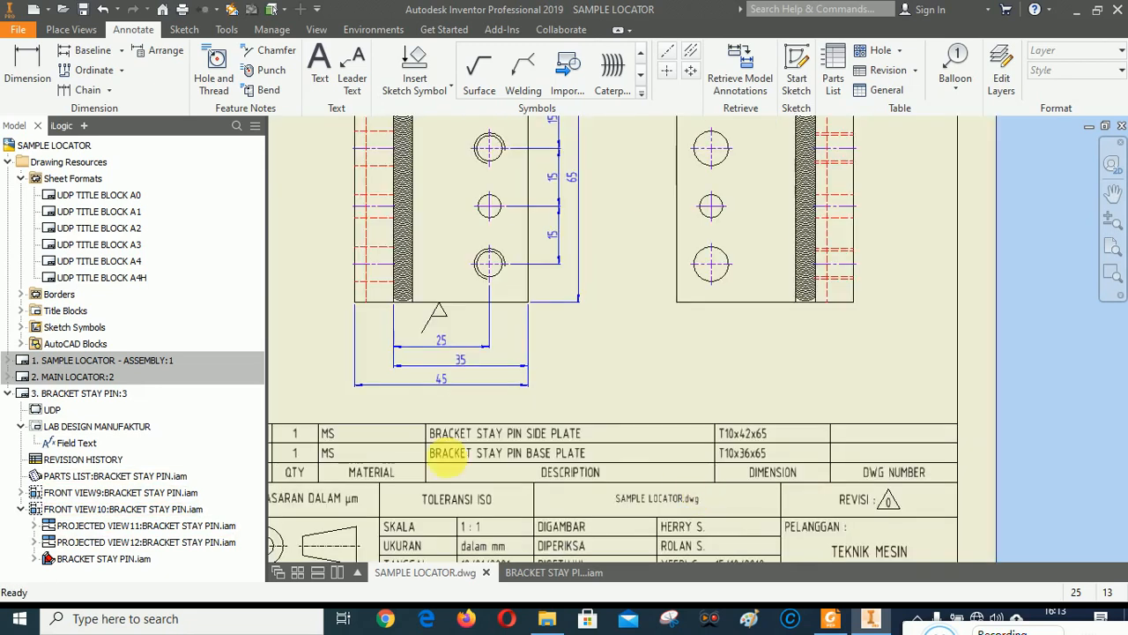
{"action": "left_click", "coordinate": [28, 66]}
{"action": "scroll", "coordinate": [504, 364], "scroll_direction": "up", "scroll_amount": 2}
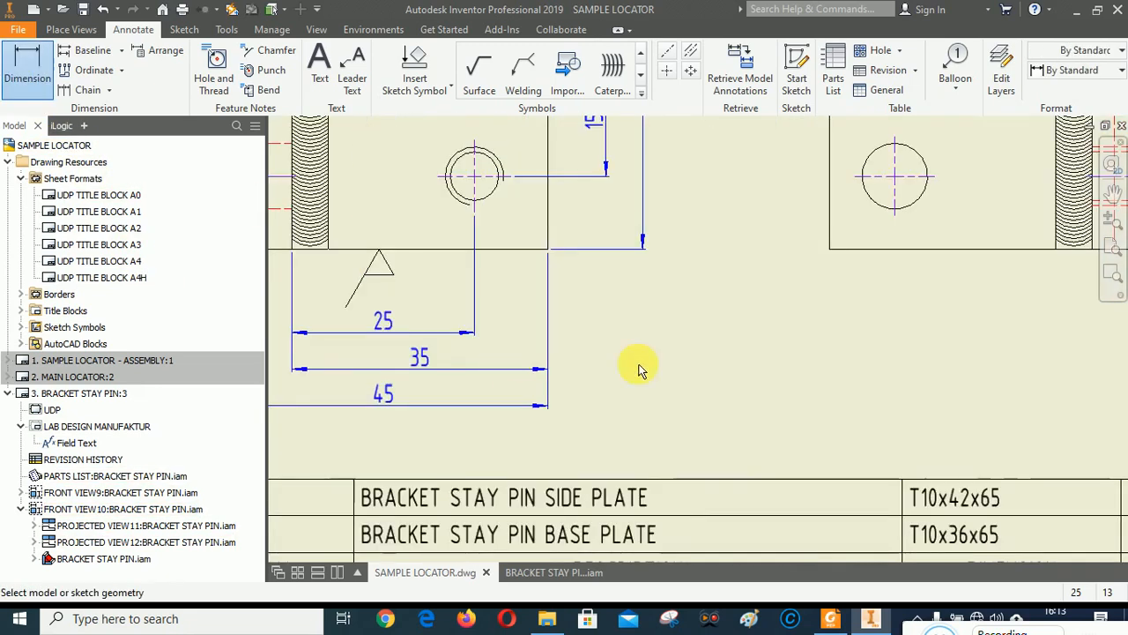
{"action": "scroll", "coordinate": [467, 310], "scroll_direction": "down", "scroll_amount": 2}
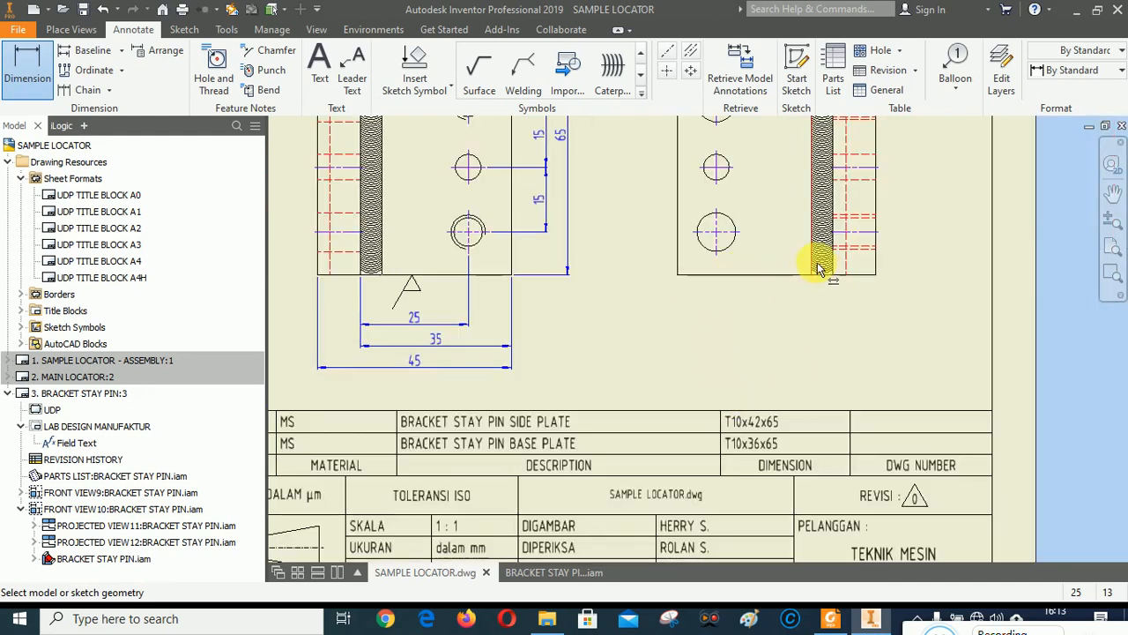
{"action": "left_click", "coordinate": [717, 254]}
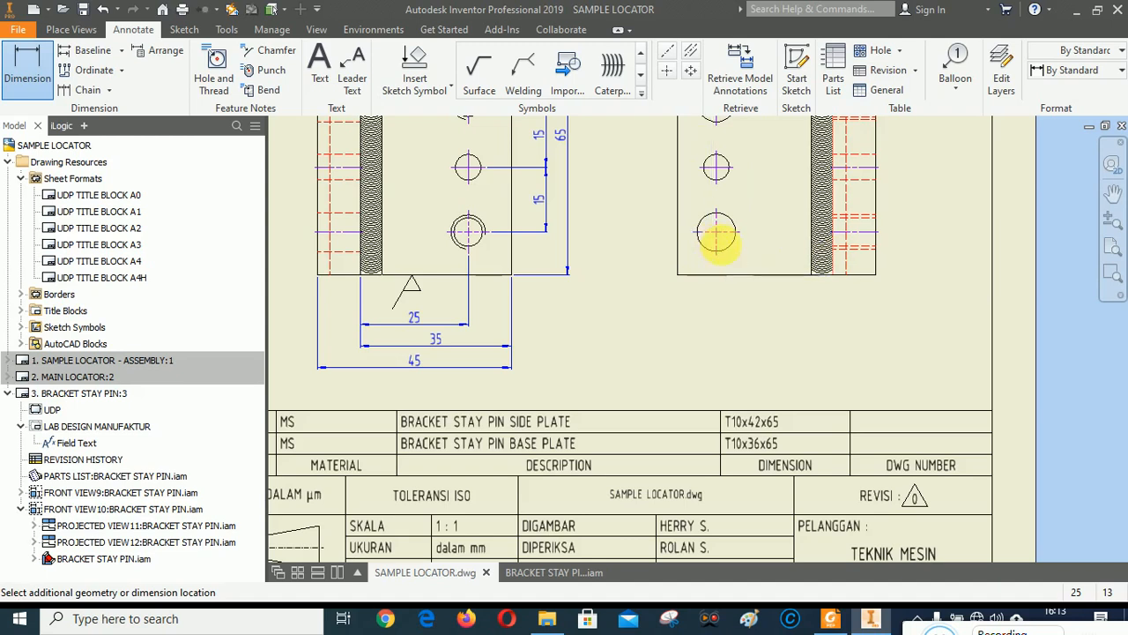
{"action": "left_click", "coordinate": [717, 245]}
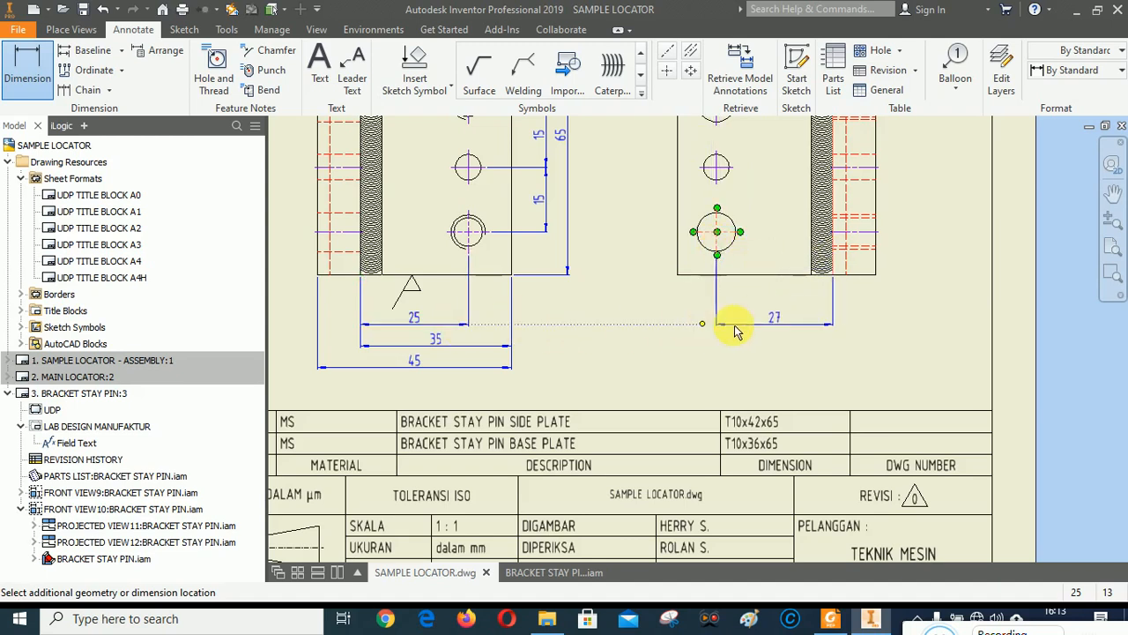
{"action": "left_click", "coordinate": [750, 325]}
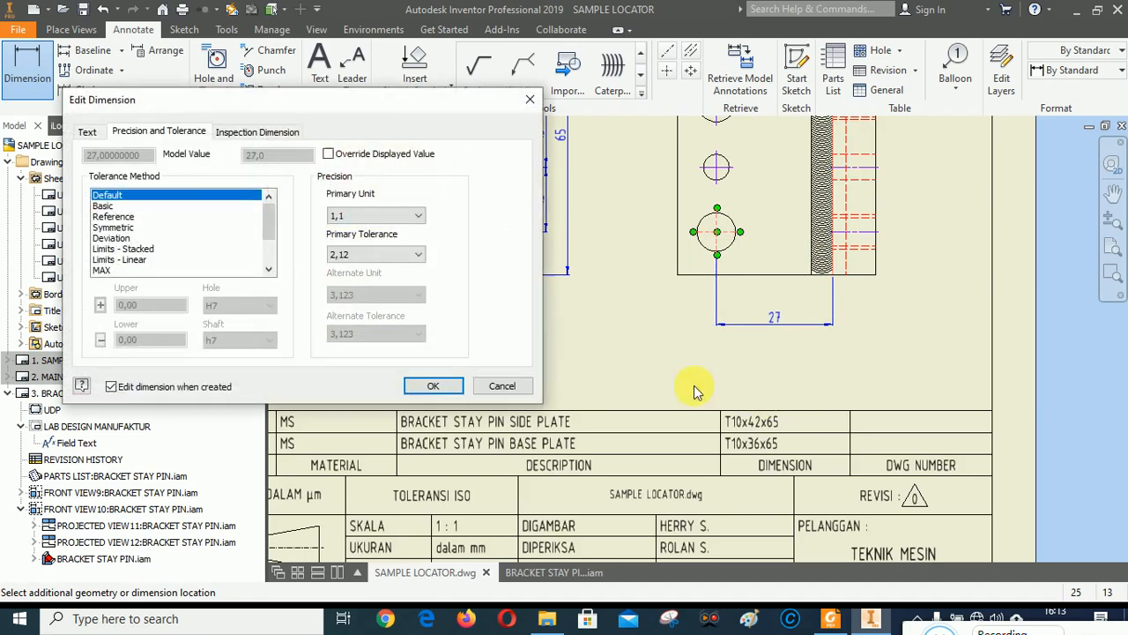
{"action": "left_click", "coordinate": [433, 386]}
Step: Dimension horizontally from the lower-right view's left edge to the weld's outer edge, aligned with the neighbouring view's 35 dimension
{"action": "left_click", "coordinate": [680, 259]}
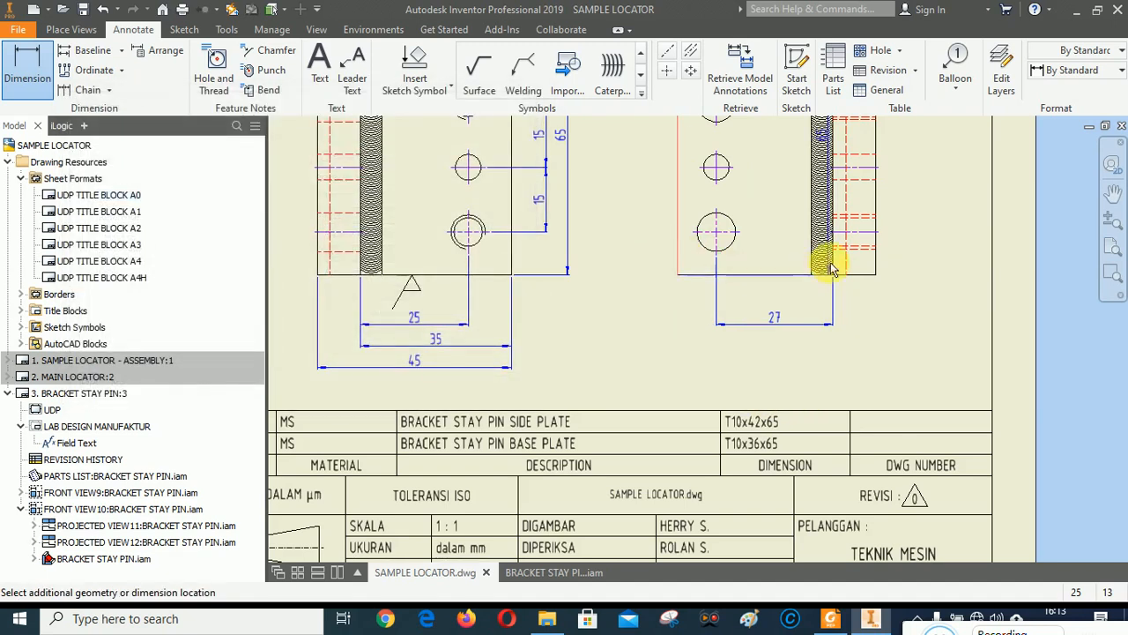
{"action": "left_click", "coordinate": [684, 346]}
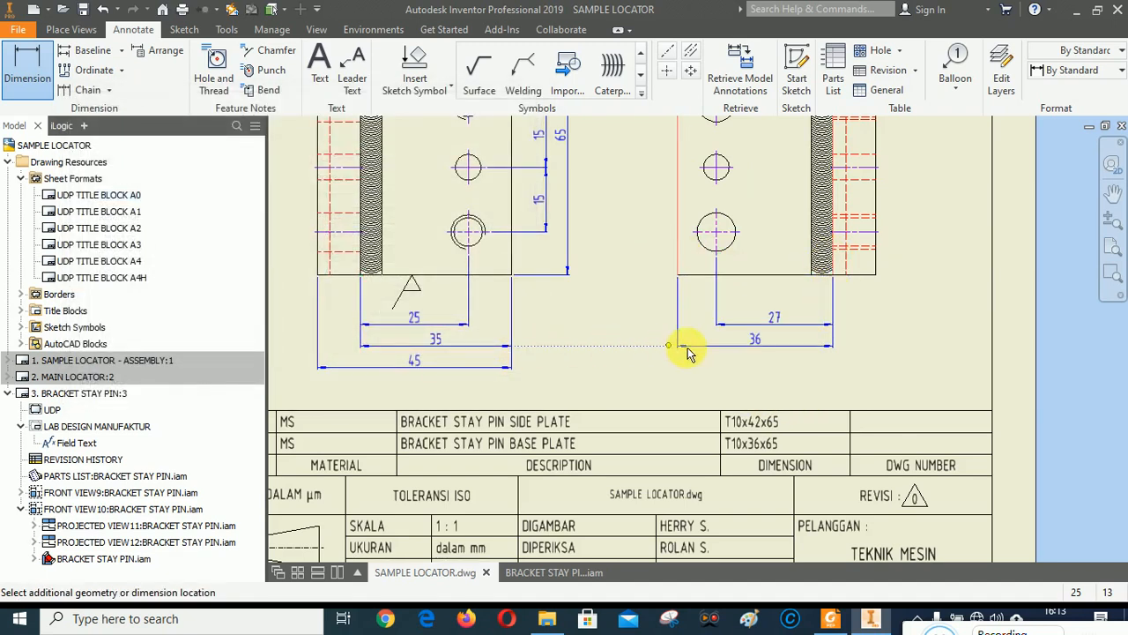
{"action": "left_click", "coordinate": [769, 381]}
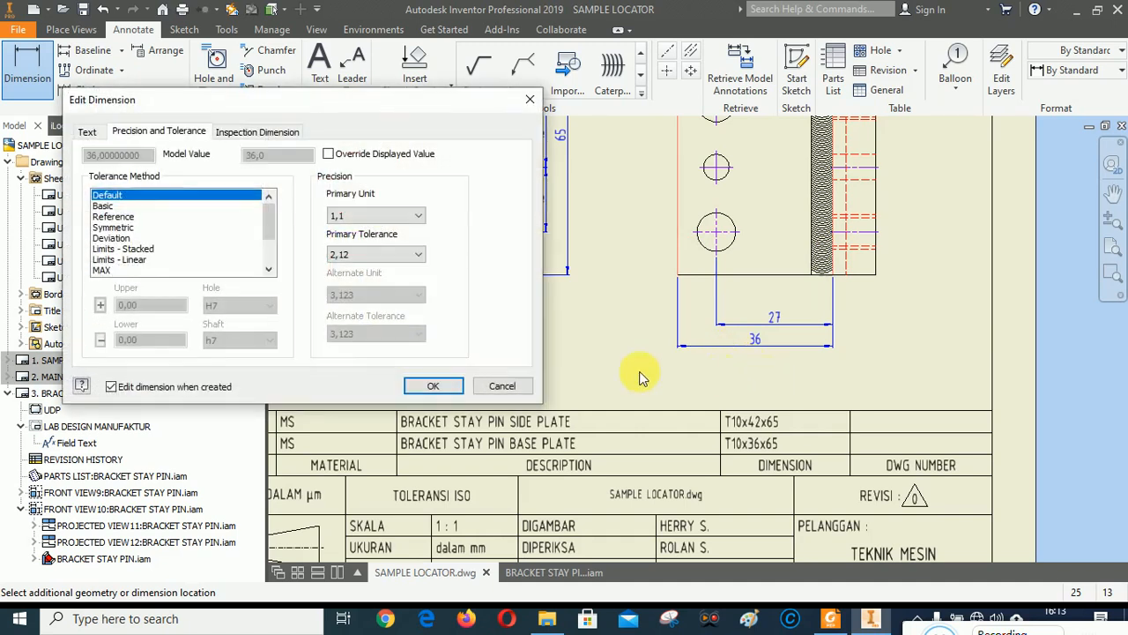
{"action": "left_click", "coordinate": [439, 385]}
Step: Dimension the lower-right view's overall width as the outermost horizontal dimension, aligned with the neighbouring view's 45 dimension
{"action": "left_click", "coordinate": [681, 252]}
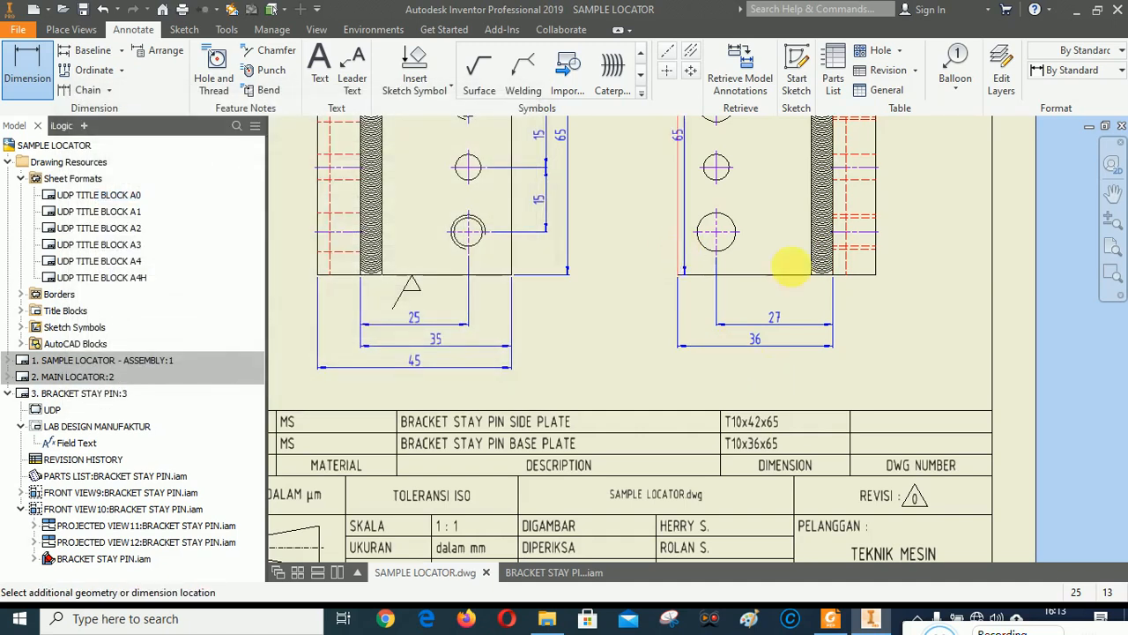
{"action": "left_click", "coordinate": [876, 264]}
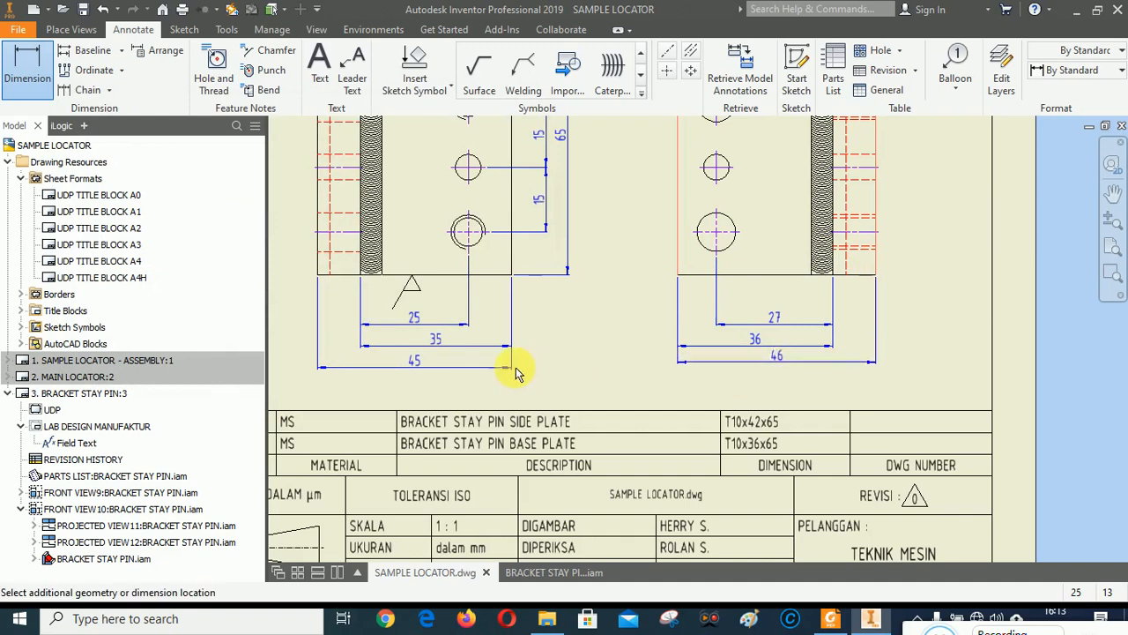
{"action": "left_click", "coordinate": [960, 373]}
{"action": "left_click", "coordinate": [432, 386]}
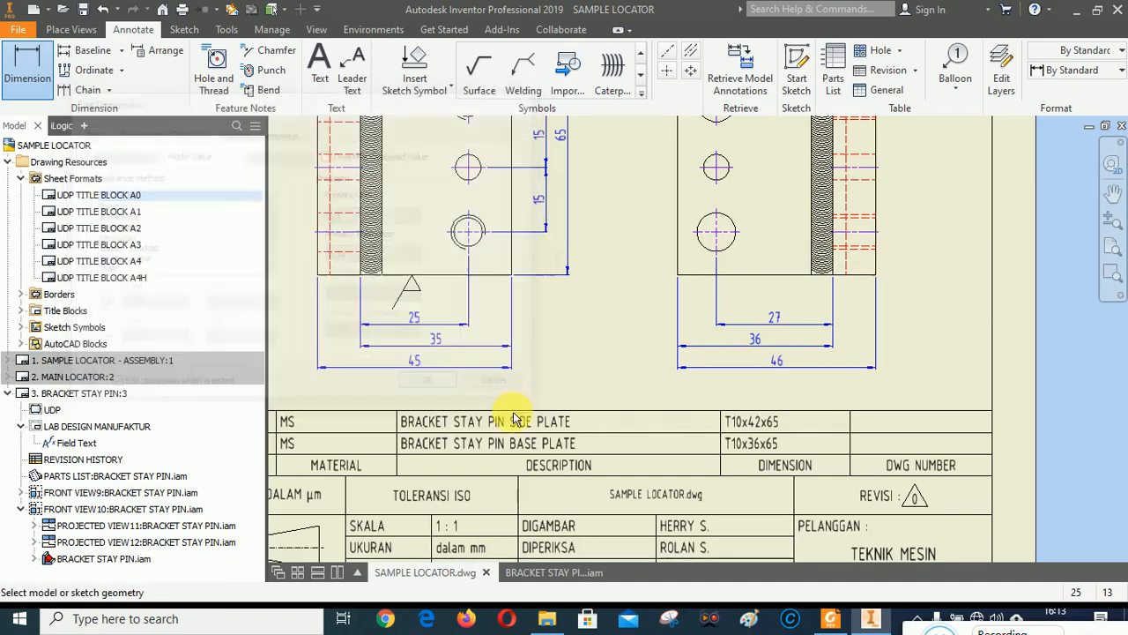
Step: Dimension vertically from the lower-right view's top edge to the first hole center, placing it outside the view's left edge
{"action": "scroll", "coordinate": [546, 432], "scroll_direction": "down", "scroll_amount": 5}
{"action": "scroll", "coordinate": [591, 348], "scroll_direction": "up", "scroll_amount": 5}
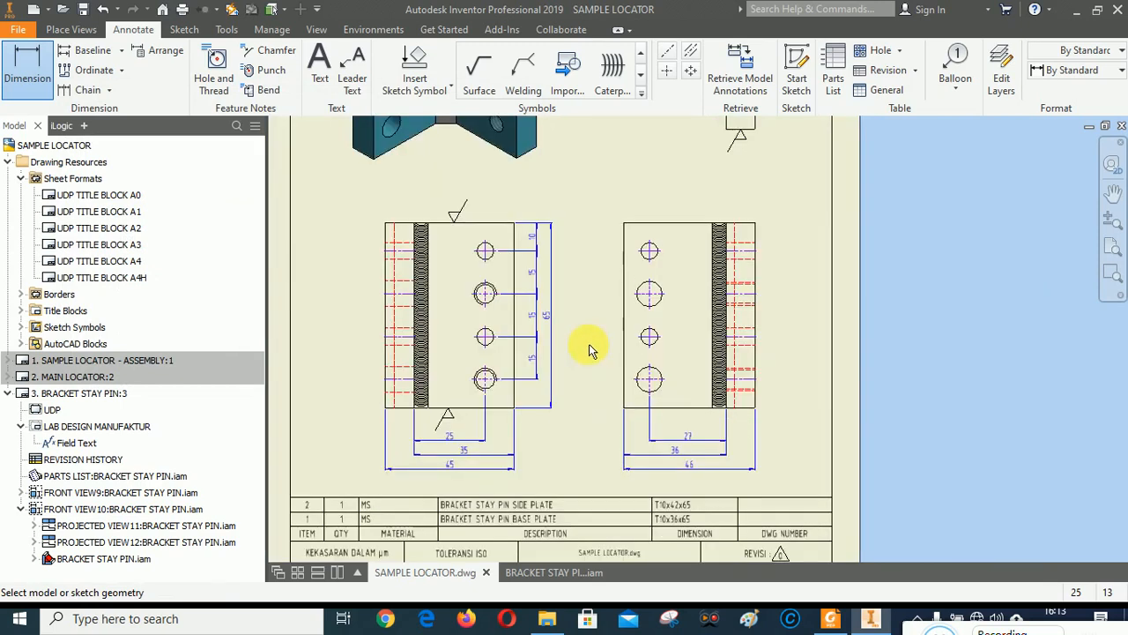
{"action": "left_click", "coordinate": [679, 161]}
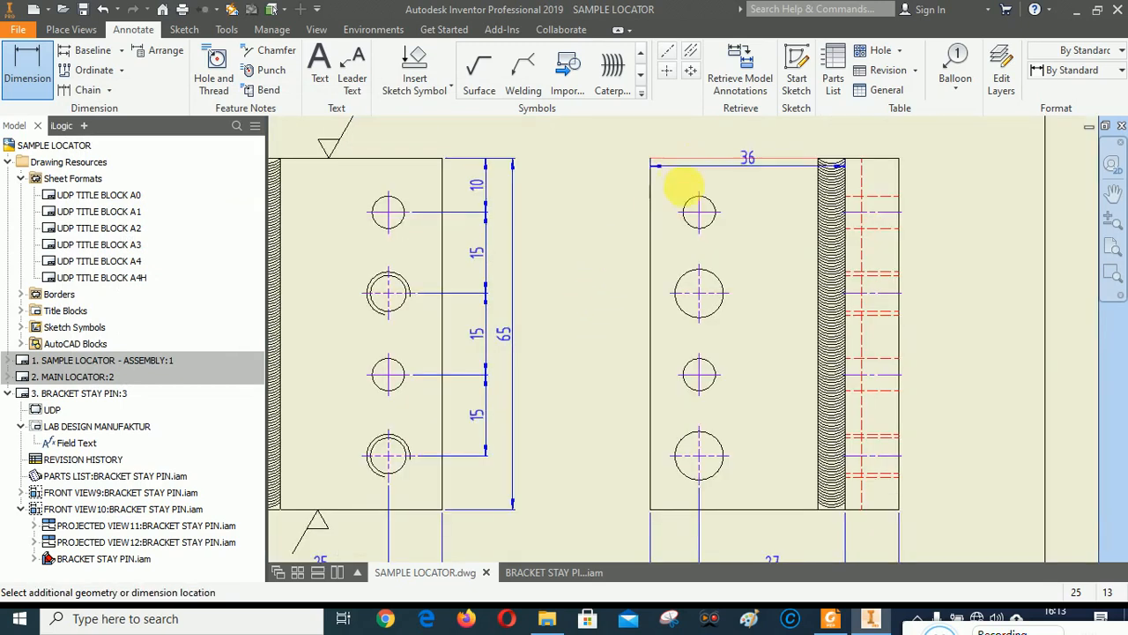
{"action": "left_click", "coordinate": [698, 211]}
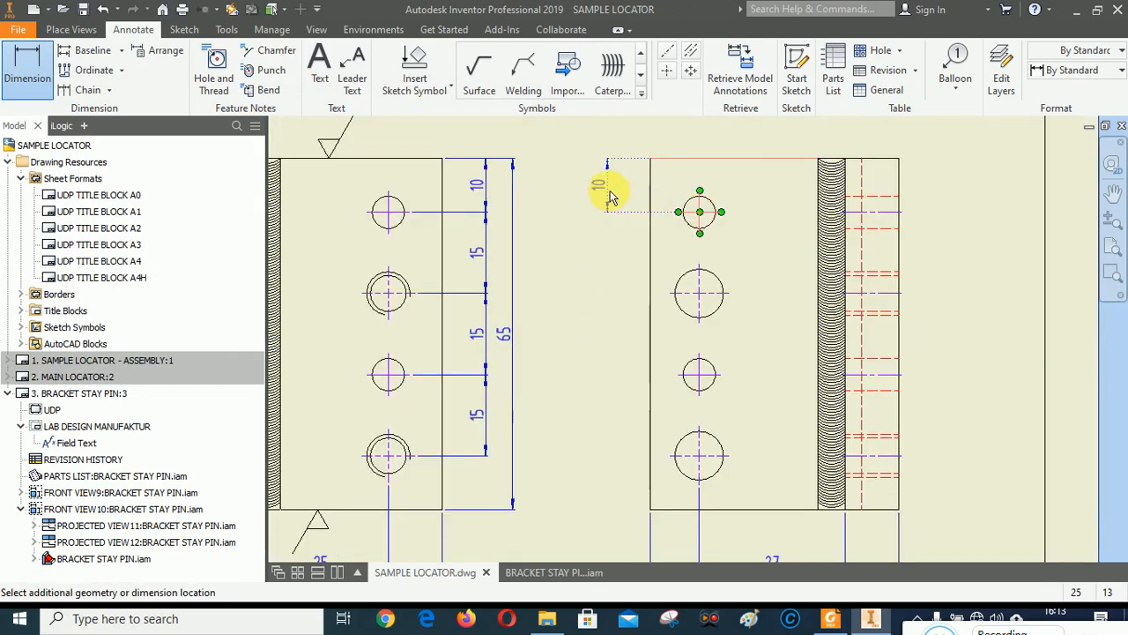
{"action": "left_click", "coordinate": [589, 316]}
{"action": "left_click", "coordinate": [441, 383]}
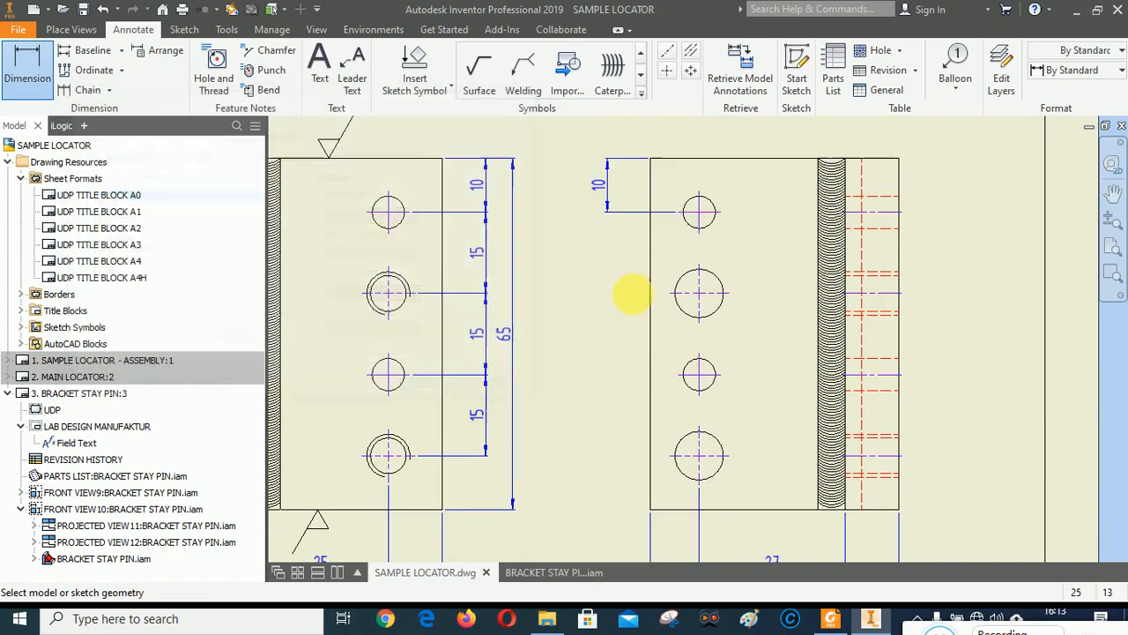
Step: Dimension vertically between the lower-right view's first and second hole centers, aligned with the top edge dimension
{"action": "left_click", "coordinate": [692, 214]}
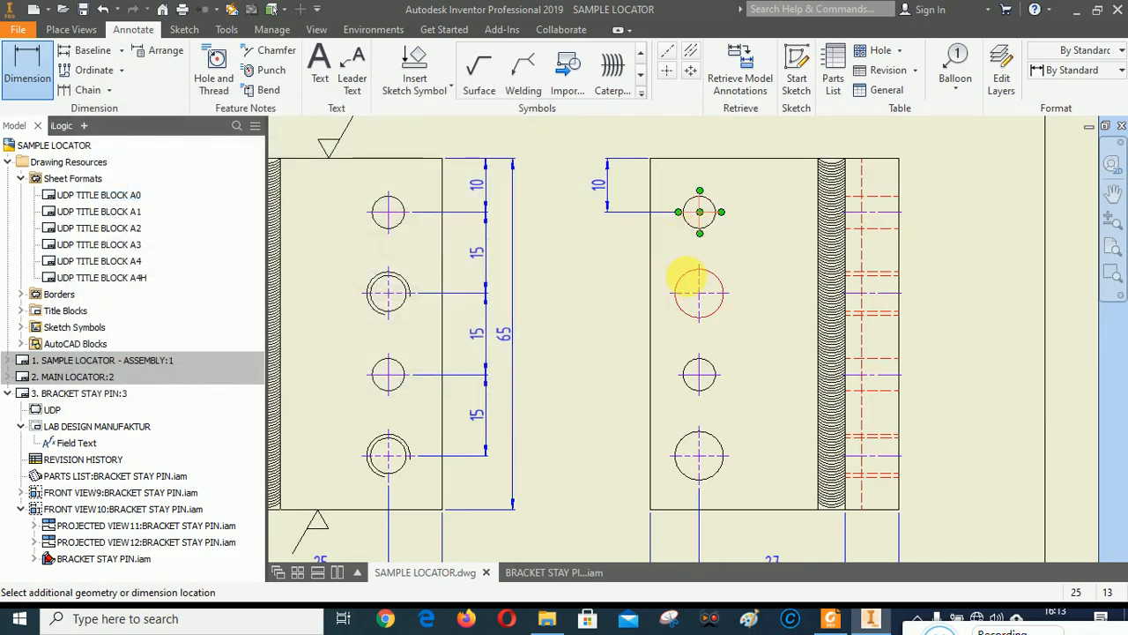
{"action": "left_click", "coordinate": [688, 298]}
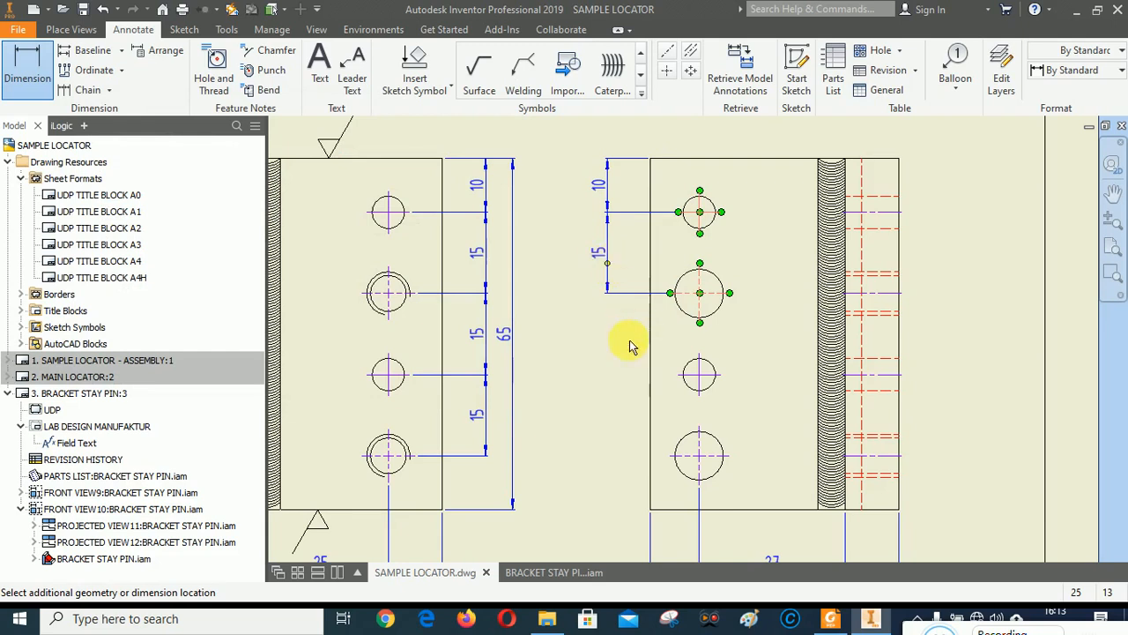
{"action": "left_click", "coordinate": [653, 369]}
{"action": "left_click", "coordinate": [433, 386]}
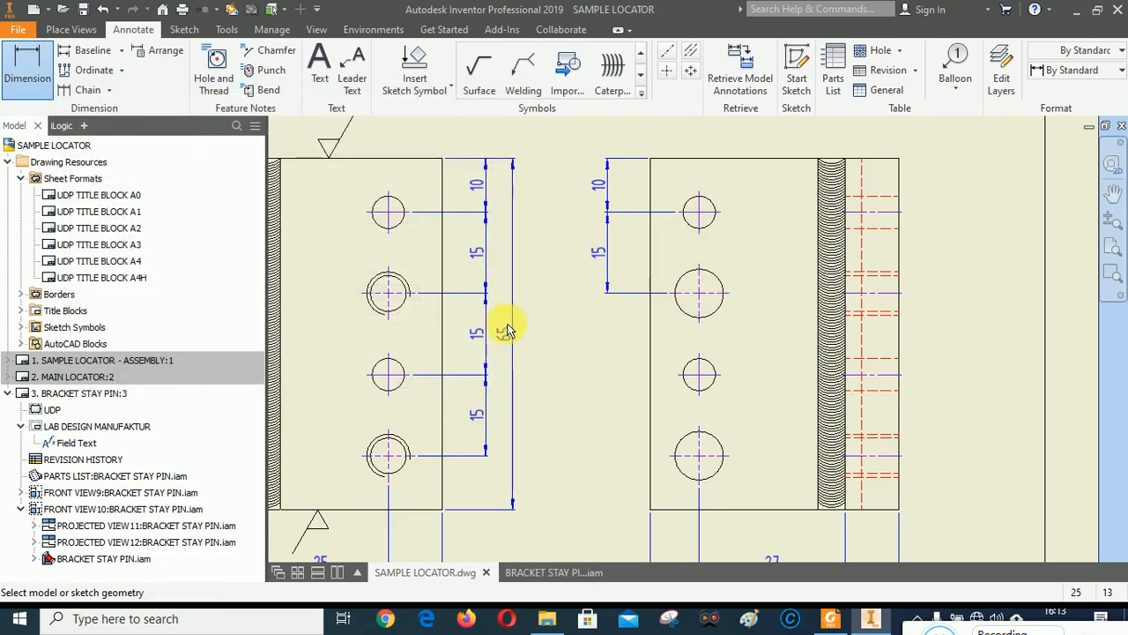
Step: Add an aligned vertical dimension between the lower-right view's second and third hole centers, keeping the default tolerance
{"action": "left_click", "coordinate": [691, 303]}
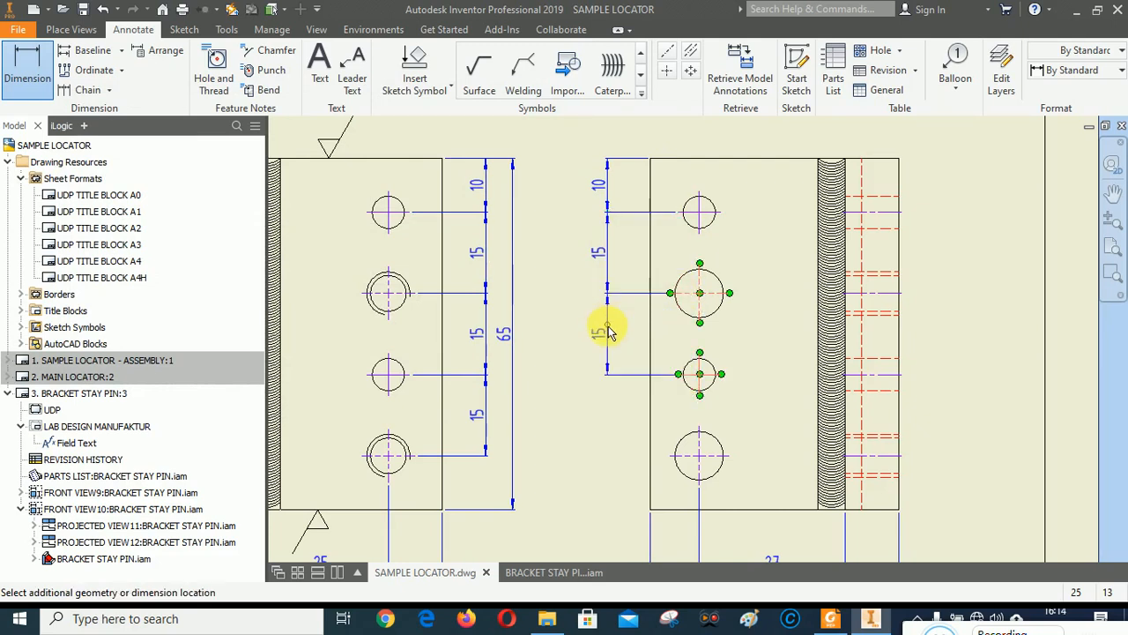
{"action": "left_click", "coordinate": [608, 374]}
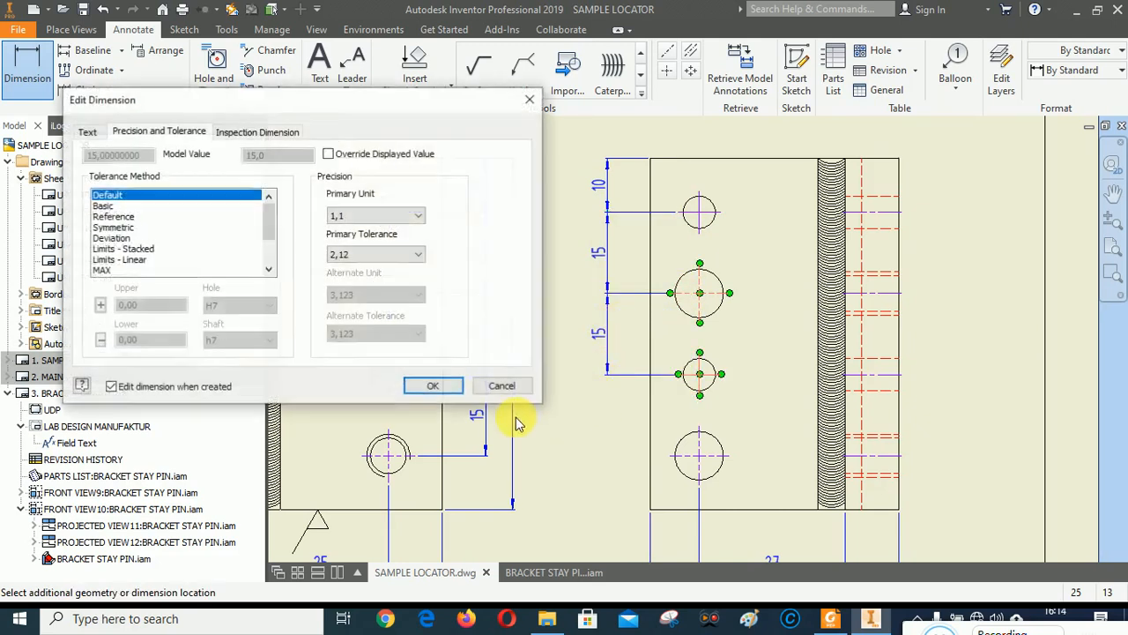
{"action": "left_click", "coordinate": [432, 385]}
Step: Complete the lower-right view's vertical hole chain with an aligned dimension between the third and bottom hole centers
{"action": "left_click", "coordinate": [687, 380]}
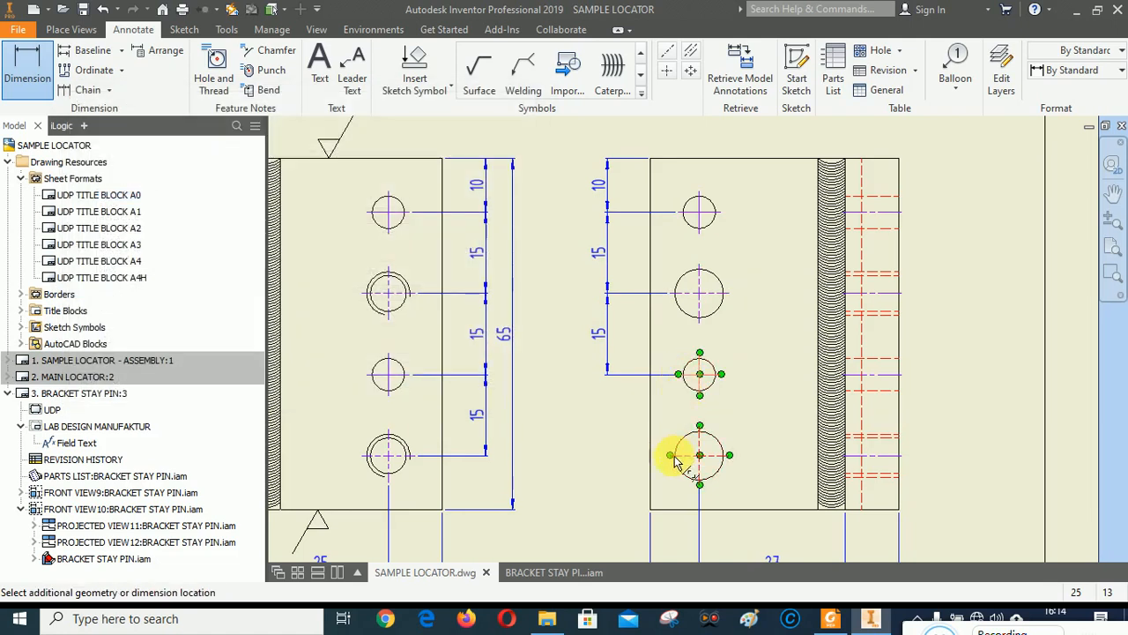
{"action": "left_click", "coordinate": [672, 457]}
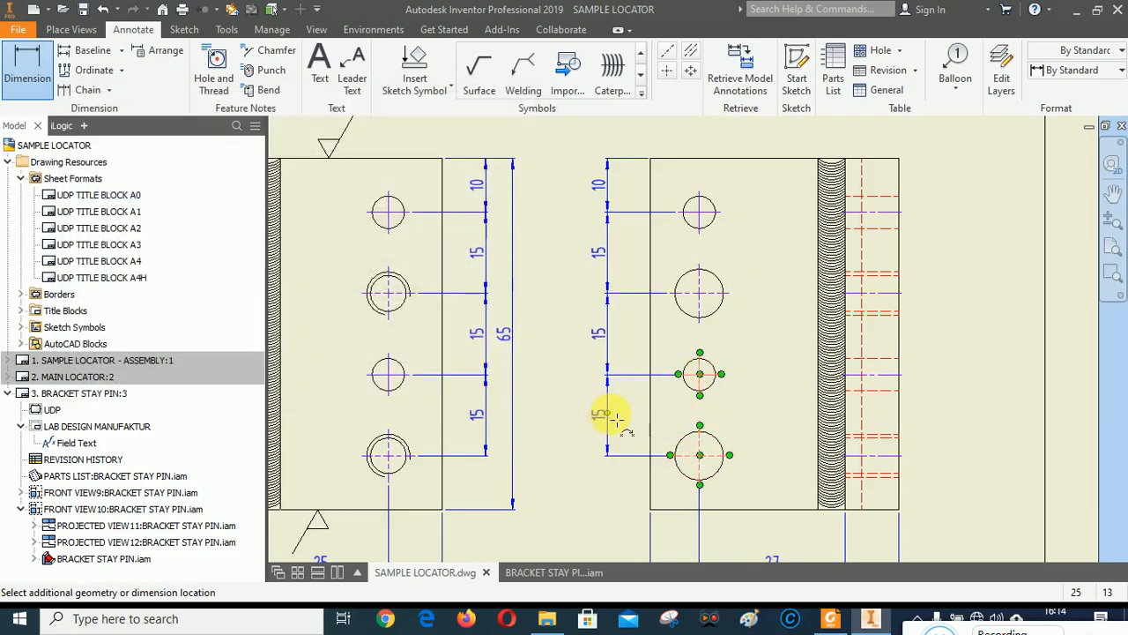
{"action": "left_click", "coordinate": [746, 410]}
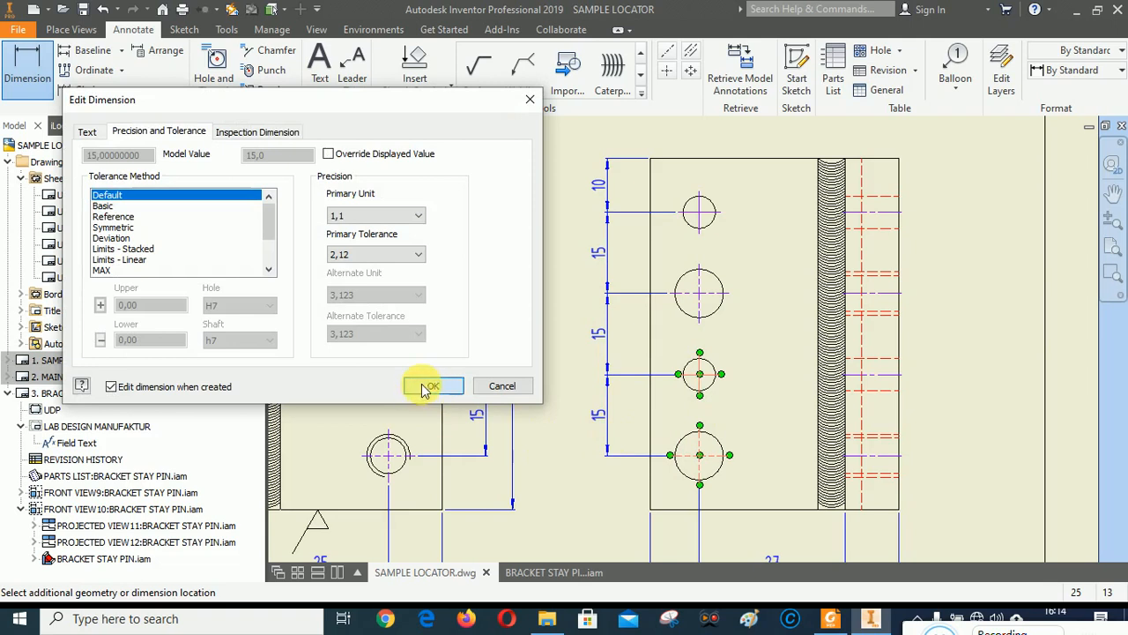
{"action": "left_click", "coordinate": [432, 386]}
Step: Dimension the thickness of the vertical leg in the upper-right L-shaped view, placing it below the leg's surface texture symbol
{"action": "scroll", "coordinate": [511, 401], "scroll_direction": "down", "scroll_amount": 2}
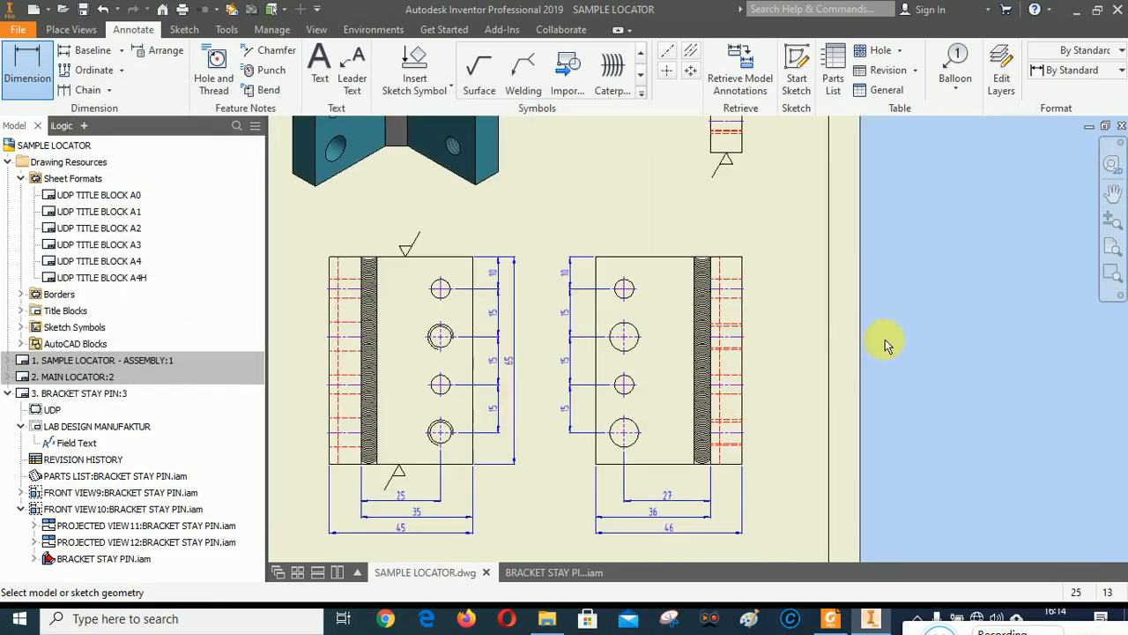
{"action": "scroll", "coordinate": [837, 357], "scroll_direction": "down", "scroll_amount": 2}
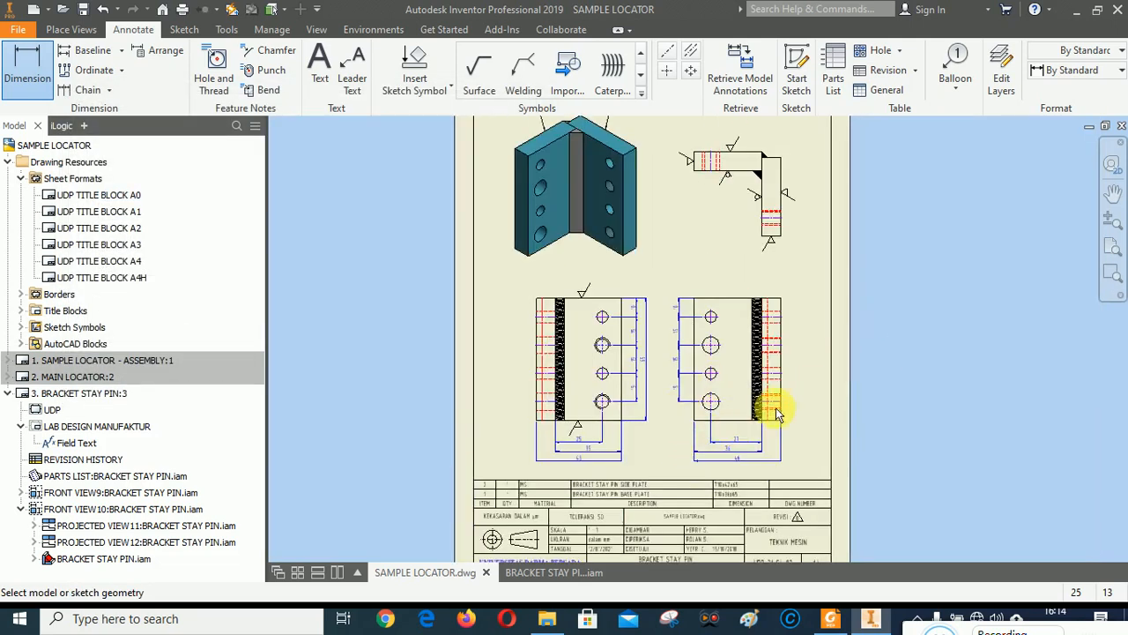
{"action": "scroll", "coordinate": [738, 379], "scroll_direction": "up", "scroll_amount": 3}
{"action": "scroll", "coordinate": [708, 429], "scroll_direction": "down", "scroll_amount": 3}
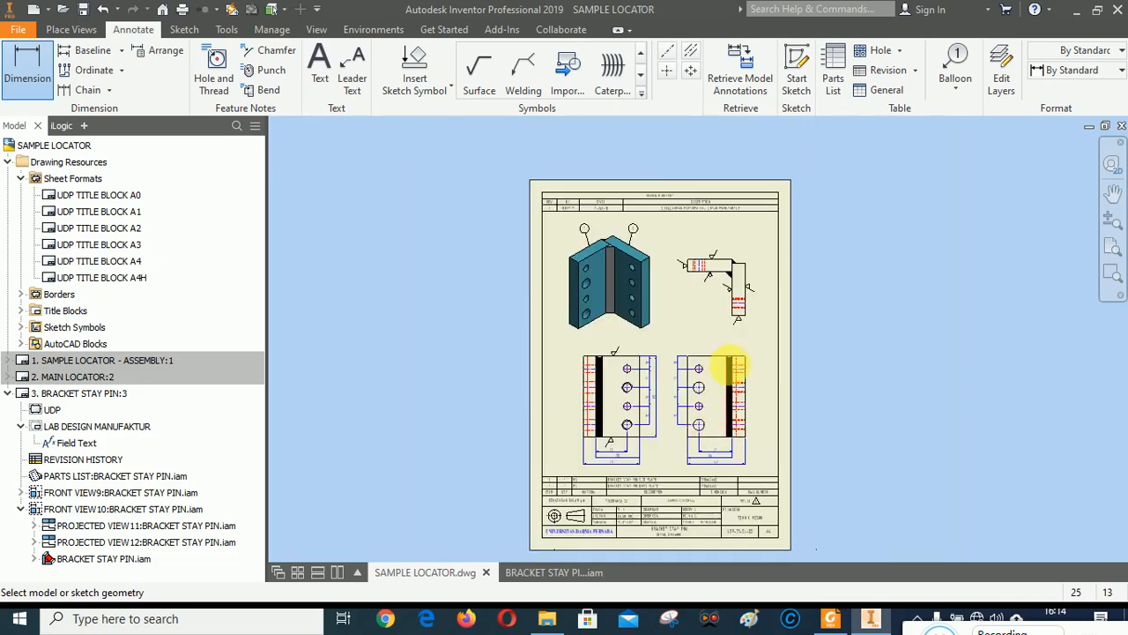
{"action": "scroll", "coordinate": [721, 338], "scroll_direction": "up", "scroll_amount": 3}
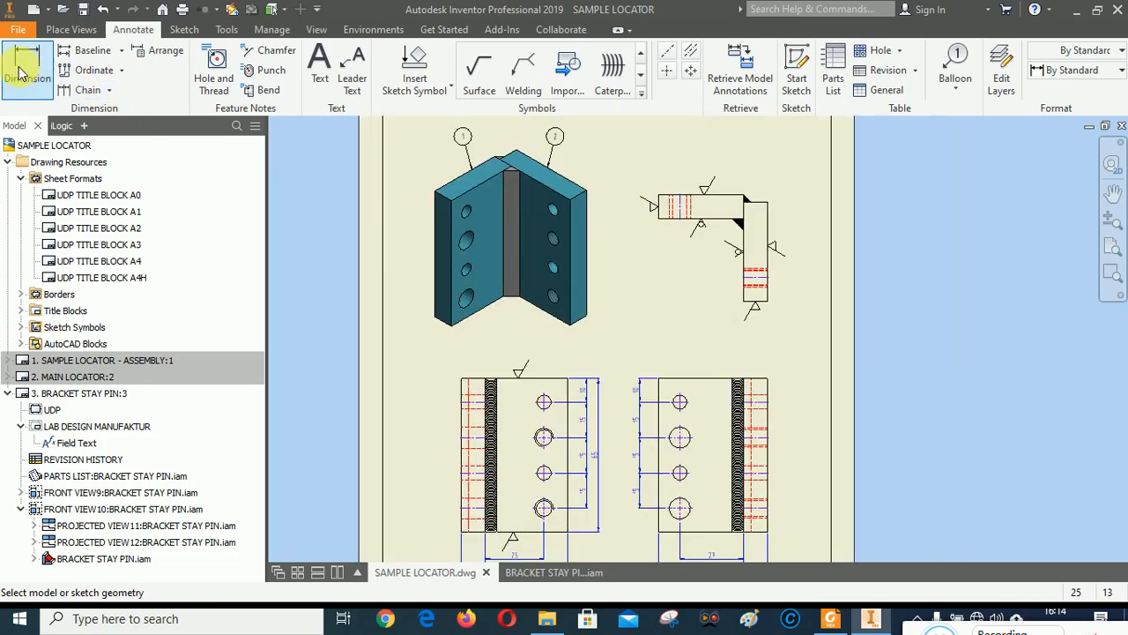
{"action": "scroll", "coordinate": [743, 347], "scroll_direction": "up", "scroll_amount": 2}
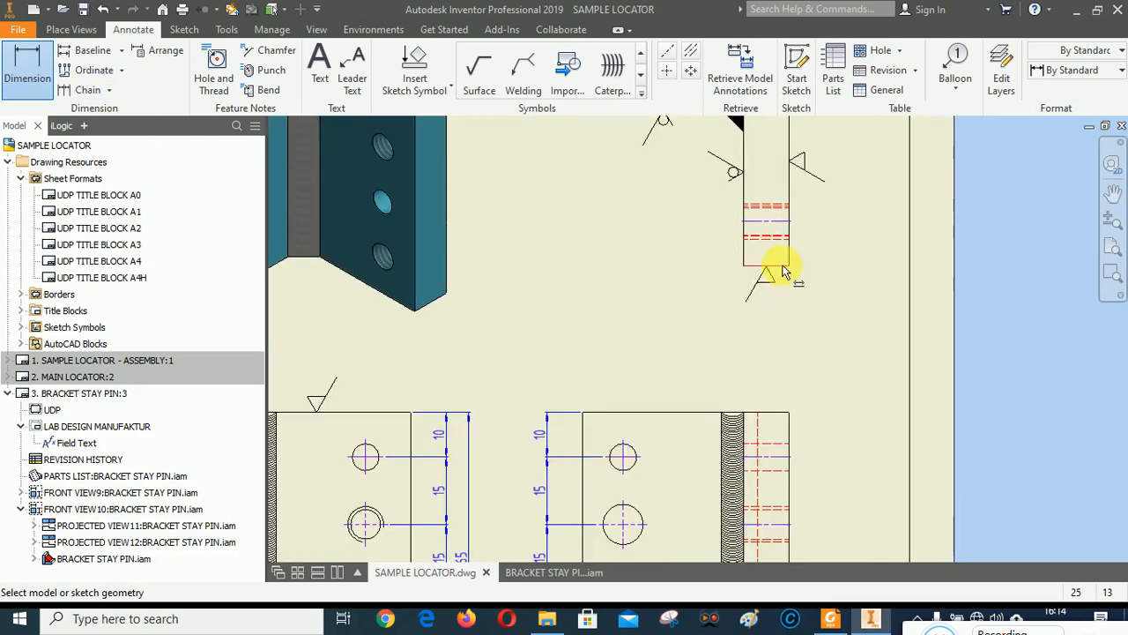
{"action": "left_click", "coordinate": [785, 270]}
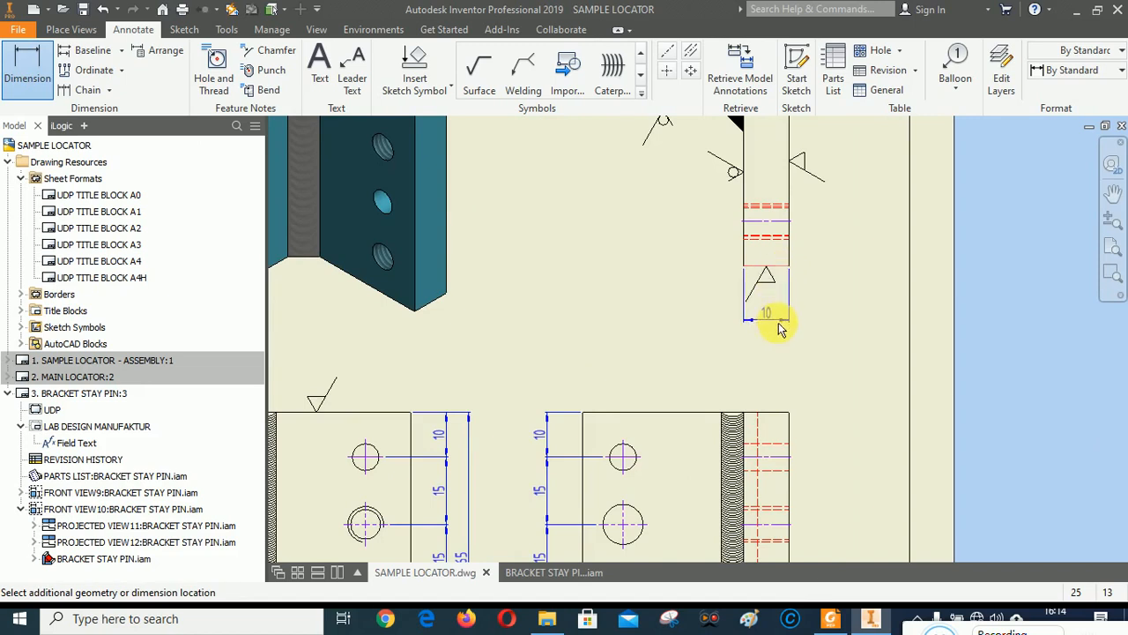
{"action": "left_click", "coordinate": [829, 356]}
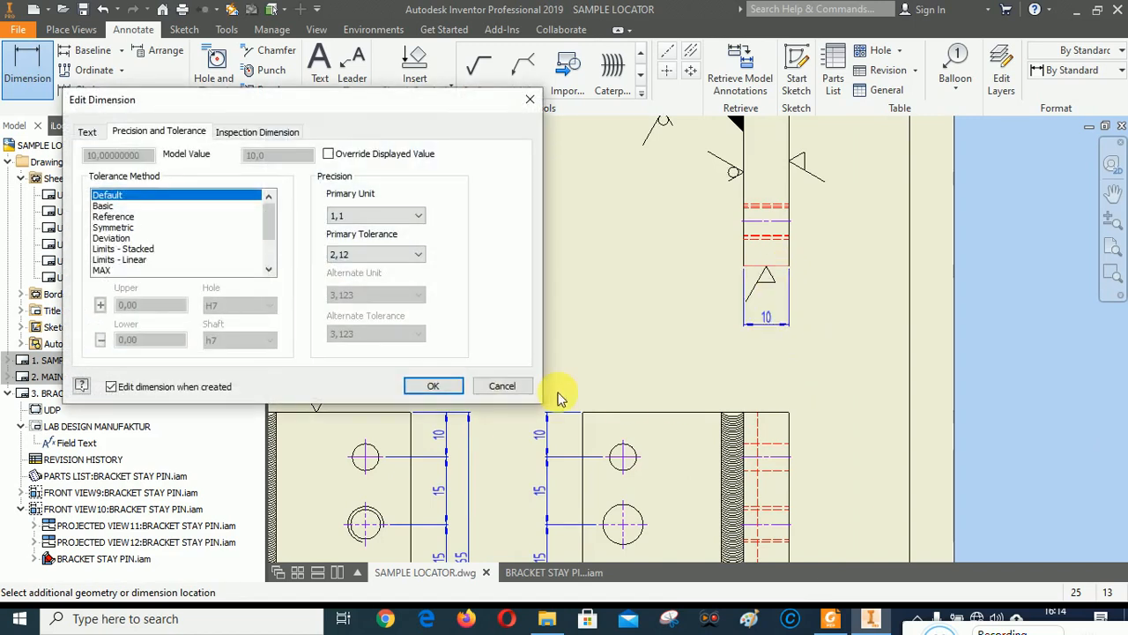
{"action": "left_click", "coordinate": [429, 382]}
Step: Dimension the thickness of the L-shaped view's horizontal leg, placing it outside the leg's left end with the default tolerance
{"action": "scroll", "coordinate": [785, 348], "scroll_direction": "down", "scroll_amount": 3}
{"action": "scroll", "coordinate": [679, 199], "scroll_direction": "up", "scroll_amount": 2}
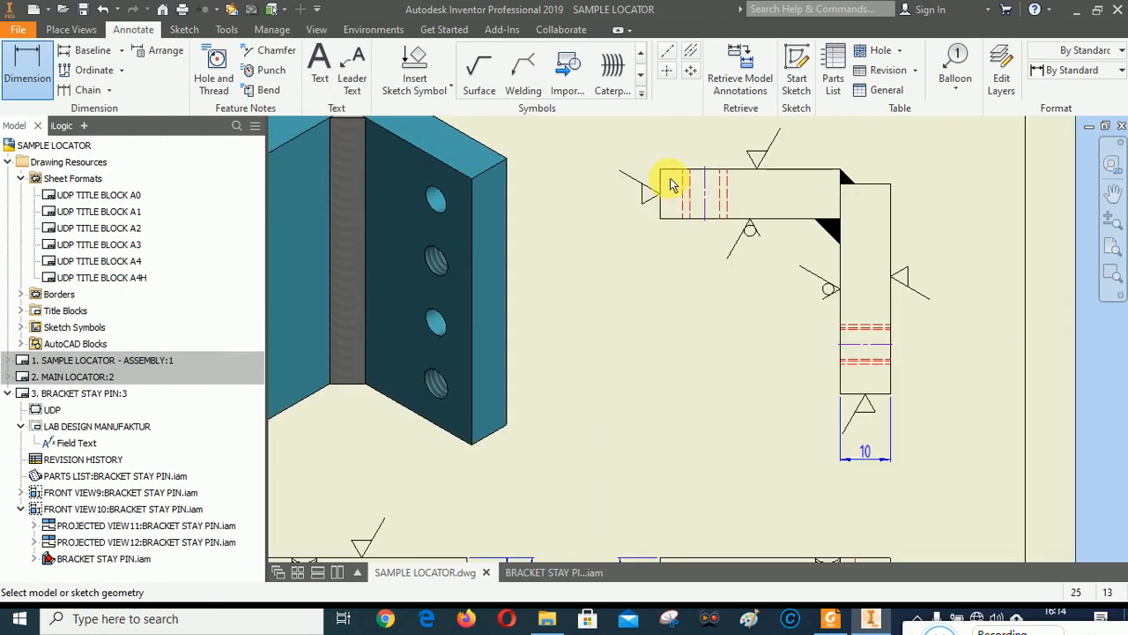
{"action": "left_click", "coordinate": [662, 186]}
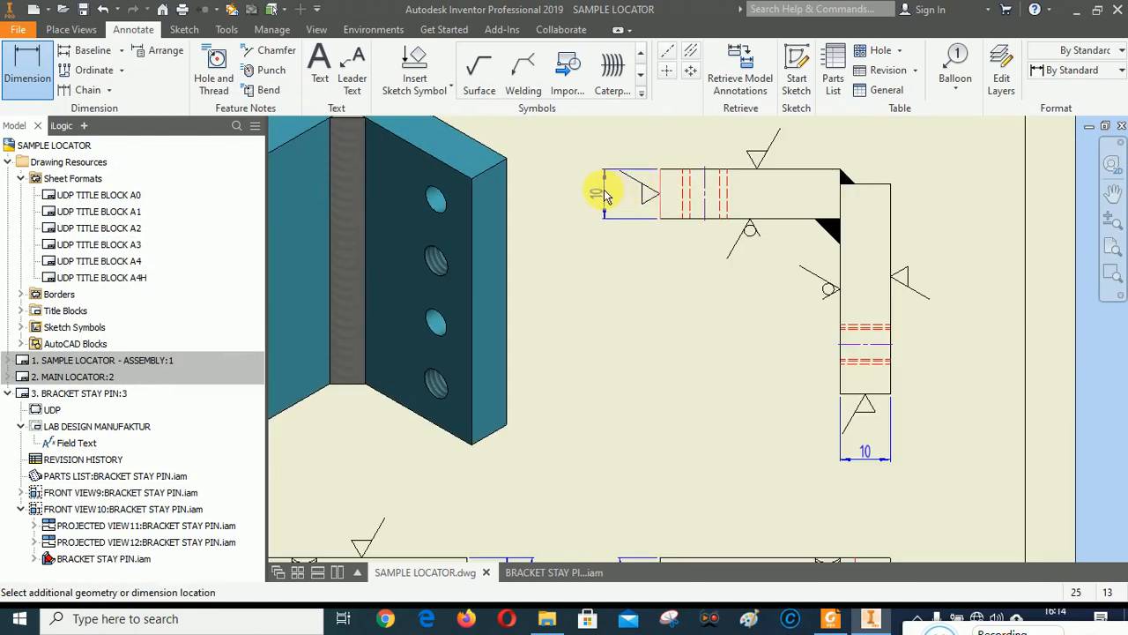
{"action": "left_click", "coordinate": [666, 292]}
{"action": "left_click", "coordinate": [433, 382]}
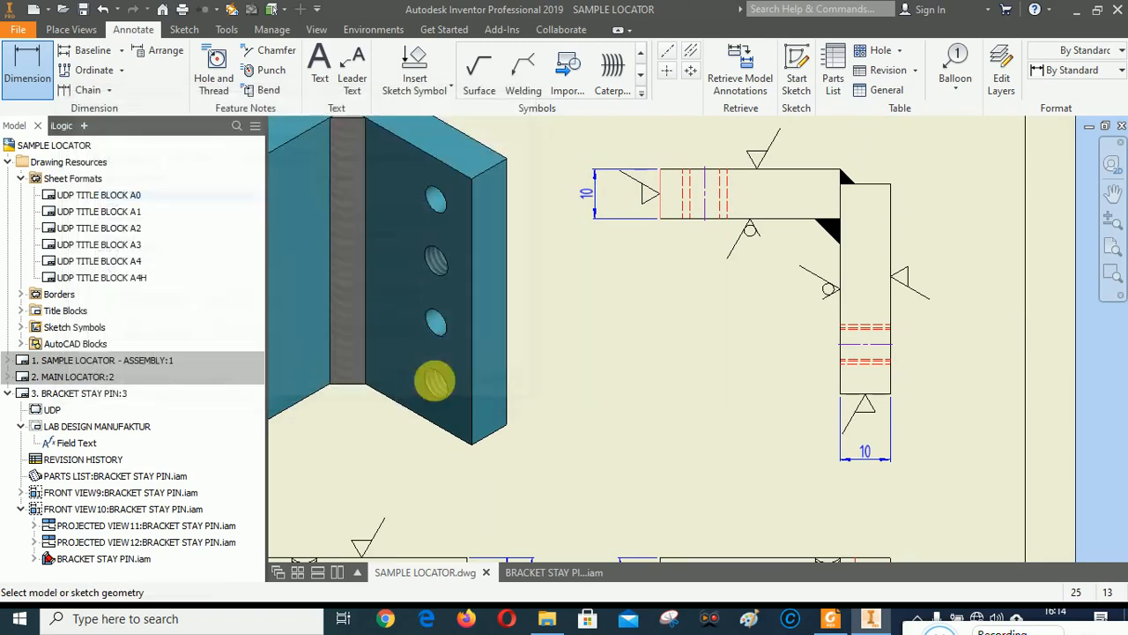
Step: Dimension the outer length of the L-shaped view's vertical leg, placing it to the right of that leg with the default tolerance
{"action": "left_click", "coordinate": [890, 223]}
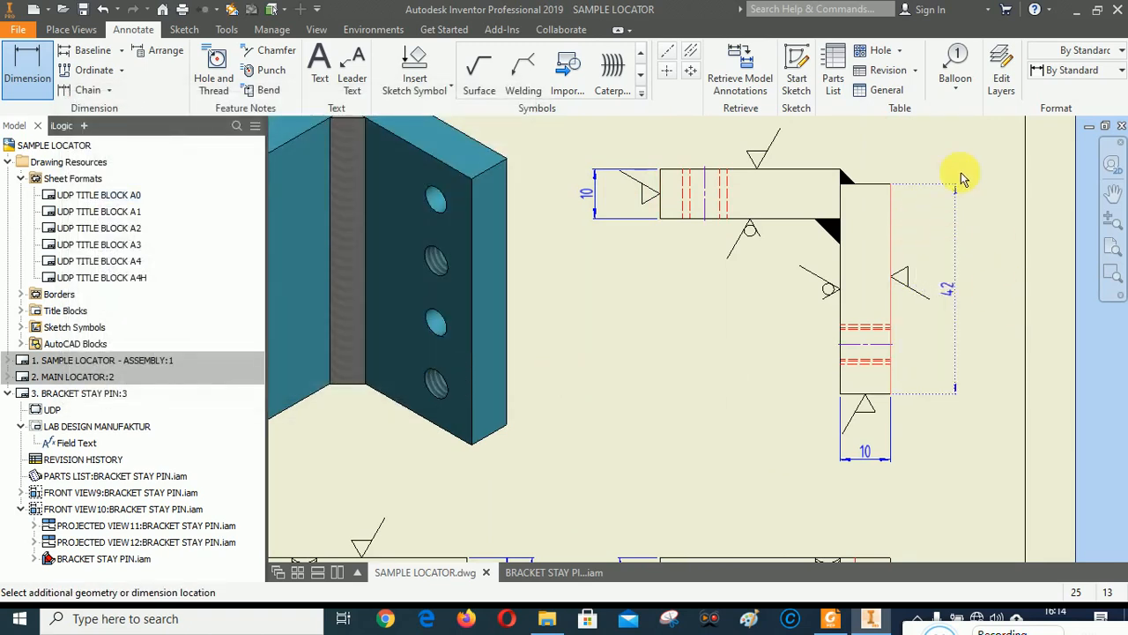
{"action": "left_click", "coordinate": [932, 187]}
{"action": "left_click", "coordinate": [429, 386]}
Step: Review the dimensions and surface texture symbols on all the bracket's views for completeness and spacing
{"action": "scroll", "coordinate": [747, 196], "scroll_direction": "up", "scroll_amount": 3}
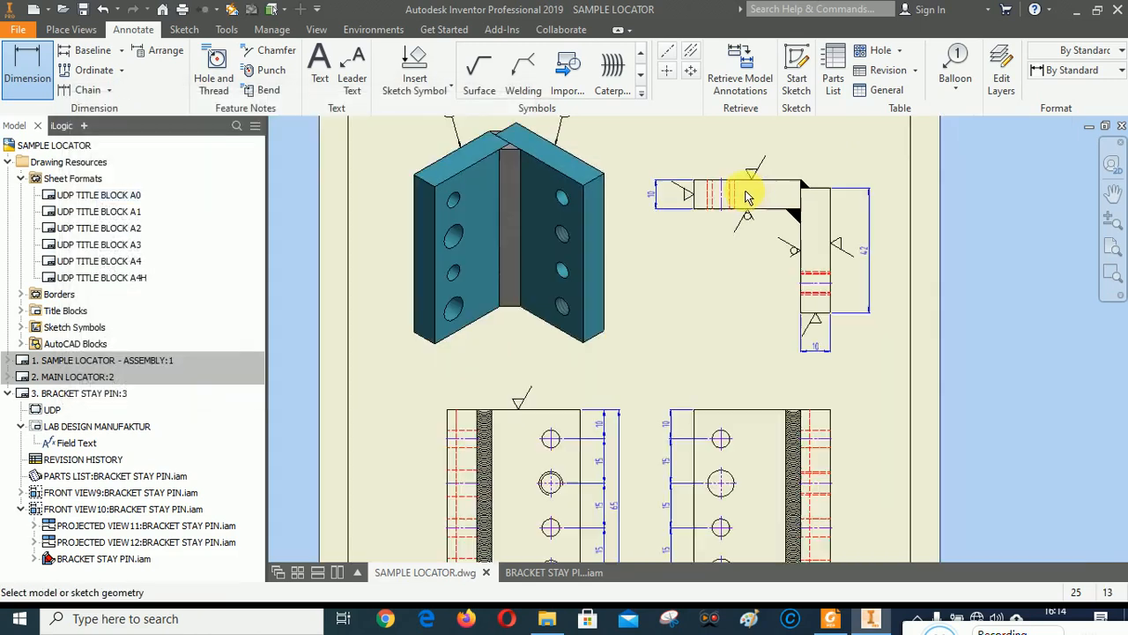
{"action": "scroll", "coordinate": [747, 211], "scroll_direction": "up", "scroll_amount": 2}
{"action": "scroll", "coordinate": [781, 484], "scroll_direction": "down", "scroll_amount": 3}
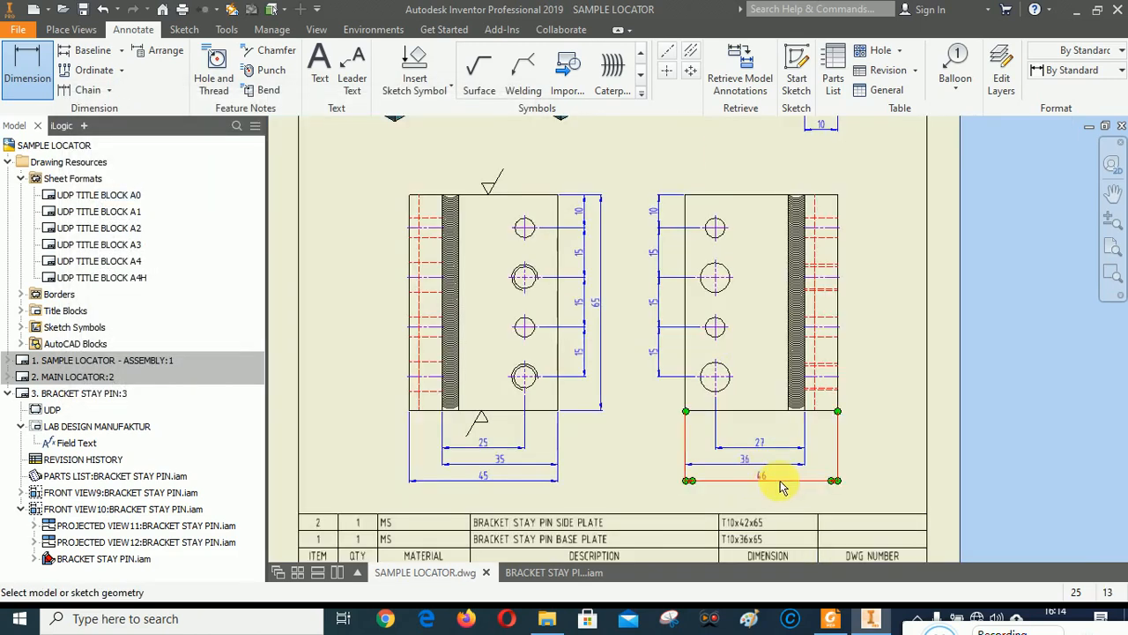
{"action": "scroll", "coordinate": [800, 476], "scroll_direction": "up", "scroll_amount": 2}
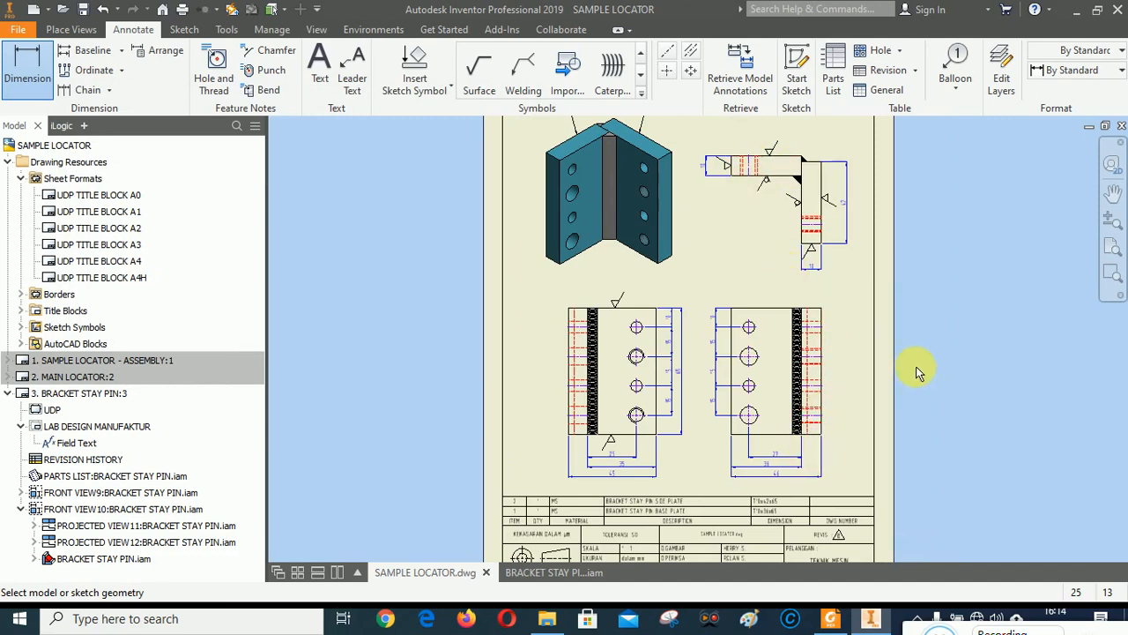
{"action": "scroll", "coordinate": [773, 155], "scroll_direction": "down", "scroll_amount": 4}
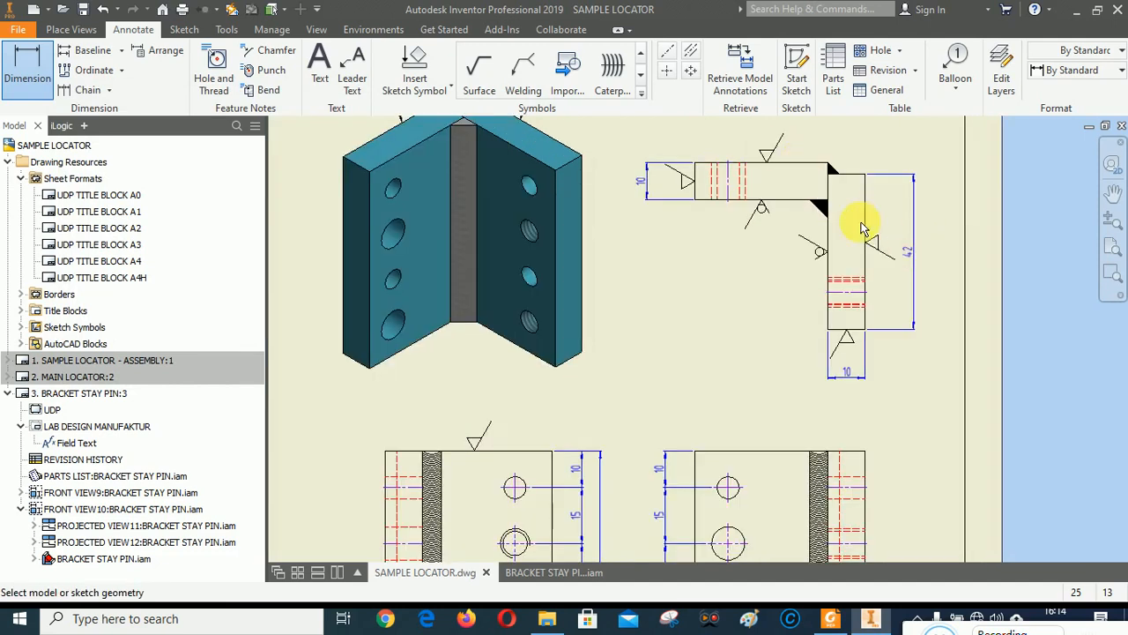
{"action": "scroll", "coordinate": [855, 154], "scroll_direction": "up", "scroll_amount": 3}
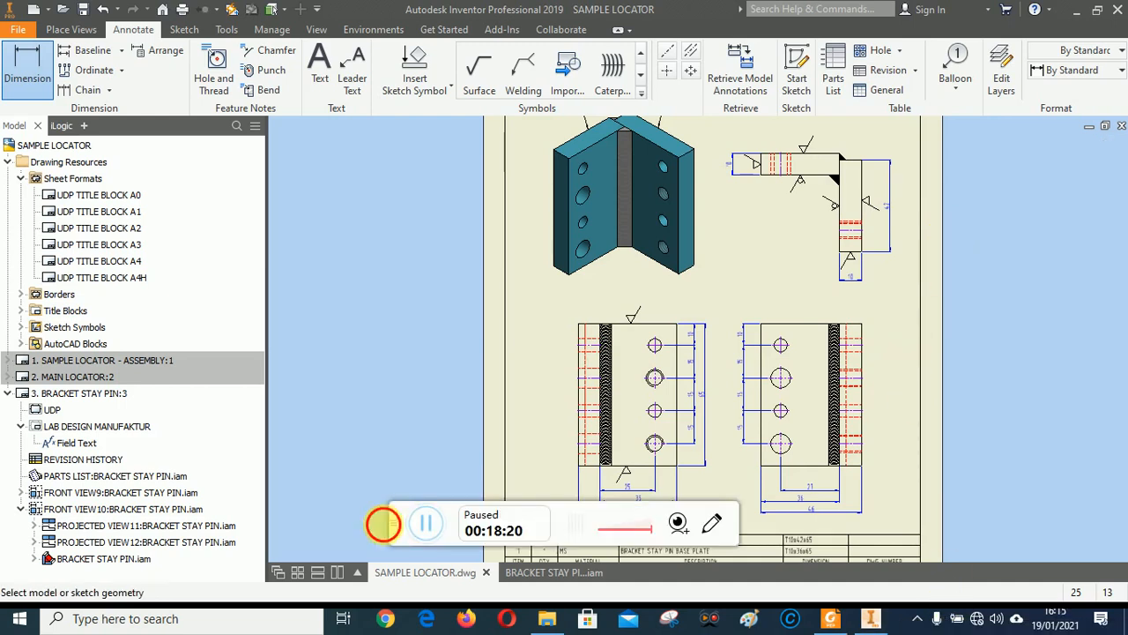
{"action": "left_click", "coordinate": [377, 521]}
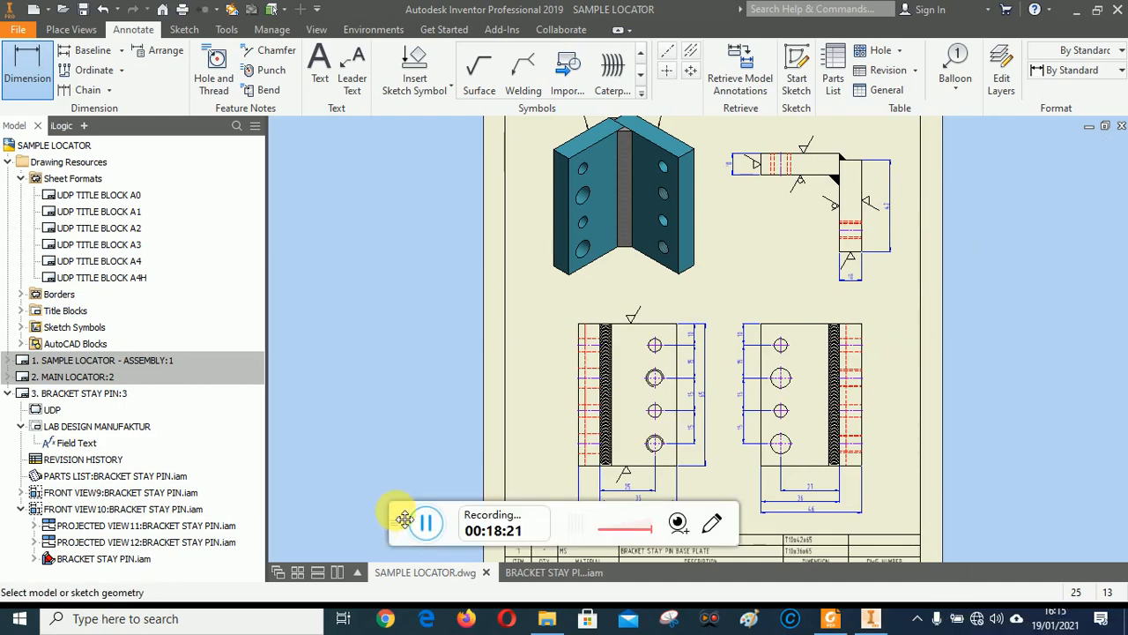
{"action": "scroll", "coordinate": [597, 372], "scroll_direction": "down", "scroll_amount": 5}
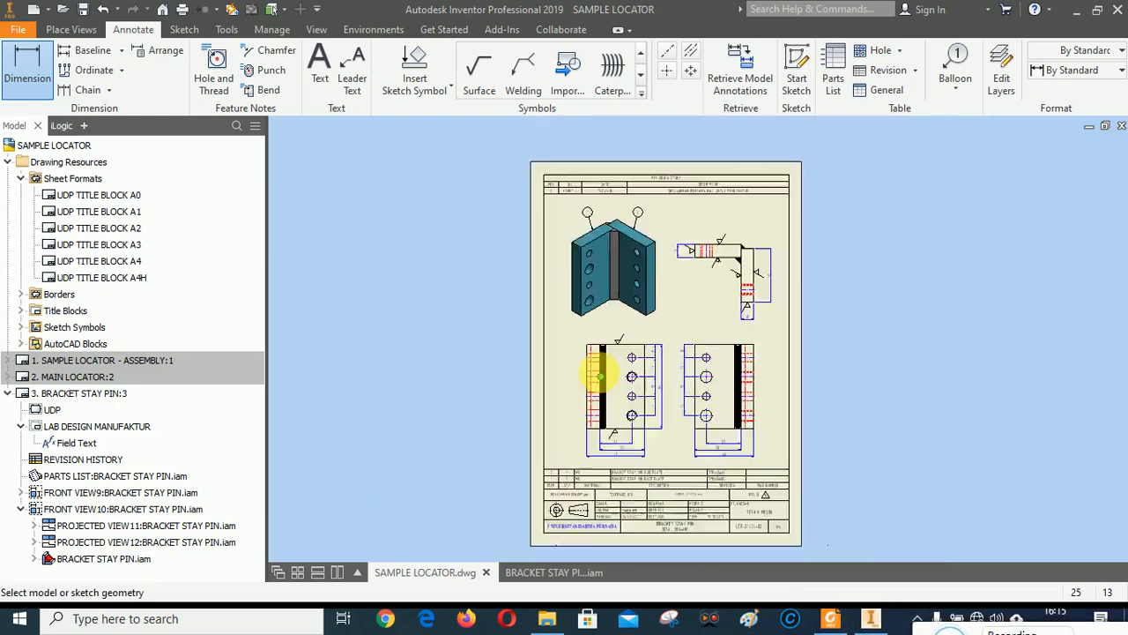
{"action": "scroll", "coordinate": [655, 441], "scroll_direction": "up", "scroll_amount": 4}
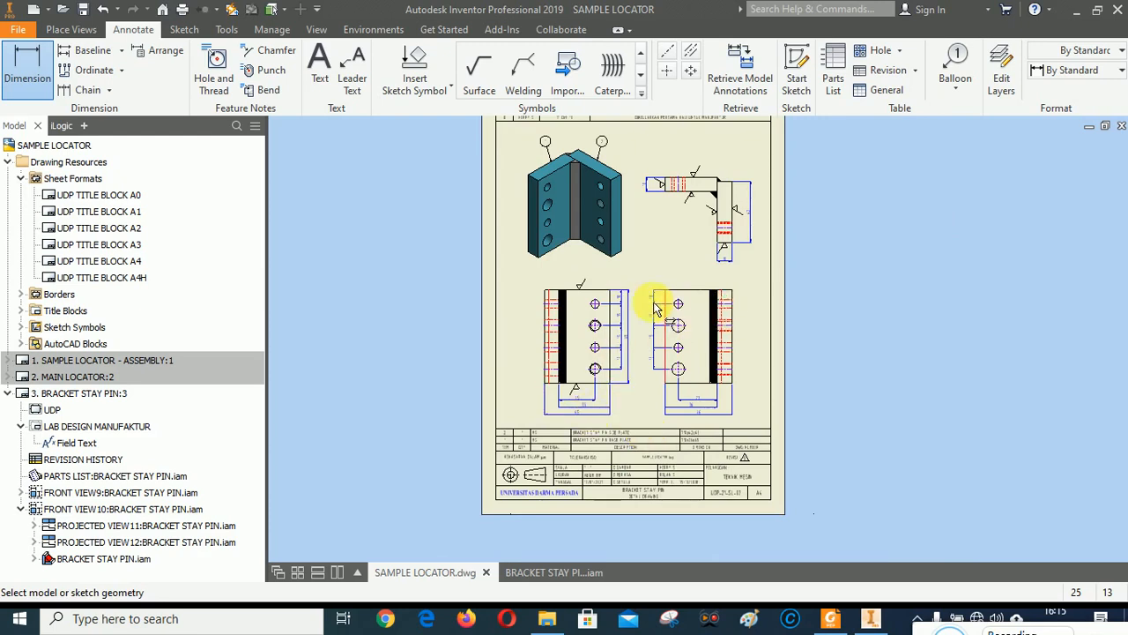
{"action": "scroll", "coordinate": [609, 368], "scroll_direction": "up", "scroll_amount": 3}
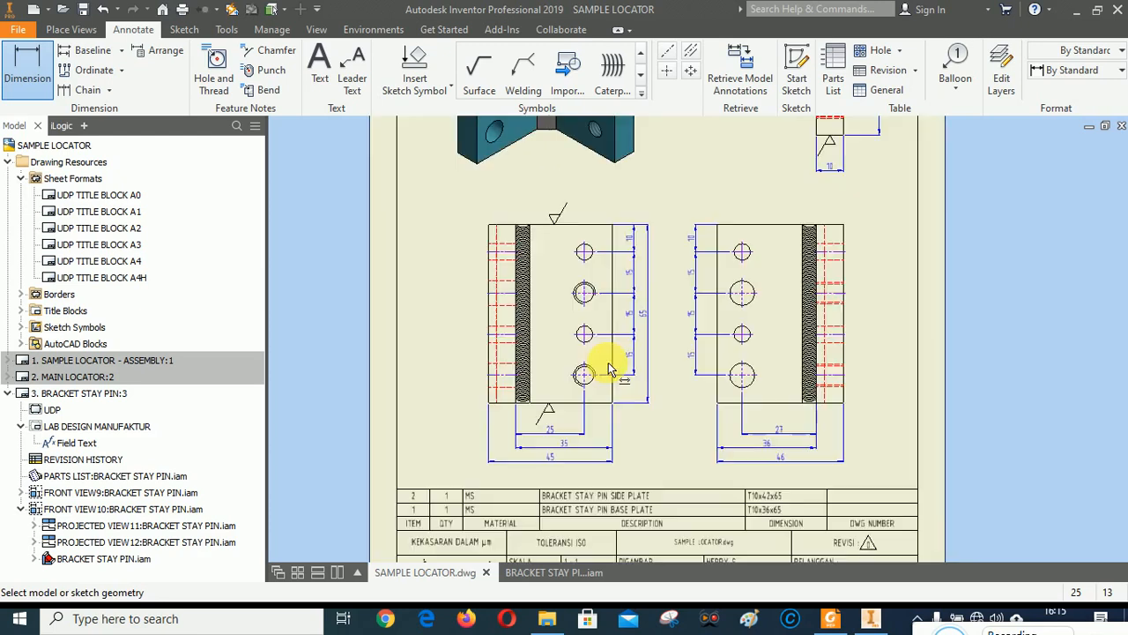
Step: Finish dimensioning and widen the gap between the two lower views by moving the left one slightly left and the right one slightly right
{"action": "right_click", "coordinate": [432, 233]}
{"action": "left_click", "coordinate": [494, 232]}
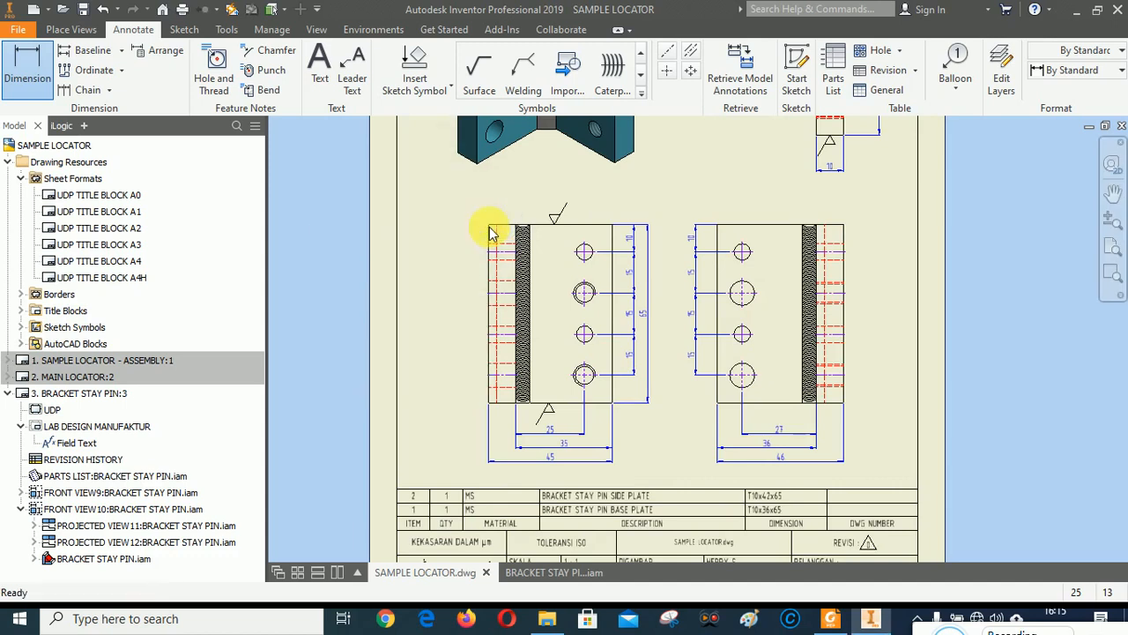
{"action": "left_click_drag", "start_coordinate": [614, 222], "coordinate": [601, 217]}
{"action": "left_click", "coordinate": [827, 213]}
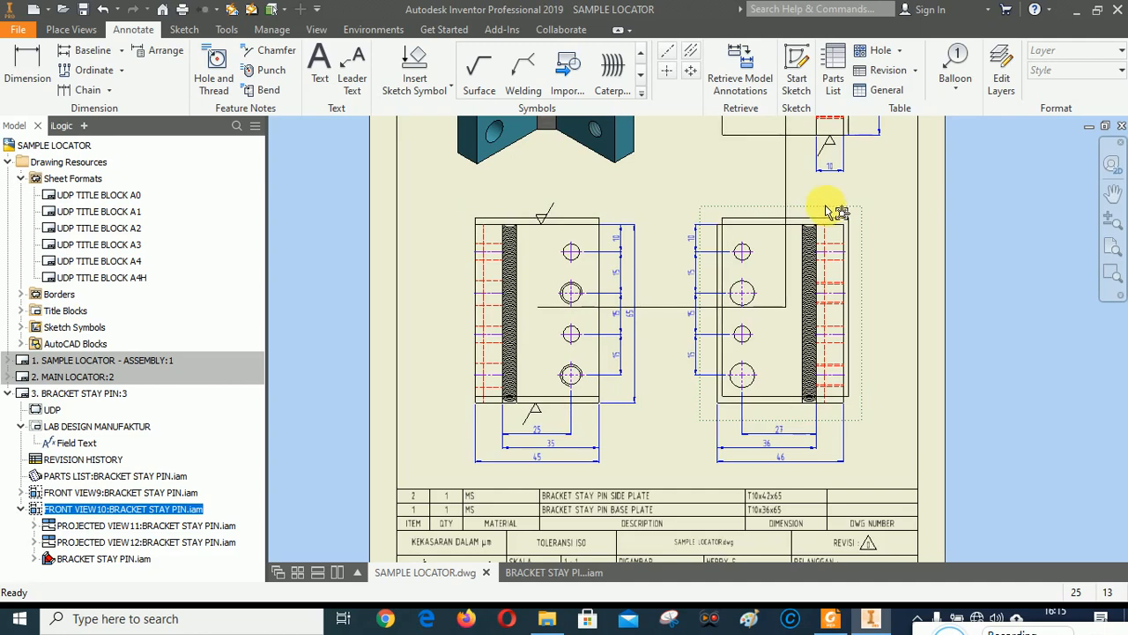
Step: Move the upper-right L-shaped view slightly upward to give it more clearance from the lower views
{"action": "scroll", "coordinate": [792, 379], "scroll_direction": "down", "scroll_amount": 3}
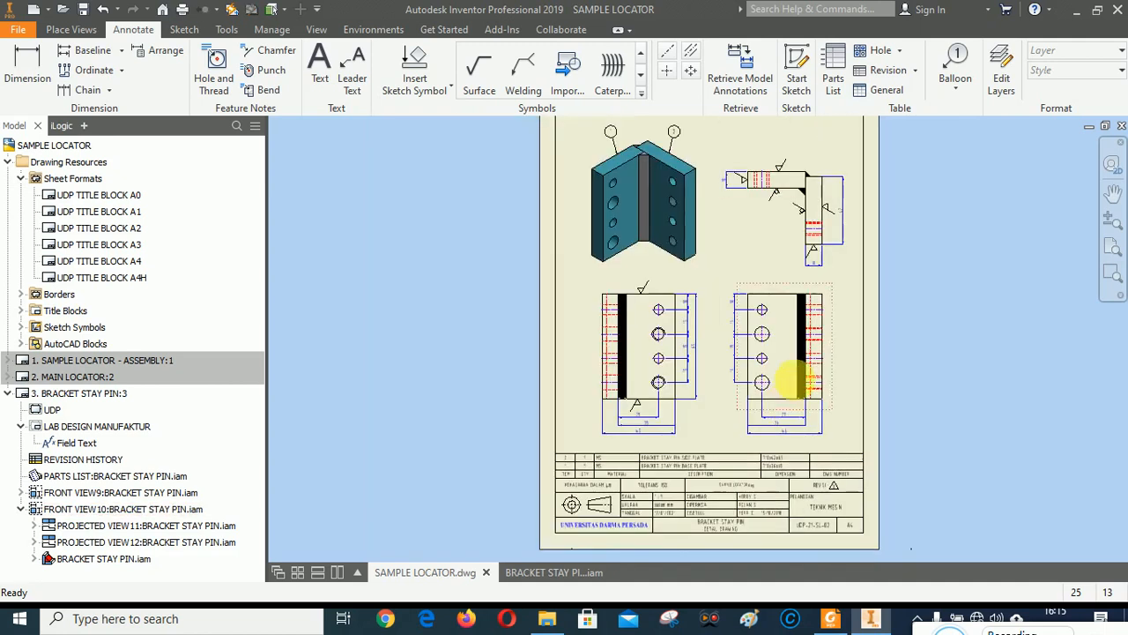
{"action": "scroll", "coordinate": [819, 183], "scroll_direction": "down", "scroll_amount": 1}
{"action": "scroll", "coordinate": [829, 216], "scroll_direction": "up", "scroll_amount": 4}
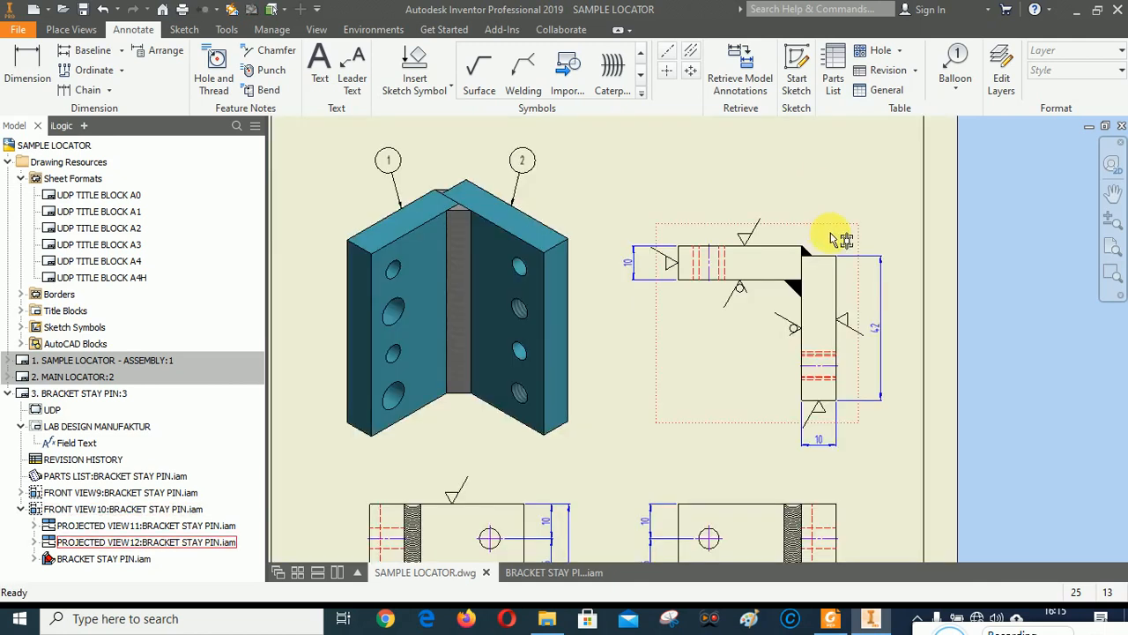
{"action": "left_click_drag", "start_coordinate": [841, 240], "coordinate": [838, 222]}
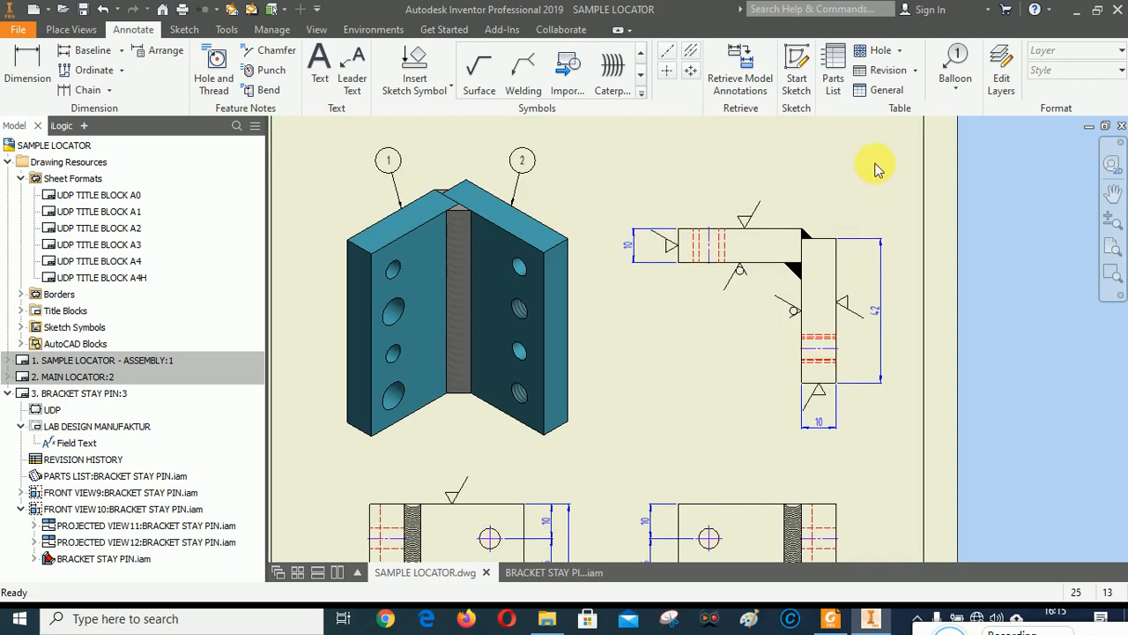
Step: Add a hole note to the lower-left view's third hole from the top, placing its text below and right of the view
{"action": "scroll", "coordinate": [847, 207], "scroll_direction": "down", "scroll_amount": 2}
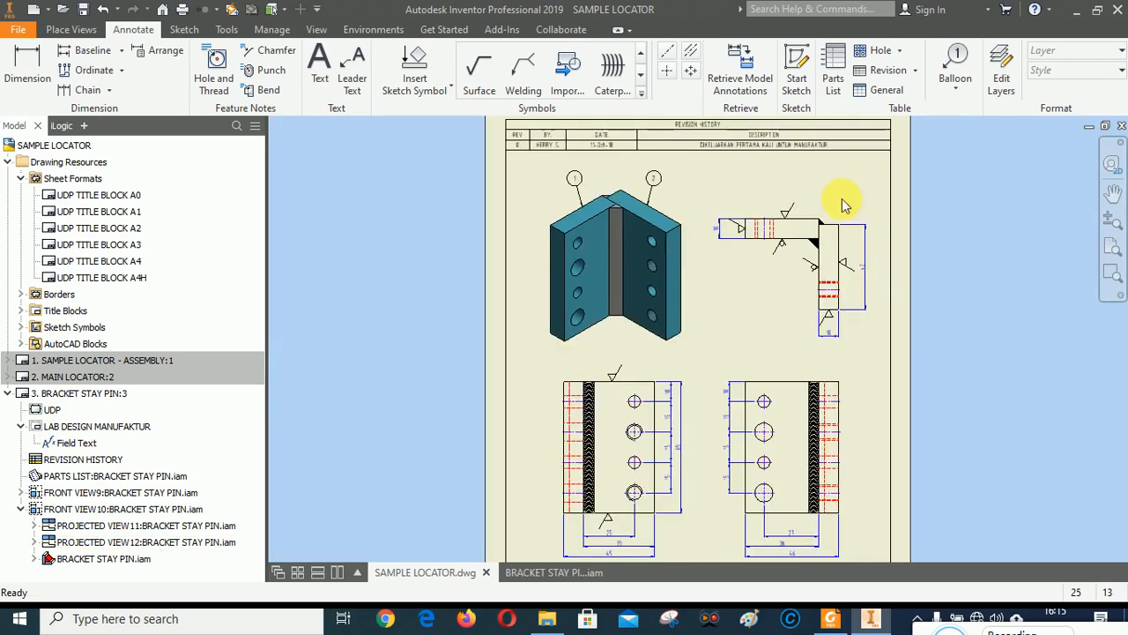
{"action": "scroll", "coordinate": [784, 454], "scroll_direction": "down", "scroll_amount": 1}
{"action": "scroll", "coordinate": [693, 433], "scroll_direction": "up", "scroll_amount": 3}
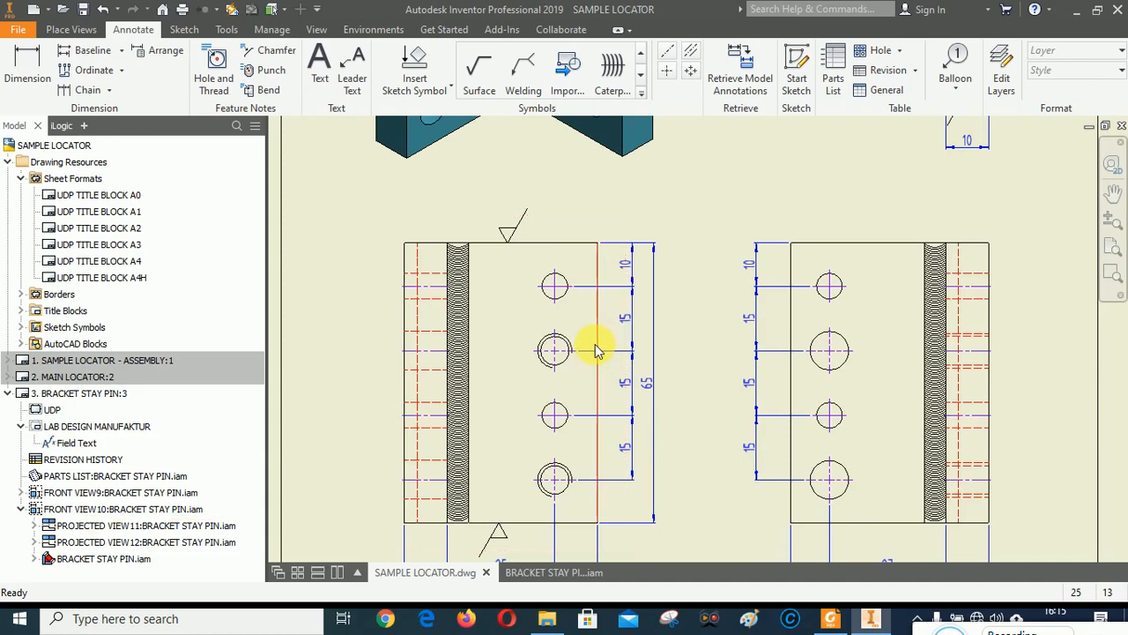
{"action": "scroll", "coordinate": [617, 467], "scroll_direction": "down", "scroll_amount": 3}
{"action": "scroll", "coordinate": [617, 460], "scroll_direction": "up", "scroll_amount": 4}
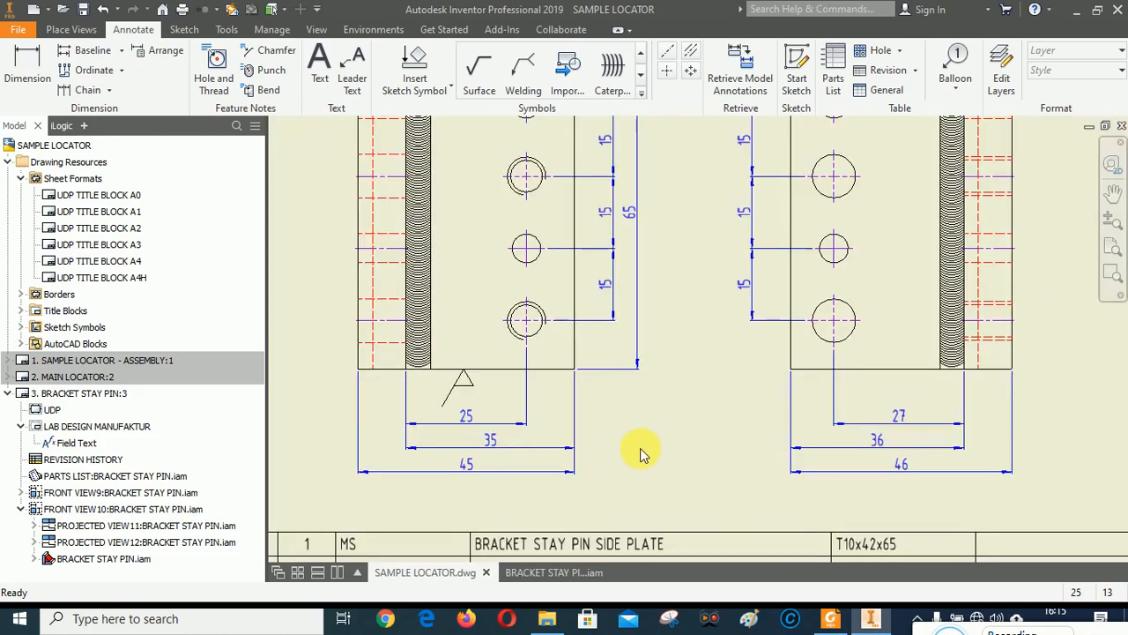
{"action": "left_click", "coordinate": [215, 71]}
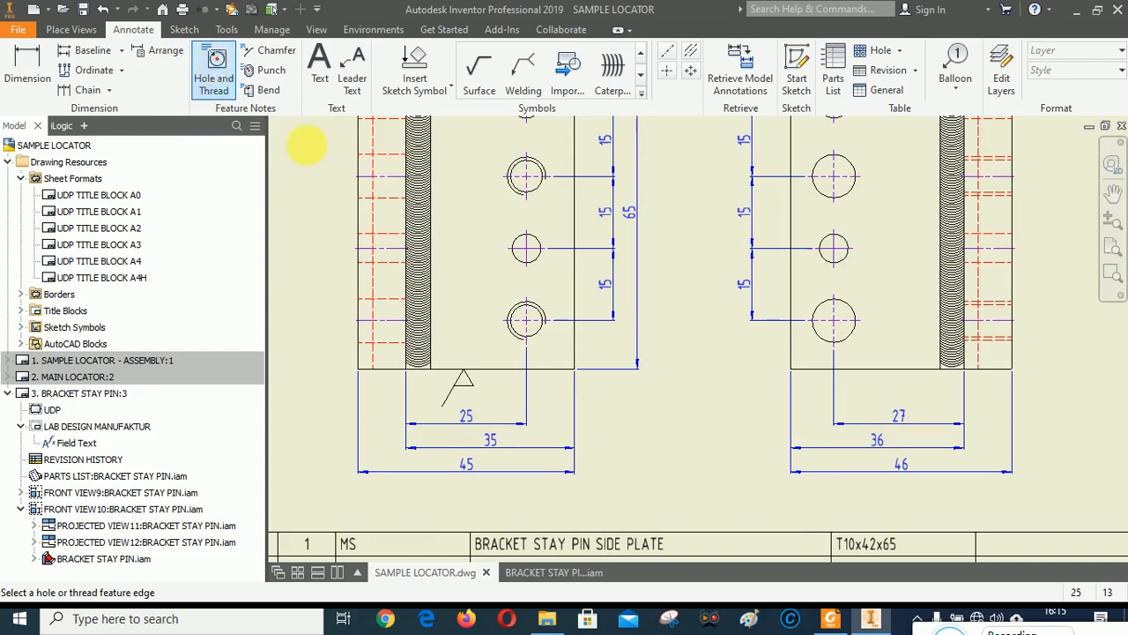
{"action": "left_click", "coordinate": [546, 264]}
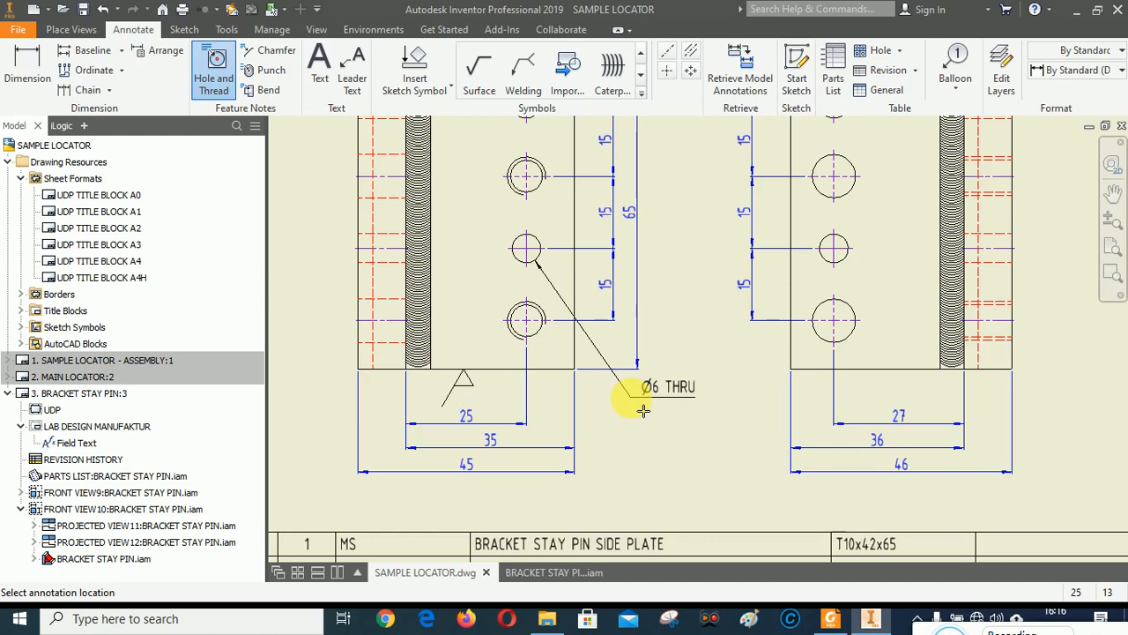
{"action": "left_click", "coordinate": [646, 410]}
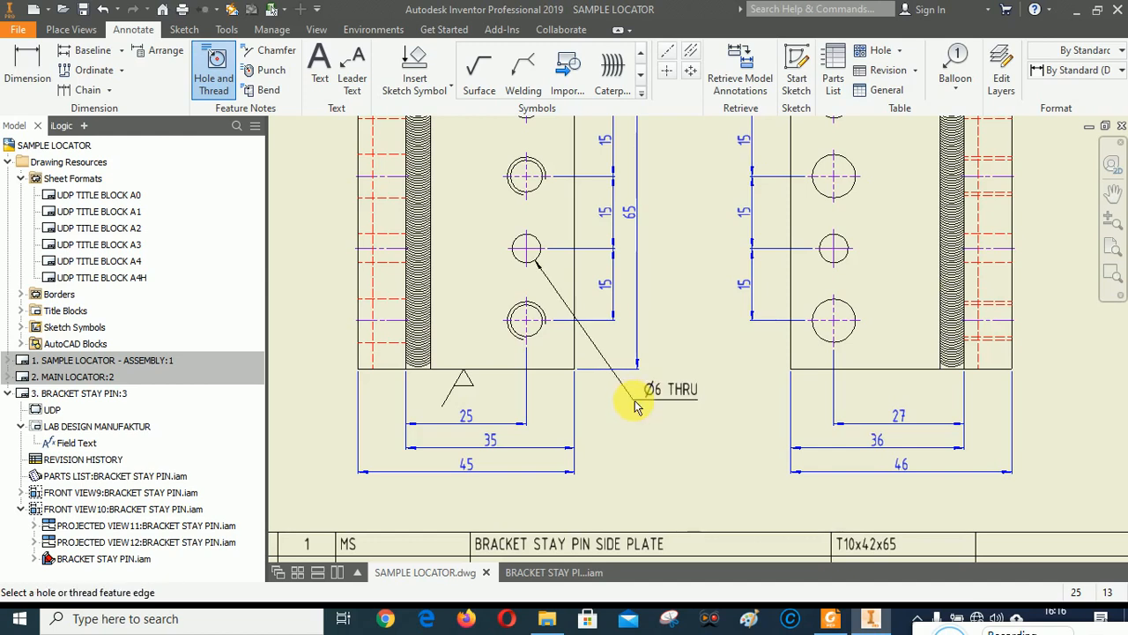
{"action": "right_click", "coordinate": [608, 405]}
{"action": "left_click", "coordinate": [631, 397]}
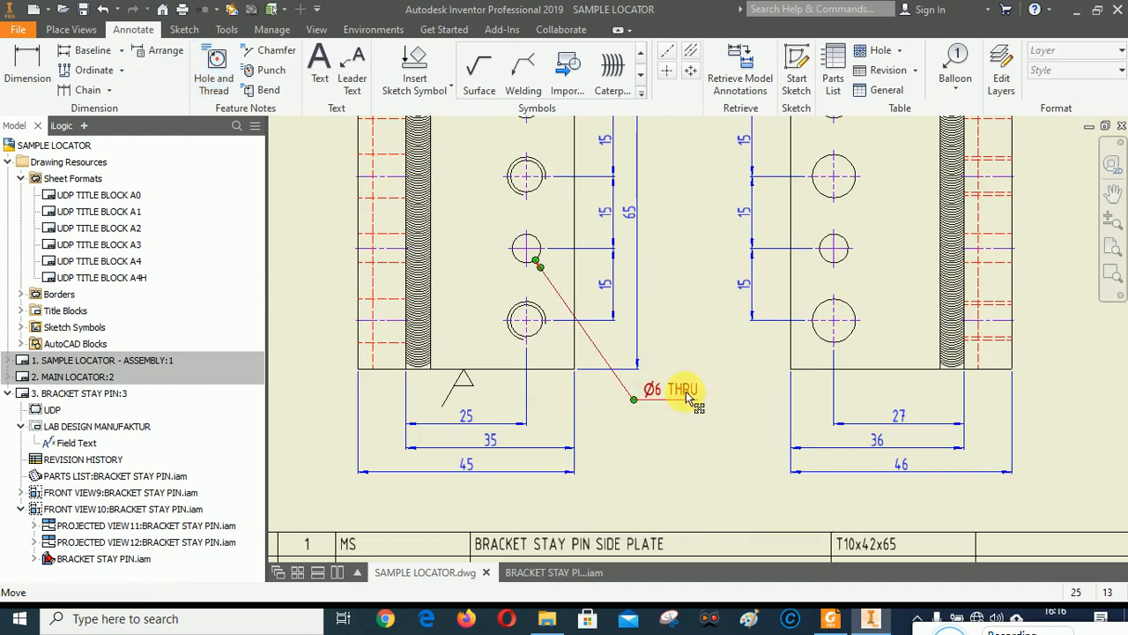
Step: Insert the quantity note before the diameter in the small hole's note so it reads 2xØ6 THRU
{"action": "double_click", "coordinate": [683, 390]}
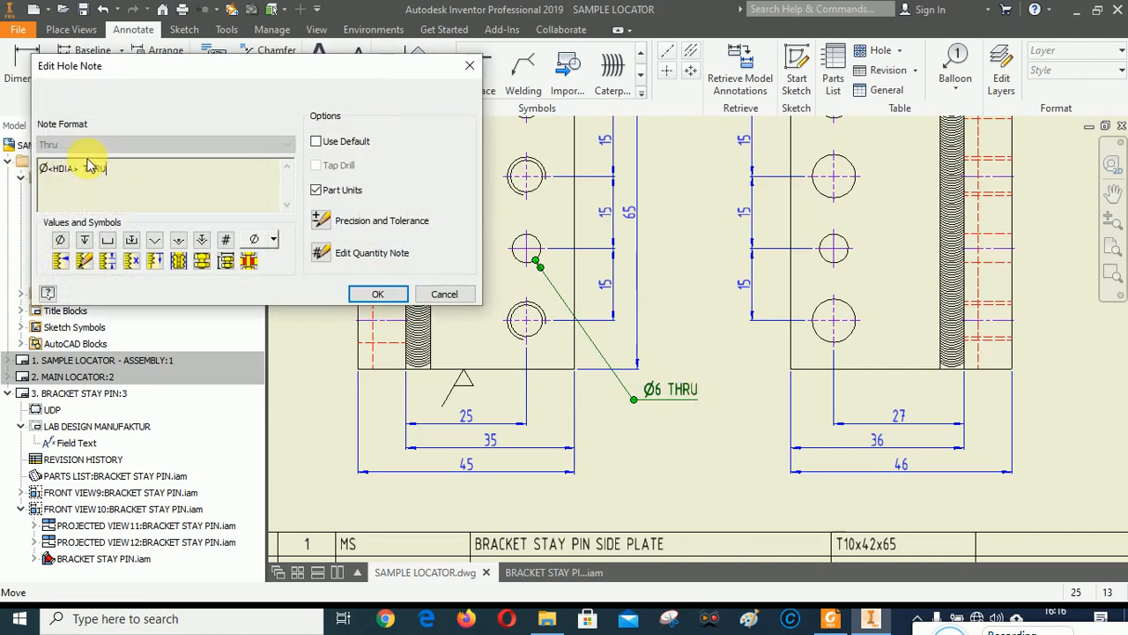
{"action": "left_click", "coordinate": [225, 240]}
{"action": "left_click", "coordinate": [377, 295]}
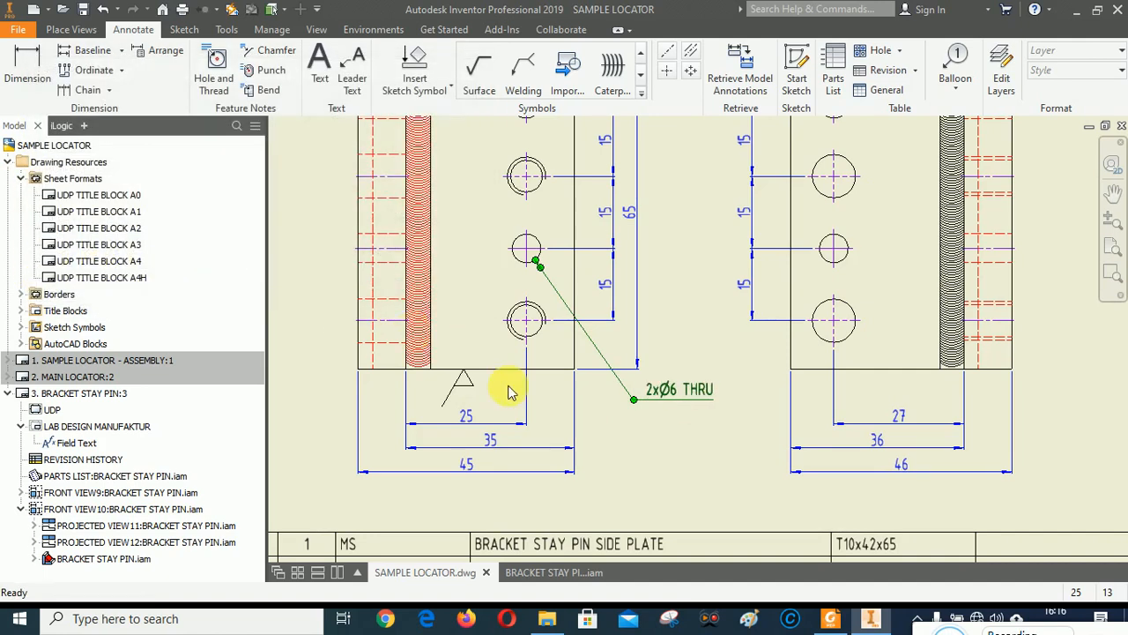
{"action": "left_click", "coordinate": [707, 479]}
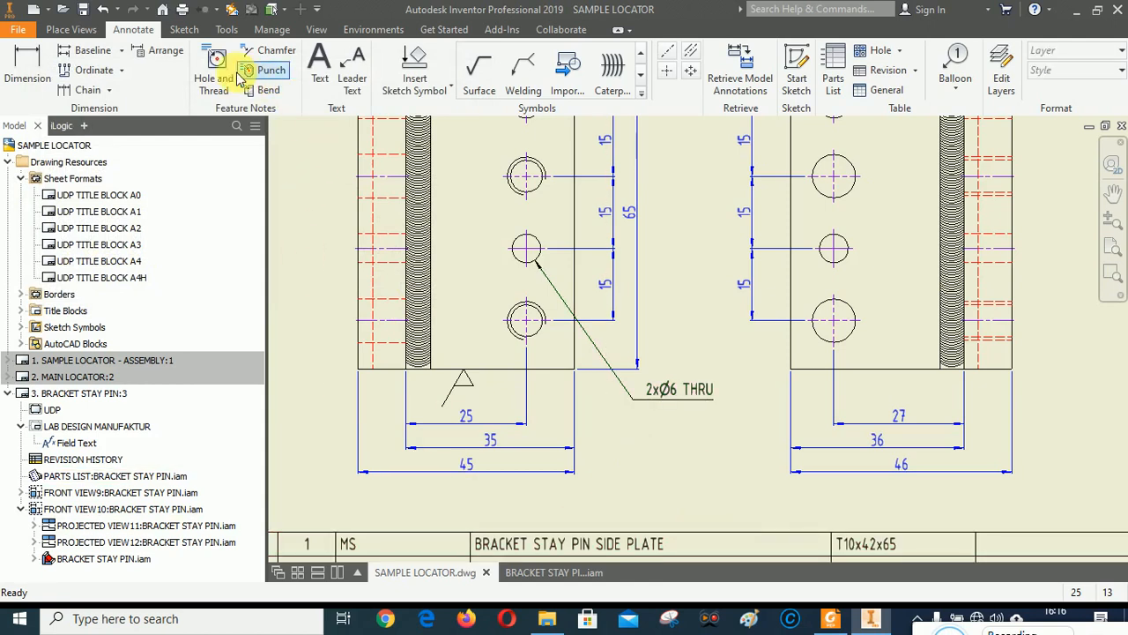
Step: Add a thread note to the lower-left view's bottom threaded hole, placing it just below the 2xØ6 THRU note
{"action": "left_click", "coordinate": [233, 77]}
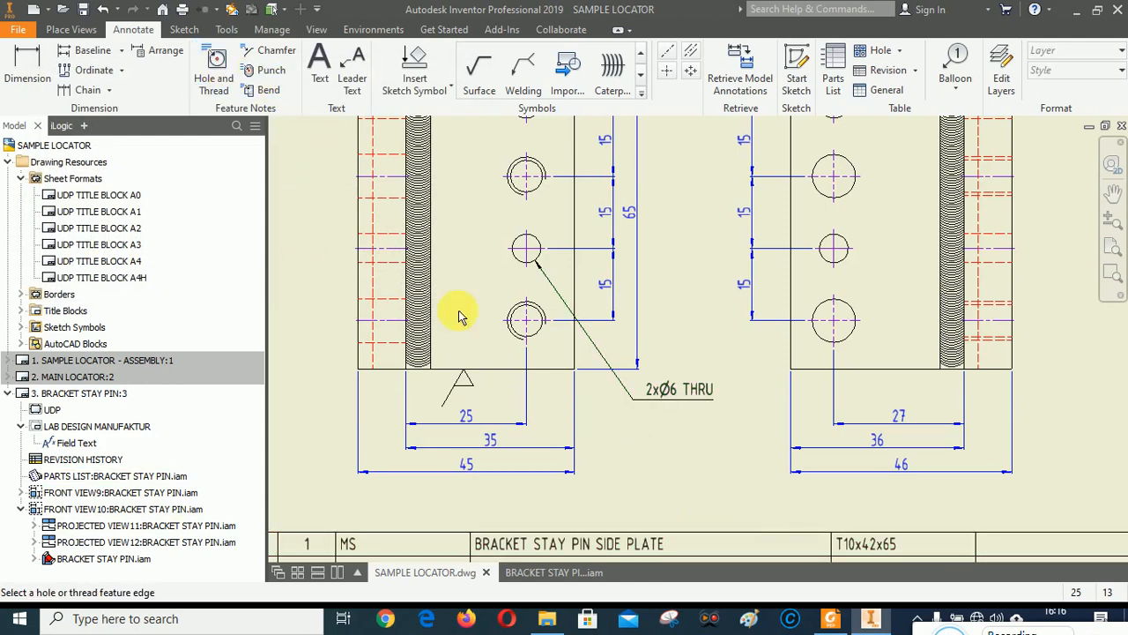
{"action": "left_click", "coordinate": [531, 331]}
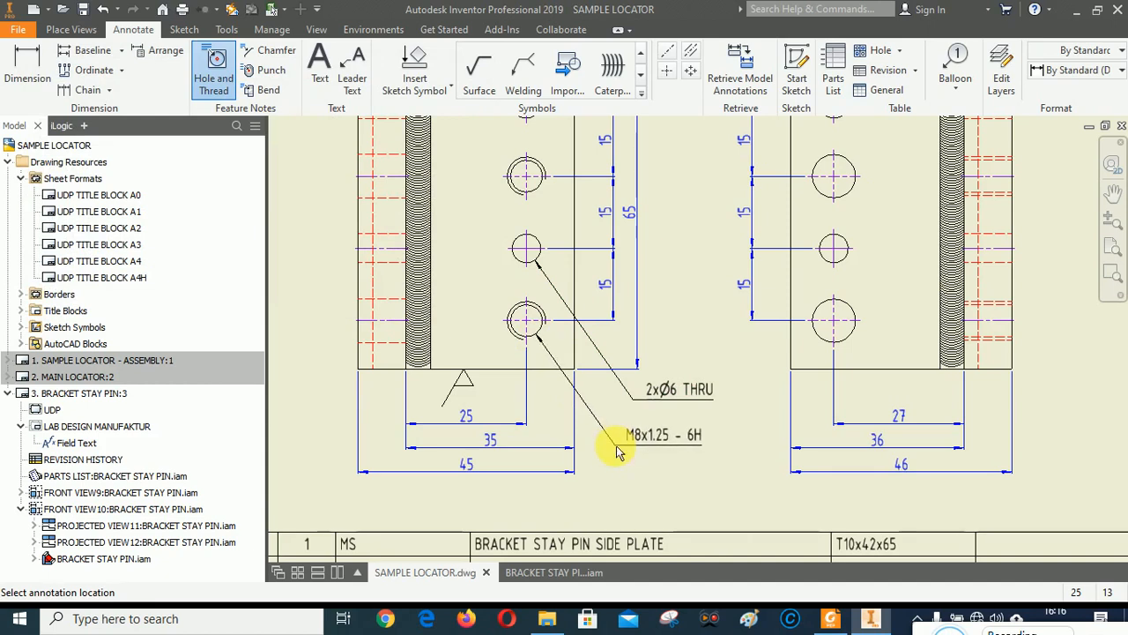
{"action": "left_click", "coordinate": [617, 451]}
{"action": "right_click", "coordinate": [691, 495]}
{"action": "left_click", "coordinate": [756, 495]}
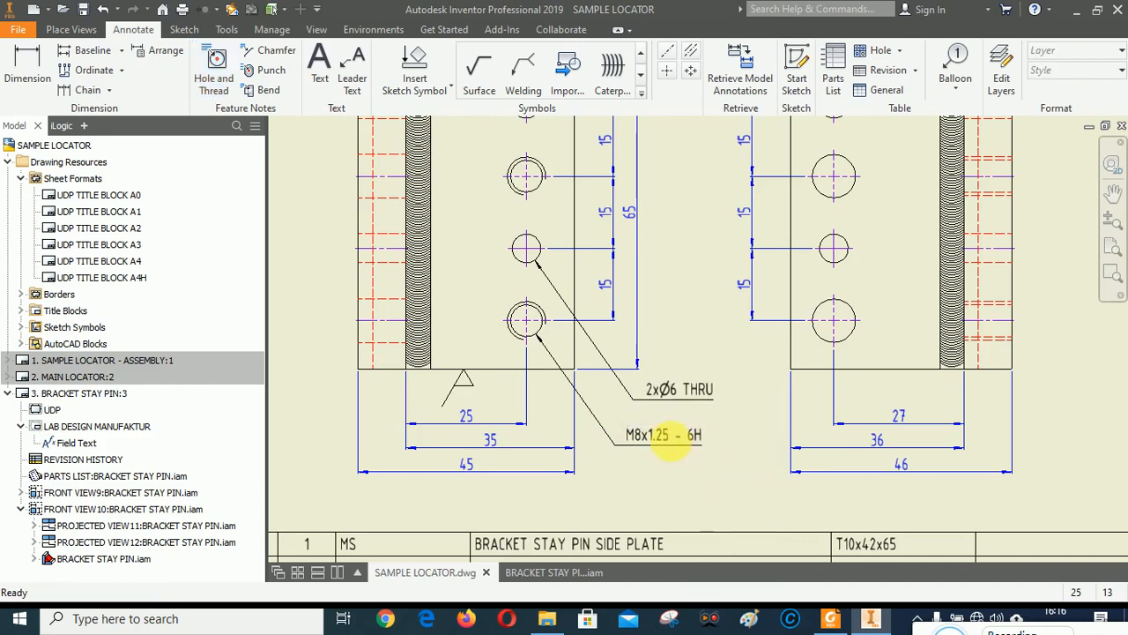
Step: Edit the thread note to start with the quantity note and replace the thread class with THRU, giving 2xM8x1.25 THRU
{"action": "double_click", "coordinate": [651, 439]}
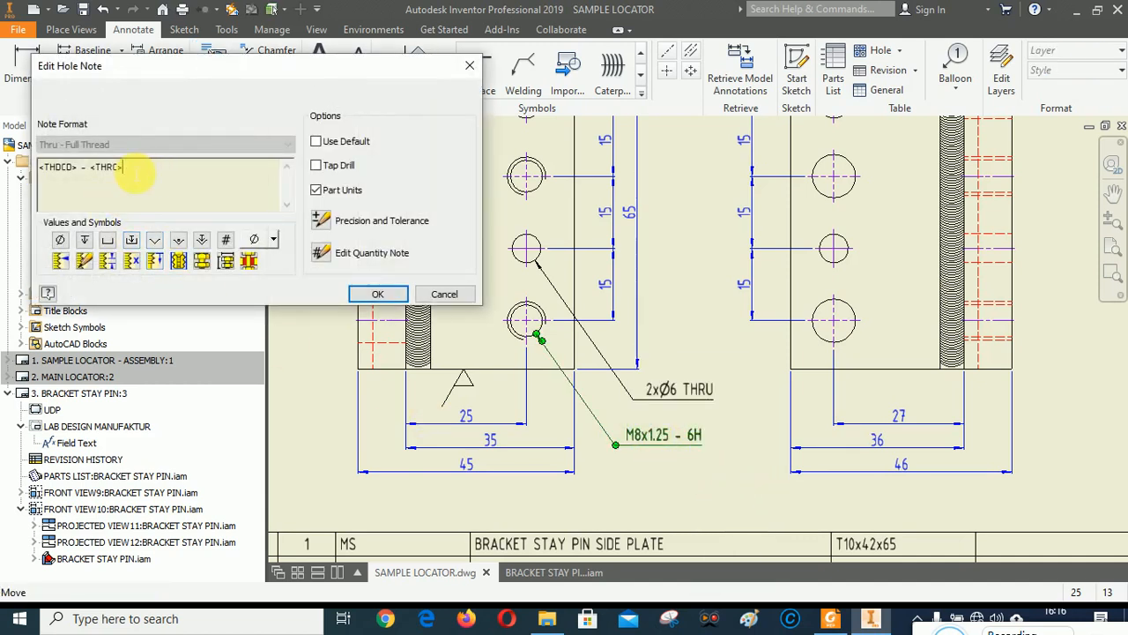
{"action": "left_click", "coordinate": [48, 171]}
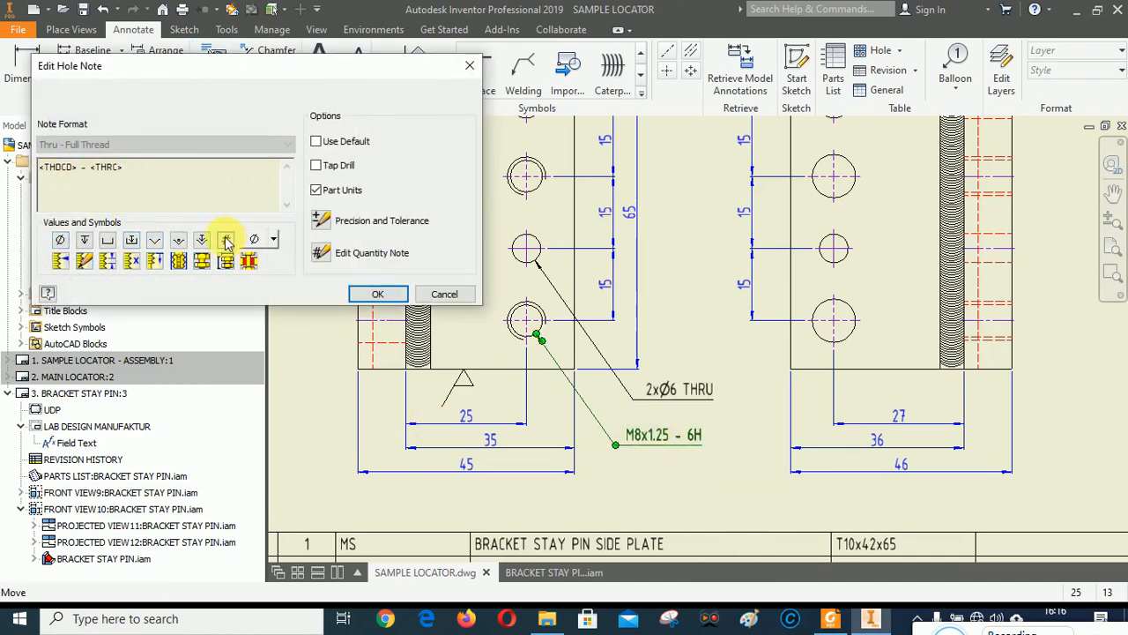
{"action": "left_click", "coordinate": [201, 257]}
{"action": "left_click_drag", "start_coordinate": [188, 181], "coordinate": [150, 176]}
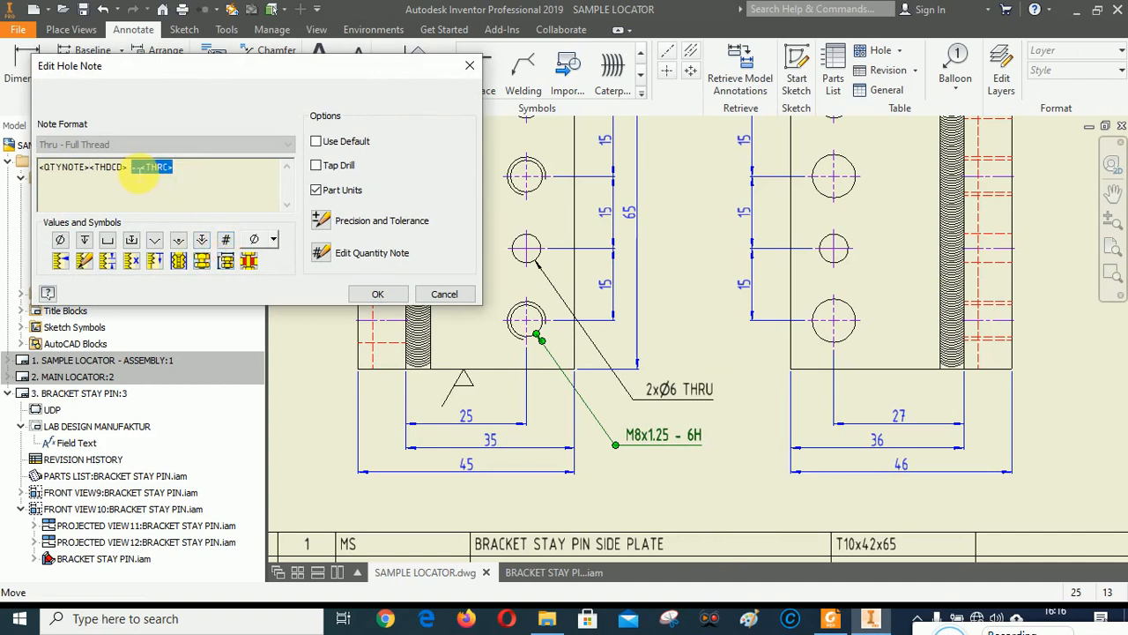
{"action": "type", "text": "THRU"}
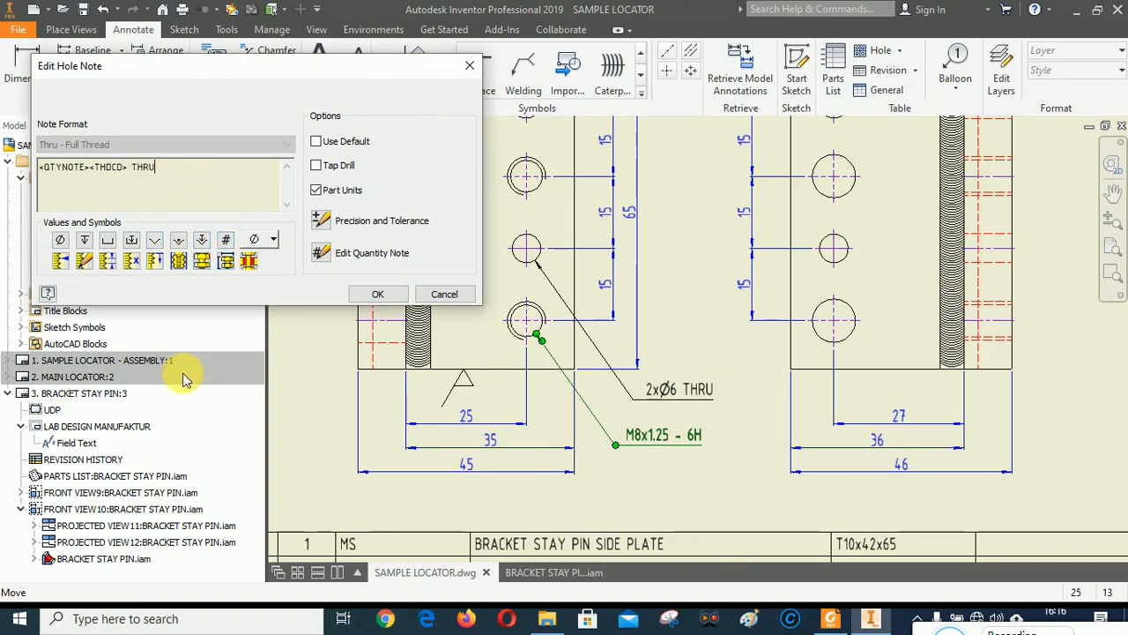
{"action": "left_click", "coordinate": [377, 294]}
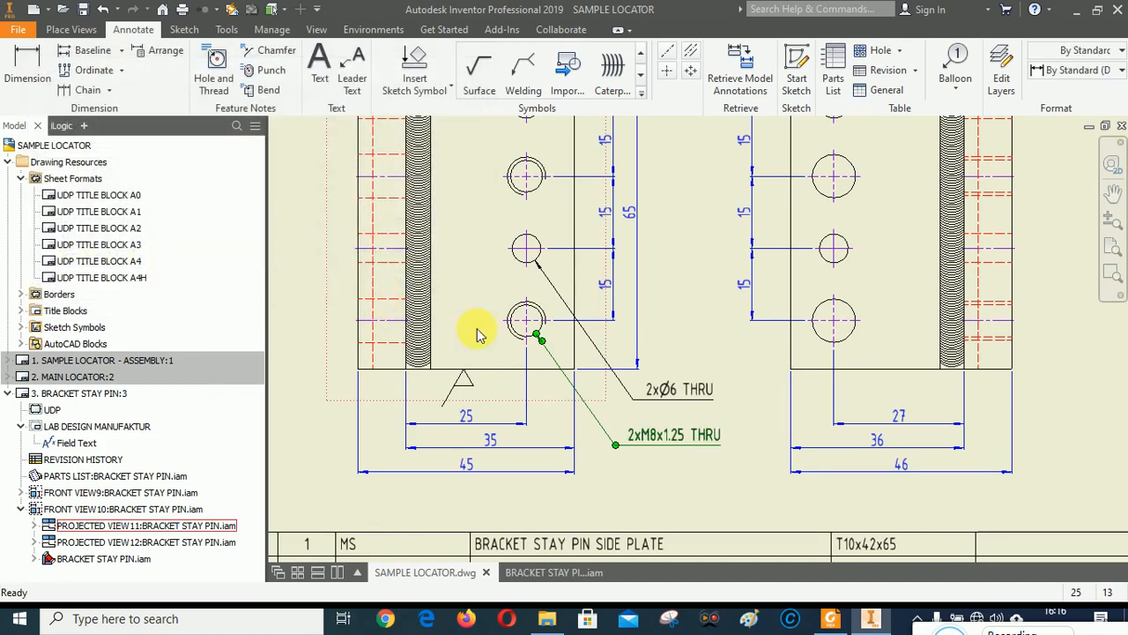
{"action": "left_click", "coordinate": [679, 494]}
{"action": "scroll", "coordinate": [683, 490], "scroll_direction": "down", "scroll_amount": 3}
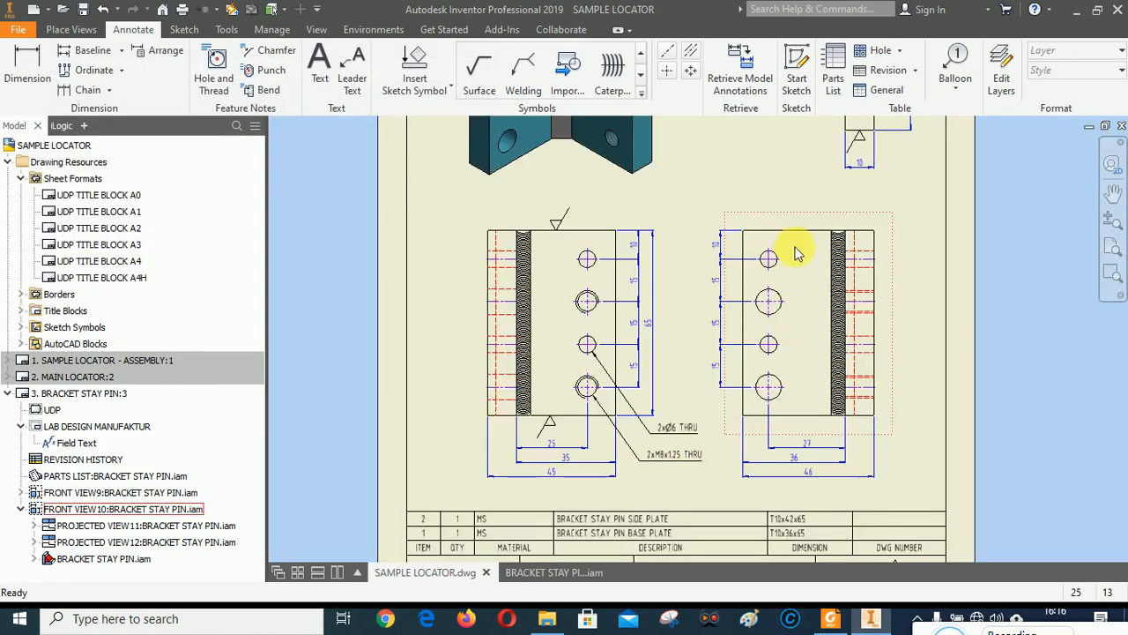
{"action": "scroll", "coordinate": [735, 448], "scroll_direction": "up", "scroll_amount": 3}
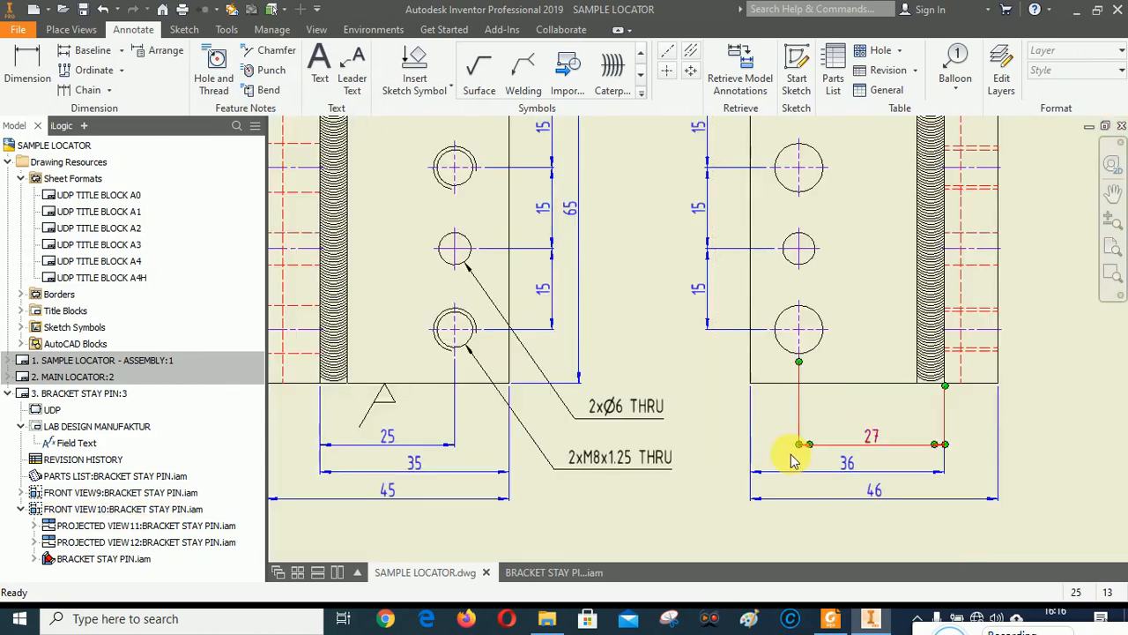
Step: Compare the lower views' hole notes with the reference drawing in Foxit Reader, returning to Inventor when done
{"action": "scroll", "coordinate": [791, 457], "scroll_direction": "down", "scroll_amount": 2}
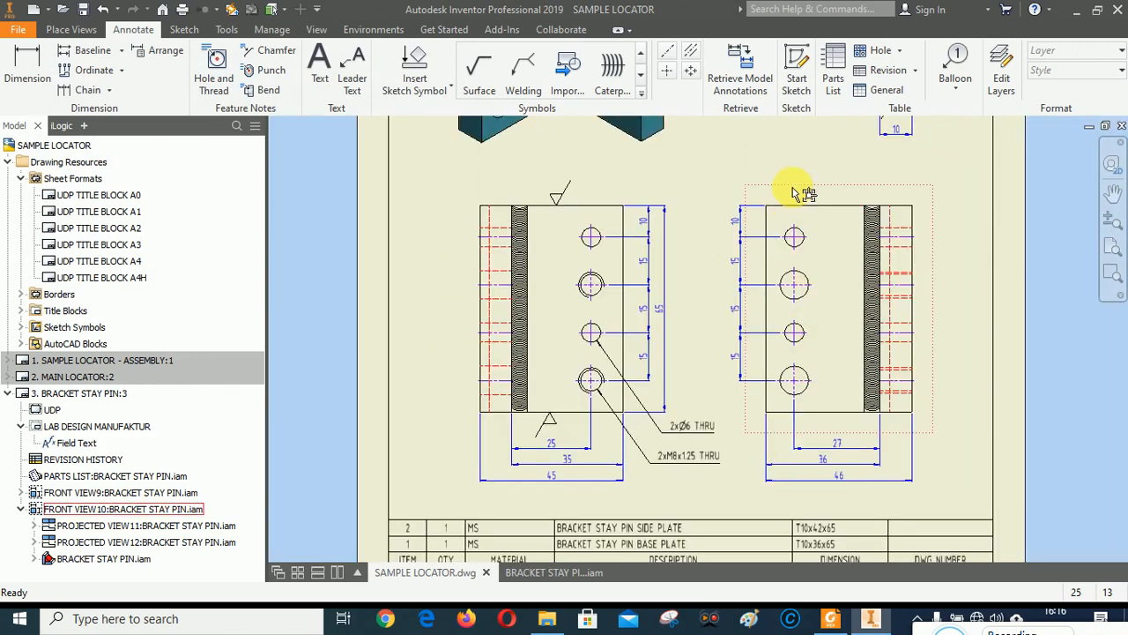
{"action": "scroll", "coordinate": [796, 182], "scroll_direction": "up", "scroll_amount": 2}
{"action": "scroll", "coordinate": [727, 233], "scroll_direction": "down", "scroll_amount": 4}
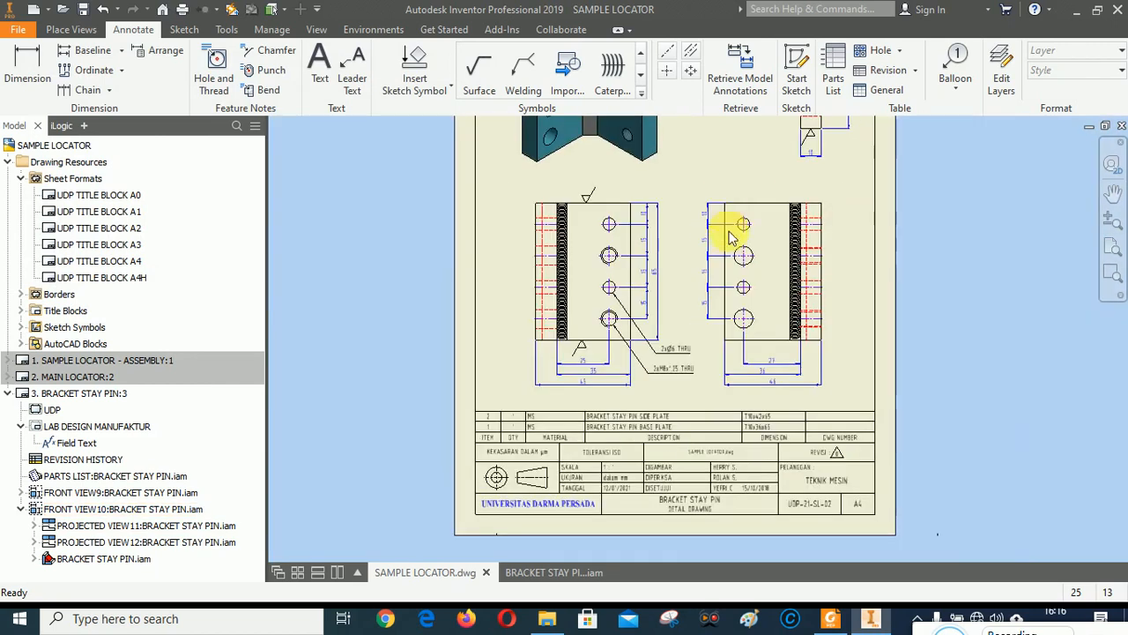
{"action": "scroll", "coordinate": [699, 334], "scroll_direction": "up", "scroll_amount": 2}
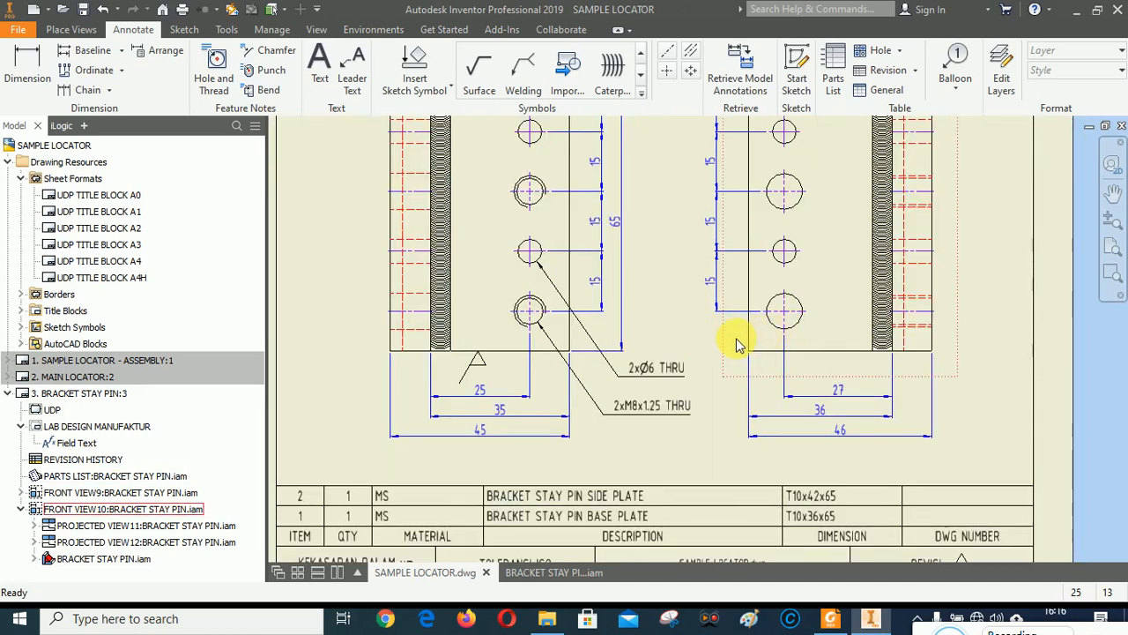
{"action": "scroll", "coordinate": [736, 340], "scroll_direction": "up", "scroll_amount": 2}
{"action": "scroll", "coordinate": [734, 343], "scroll_direction": "down", "scroll_amount": 3}
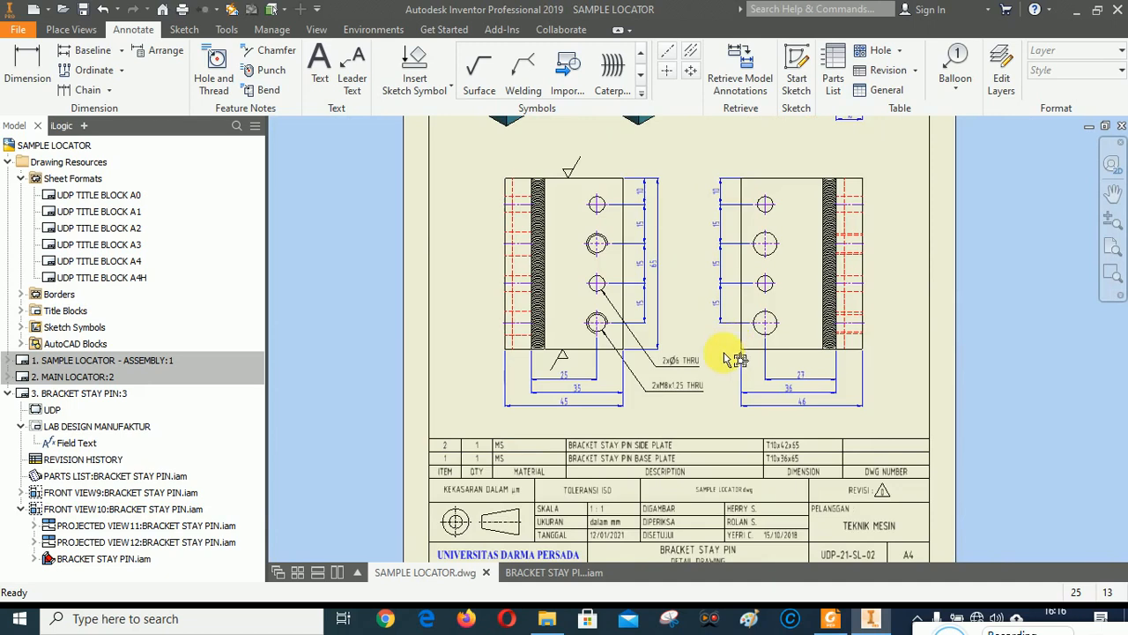
{"action": "scroll", "coordinate": [725, 353], "scroll_direction": "up", "scroll_amount": 2}
{"action": "left_click", "coordinate": [213, 64]}
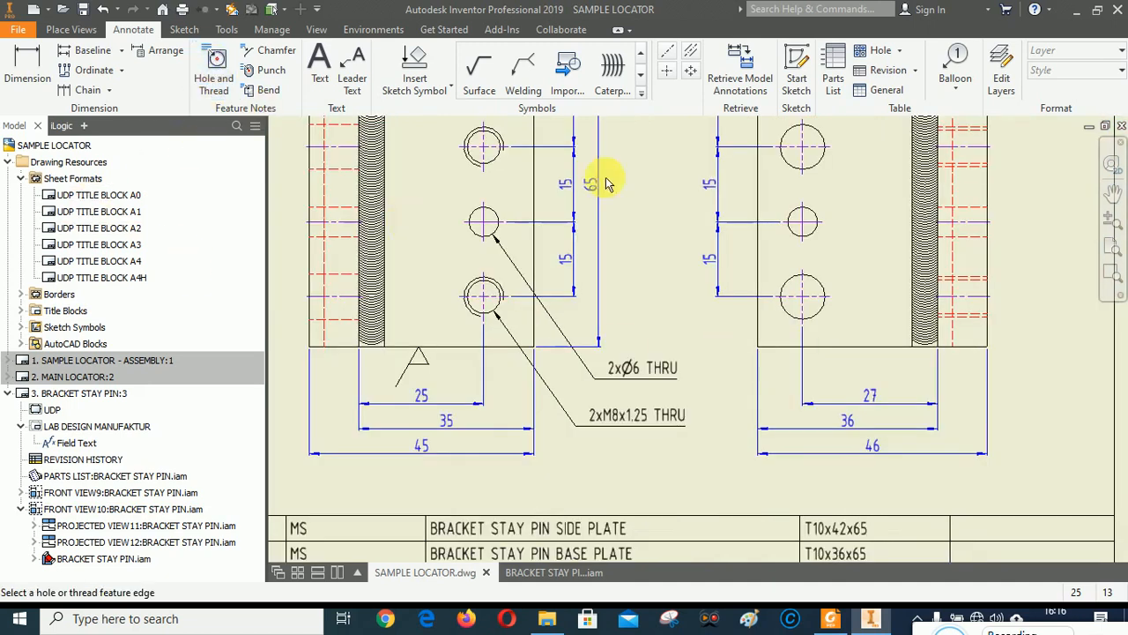
{"action": "left_click", "coordinate": [830, 618]}
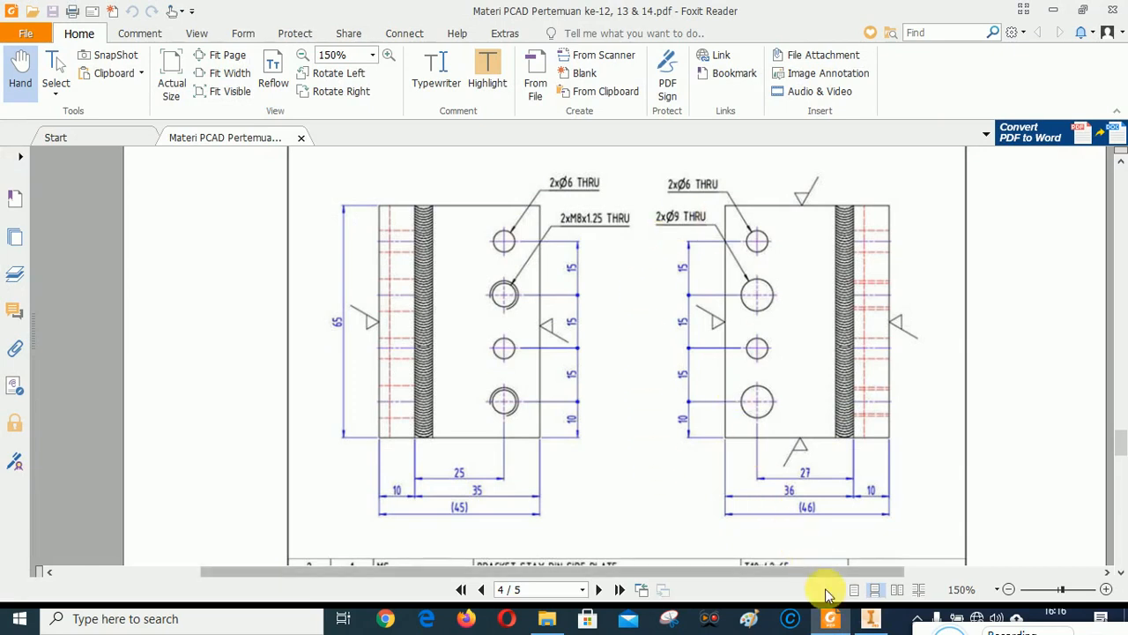
{"action": "left_click", "coordinate": [870, 621]}
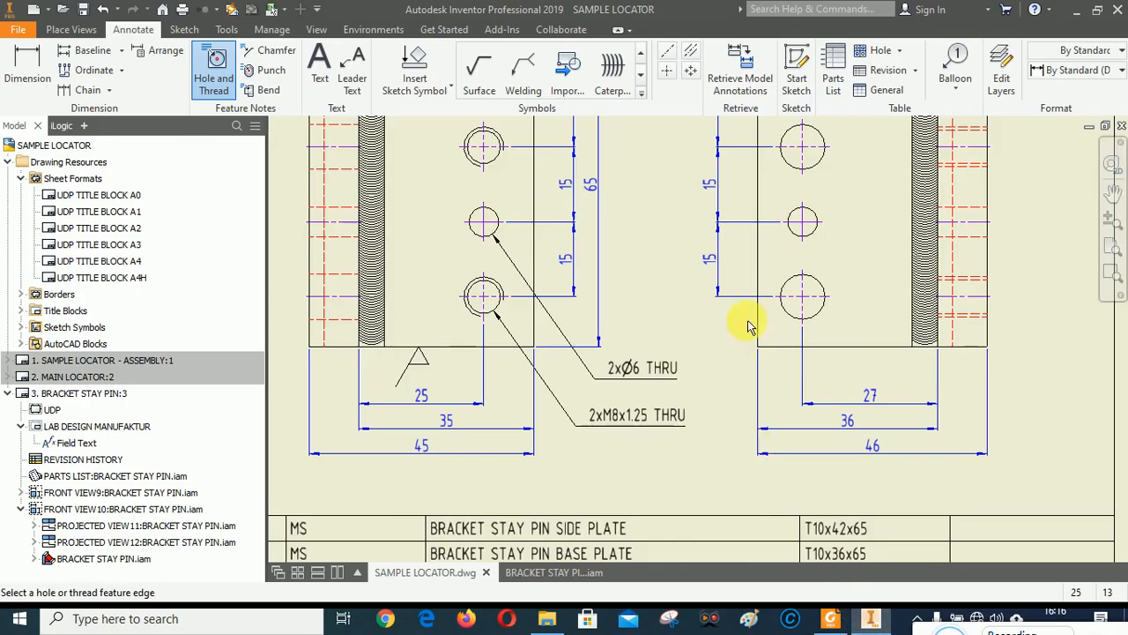
{"action": "left_click", "coordinate": [1114, 193]}
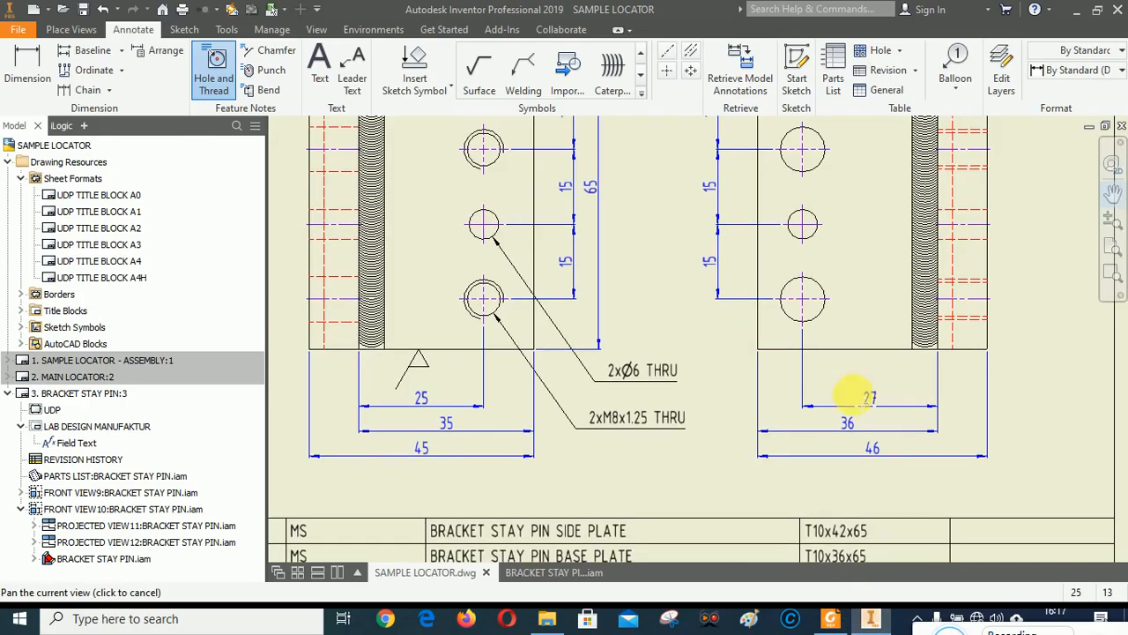
{"action": "mouse_move", "coordinate": [849, 326]}
{"action": "left_mouse_down"}
{"action": "mouse_move", "coordinate": [861, 467]}
{"action": "mouse_move", "coordinate": [894, 353]}
{"action": "mouse_move", "coordinate": [881, 391]}
{"action": "mouse_move", "coordinate": [907, 398]}
{"action": "mouse_move", "coordinate": [905, 382]}
{"action": "mouse_move", "coordinate": [864, 368]}
{"action": "mouse_move", "coordinate": [995, 497]}
{"action": "mouse_move", "coordinate": [900, 443]}
{"action": "mouse_move", "coordinate": [825, 381]}
{"action": "left_mouse_up"}
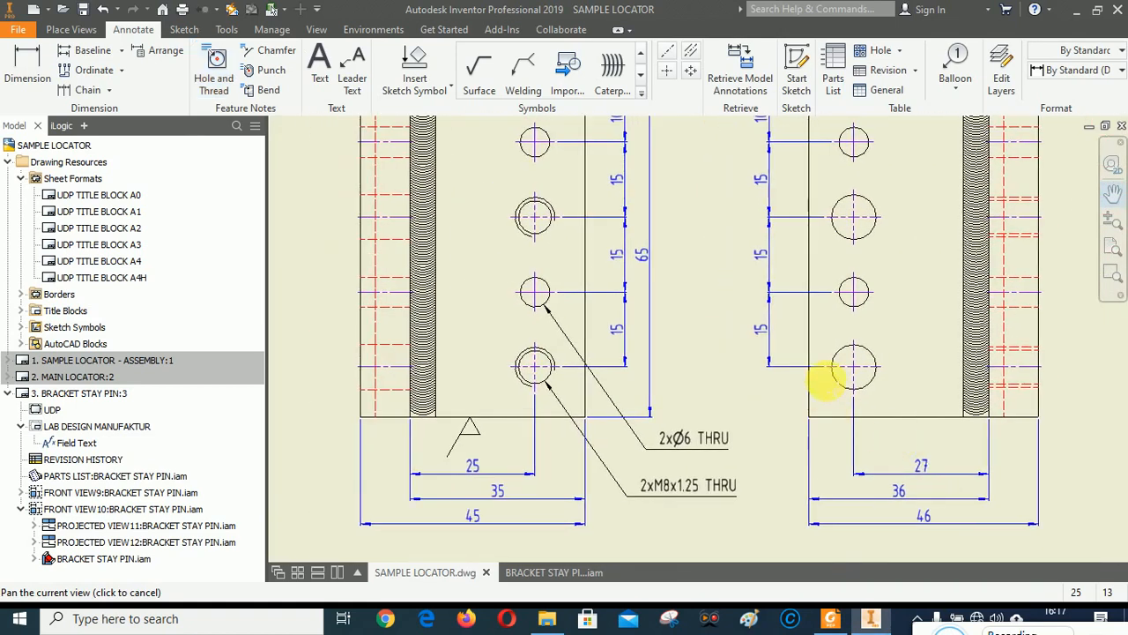
{"action": "right_click", "coordinate": [741, 315]}
{"action": "left_click", "coordinate": [806, 319]}
{"action": "scroll", "coordinate": [671, 379], "scroll_direction": "down", "scroll_amount": 3}
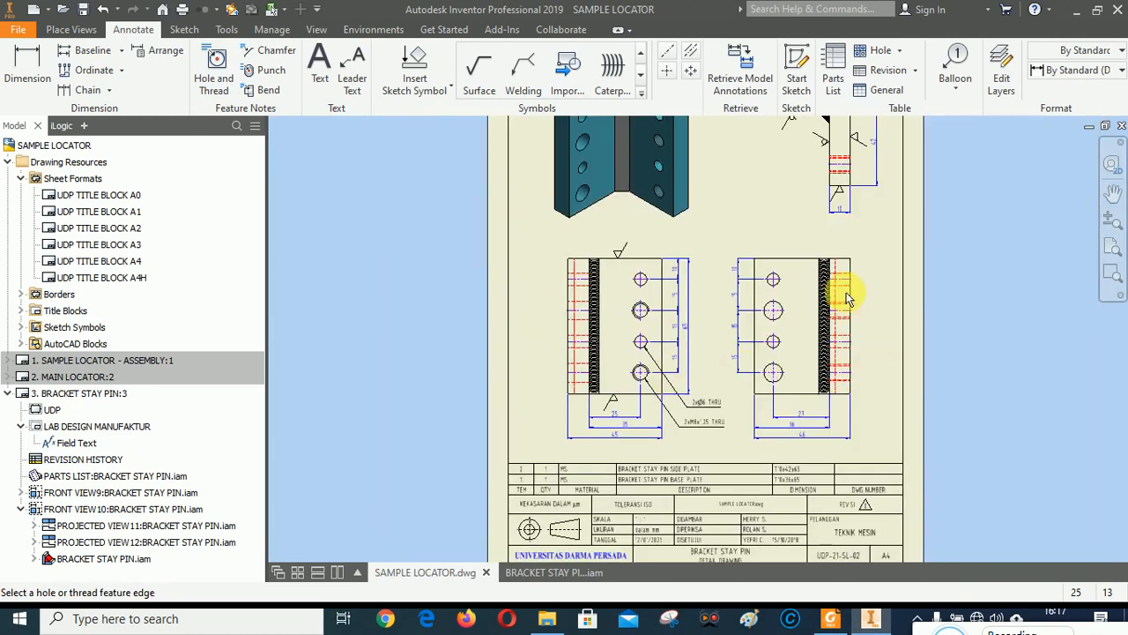
{"action": "right_click", "coordinate": [873, 259]}
{"action": "left_click", "coordinate": [930, 258]}
Step: Move the lower-right front view slightly to the right to widen the gap between the two lower views
{"action": "left_click_drag", "start_coordinate": [862, 293], "coordinate": [883, 298]}
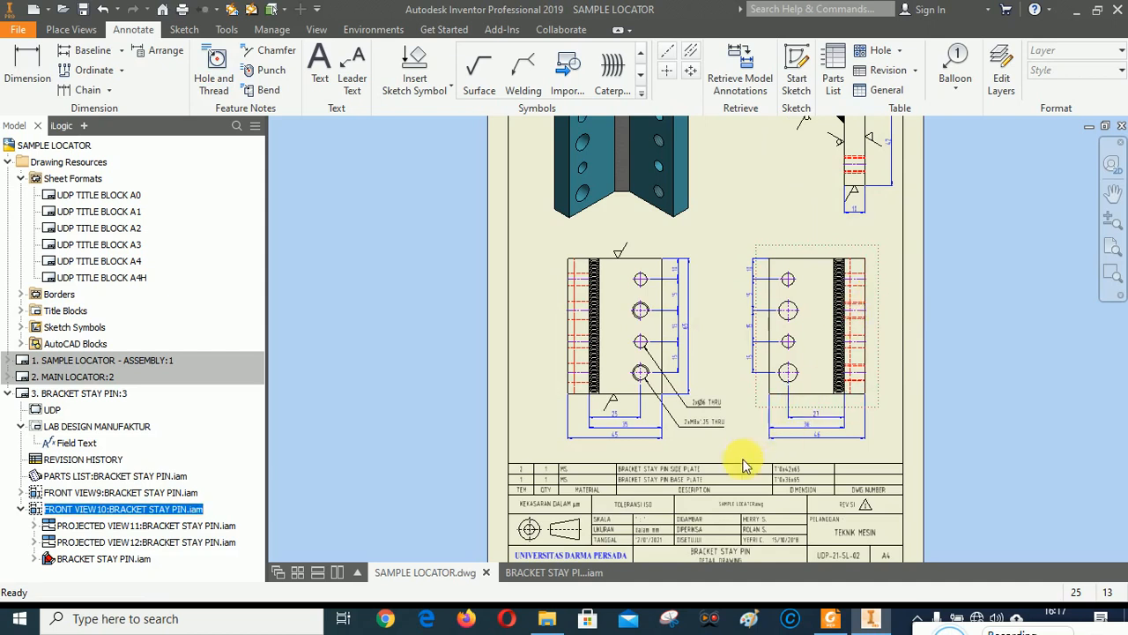
{"action": "scroll", "coordinate": [749, 471], "scroll_direction": "down", "scroll_amount": 2}
{"action": "scroll", "coordinate": [723, 461], "scroll_direction": "up", "scroll_amount": 3}
{"action": "left_click", "coordinate": [809, 425]}
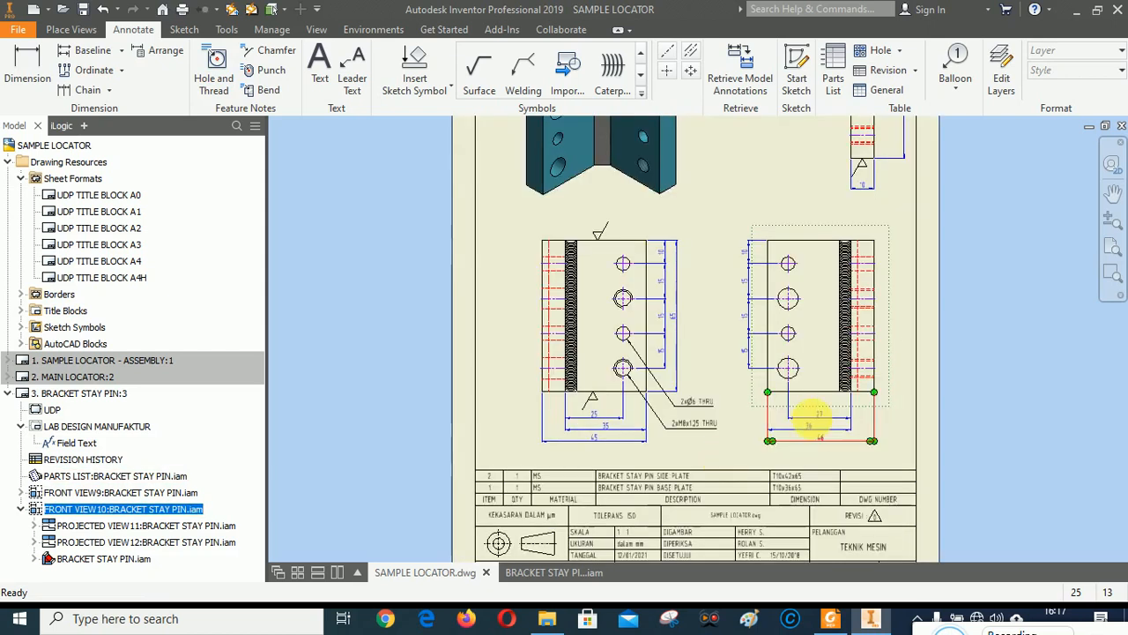
{"action": "left_click", "coordinate": [896, 348]}
{"action": "left_click_drag", "start_coordinate": [886, 329], "coordinate": [887, 338]}
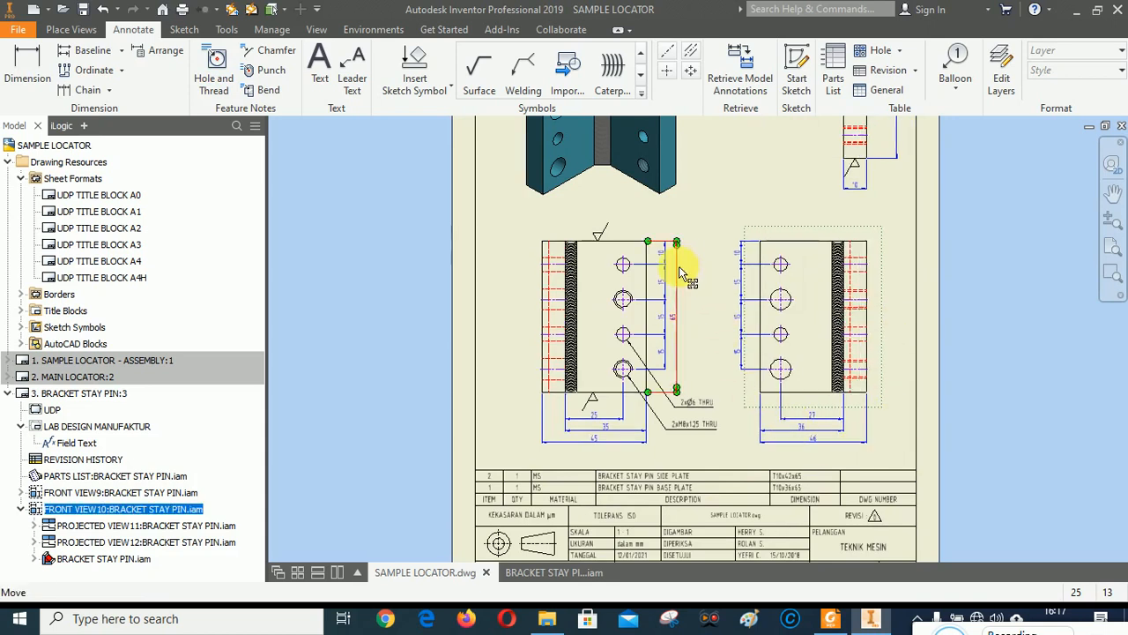
{"action": "left_click_drag", "start_coordinate": [649, 239], "coordinate": [636, 240]}
{"action": "left_click", "coordinate": [758, 455]}
{"action": "scroll", "coordinate": [757, 454], "scroll_direction": "down", "scroll_amount": 3}
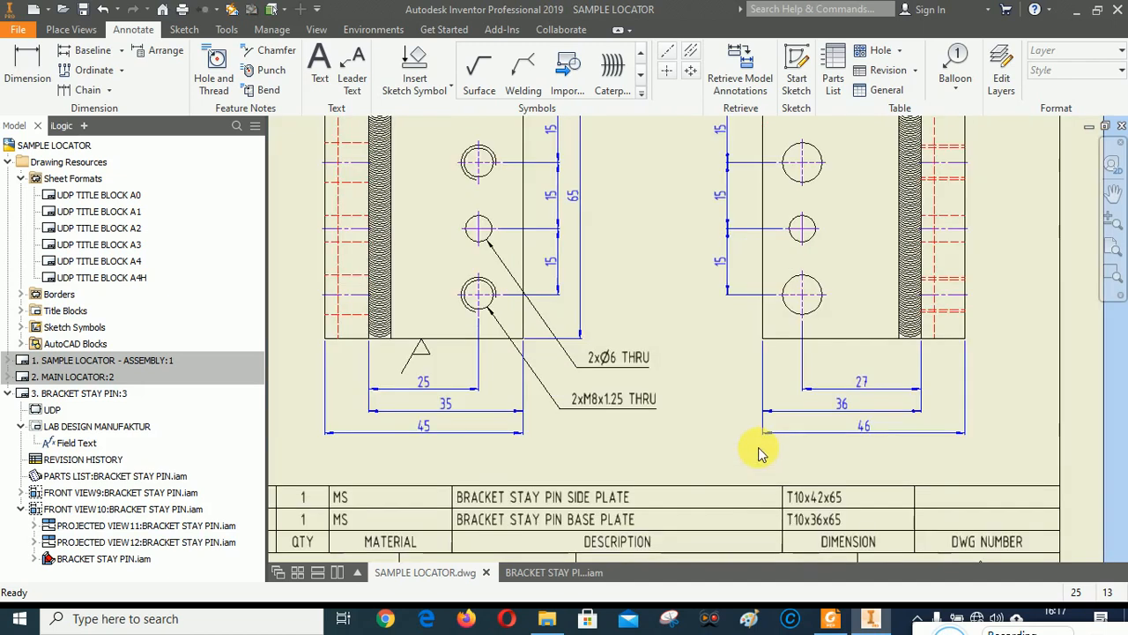
Step: Add a hole note to the lower-right view's bottom large hole, placing its text just left of the view's lower edge
{"action": "left_click", "coordinate": [217, 69]}
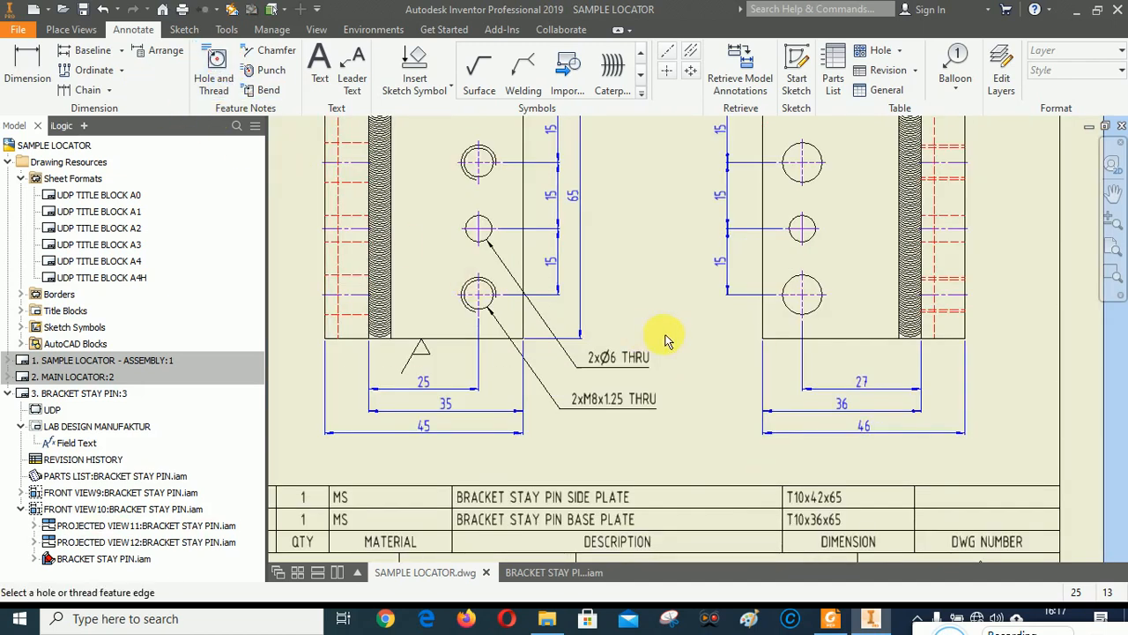
{"action": "left_click", "coordinate": [788, 310]}
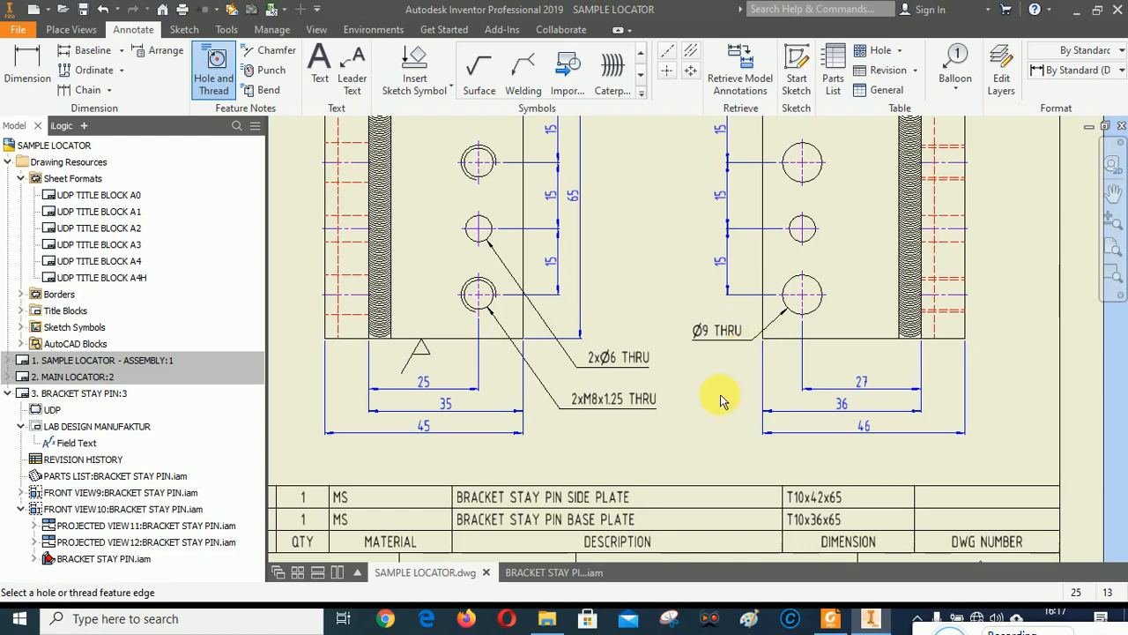
{"action": "right_click", "coordinate": [720, 394]}
{"action": "left_click", "coordinate": [790, 396]}
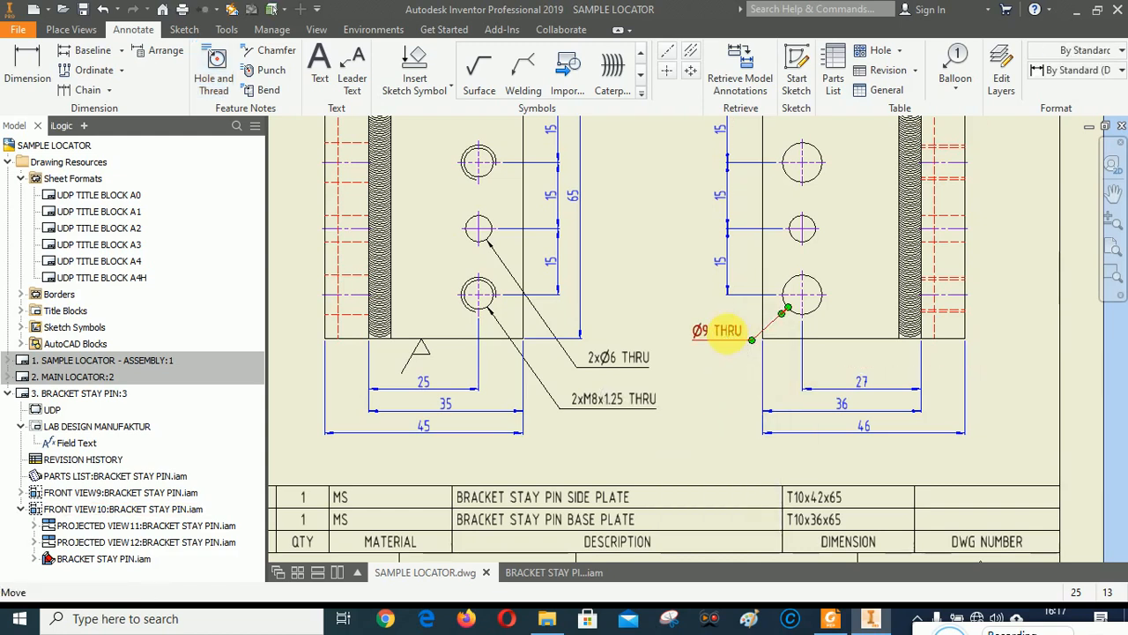
Step: Insert the quantity note before the diameter in the large hole's note so it reads 2xØ9 THRU
{"action": "double_click", "coordinate": [730, 340]}
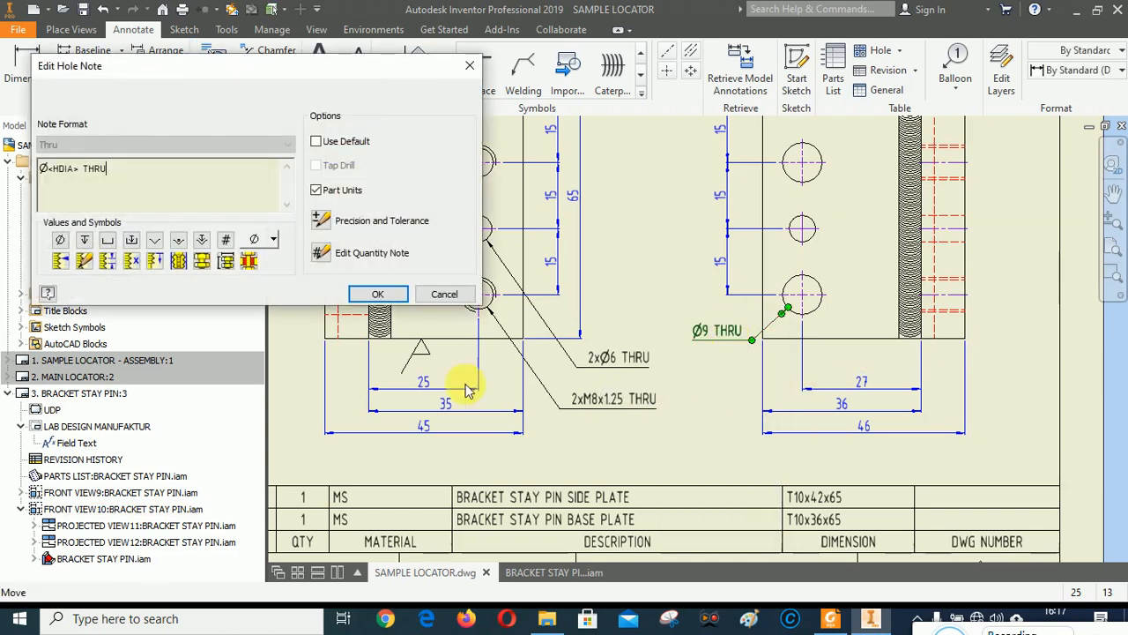
{"action": "left_click", "coordinate": [226, 242]}
{"action": "left_click", "coordinate": [377, 293]}
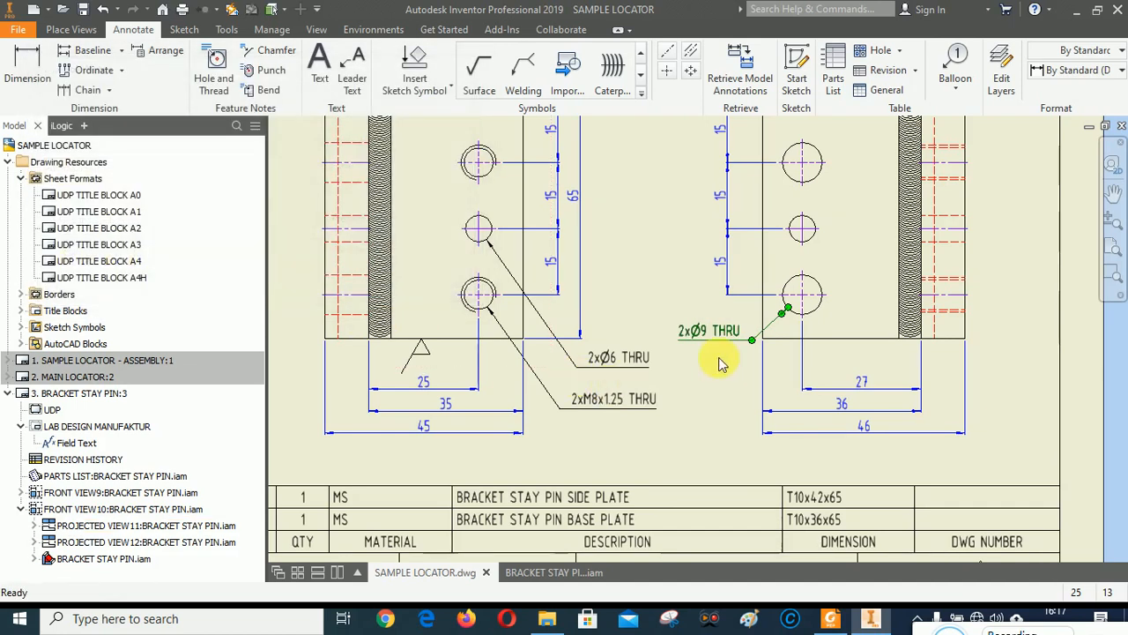
{"action": "scroll", "coordinate": [692, 275], "scroll_direction": "up", "scroll_amount": 2}
{"action": "scroll", "coordinate": [713, 377], "scroll_direction": "down", "scroll_amount": 5}
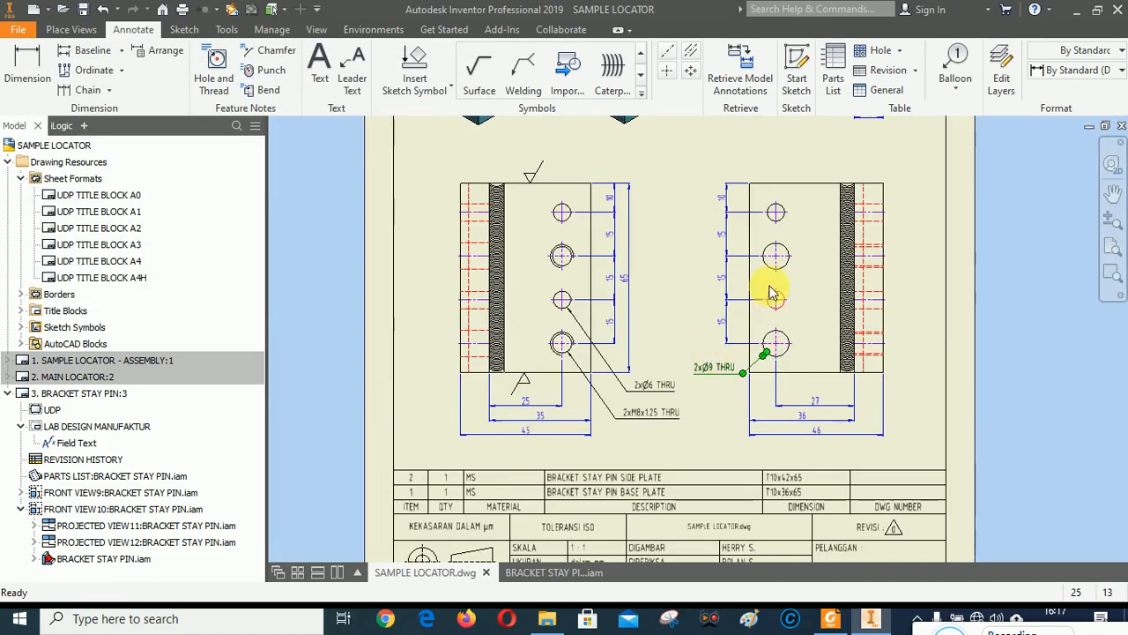
{"action": "left_click", "coordinate": [927, 333]}
{"action": "scroll", "coordinate": [743, 167], "scroll_direction": "up", "scroll_amount": 2}
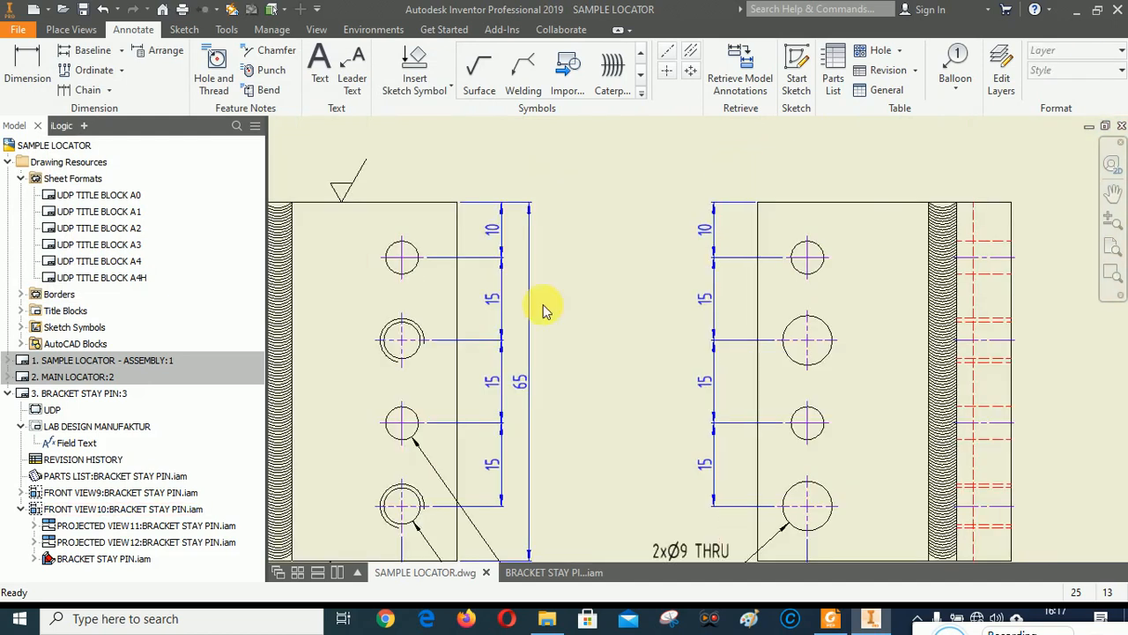
{"action": "left_click", "coordinate": [201, 70]}
{"action": "scroll", "coordinate": [668, 365], "scroll_direction": "down", "scroll_amount": 3}
{"action": "scroll", "coordinate": [652, 338], "scroll_direction": "up", "scroll_amount": 4}
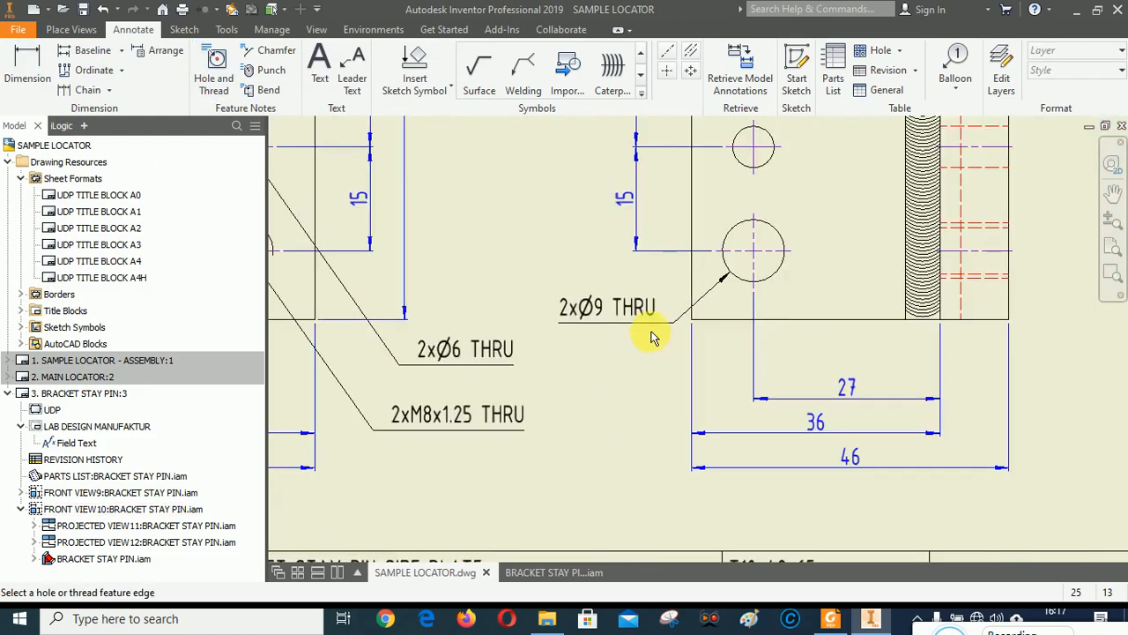
{"action": "left_click", "coordinate": [749, 154]}
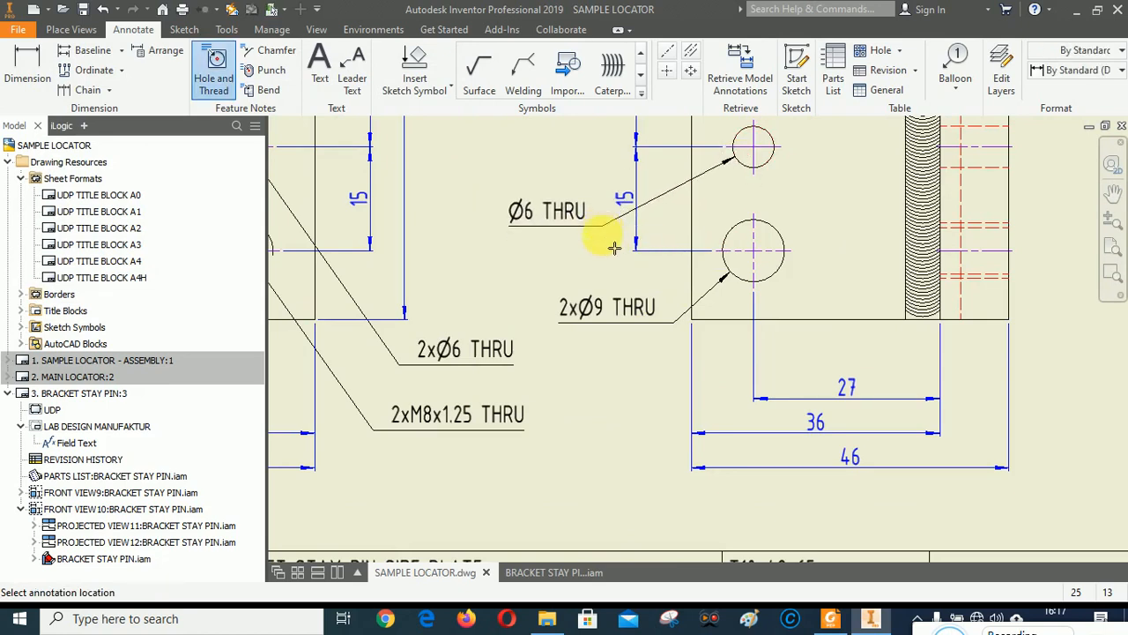
{"action": "key", "text": "Escape"}
Step: Add a hole note to the lower-right view's top small hole, placing its text above and left of the view
{"action": "scroll", "coordinate": [632, 277], "scroll_direction": "down", "scroll_amount": 2}
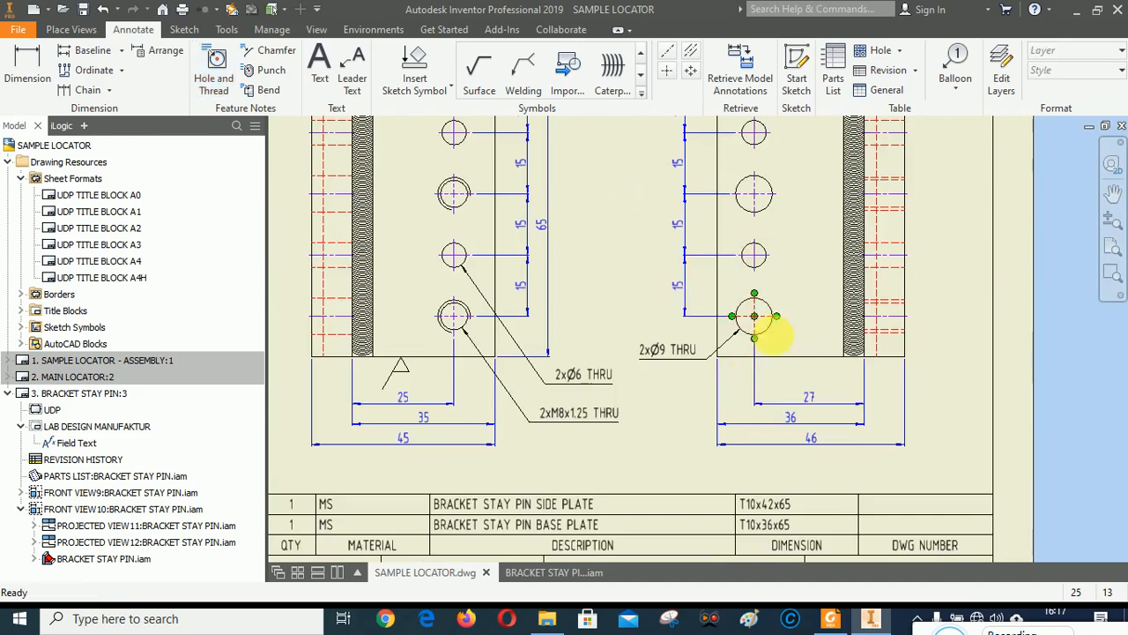
{"action": "scroll", "coordinate": [768, 322], "scroll_direction": "down", "scroll_amount": 2}
{"action": "scroll", "coordinate": [731, 181], "scroll_direction": "up", "scroll_amount": 5}
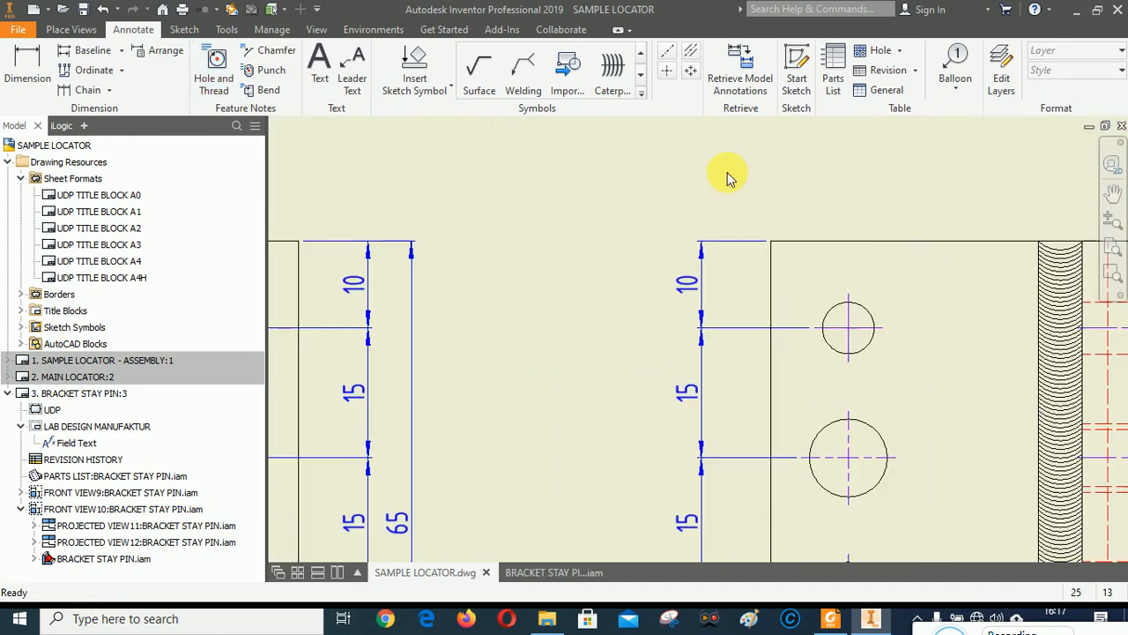
{"action": "left_click", "coordinate": [214, 64]}
{"action": "left_click", "coordinate": [834, 308]}
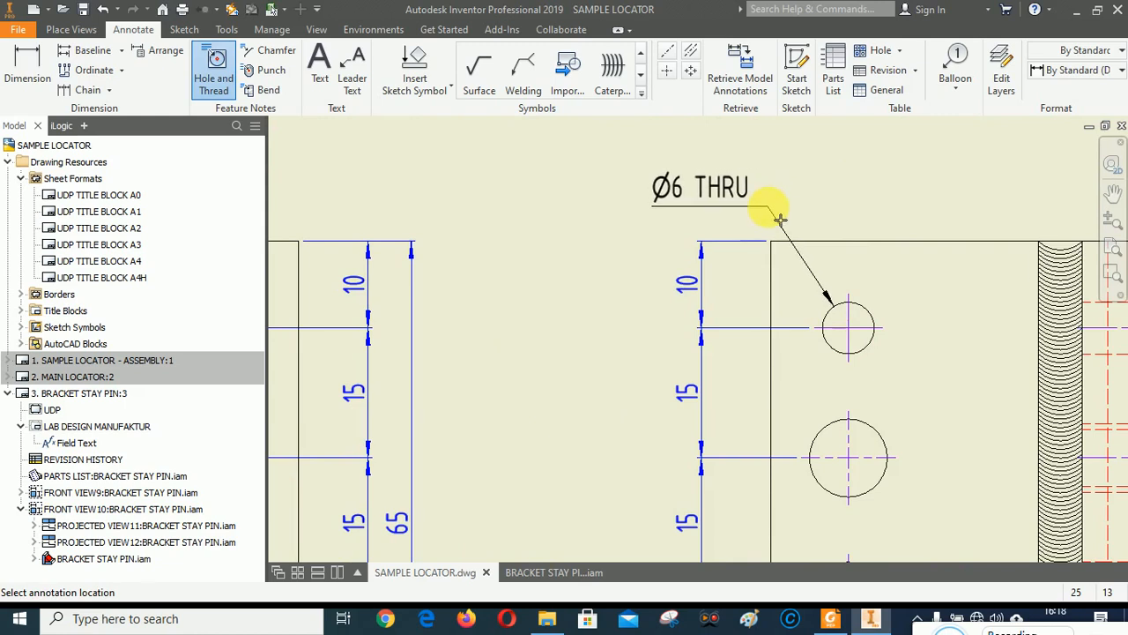
{"action": "right_click", "coordinate": [908, 185]}
{"action": "left_click", "coordinate": [953, 176]}
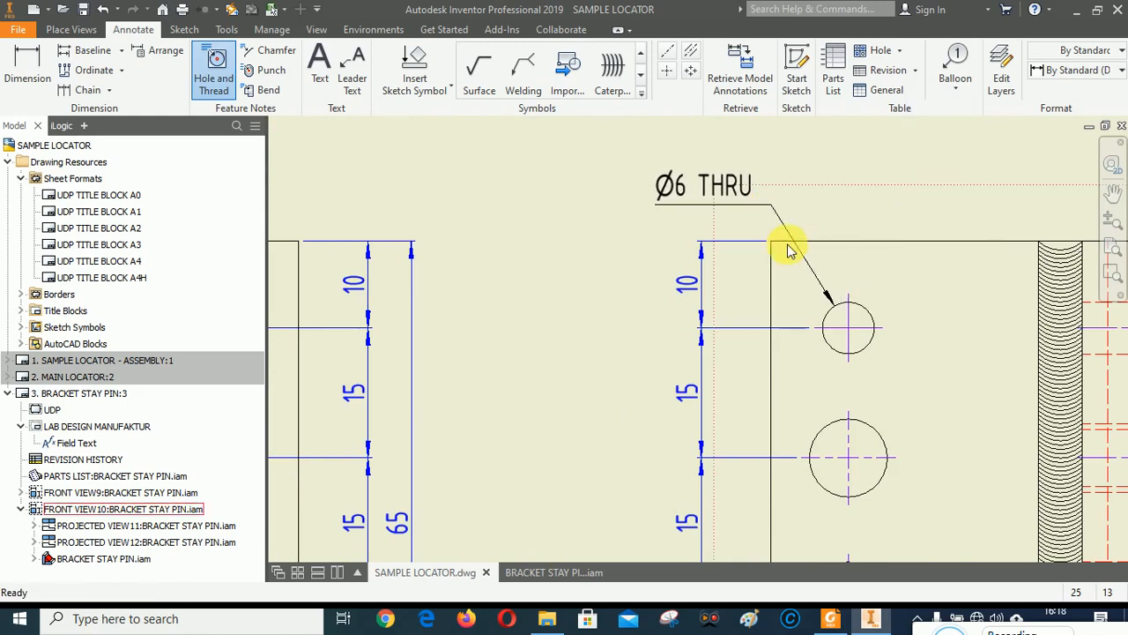
Step: Insert the quantity note before the diameter in the lower-right view's top hole note so it reads 2xØ6 THRU
{"action": "double_click", "coordinate": [709, 192]}
{"action": "left_click", "coordinate": [44, 169]}
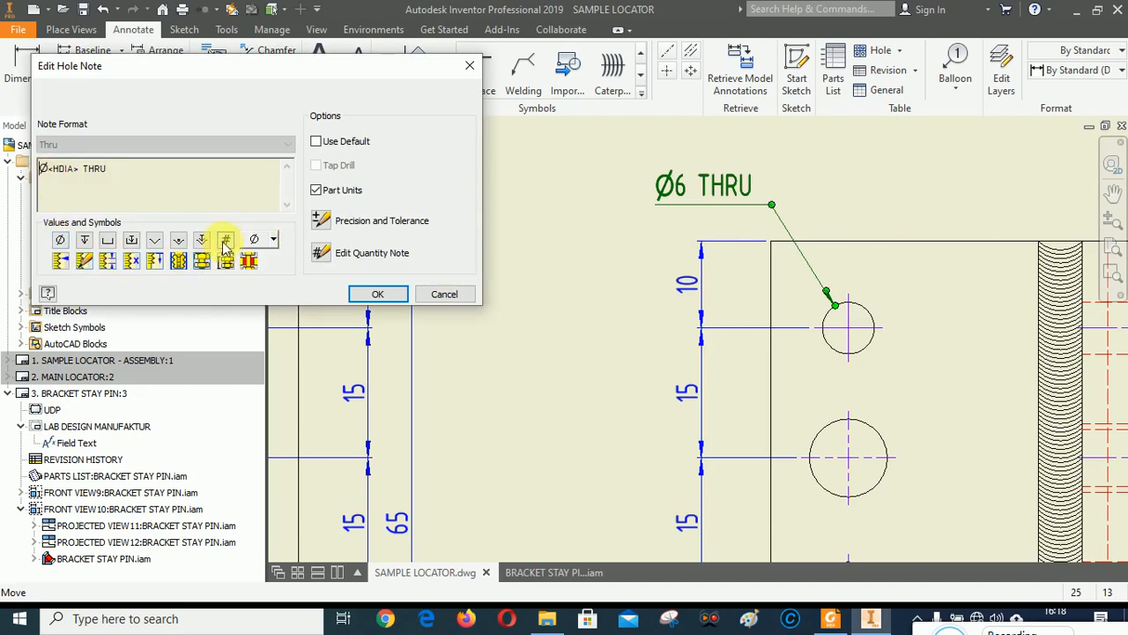
{"action": "left_click", "coordinate": [226, 240]}
{"action": "left_click", "coordinate": [385, 302]}
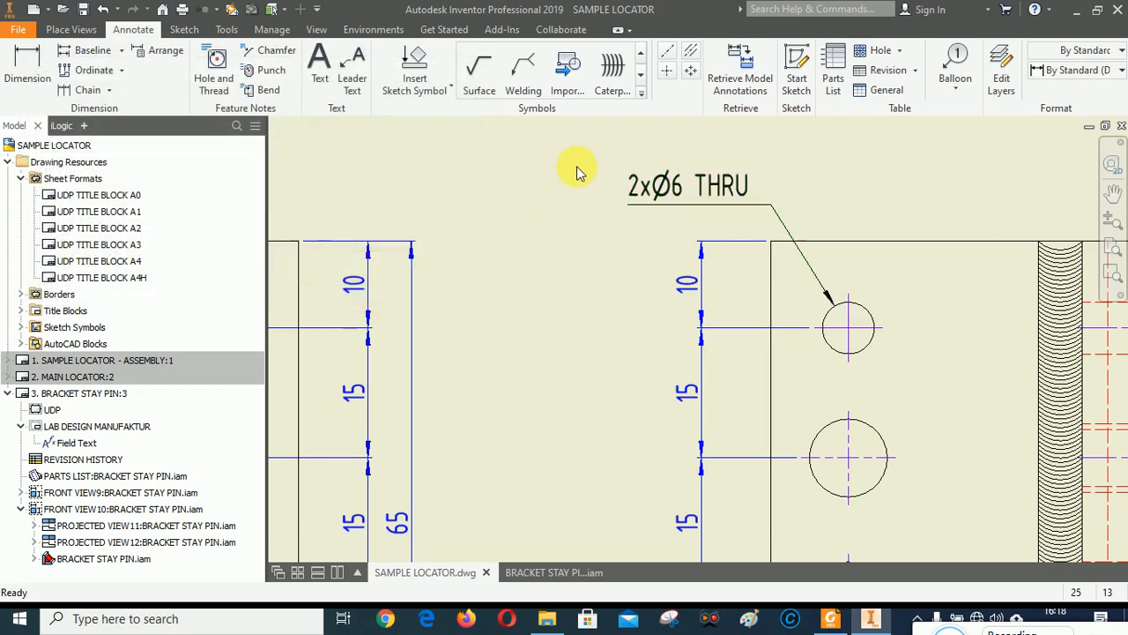
{"action": "scroll", "coordinate": [574, 167], "scroll_direction": "down", "scroll_amount": 4}
{"action": "left_click", "coordinate": [602, 324]}
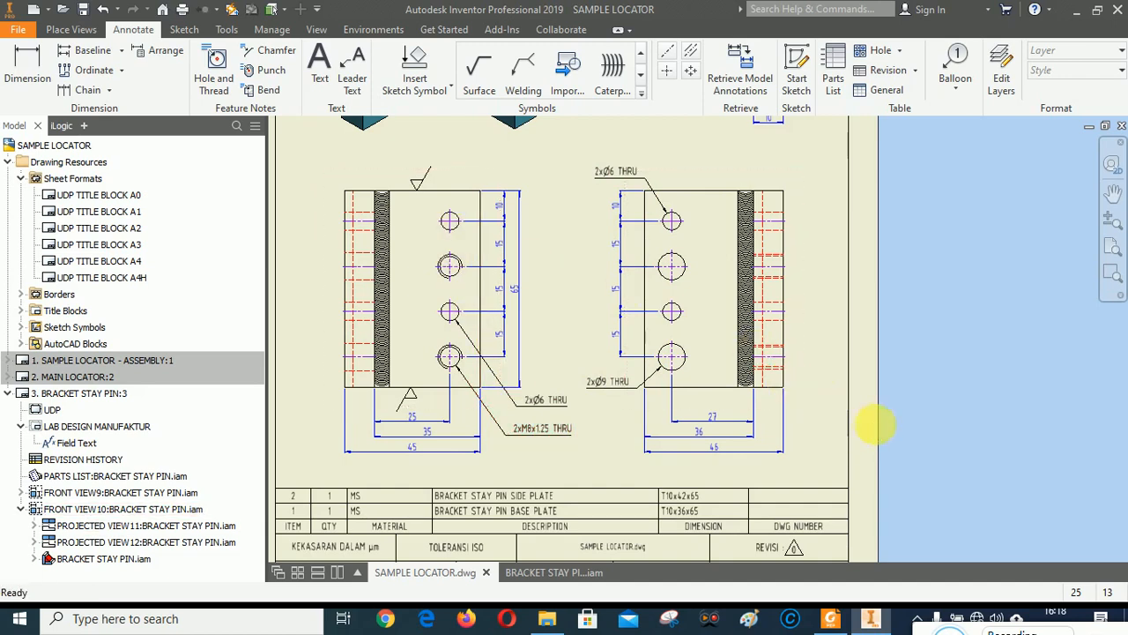
Step: Add a both-sides fillet welding symbol with leg sizes 3 and 5 and tail note TYP, its leader pointing to the top view's inner corner weld
{"action": "left_click", "coordinate": [1113, 193]}
{"action": "left_click_drag", "start_coordinate": [654, 333], "coordinate": [616, 319]}
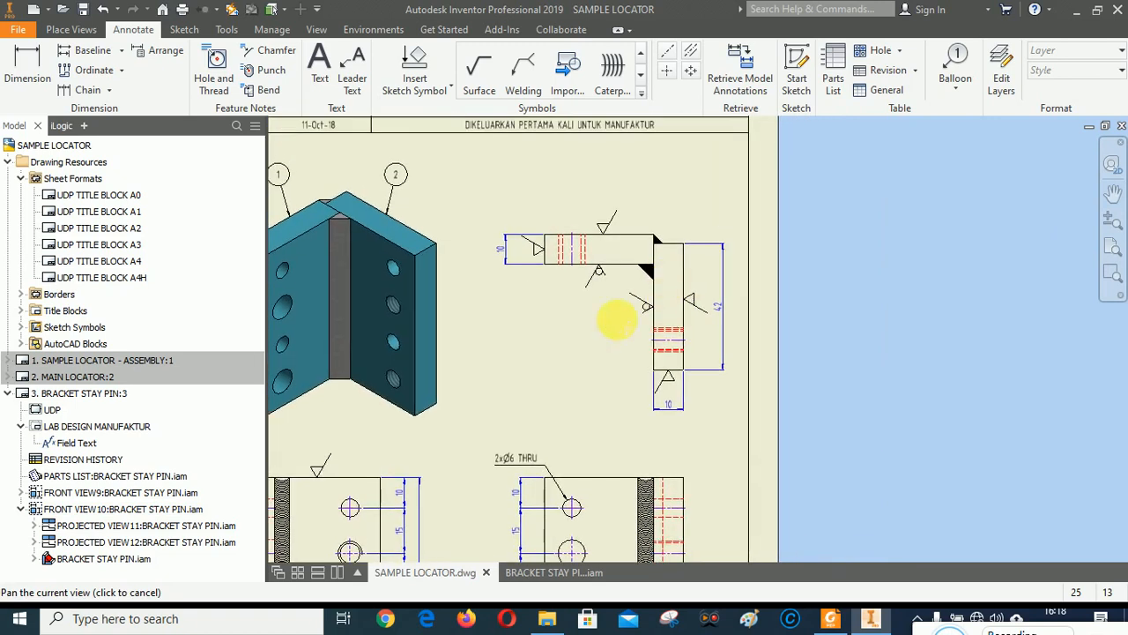
{"action": "scroll", "coordinate": [539, 273], "scroll_direction": "up", "scroll_amount": 2}
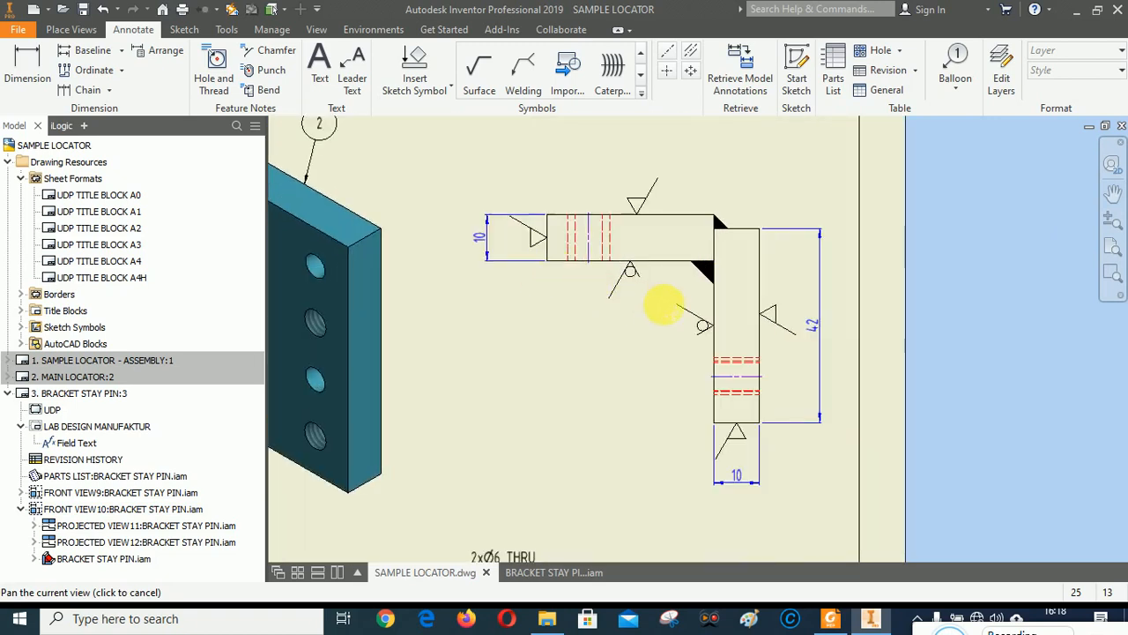
{"action": "scroll", "coordinate": [663, 306], "scroll_direction": "up", "scroll_amount": 2}
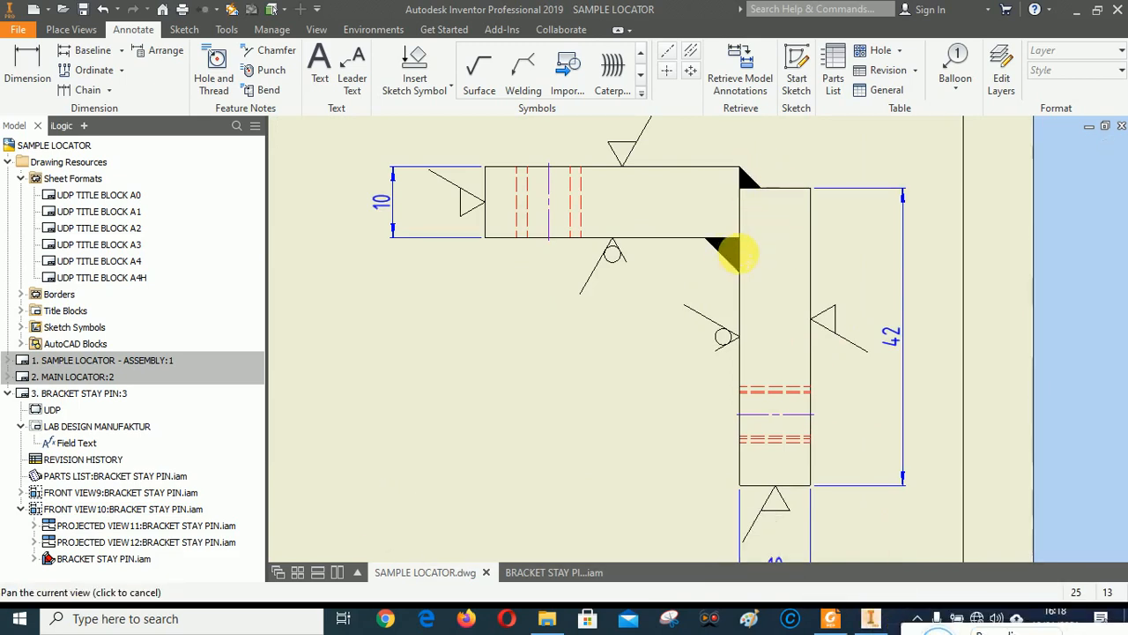
{"action": "right_click", "coordinate": [372, 312]}
{"action": "left_click", "coordinate": [431, 315]}
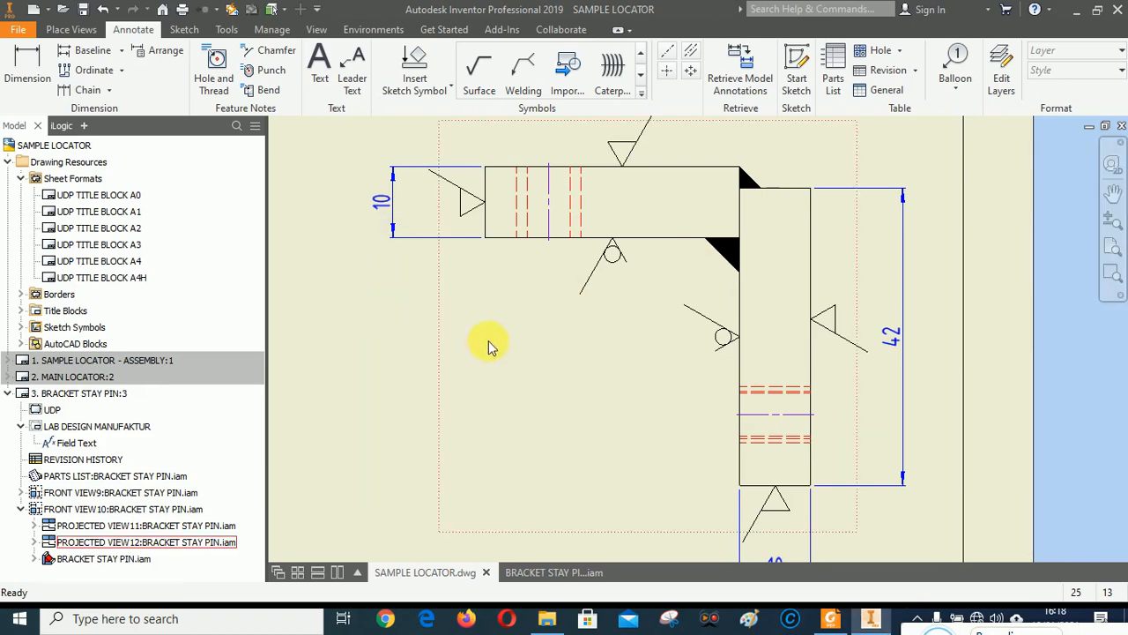
{"action": "left_click", "coordinate": [524, 71]}
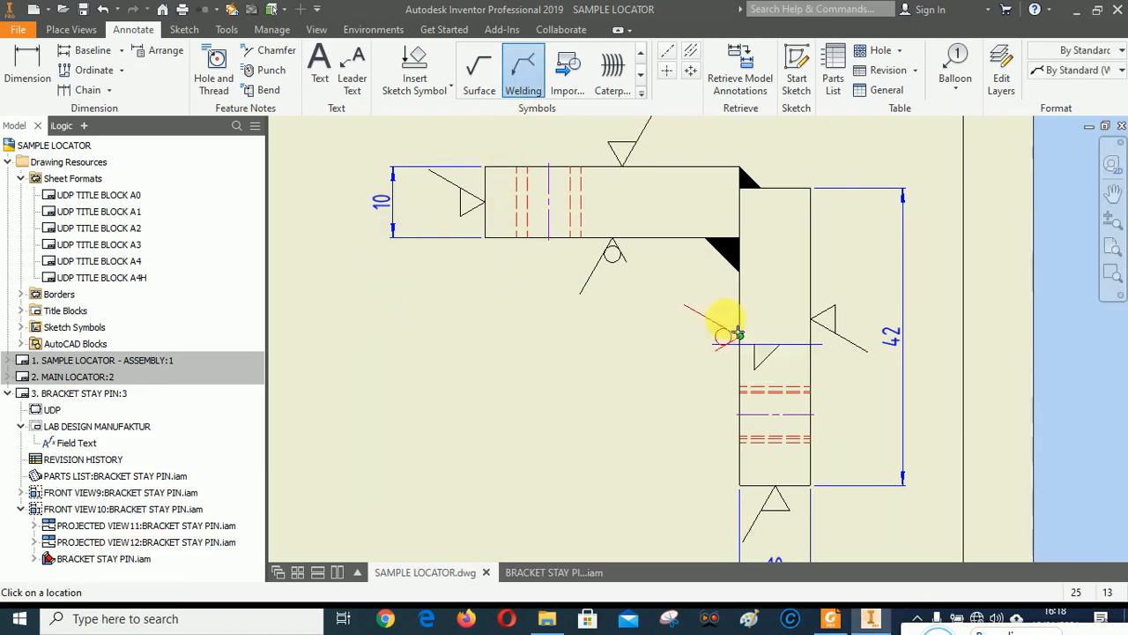
{"action": "left_click", "coordinate": [722, 256]}
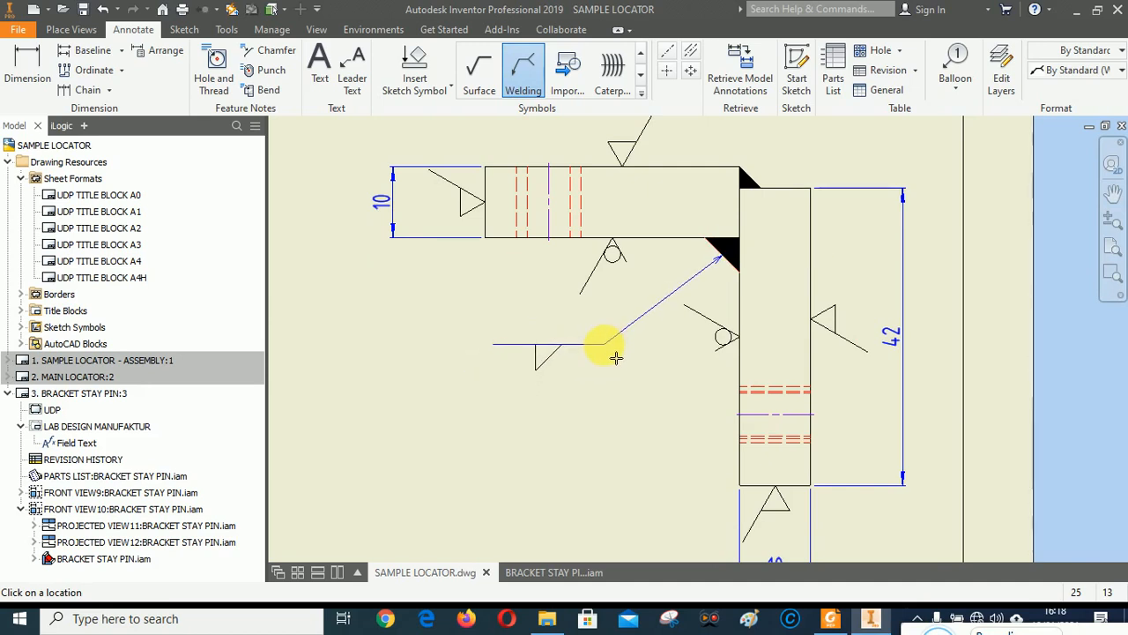
{"action": "right_click", "coordinate": [615, 357]}
{"action": "left_click", "coordinate": [680, 344]}
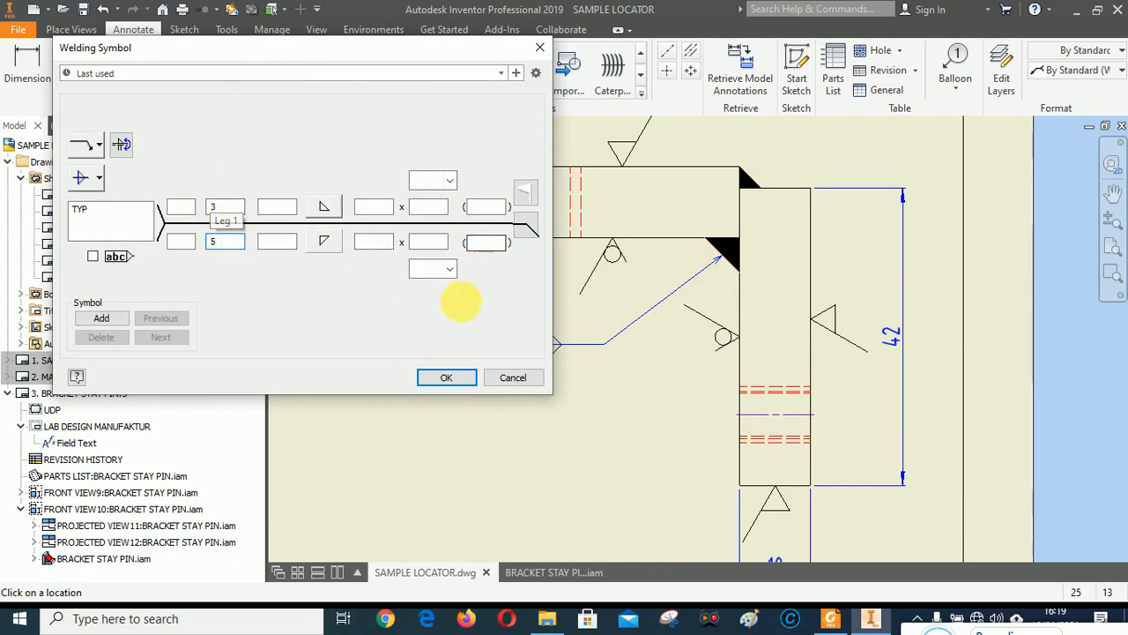
{"action": "left_click", "coordinate": [446, 377]}
{"action": "right_click", "coordinate": [557, 455]}
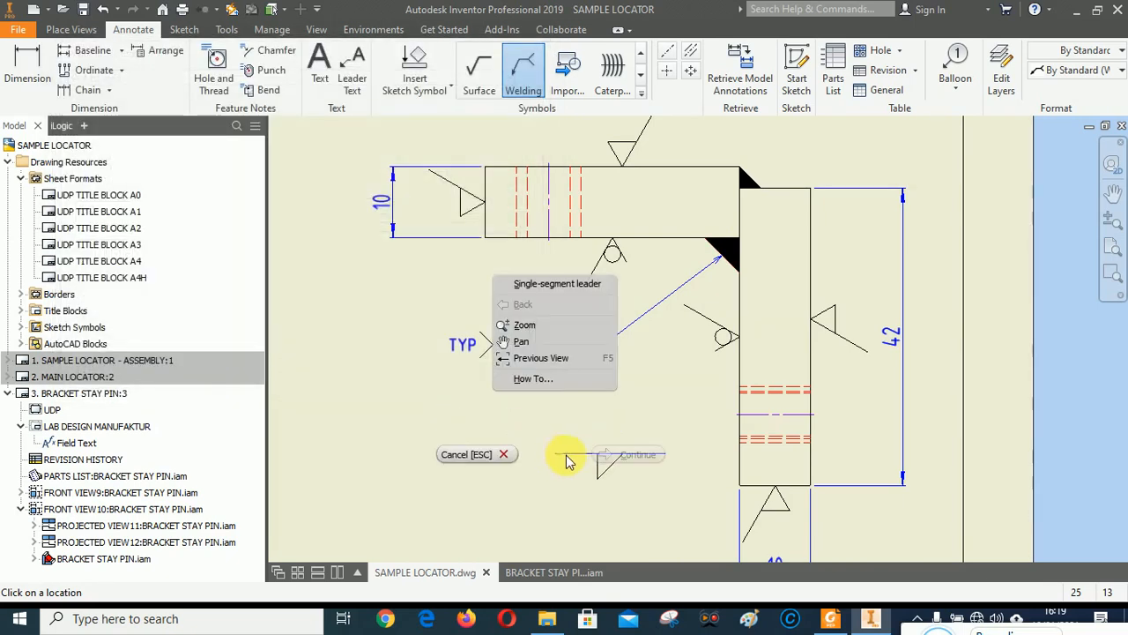
{"action": "left_click", "coordinate": [503, 454]}
Step: Move the welding symbol's leader bend slightly closer to the inner corner weld
{"action": "left_click_drag", "start_coordinate": [609, 345], "coordinate": [624, 337]}
{"action": "scroll", "coordinate": [598, 258], "scroll_direction": "down", "scroll_amount": 5}
{"action": "left_click", "coordinate": [835, 375]}
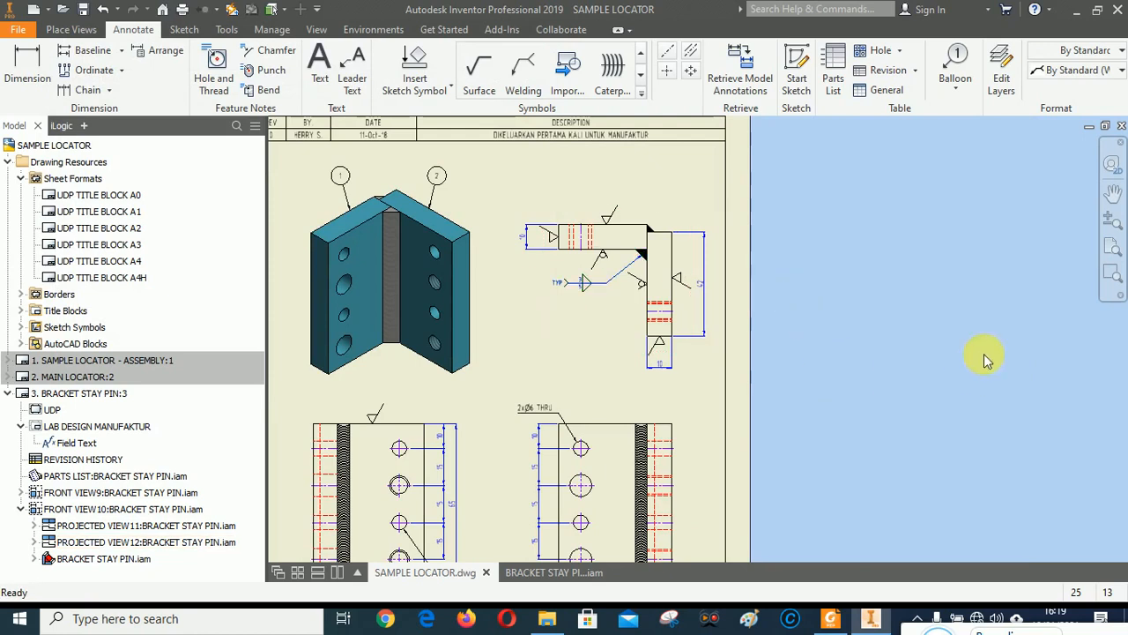
Step: Examine the whole sheet, including the welding symbol, the isometric view and the area beneath the revision table
{"action": "left_click", "coordinate": [1112, 245]}
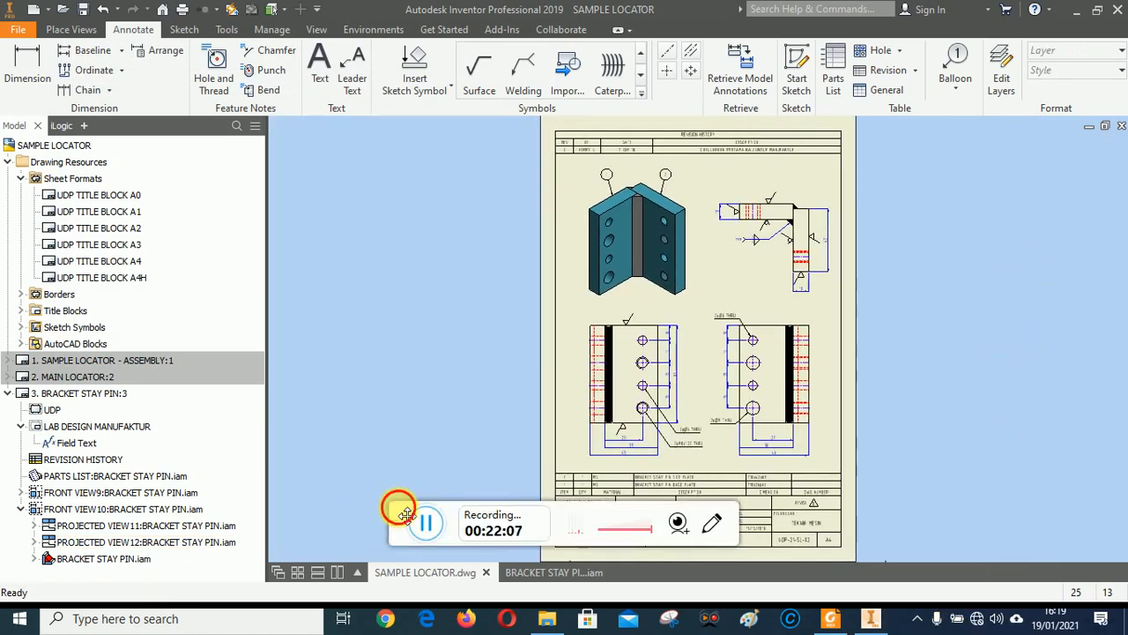
{"action": "left_click_drag", "start_coordinate": [399, 514], "coordinate": [909, 630]}
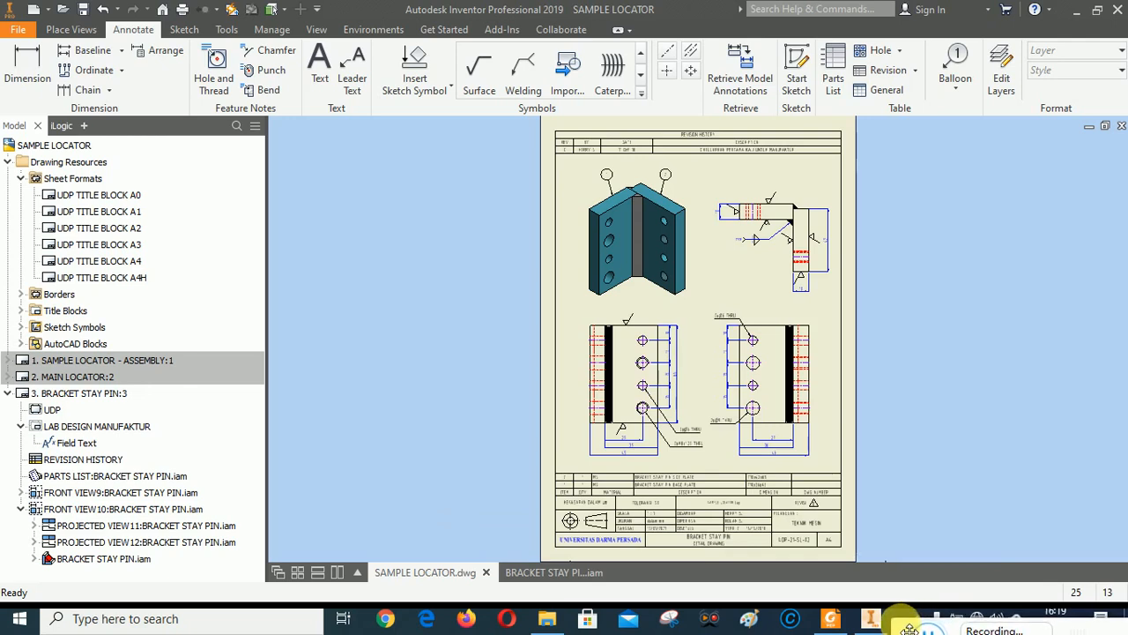
{"action": "scroll", "coordinate": [746, 221], "scroll_direction": "up", "scroll_amount": 5}
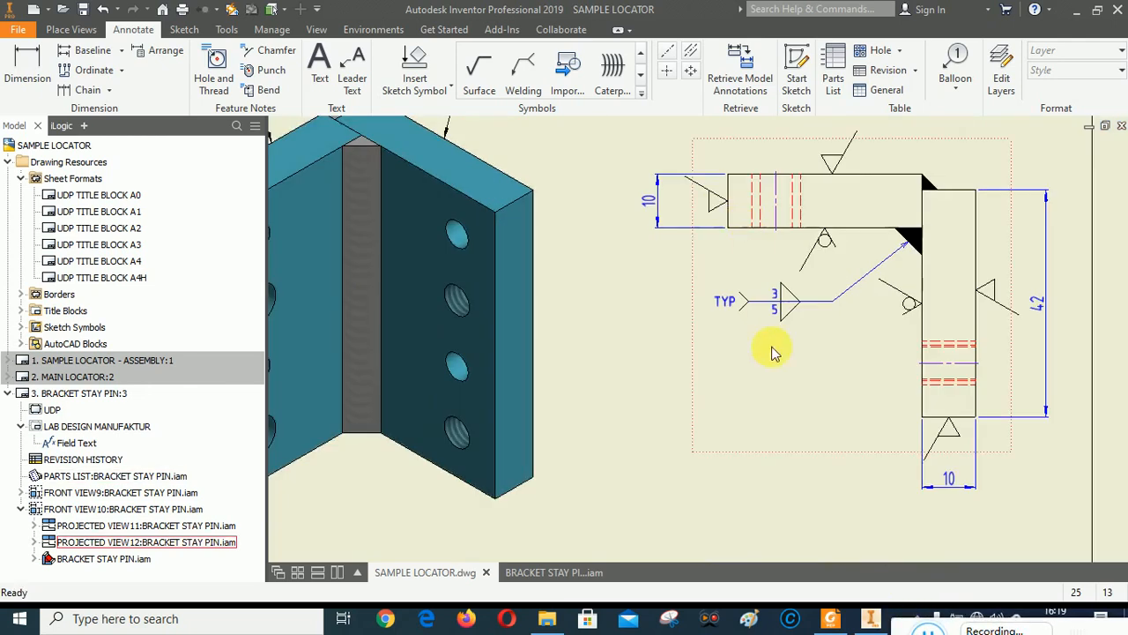
{"action": "scroll", "coordinate": [732, 388], "scroll_direction": "down", "scroll_amount": 5}
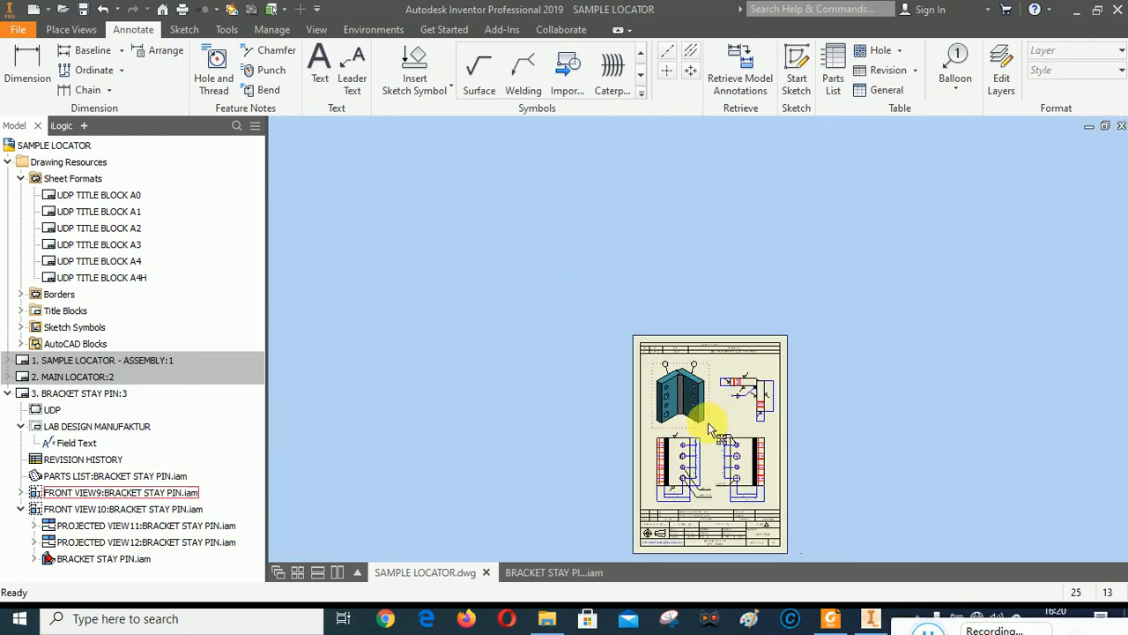
{"action": "scroll", "coordinate": [684, 443], "scroll_direction": "up", "scroll_amount": 2}
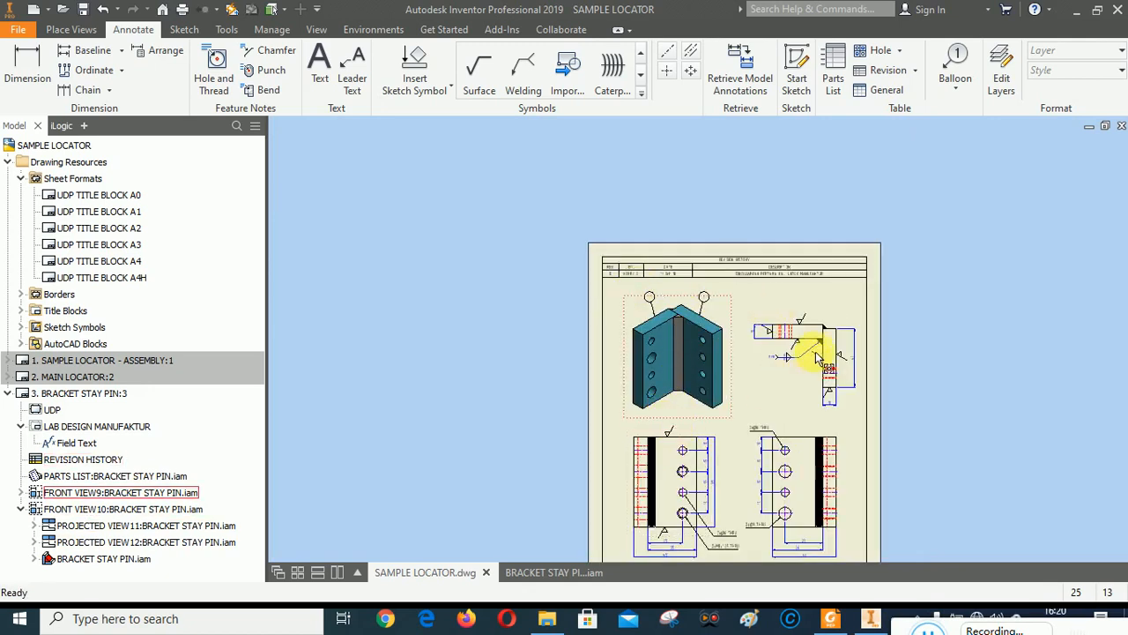
{"action": "scroll", "coordinate": [674, 454], "scroll_direction": "up", "scroll_amount": 2}
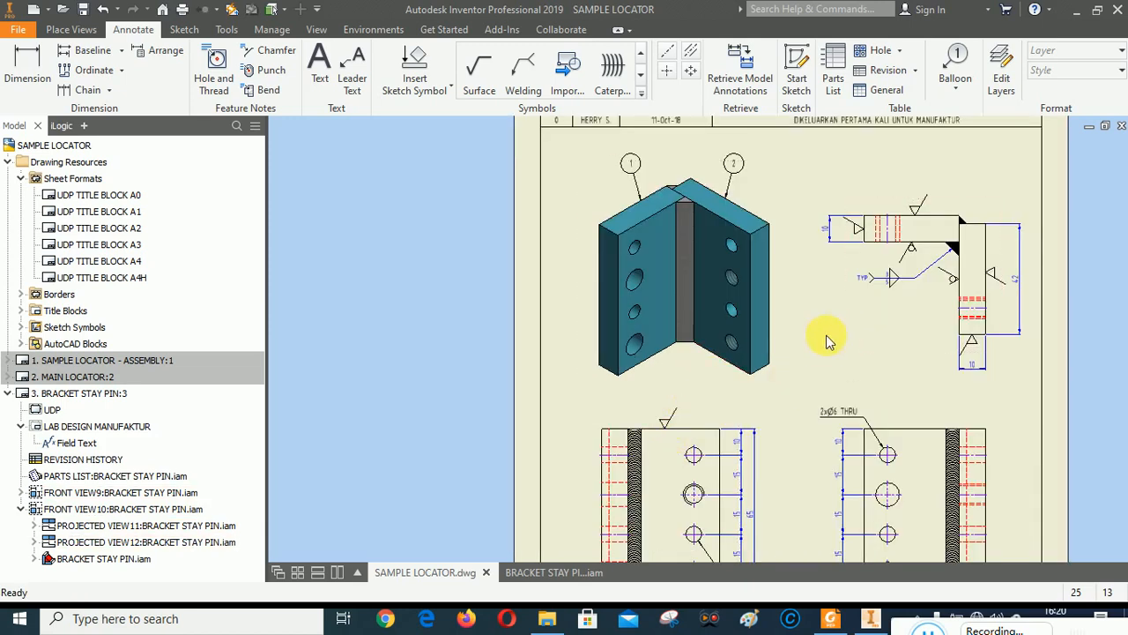
{"action": "scroll", "coordinate": [816, 368], "scroll_direction": "down", "scroll_amount": 2}
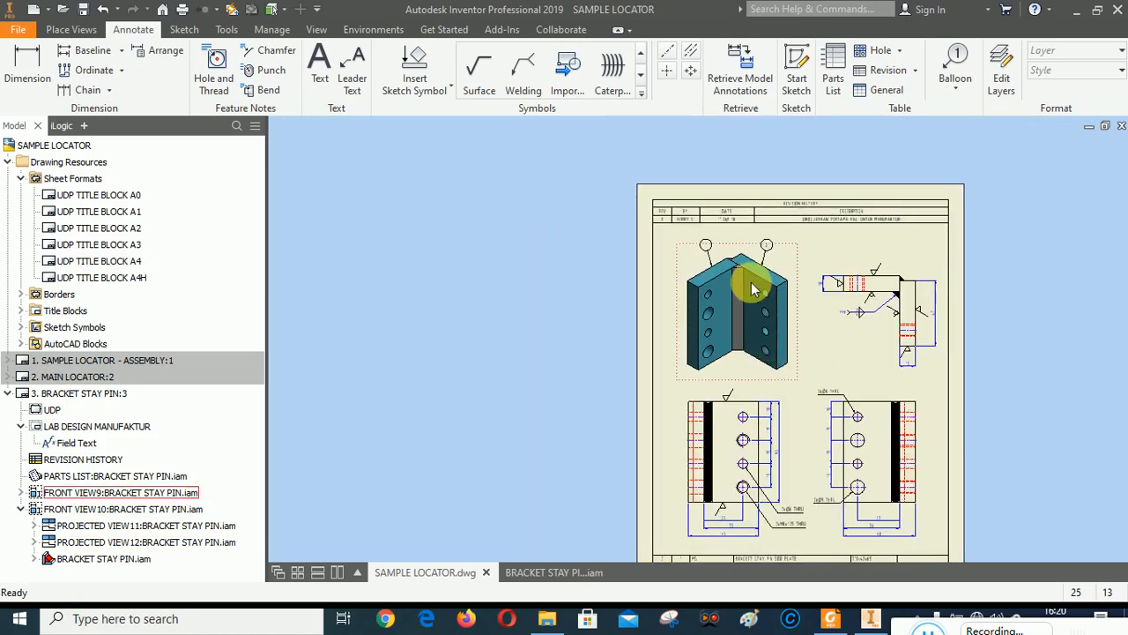
{"action": "scroll", "coordinate": [679, 222], "scroll_direction": "up", "scroll_amount": 5}
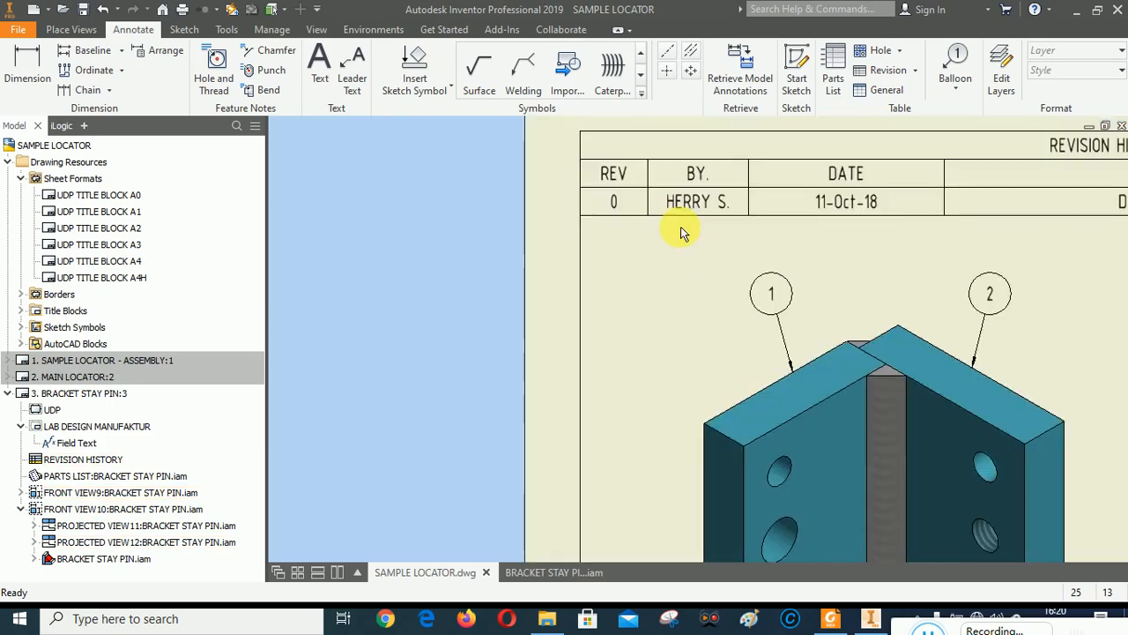
Step: Switch to Foxit Reader and examine the reference bracket stay pin drawing's general surface texture note, dimensions and title block
{"action": "left_click", "coordinate": [831, 619]}
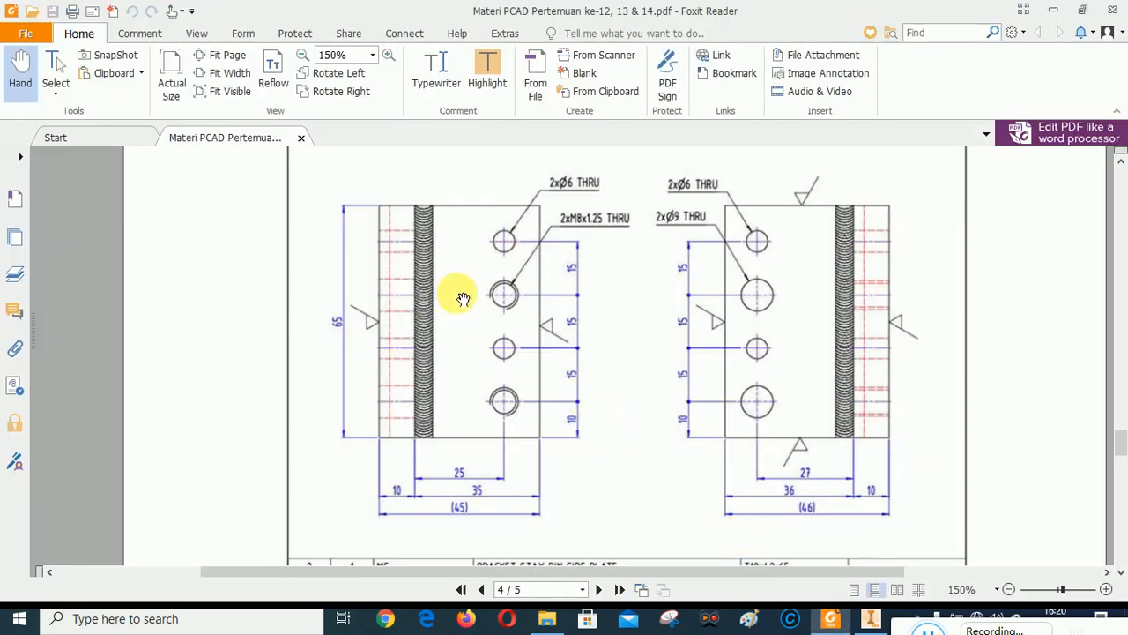
{"action": "scroll", "coordinate": [657, 364], "scroll_direction": "up", "scroll_amount": 3}
{"action": "scroll", "coordinate": [543, 313], "scroll_direction": "up", "scroll_amount": 3}
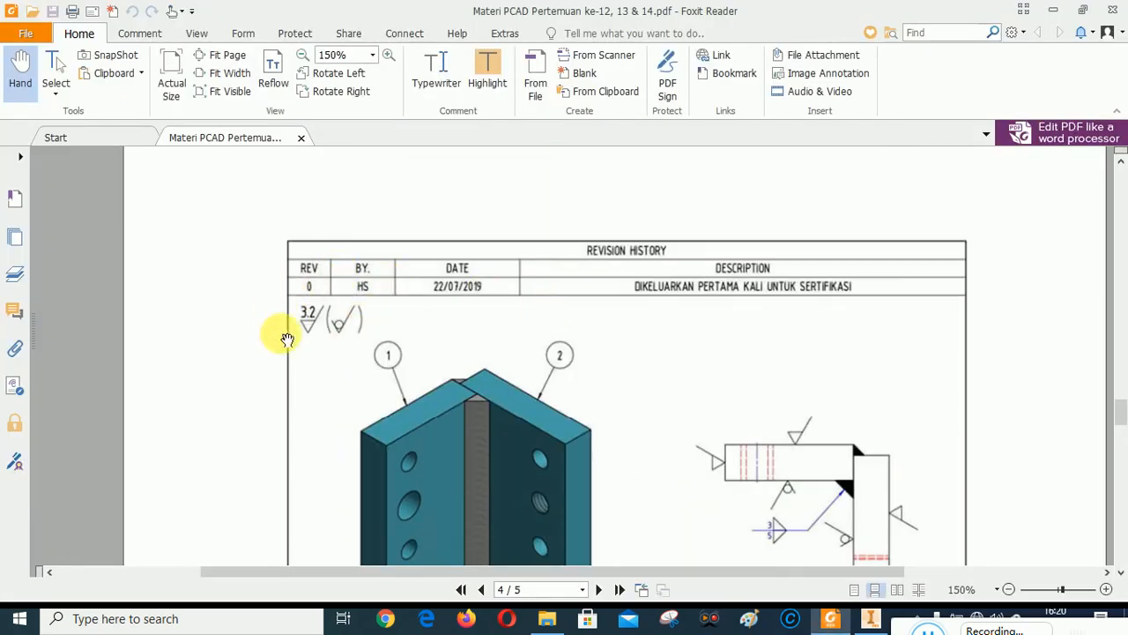
{"action": "scroll", "coordinate": [698, 304], "scroll_direction": "down", "scroll_amount": 10}
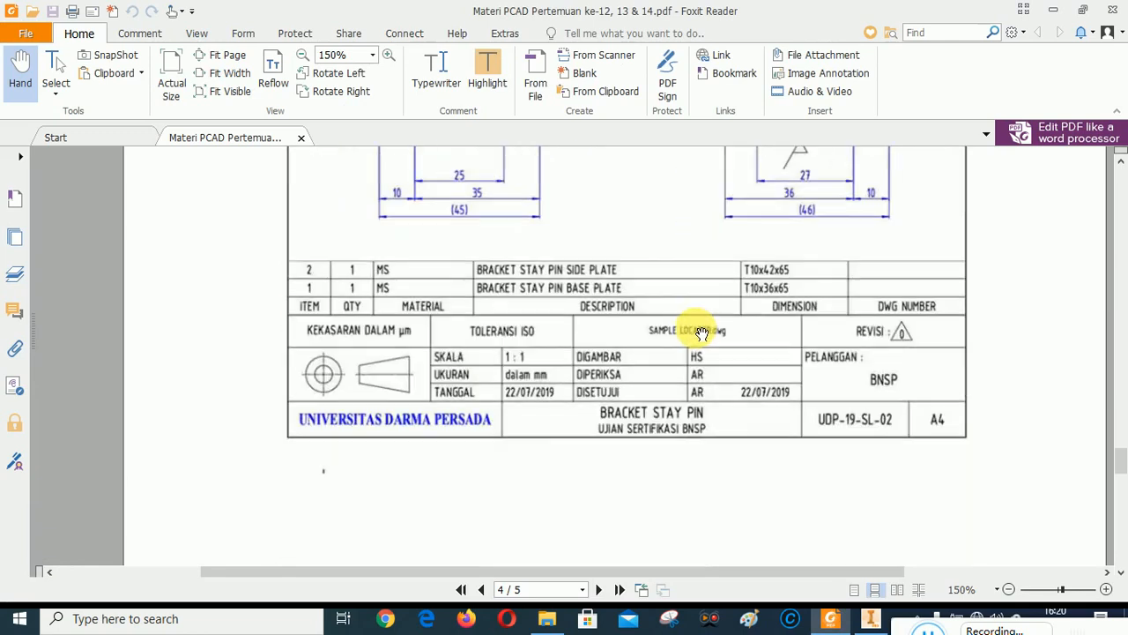
{"action": "scroll", "coordinate": [687, 327], "scroll_direction": "up", "scroll_amount": 4}
{"action": "scroll", "coordinate": [697, 330], "scroll_direction": "up", "scroll_amount": 2}
{"action": "scroll", "coordinate": [705, 343], "scroll_direction": "down", "scroll_amount": 5}
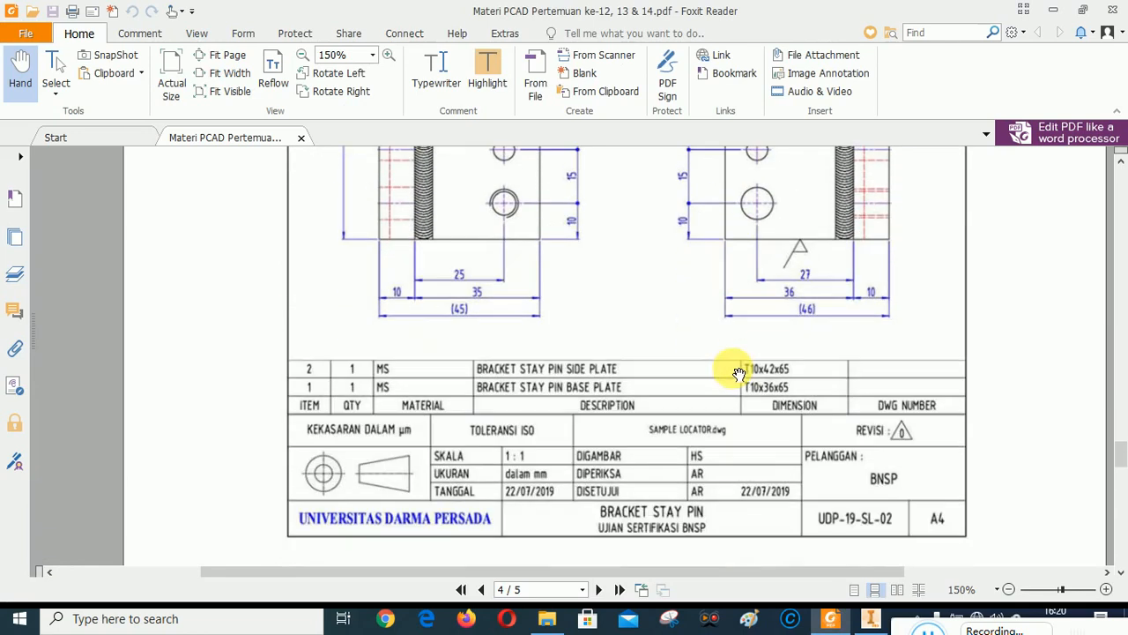
Step: Back in Inventor, place a material-removal surface texture symbol with roughness 3.2 and the parenthesised majority mark beneath the revision table's REV column
{"action": "left_click", "coordinate": [870, 618]}
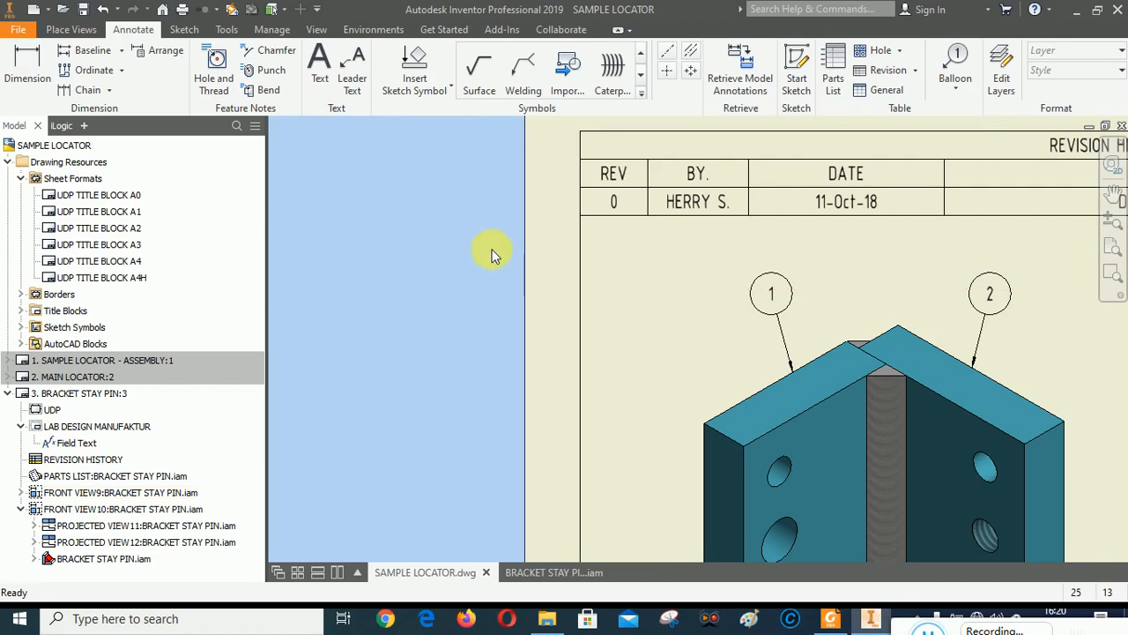
{"action": "left_click", "coordinate": [479, 80]}
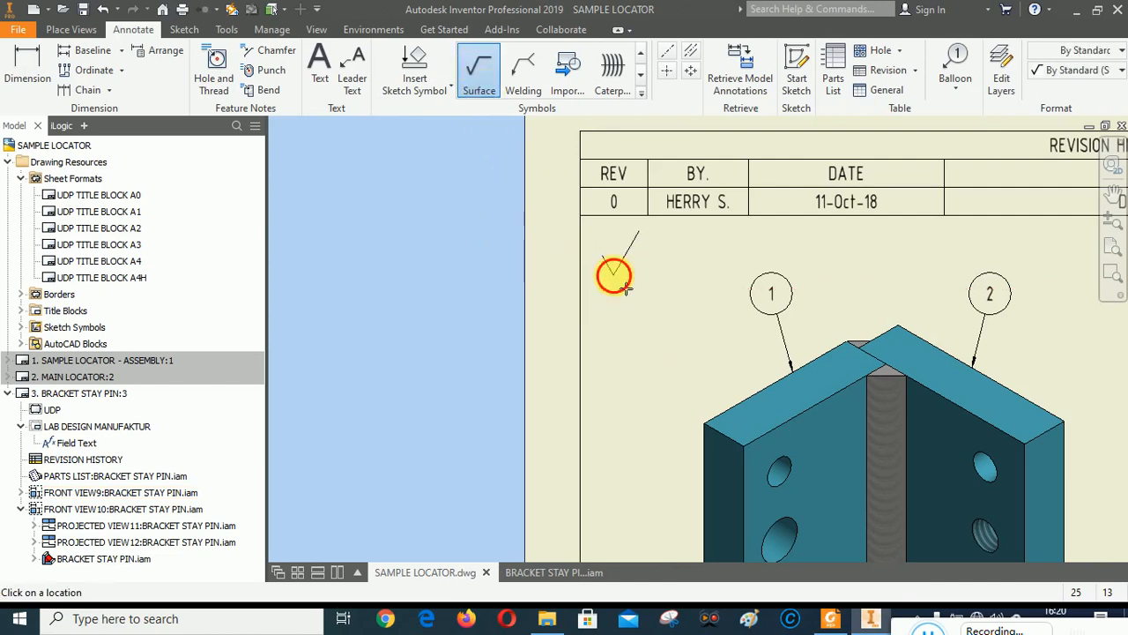
{"action": "right_click", "coordinate": [615, 277]}
{"action": "left_click", "coordinate": [688, 277]}
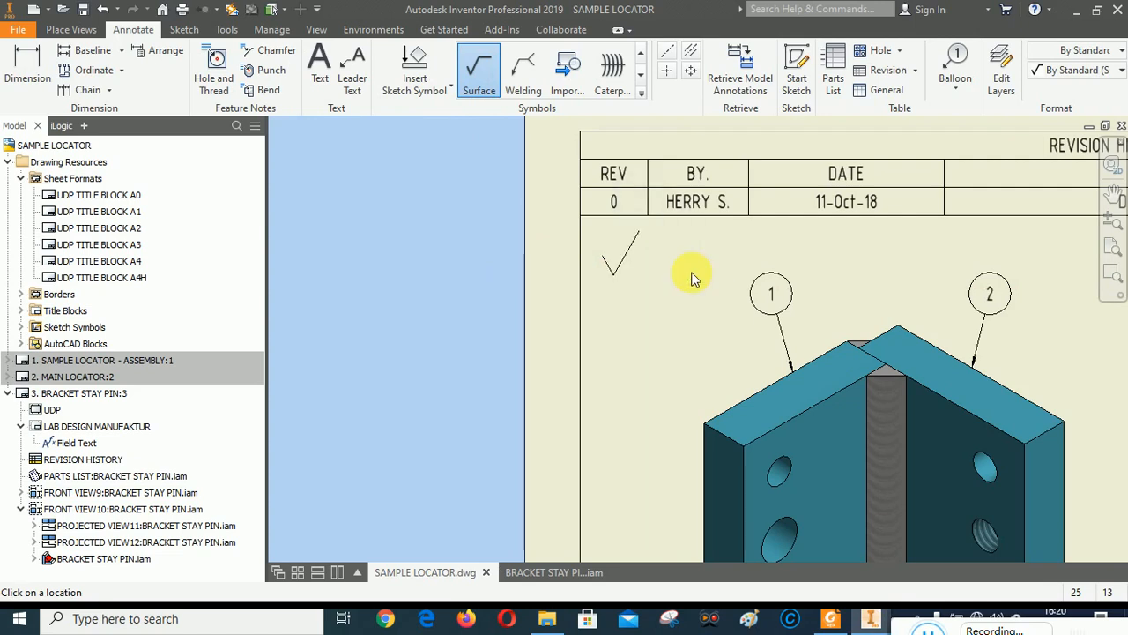
{"action": "left_click", "coordinate": [349, 198]}
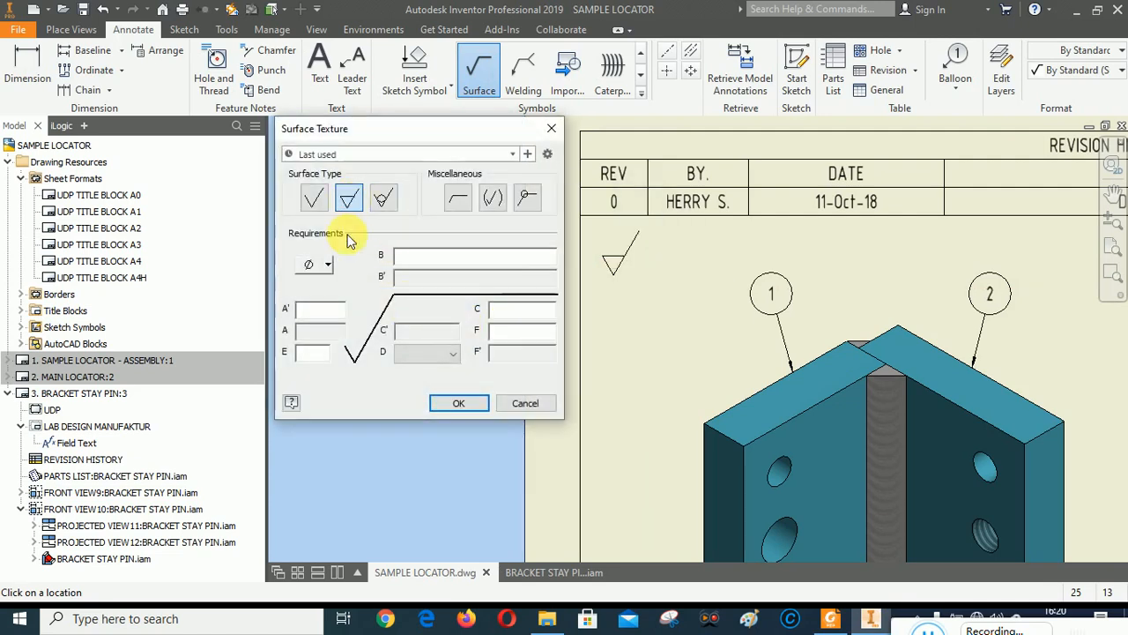
{"action": "left_click", "coordinate": [321, 310]}
{"action": "type", "text": "3"}
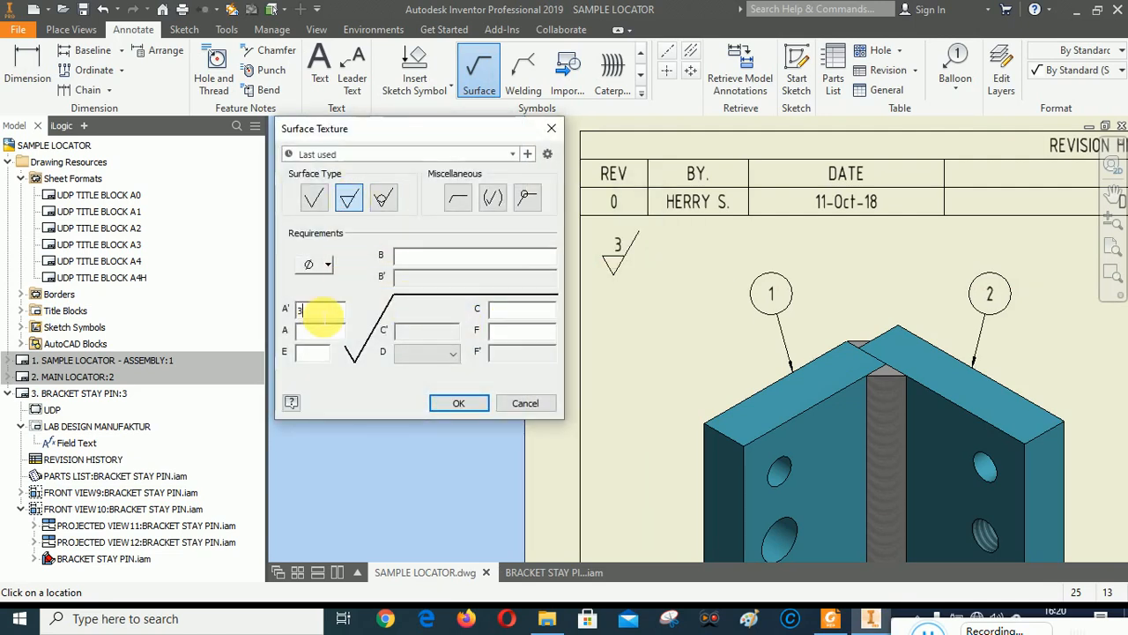
{"action": "type", "text": ".2"}
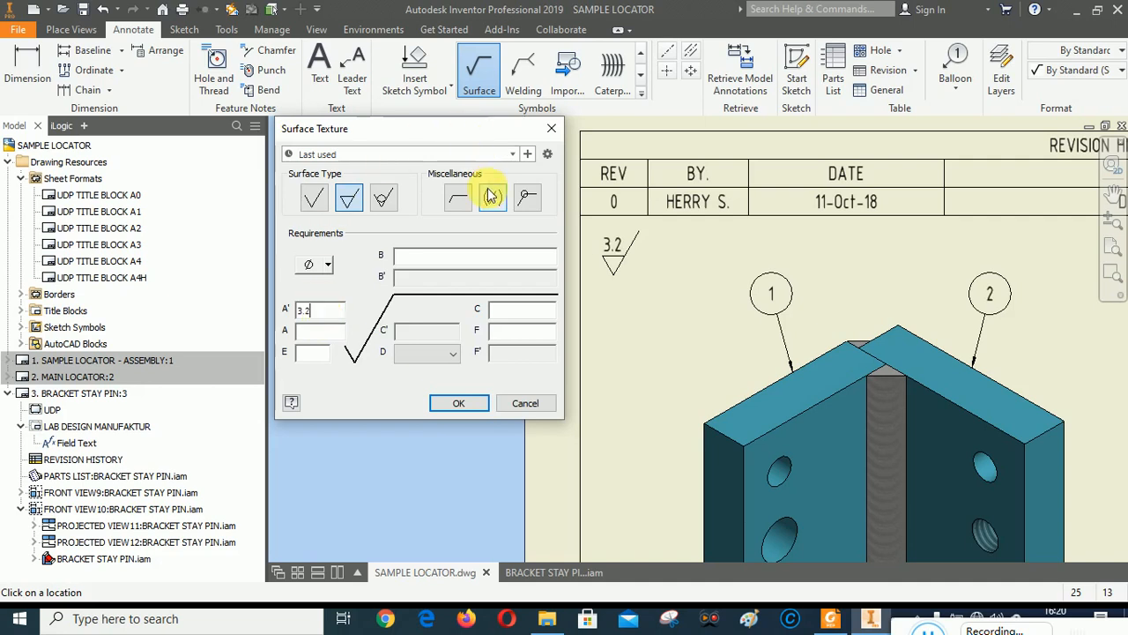
{"action": "left_click", "coordinate": [456, 405]}
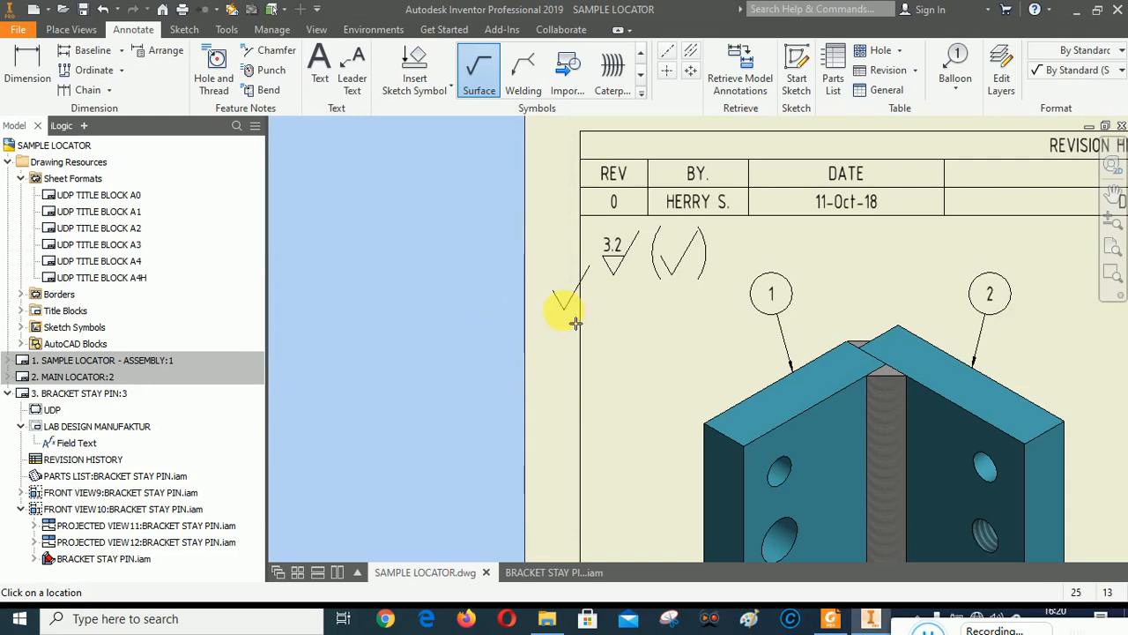
{"action": "right_click", "coordinate": [552, 316]}
{"action": "left_click", "coordinate": [466, 314]}
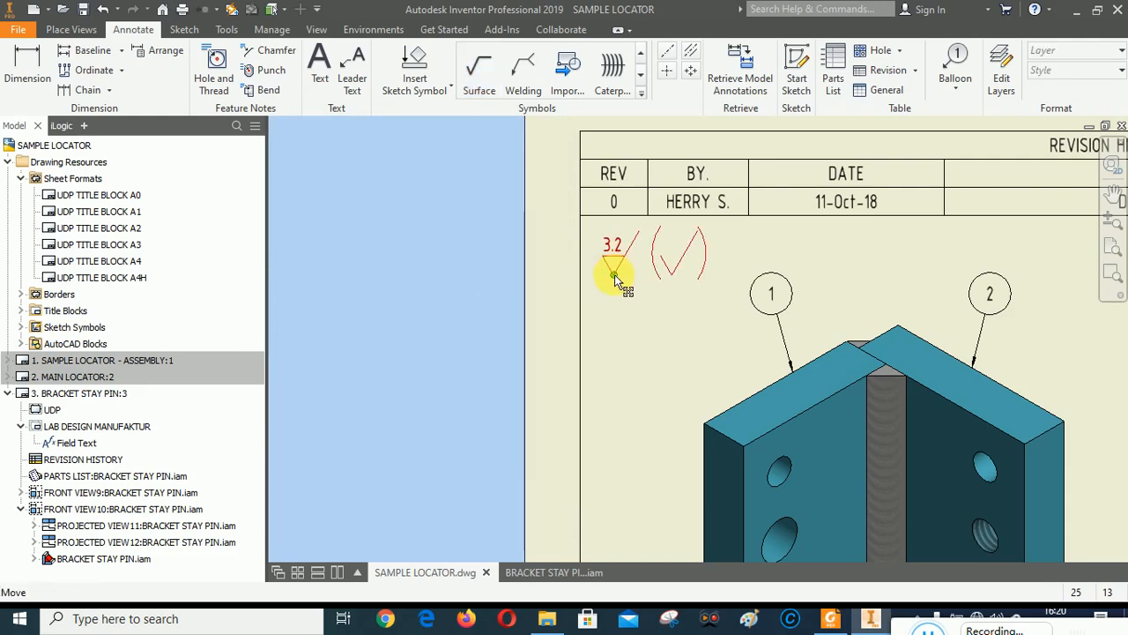
{"action": "left_click_drag", "start_coordinate": [616, 281], "coordinate": [620, 285]}
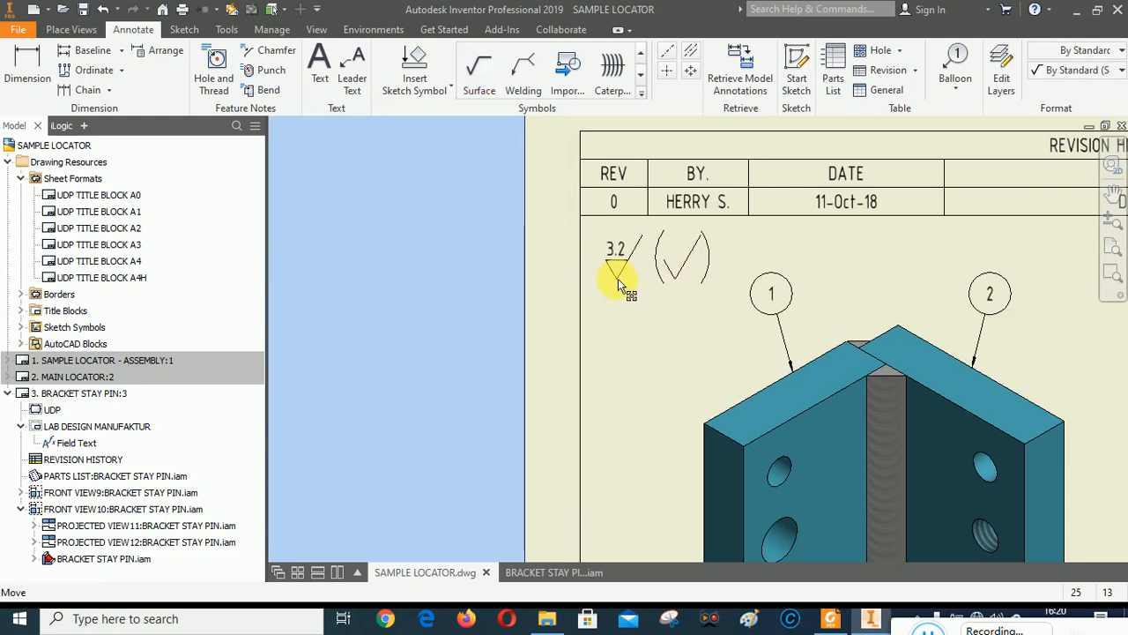
{"action": "scroll", "coordinate": [537, 182], "scroll_direction": "up", "scroll_amount": 5}
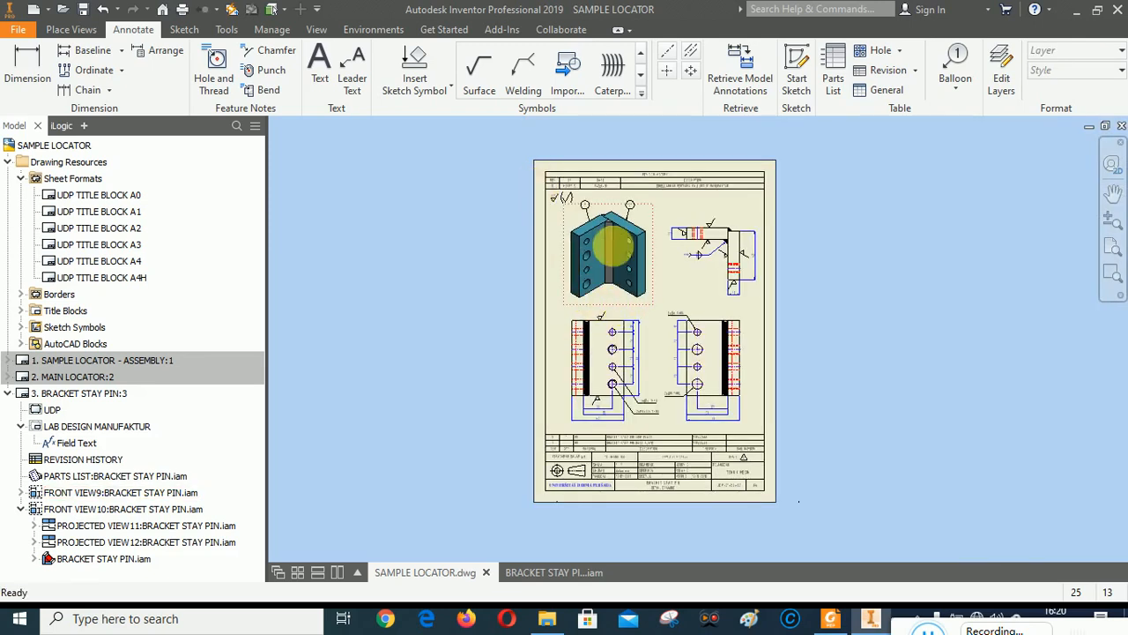
{"action": "scroll", "coordinate": [547, 187], "scroll_direction": "down", "scroll_amount": 3}
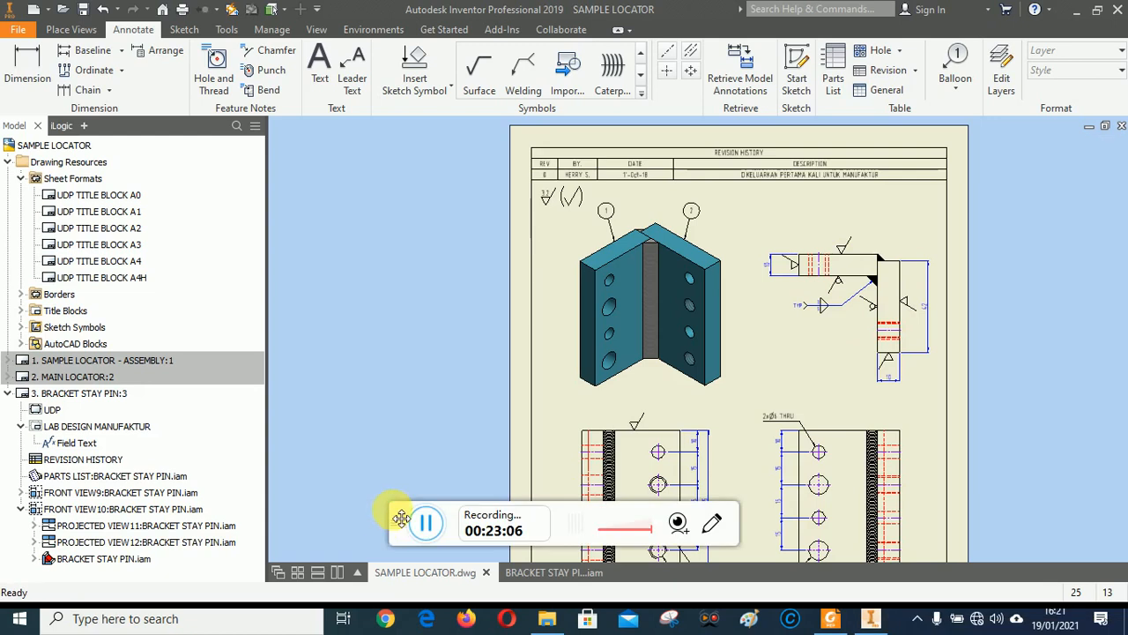
{"action": "left_click_drag", "start_coordinate": [403, 518], "coordinate": [908, 628]}
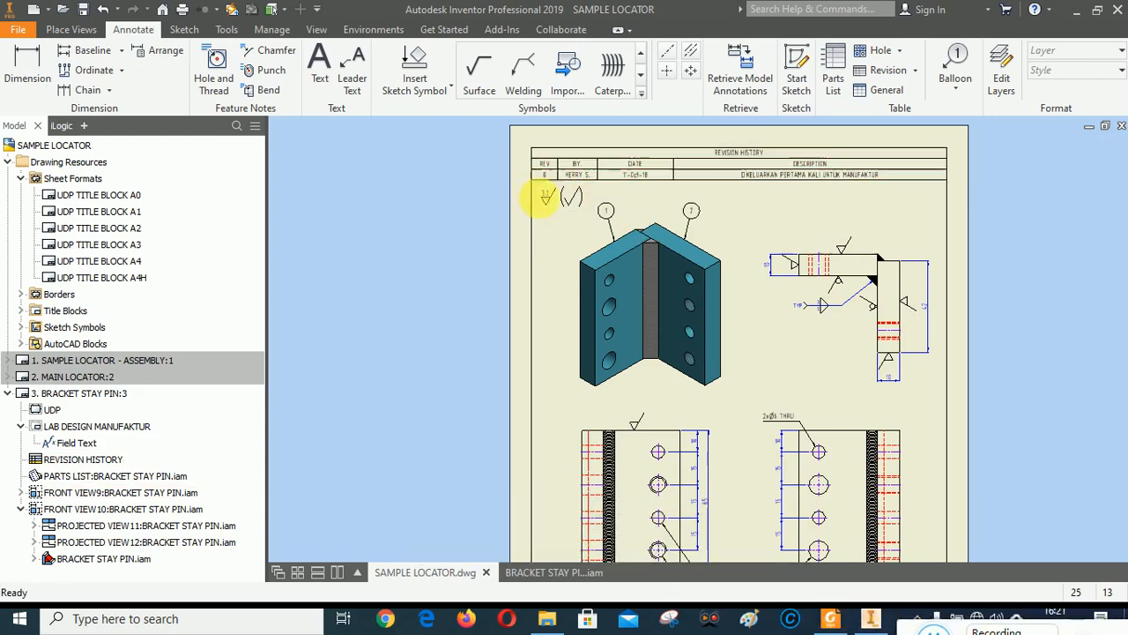
{"action": "scroll", "coordinate": [553, 180], "scroll_direction": "up", "scroll_amount": 5}
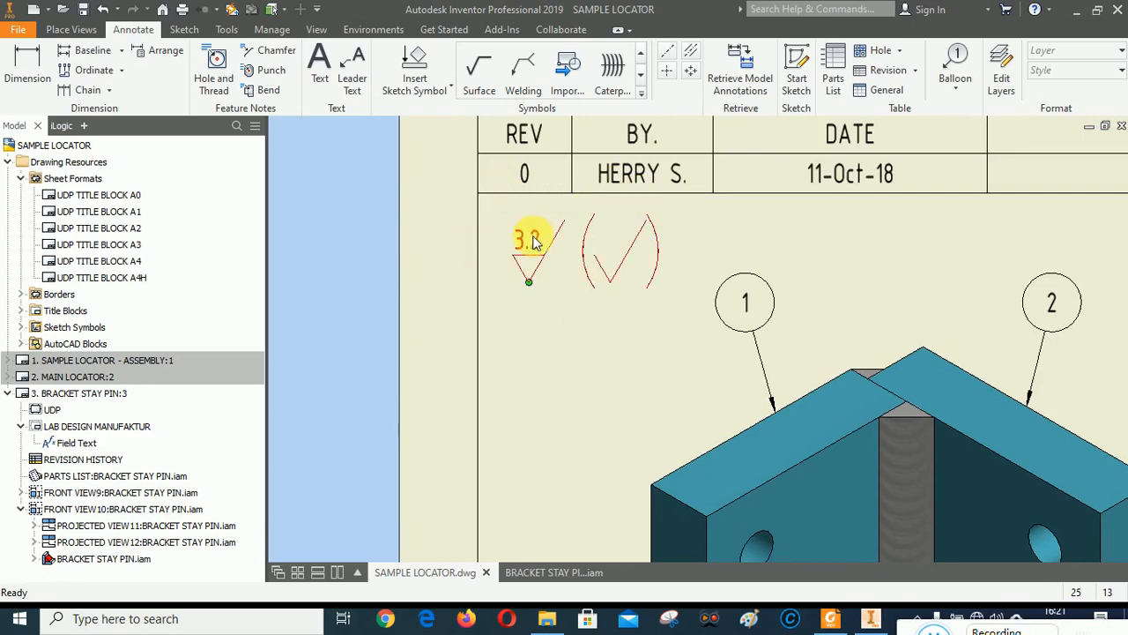
{"action": "scroll", "coordinate": [533, 242], "scroll_direction": "down", "scroll_amount": 3}
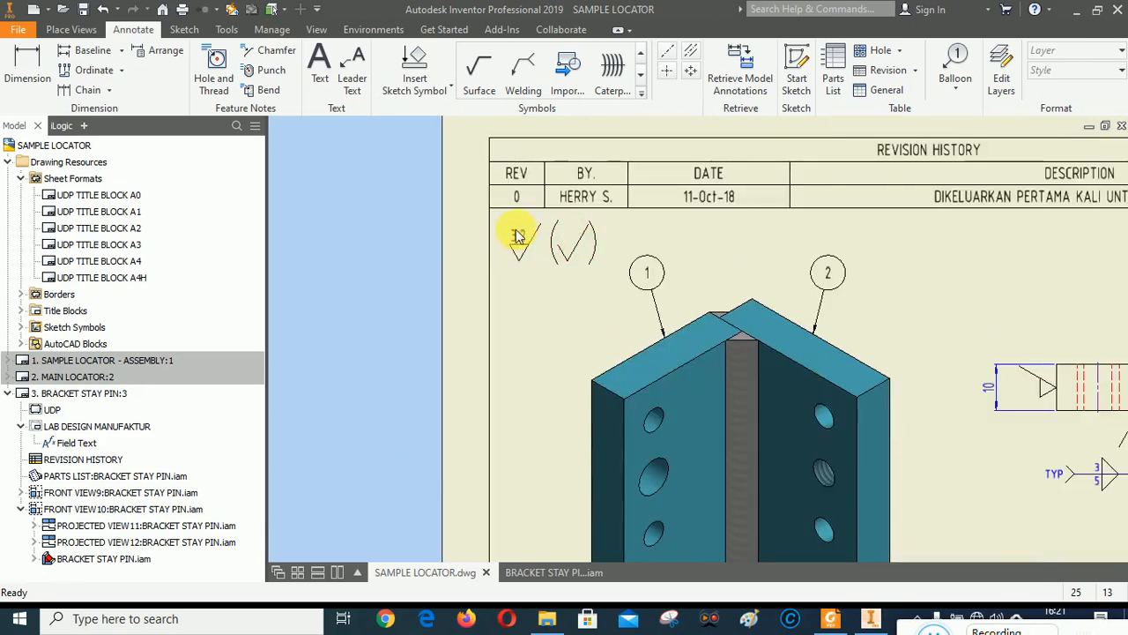
Step: Examine the full bracket stay pin sheet, the date in the title block and the revision history table
{"action": "scroll", "coordinate": [494, 171], "scroll_direction": "down", "scroll_amount": 3}
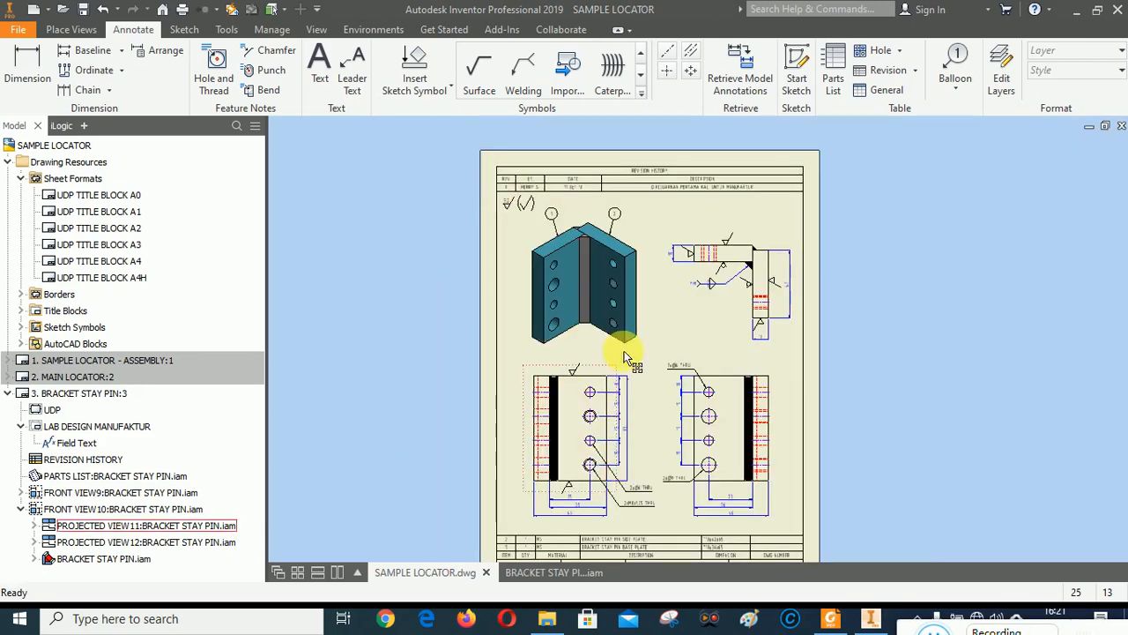
{"action": "mouse_move", "coordinate": [1125, 269]}
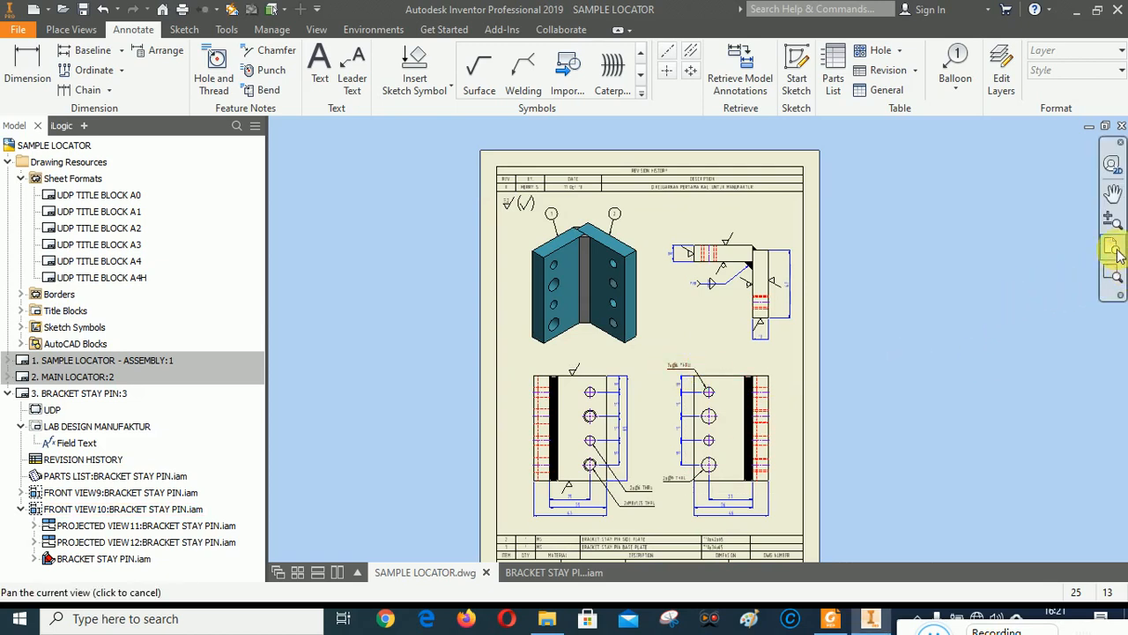
{"action": "left_click", "coordinate": [1113, 249]}
{"action": "left_click", "coordinate": [723, 152]}
{"action": "scroll", "coordinate": [679, 141], "scroll_direction": "up", "scroll_amount": 2}
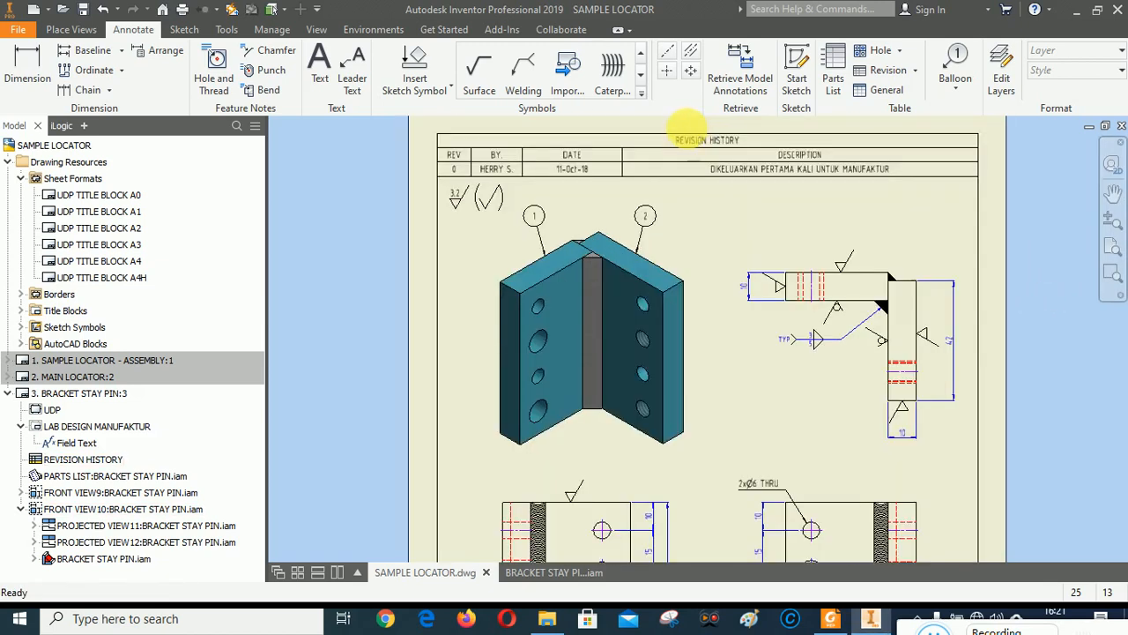
{"action": "scroll", "coordinate": [675, 142], "scroll_direction": "down", "scroll_amount": 4}
{"action": "left_click", "coordinate": [670, 377]}
{"action": "scroll", "coordinate": [660, 377], "scroll_direction": "up", "scroll_amount": 5}
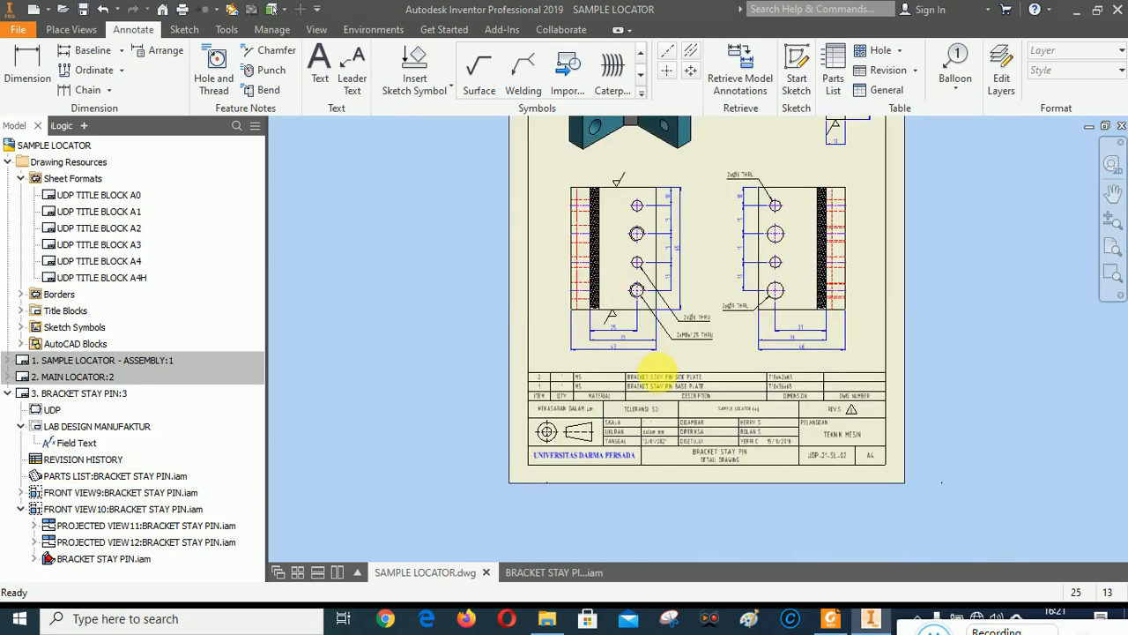
{"action": "scroll", "coordinate": [666, 460], "scroll_direction": "up", "scroll_amount": 3}
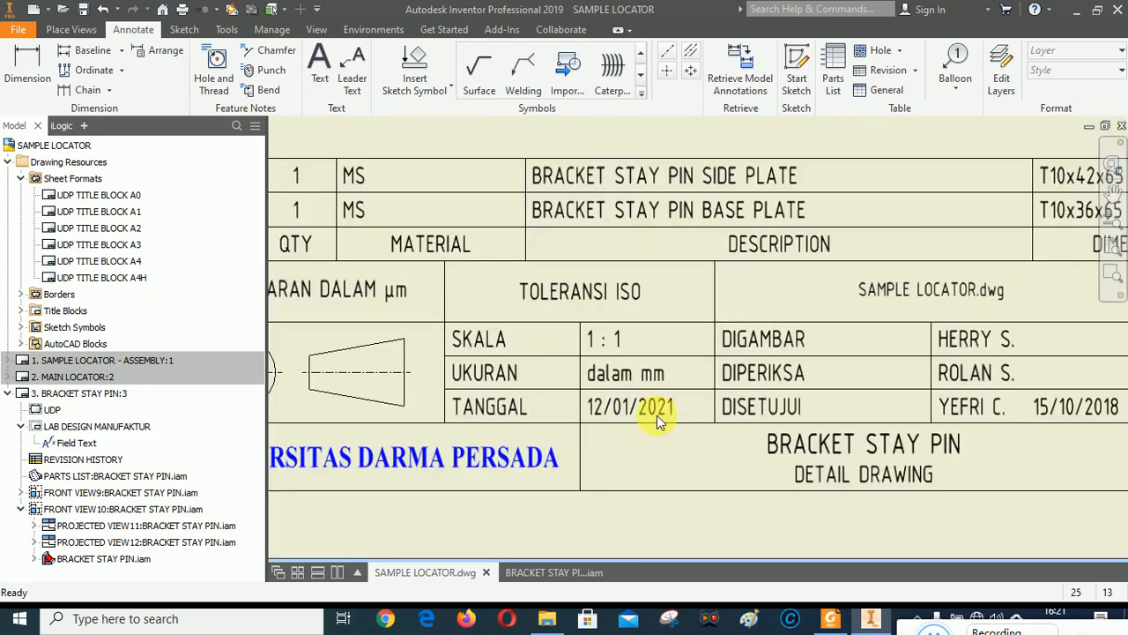
{"action": "scroll", "coordinate": [672, 423], "scroll_direction": "down", "scroll_amount": 10}
{"action": "scroll", "coordinate": [682, 252], "scroll_direction": "up", "scroll_amount": 10}
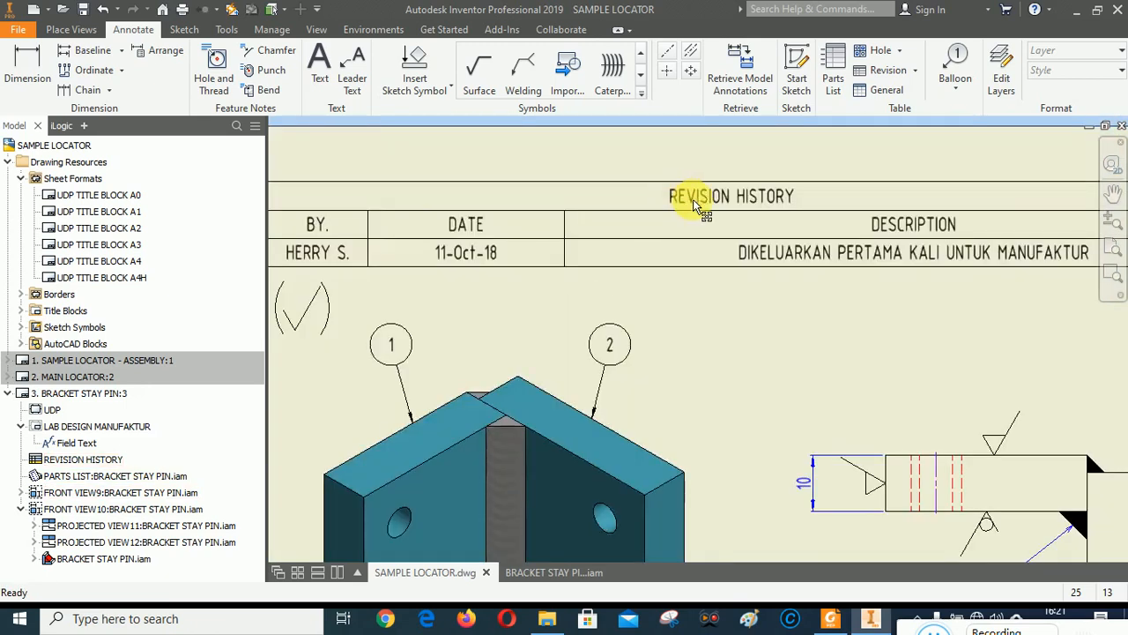
Step: Set the date of revision 0 in the sheet's revision history table to 12/01/2021
{"action": "scroll", "coordinate": [701, 211], "scroll_direction": "down", "scroll_amount": 3}
{"action": "left_click", "coordinate": [744, 245]}
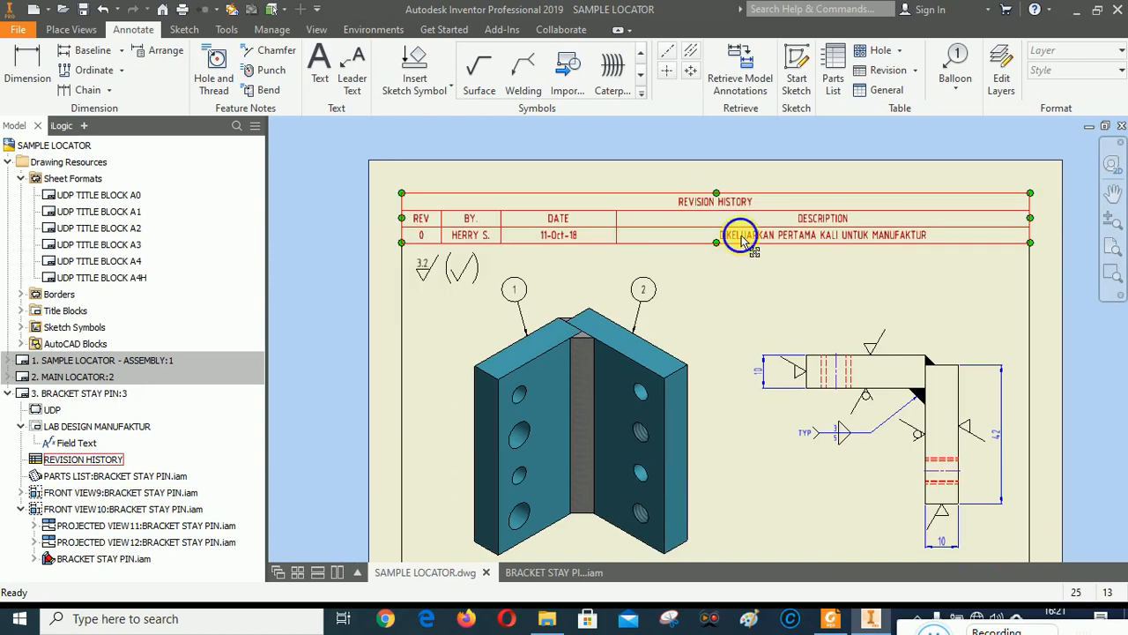
{"action": "right_click", "coordinate": [743, 243]}
{"action": "left_click", "coordinate": [768, 284]}
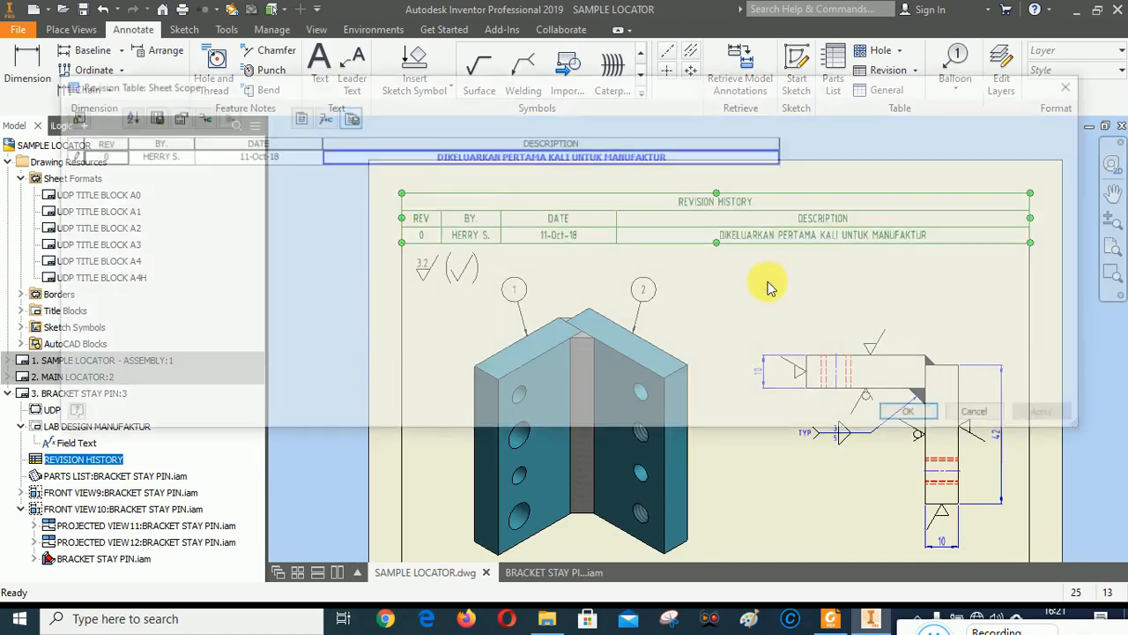
{"action": "left_click", "coordinate": [284, 154]}
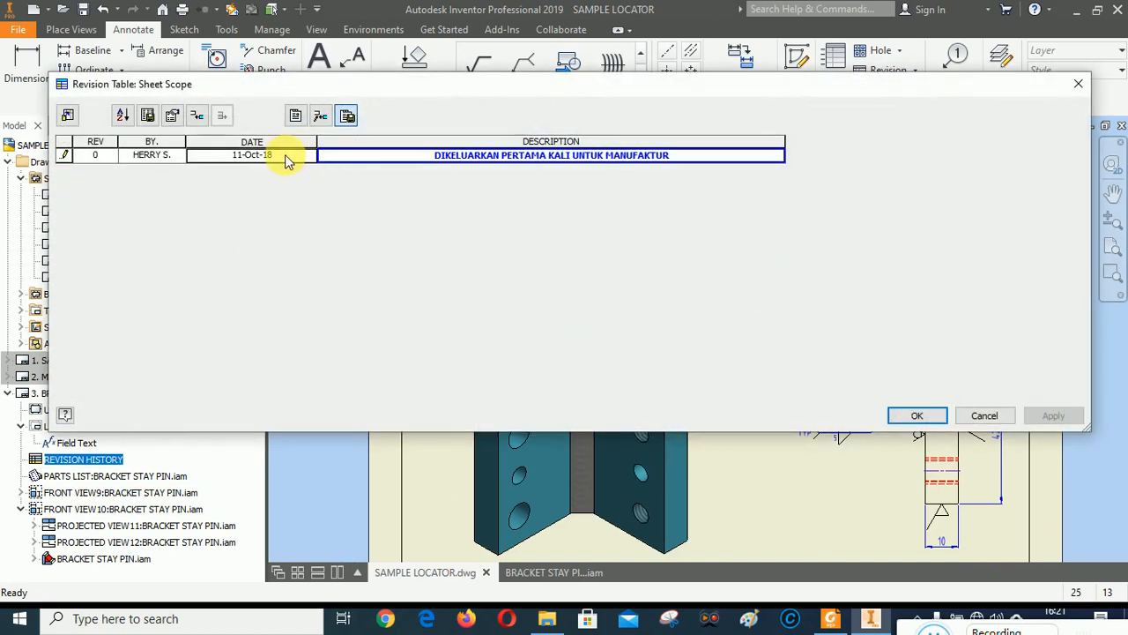
{"action": "type", "text": "12/"}
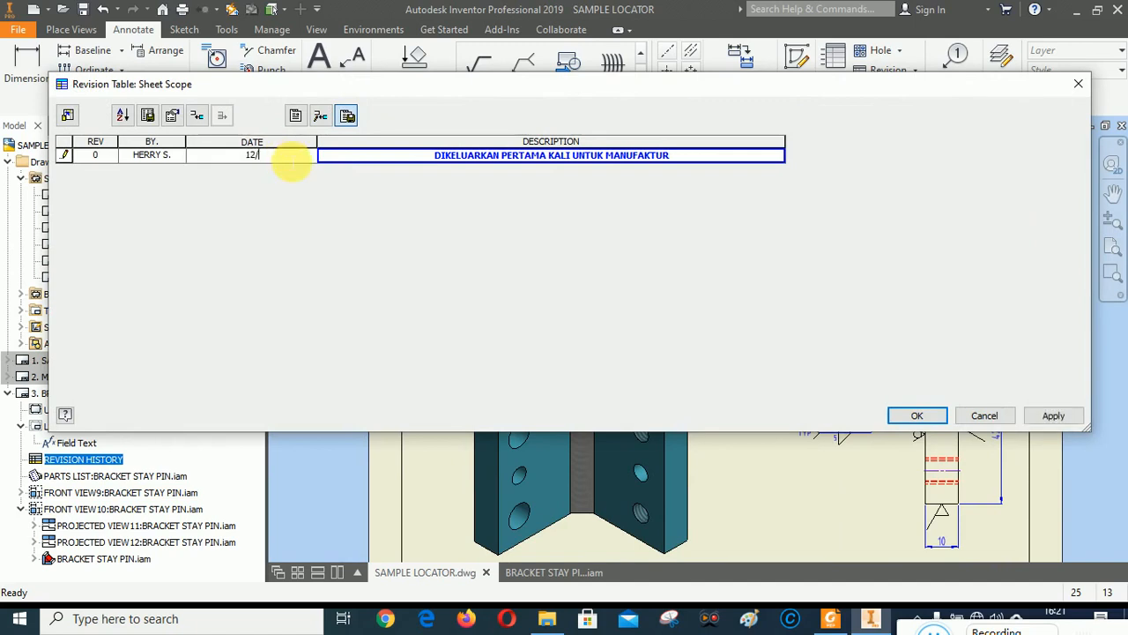
{"action": "type", "text": "01/"}
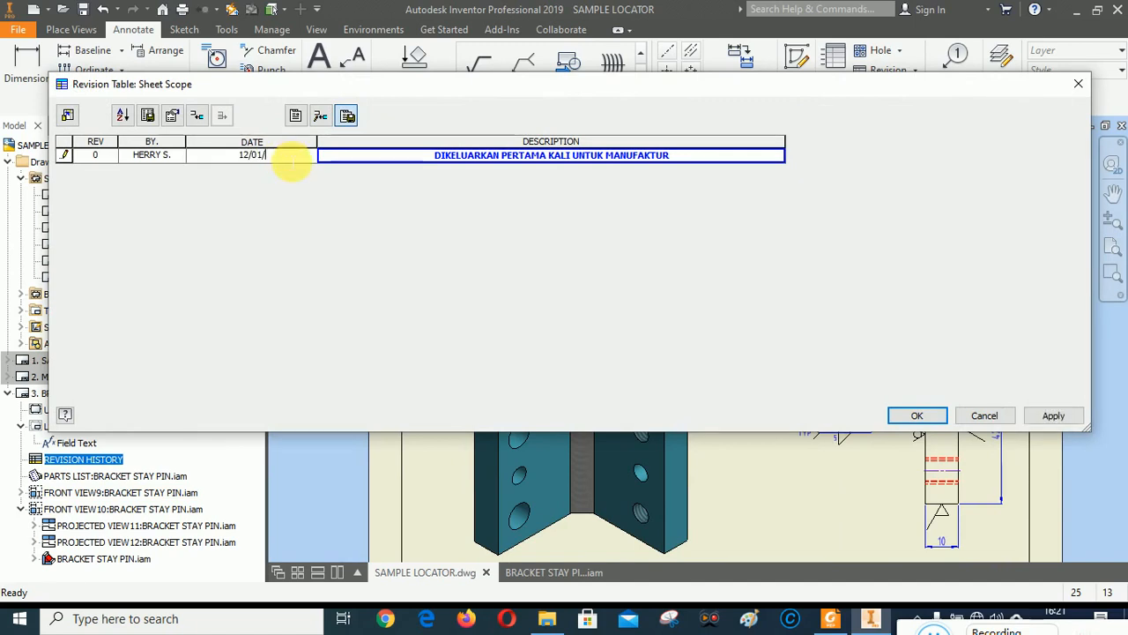
{"action": "type", "text": "2021"}
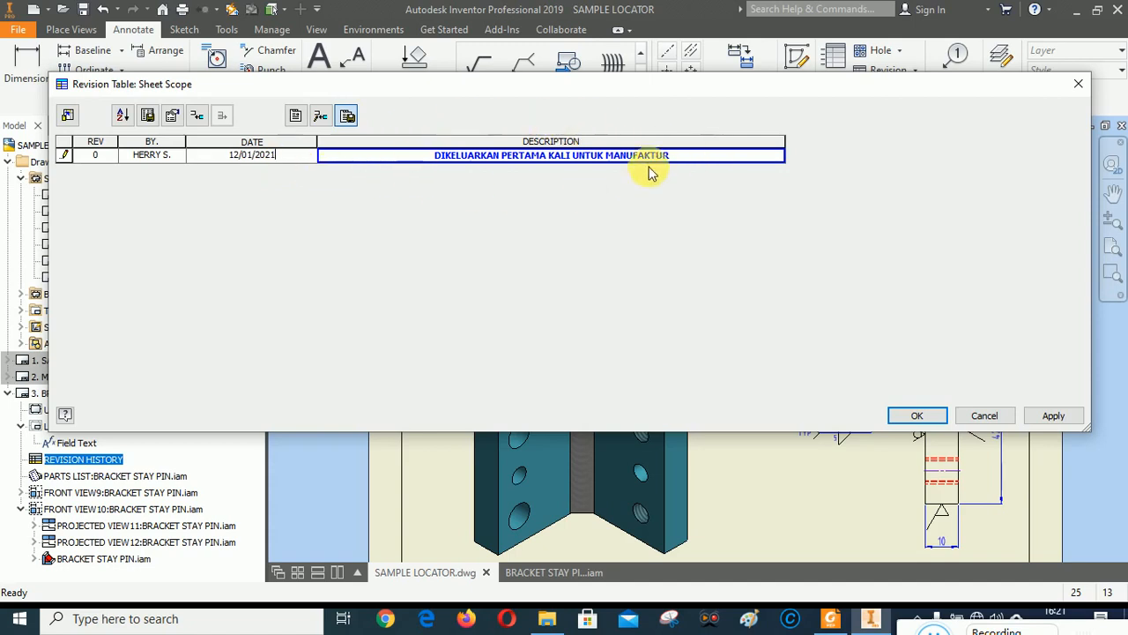
{"action": "left_click", "coordinate": [1051, 417]}
{"action": "left_click", "coordinate": [922, 416]}
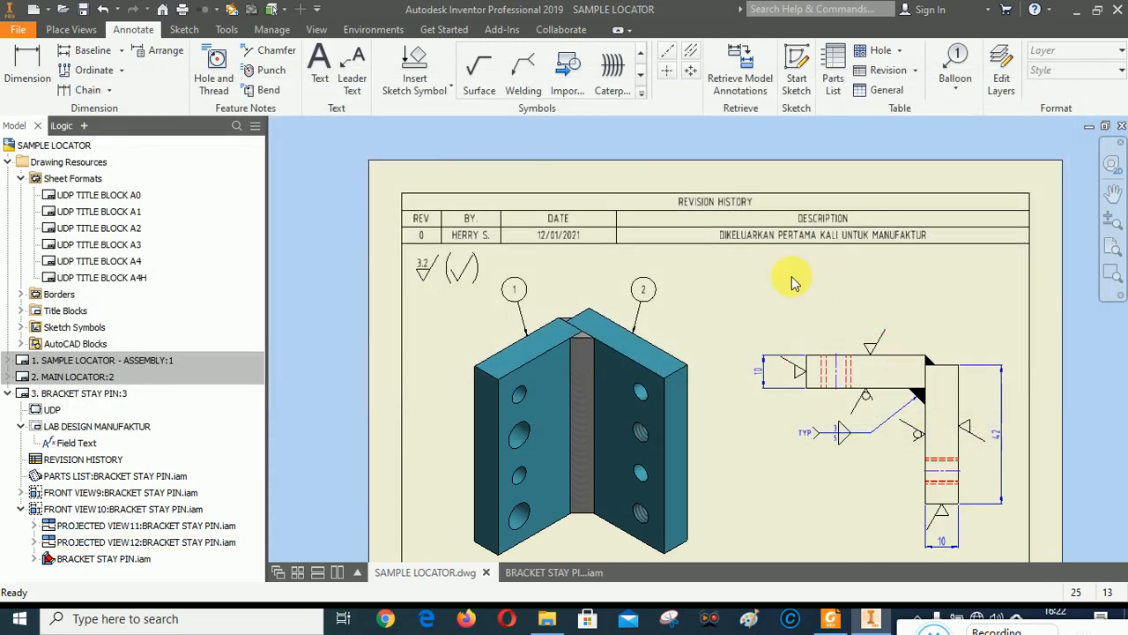
Step: Review the dimensioned views, hole notes, parts list, title block, welding symbol and isometric view, then the sheet as a whole
{"action": "left_click", "coordinate": [1112, 192]}
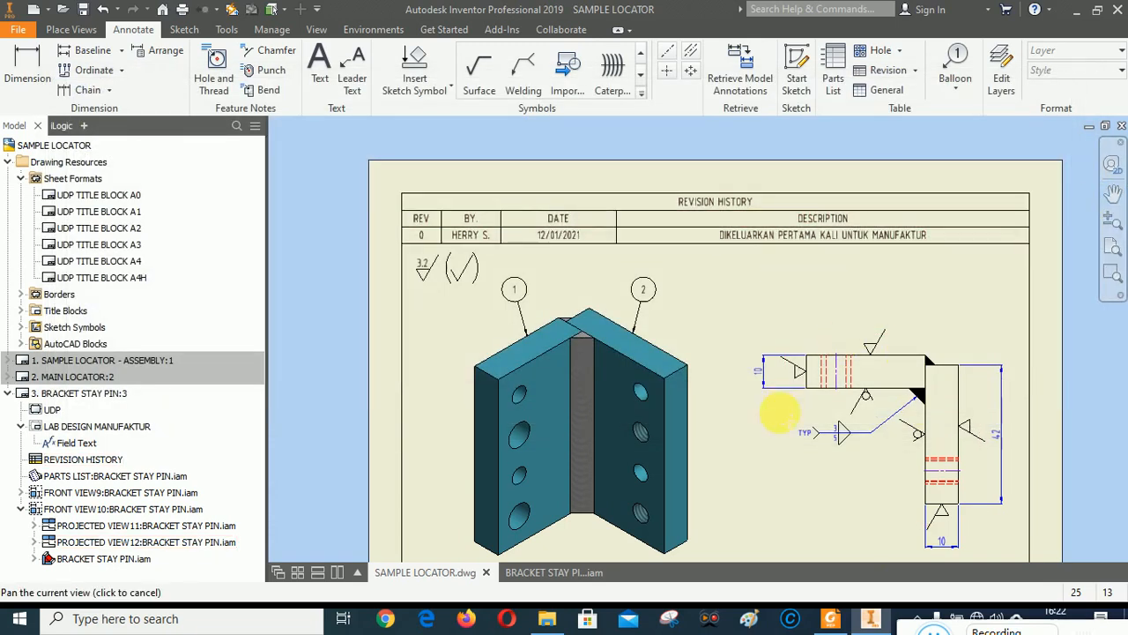
{"action": "mouse_move", "coordinate": [781, 416]}
{"action": "left_mouse_down"}
{"action": "mouse_move", "coordinate": [747, 394]}
{"action": "mouse_move", "coordinate": [722, 341]}
{"action": "left_mouse_up"}
{"action": "left_click_drag", "start_coordinate": [708, 413], "coordinate": [698, 285]}
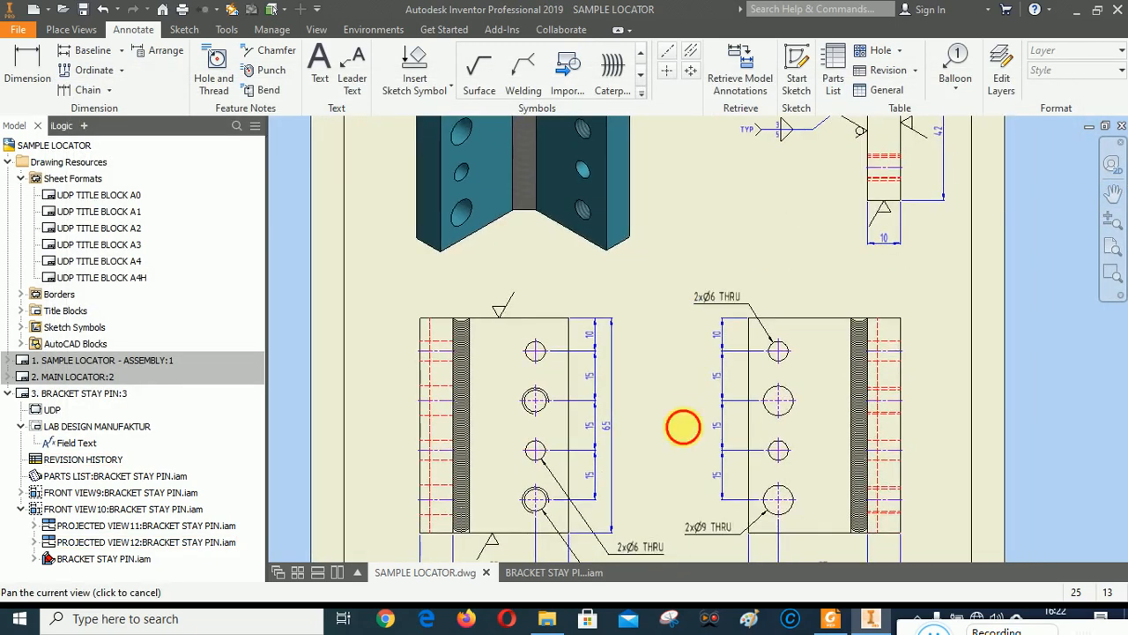
{"action": "mouse_move", "coordinate": [682, 428]}
{"action": "left_mouse_down"}
{"action": "mouse_move", "coordinate": [684, 320]}
{"action": "mouse_move", "coordinate": [660, 343]}
{"action": "mouse_move", "coordinate": [675, 312]}
{"action": "mouse_move", "coordinate": [587, 350]}
{"action": "mouse_move", "coordinate": [703, 444]}
{"action": "mouse_move", "coordinate": [696, 364]}
{"action": "left_mouse_up"}
{"action": "left_click_drag", "start_coordinate": [680, 245], "coordinate": [658, 295]}
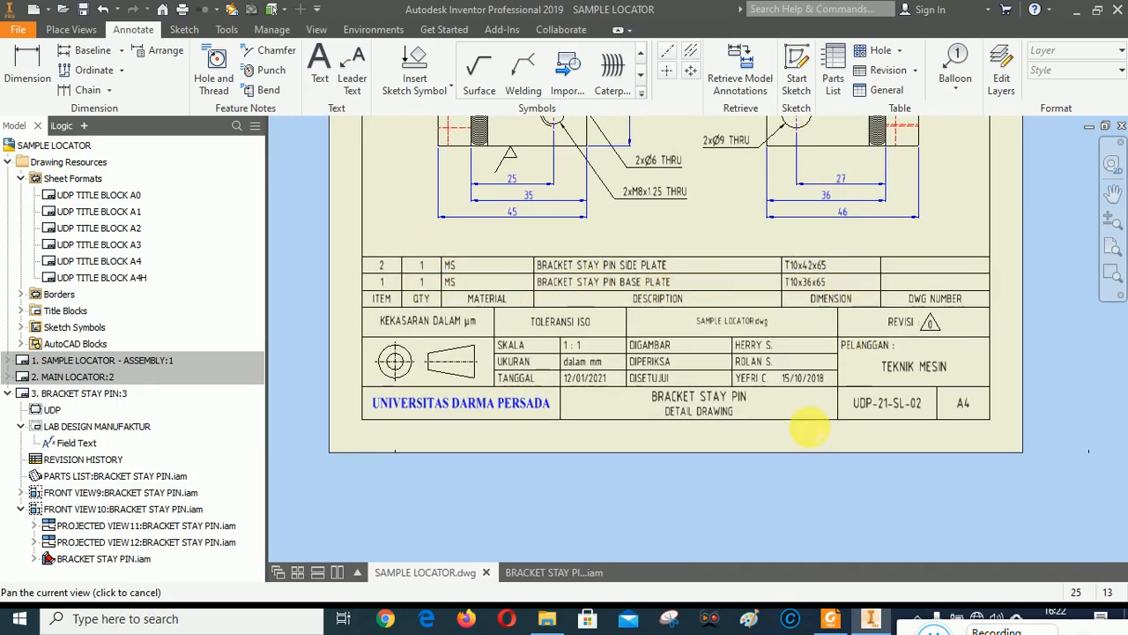
{"action": "left_click_drag", "start_coordinate": [805, 423], "coordinate": [749, 374]}
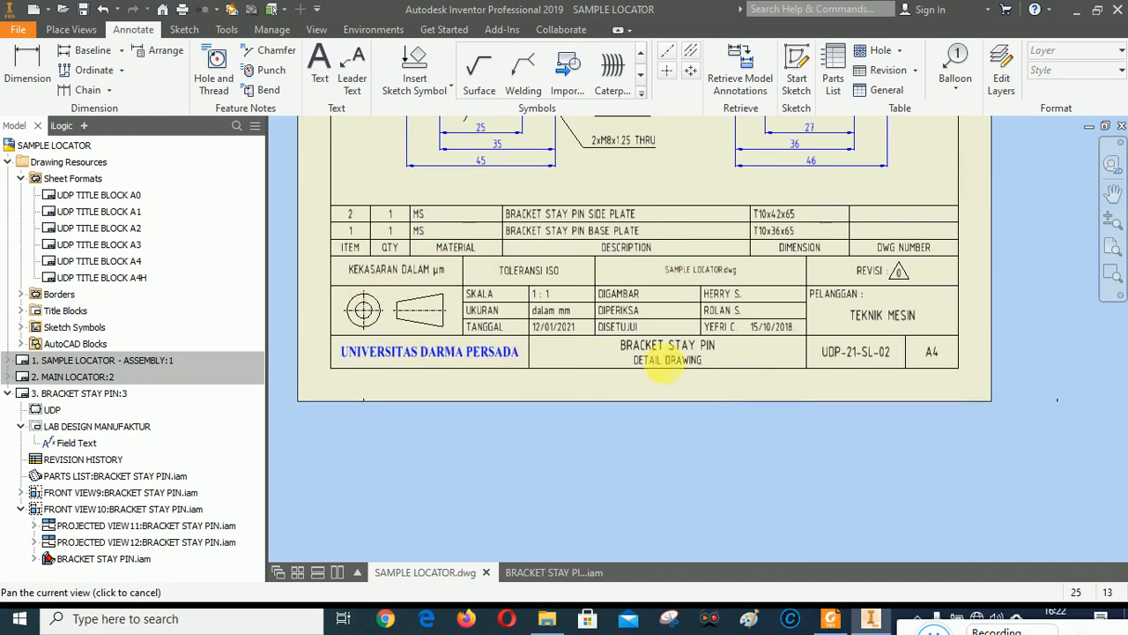
{"action": "left_click_drag", "start_coordinate": [722, 222], "coordinate": [805, 535]}
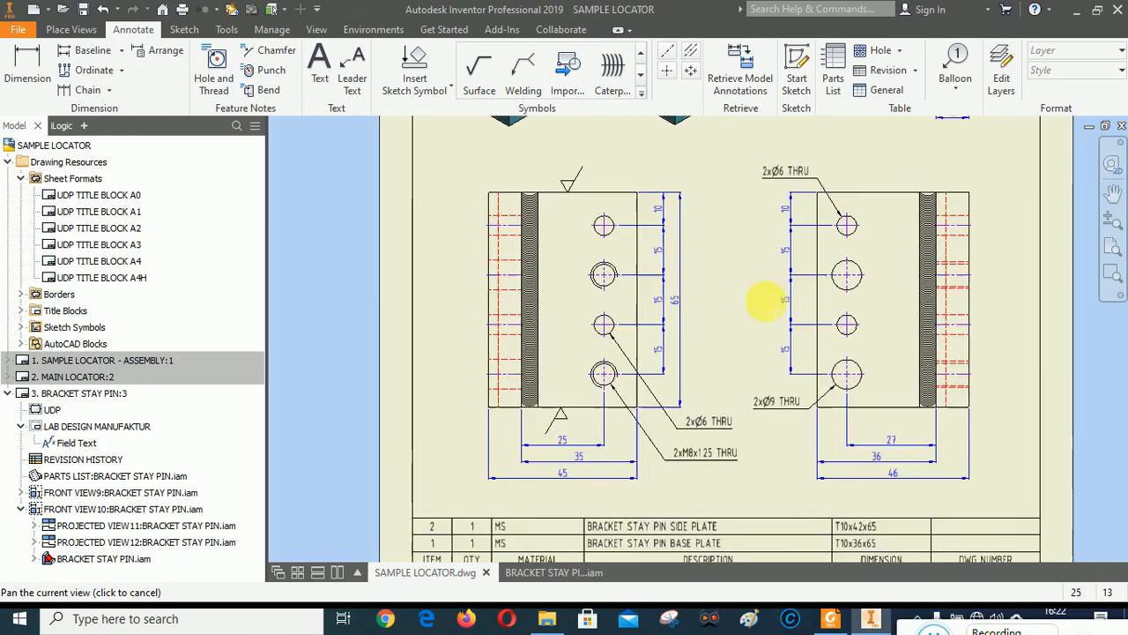
{"action": "left_click_drag", "start_coordinate": [779, 120], "coordinate": [683, 435]}
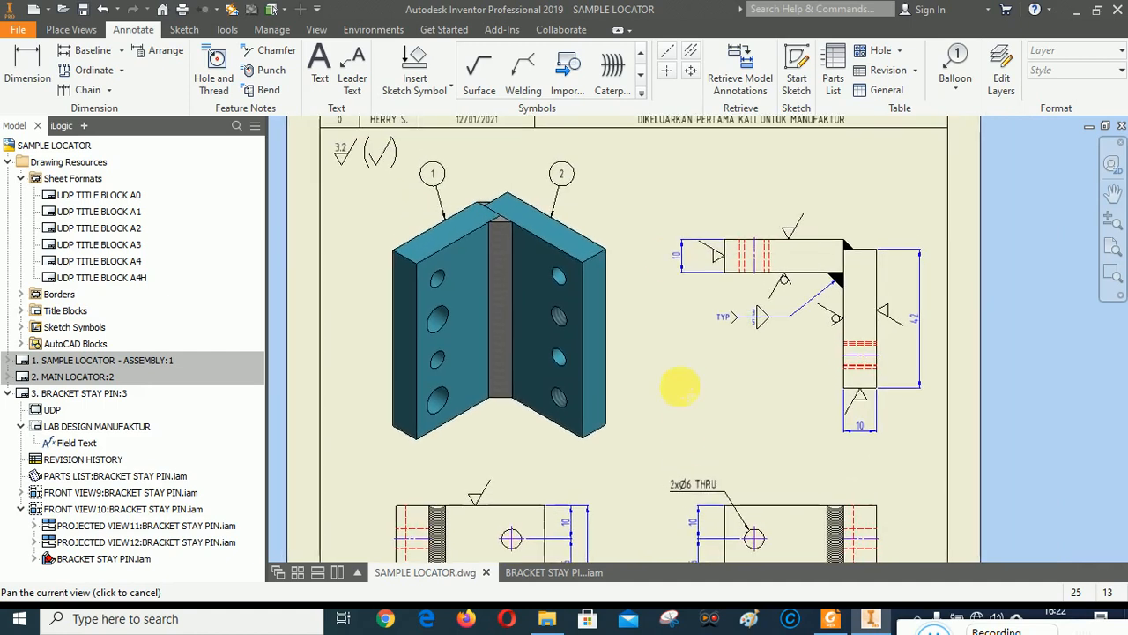
{"action": "left_click_drag", "start_coordinate": [668, 260], "coordinate": [680, 284]}
{"action": "left_click", "coordinate": [1112, 249]}
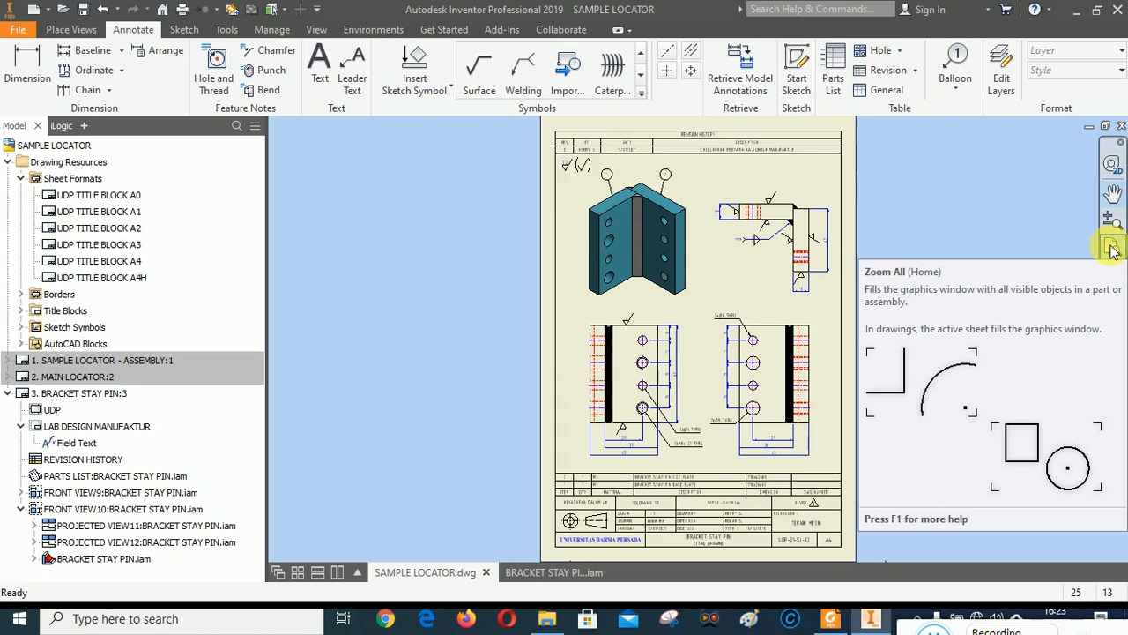
{"action": "left_click", "coordinate": [1112, 192]}
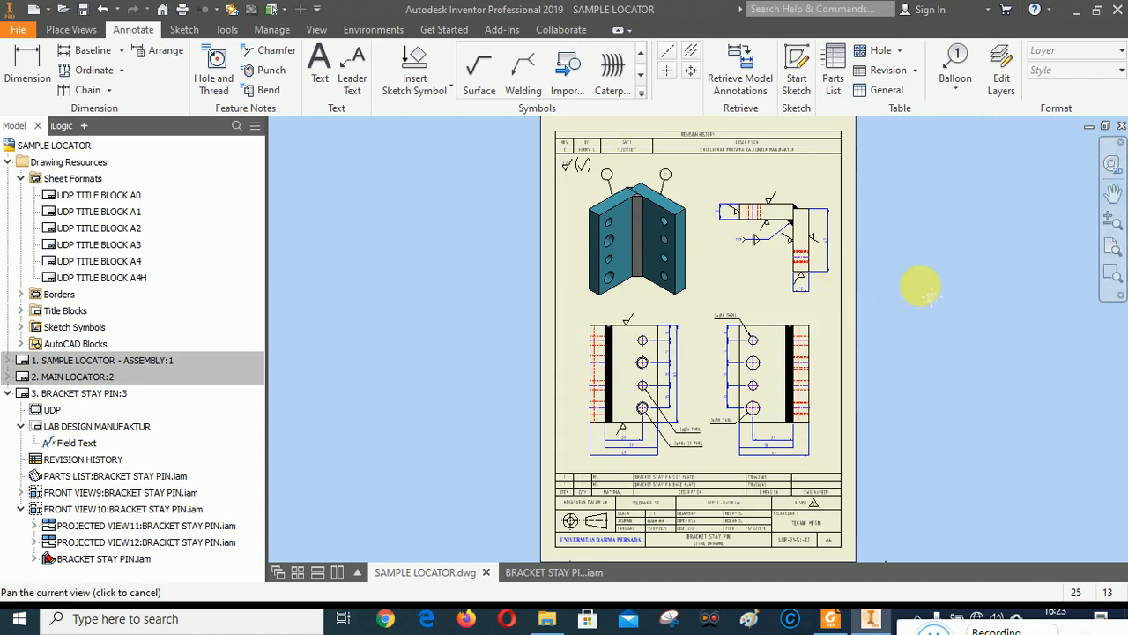